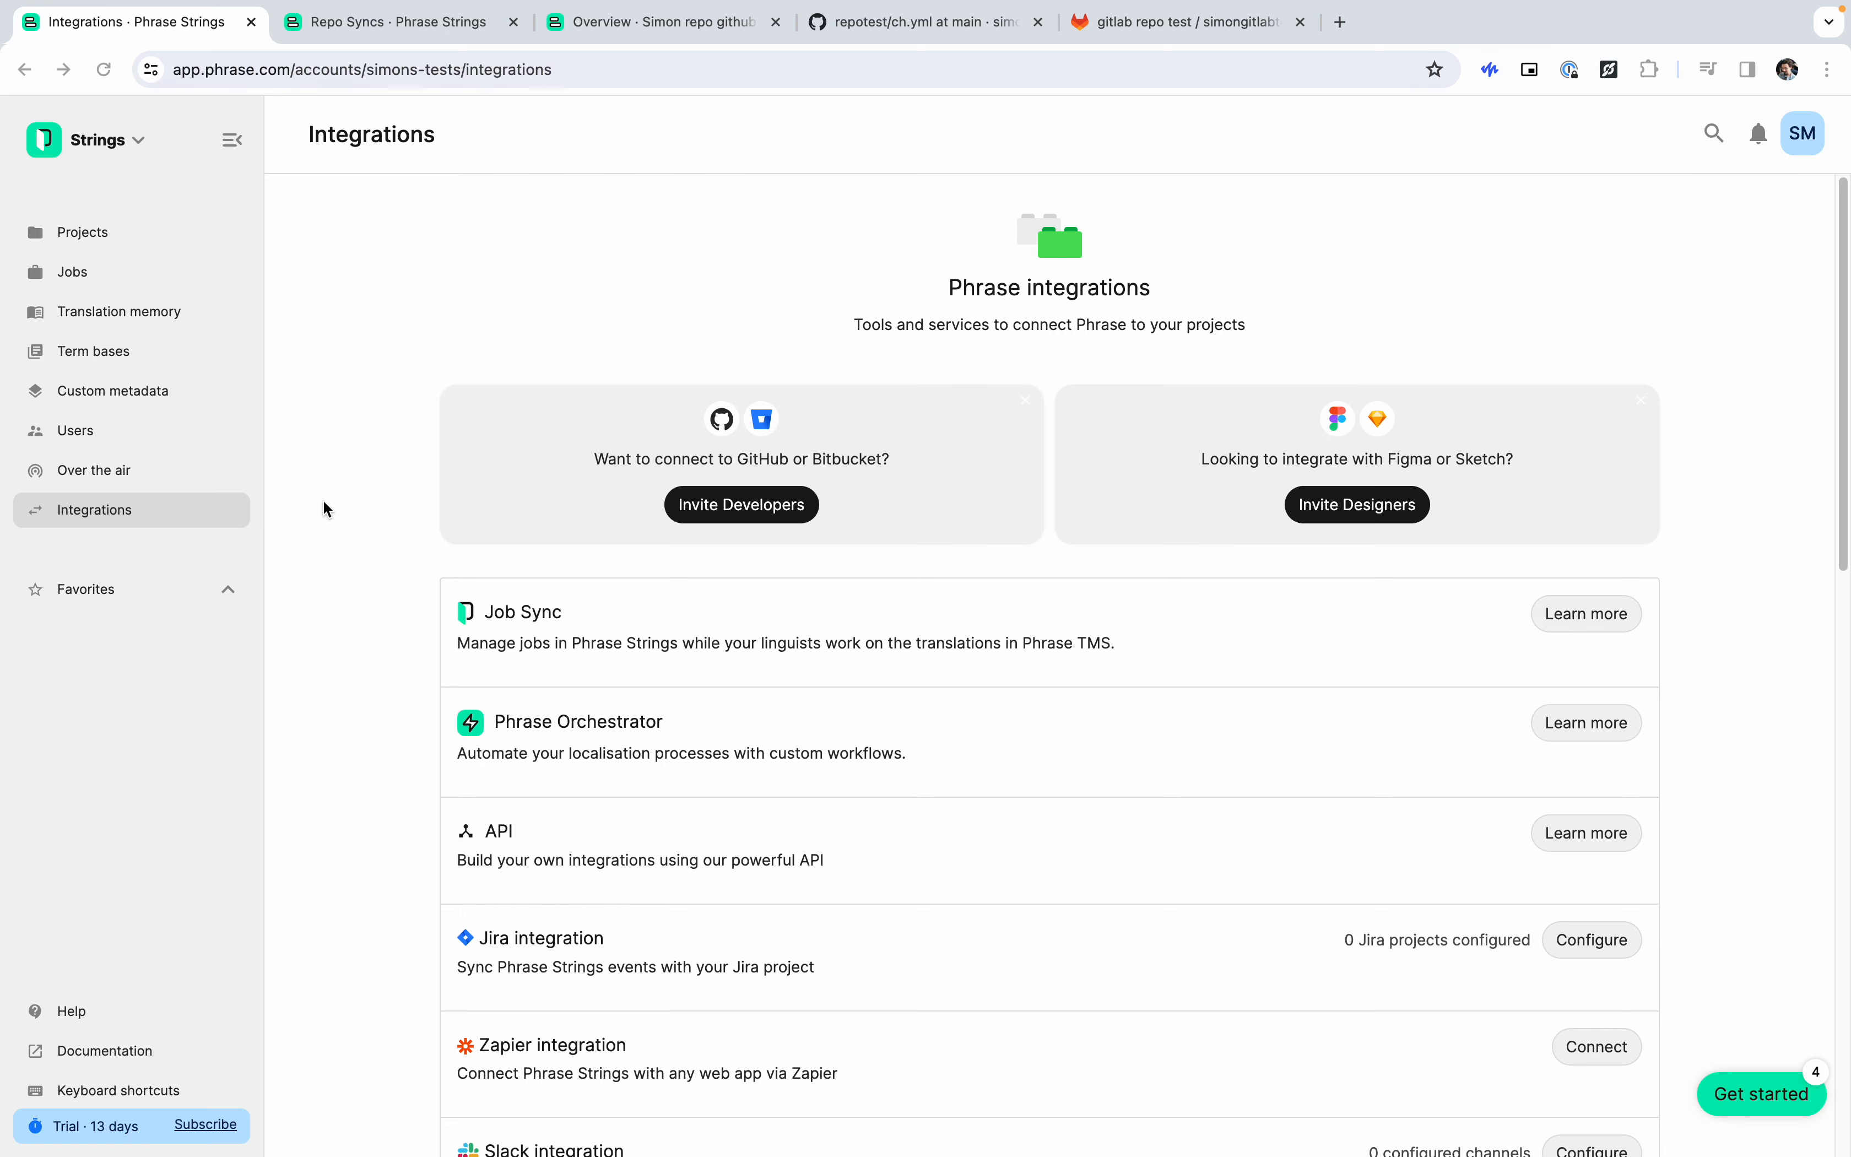
Review the available repository integrations and the Git providers offered for adding a repo sync.
scroll(384, 600, down, 15)
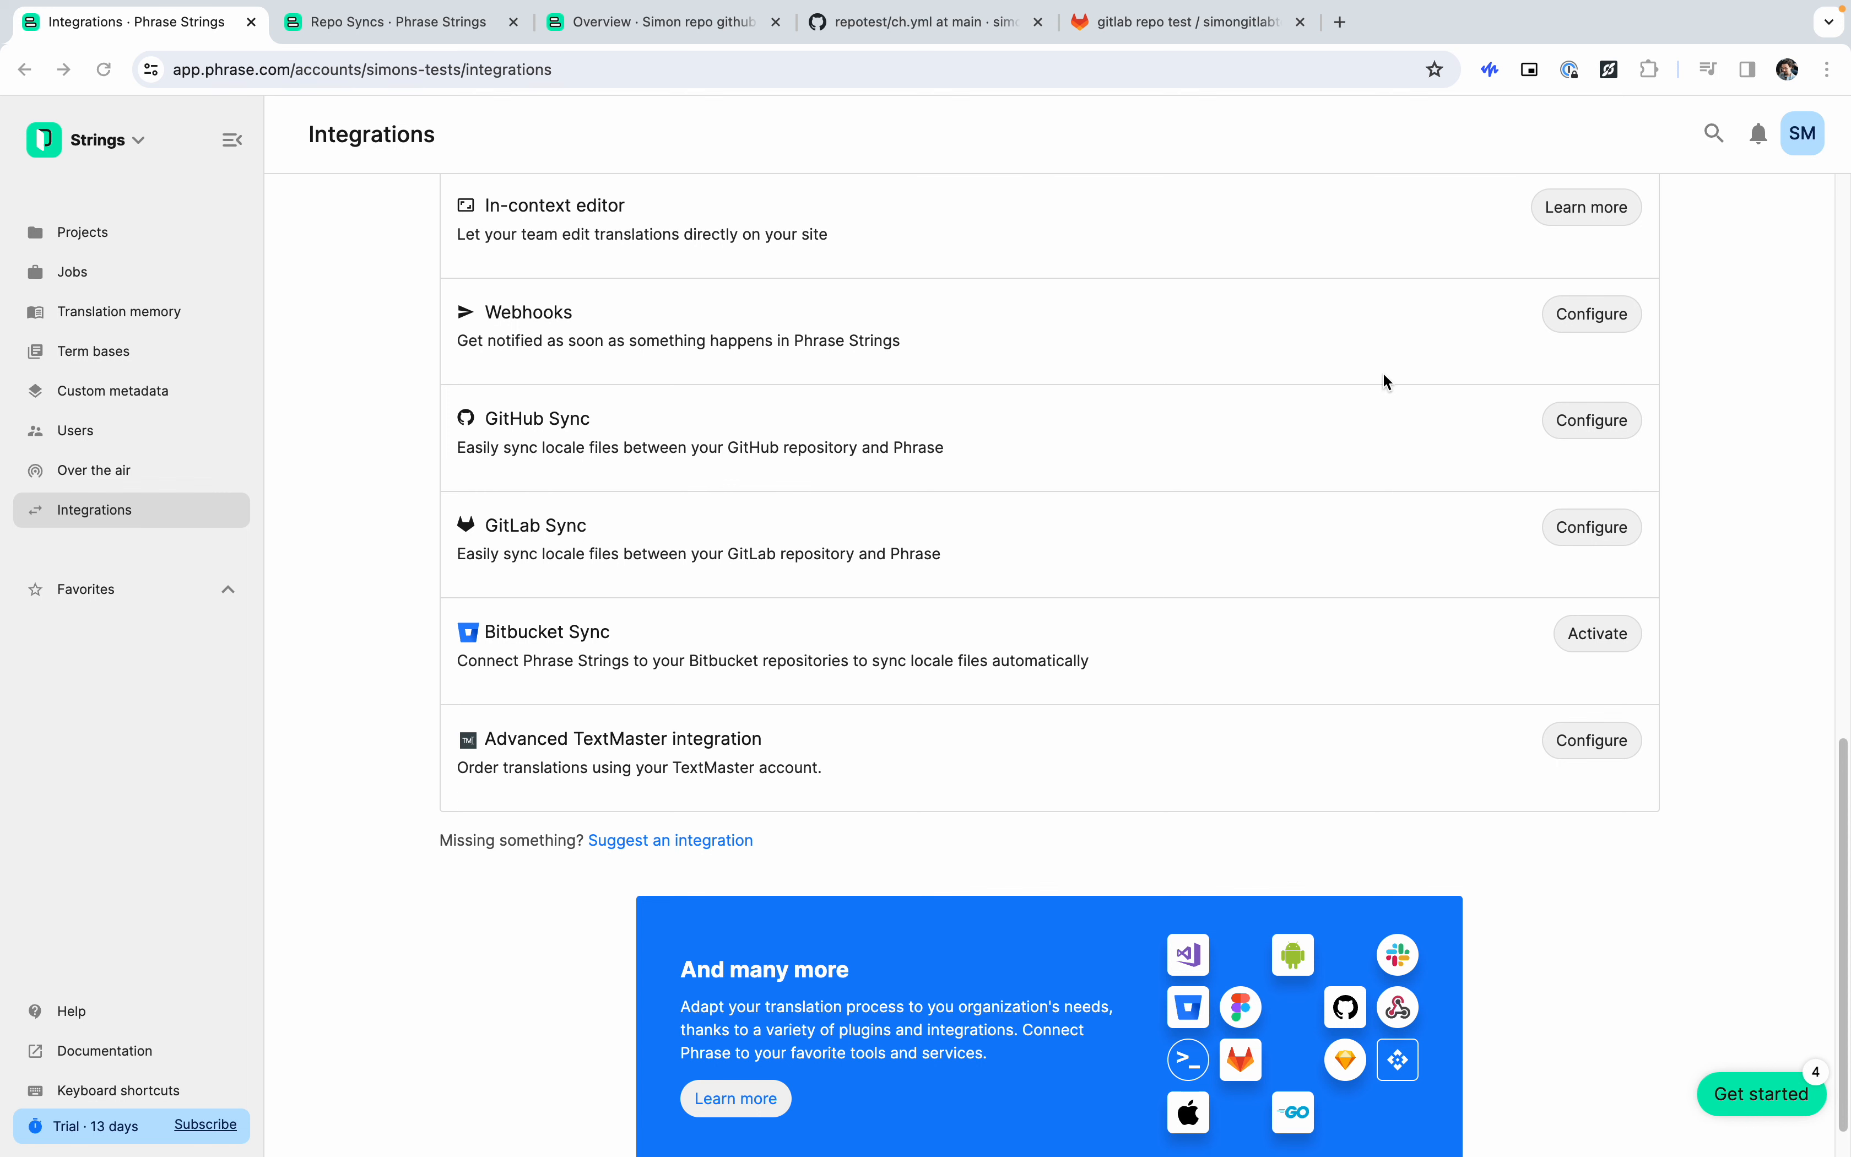
click(387, 33)
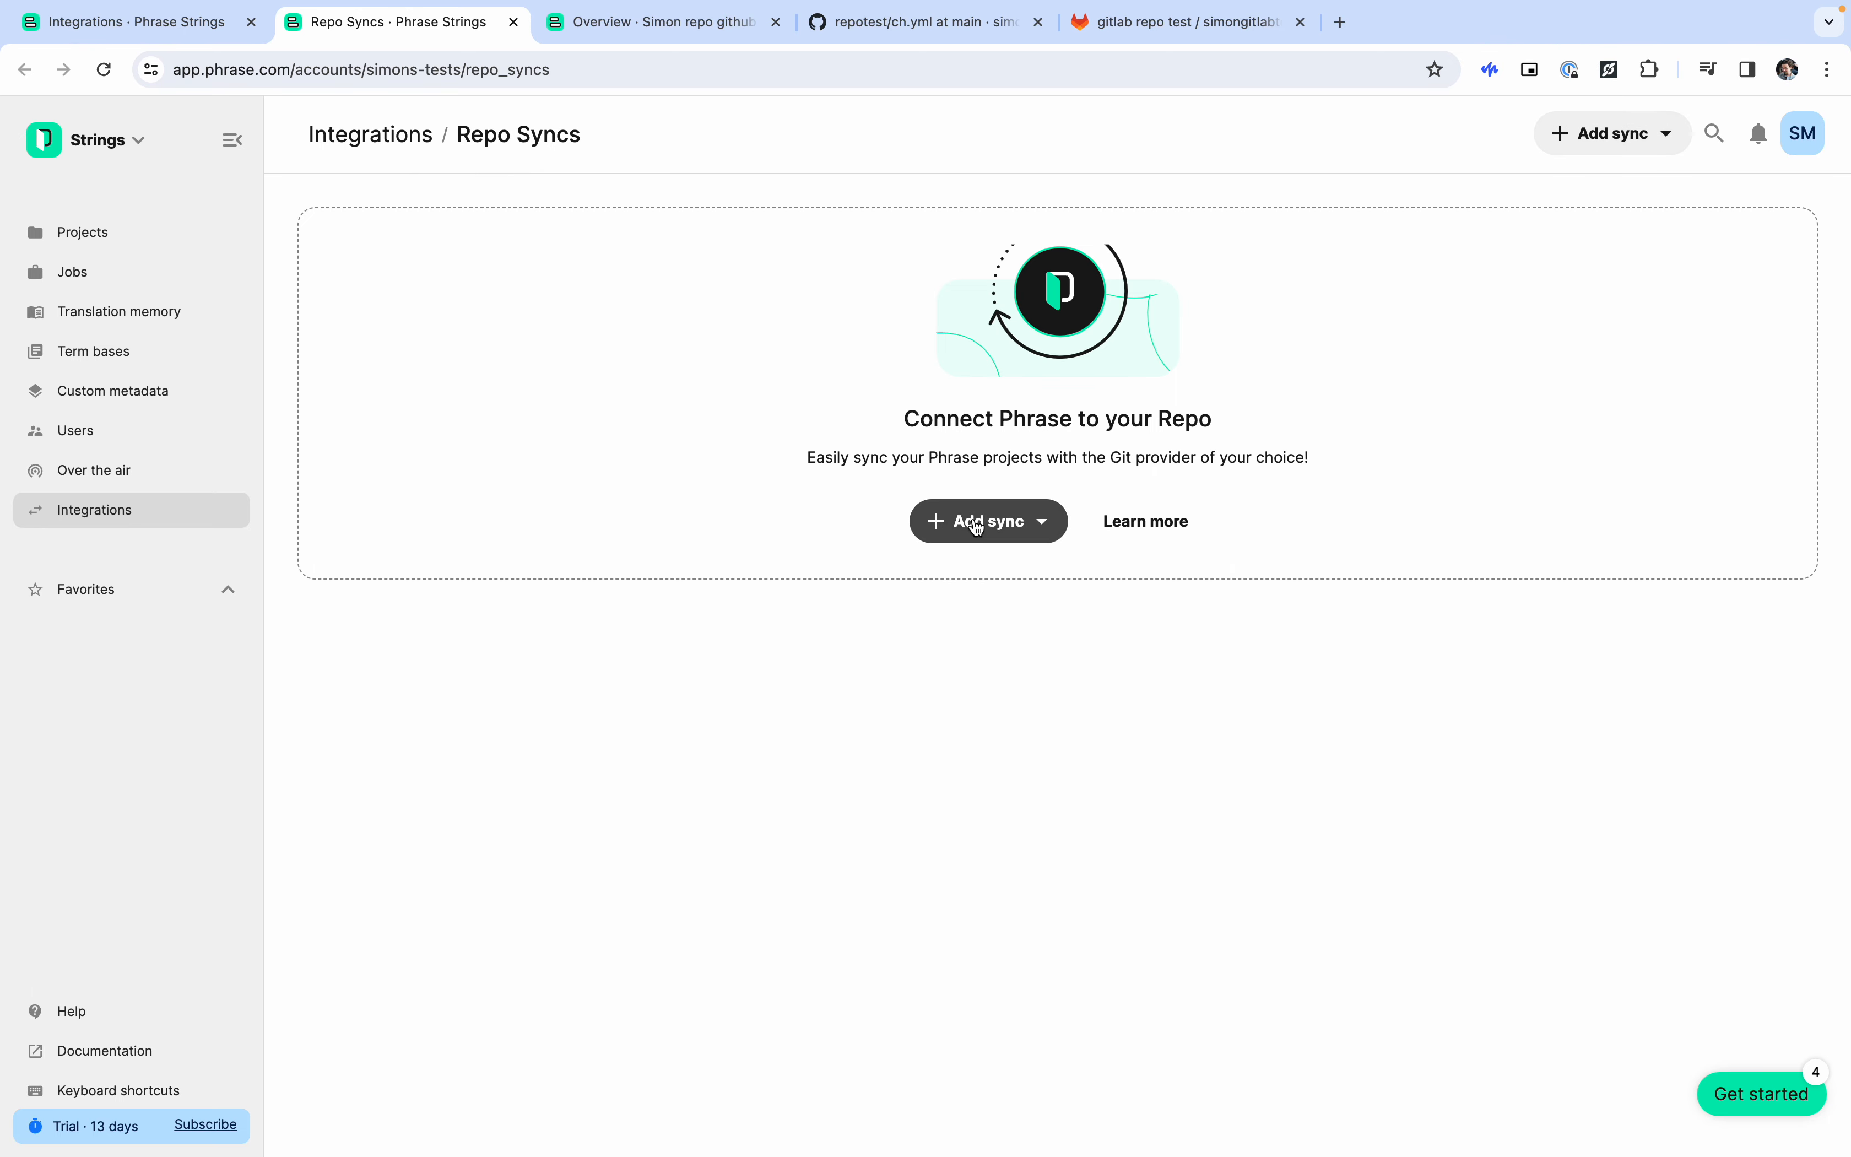
click(1619, 146)
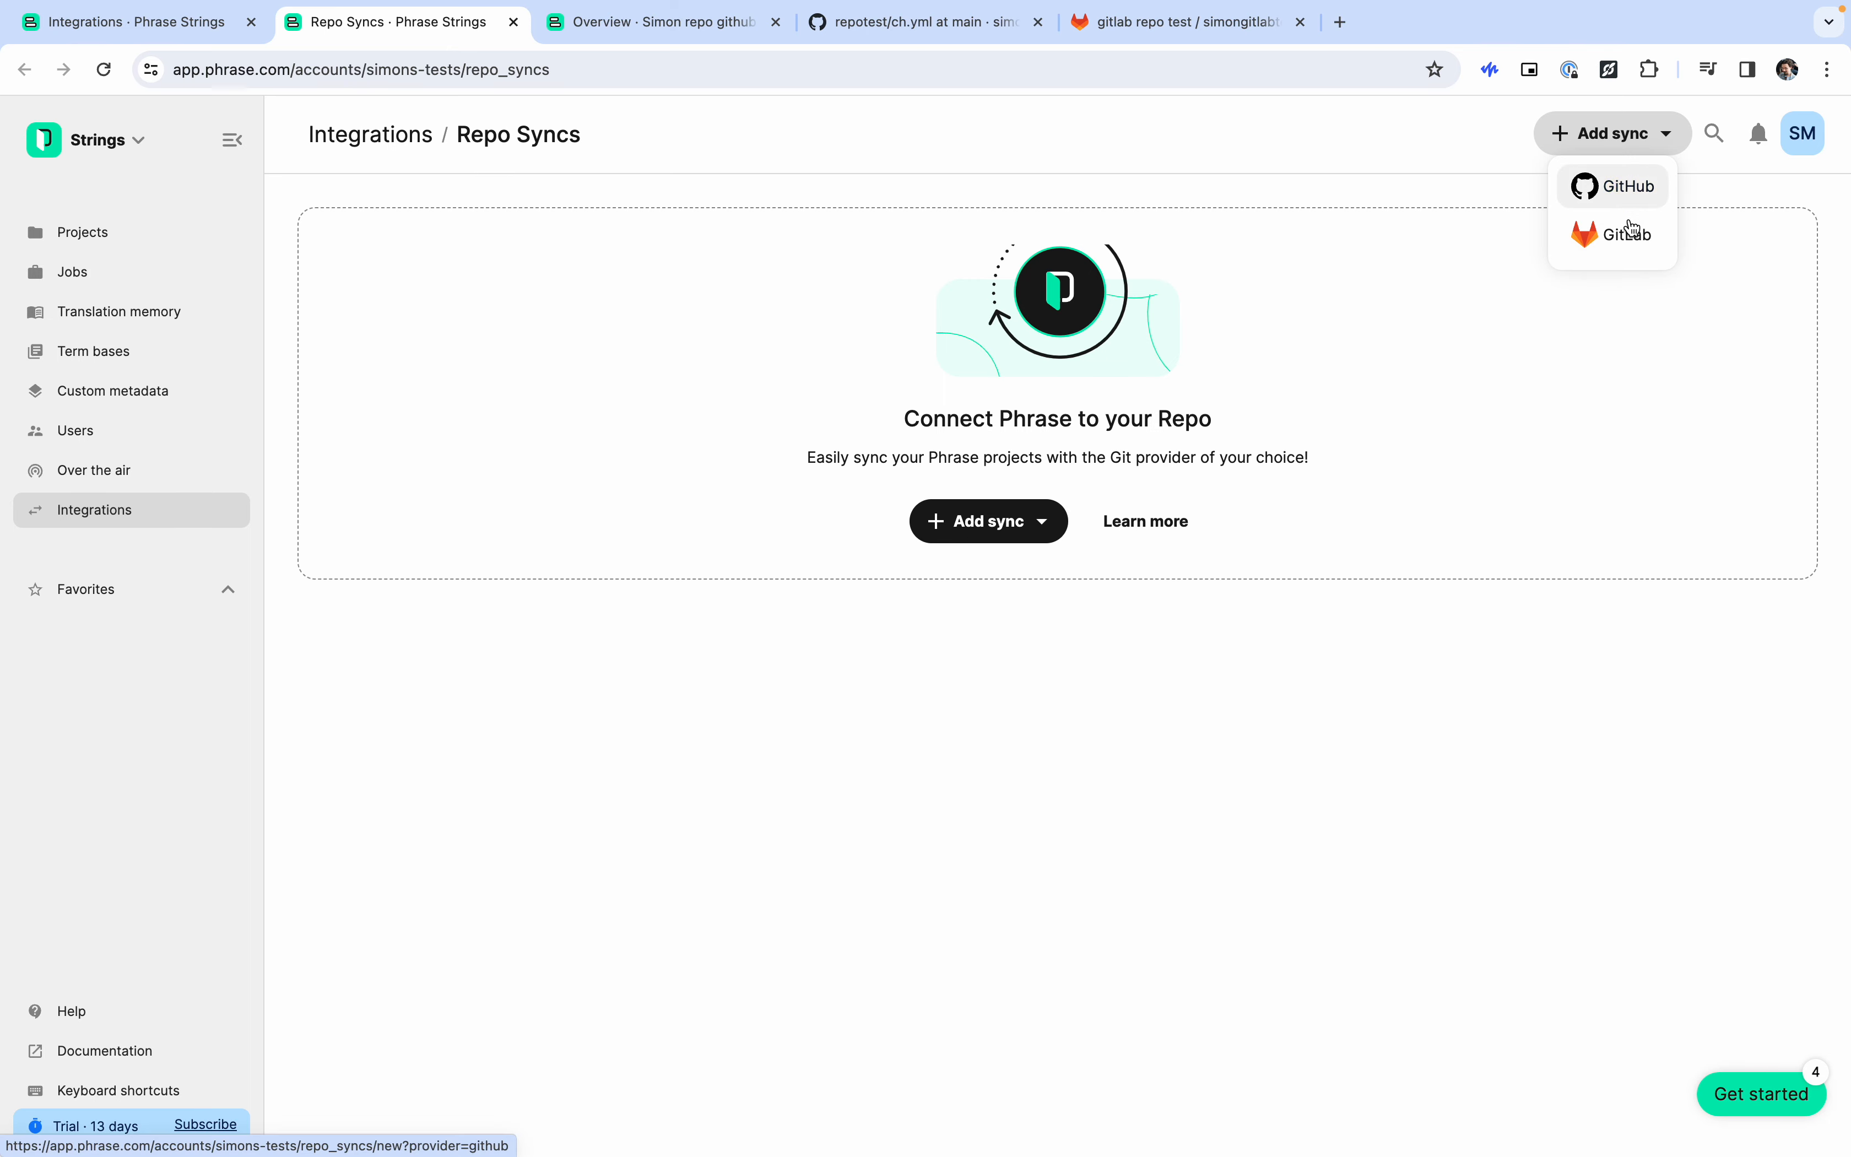
click(962, 527)
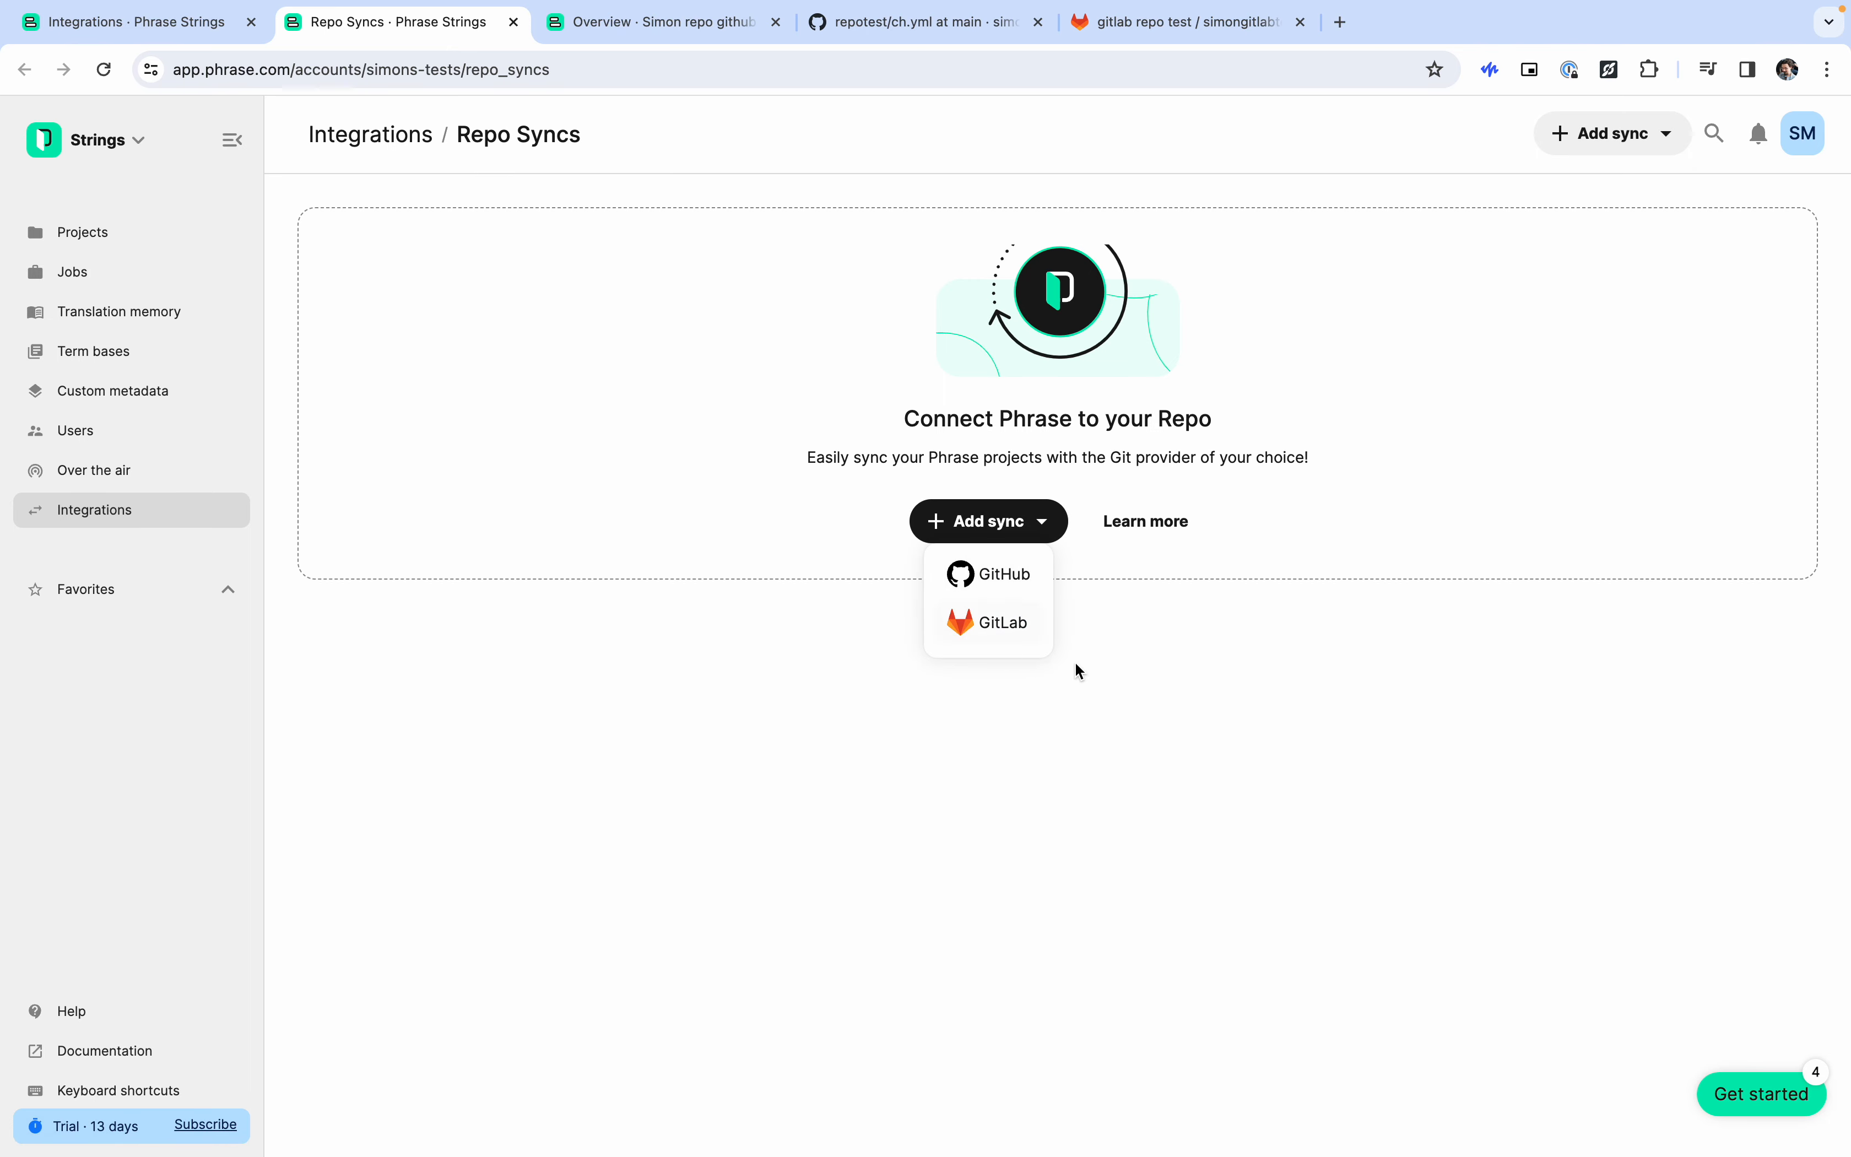
click(1174, 726)
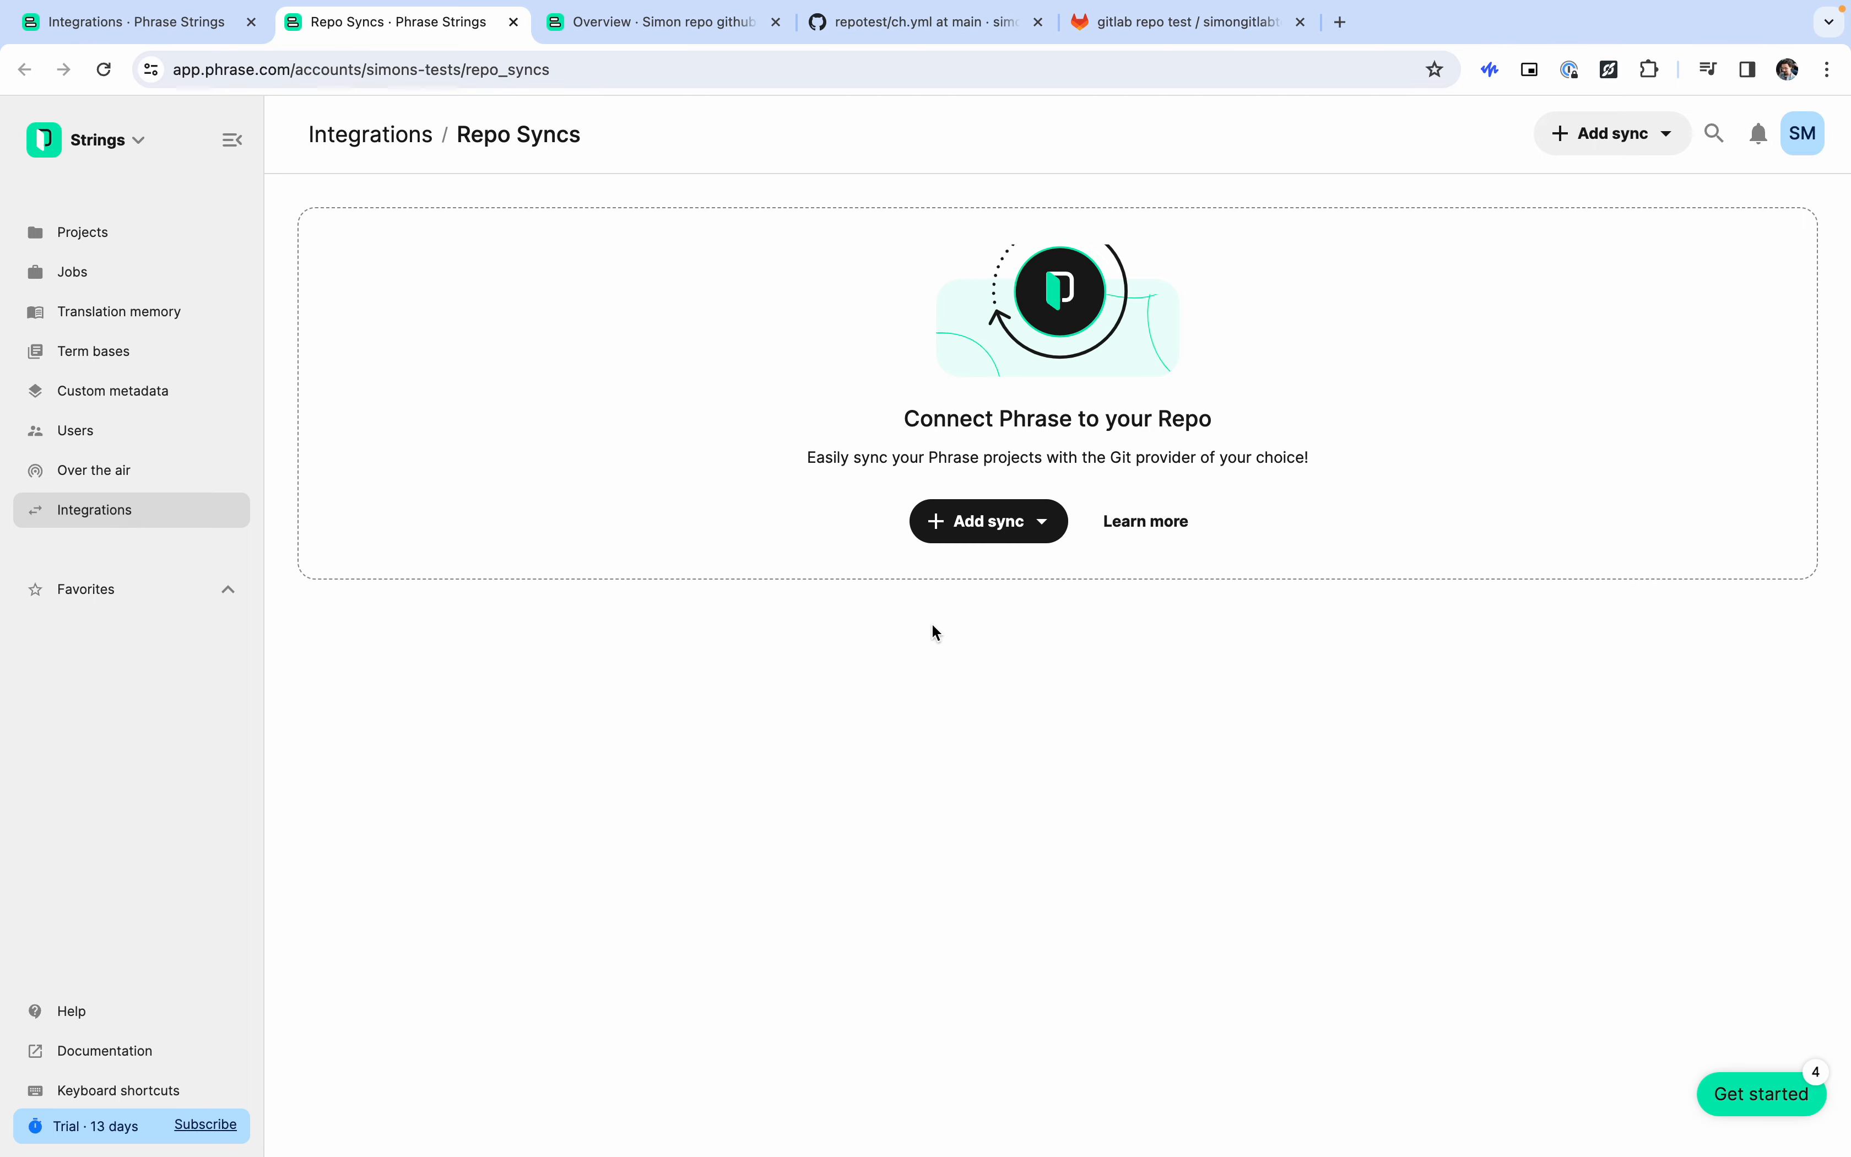
click(988, 528)
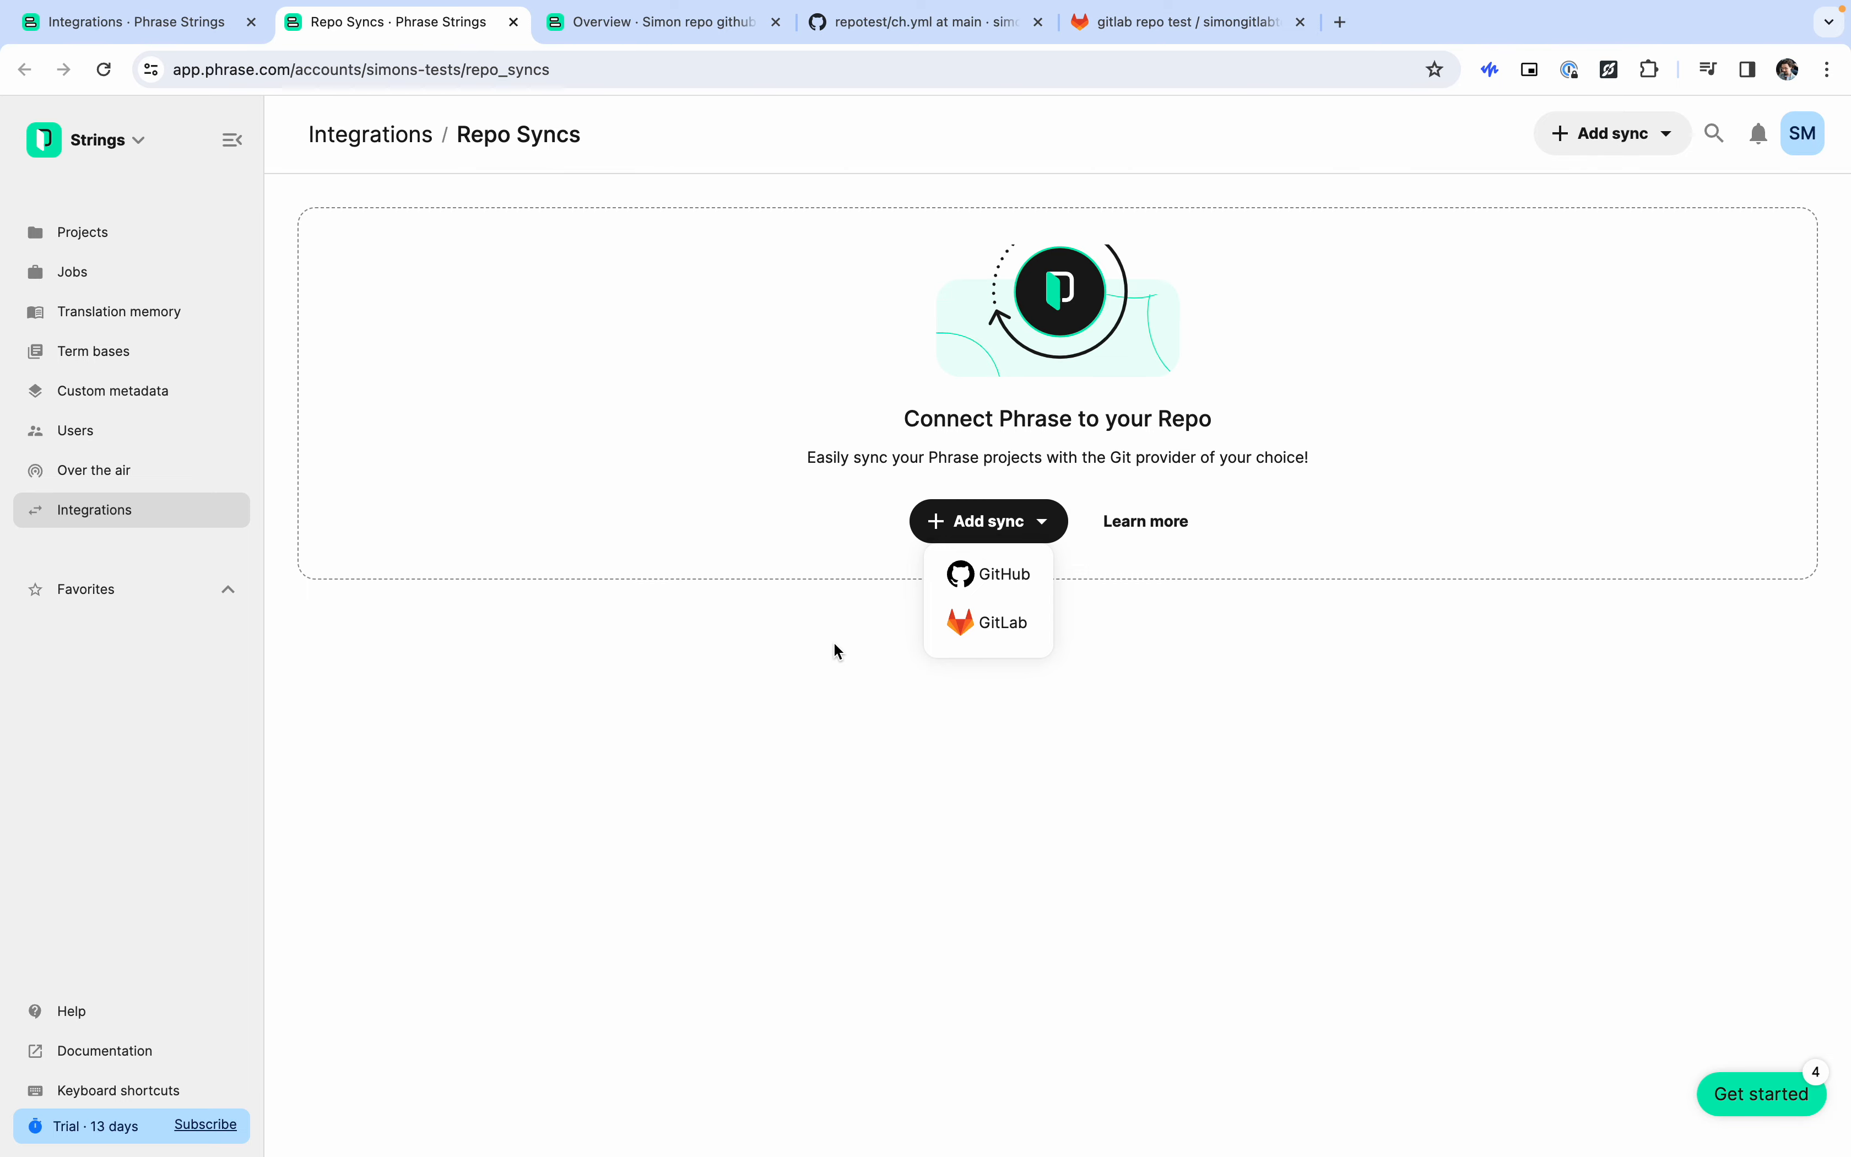
click(880, 733)
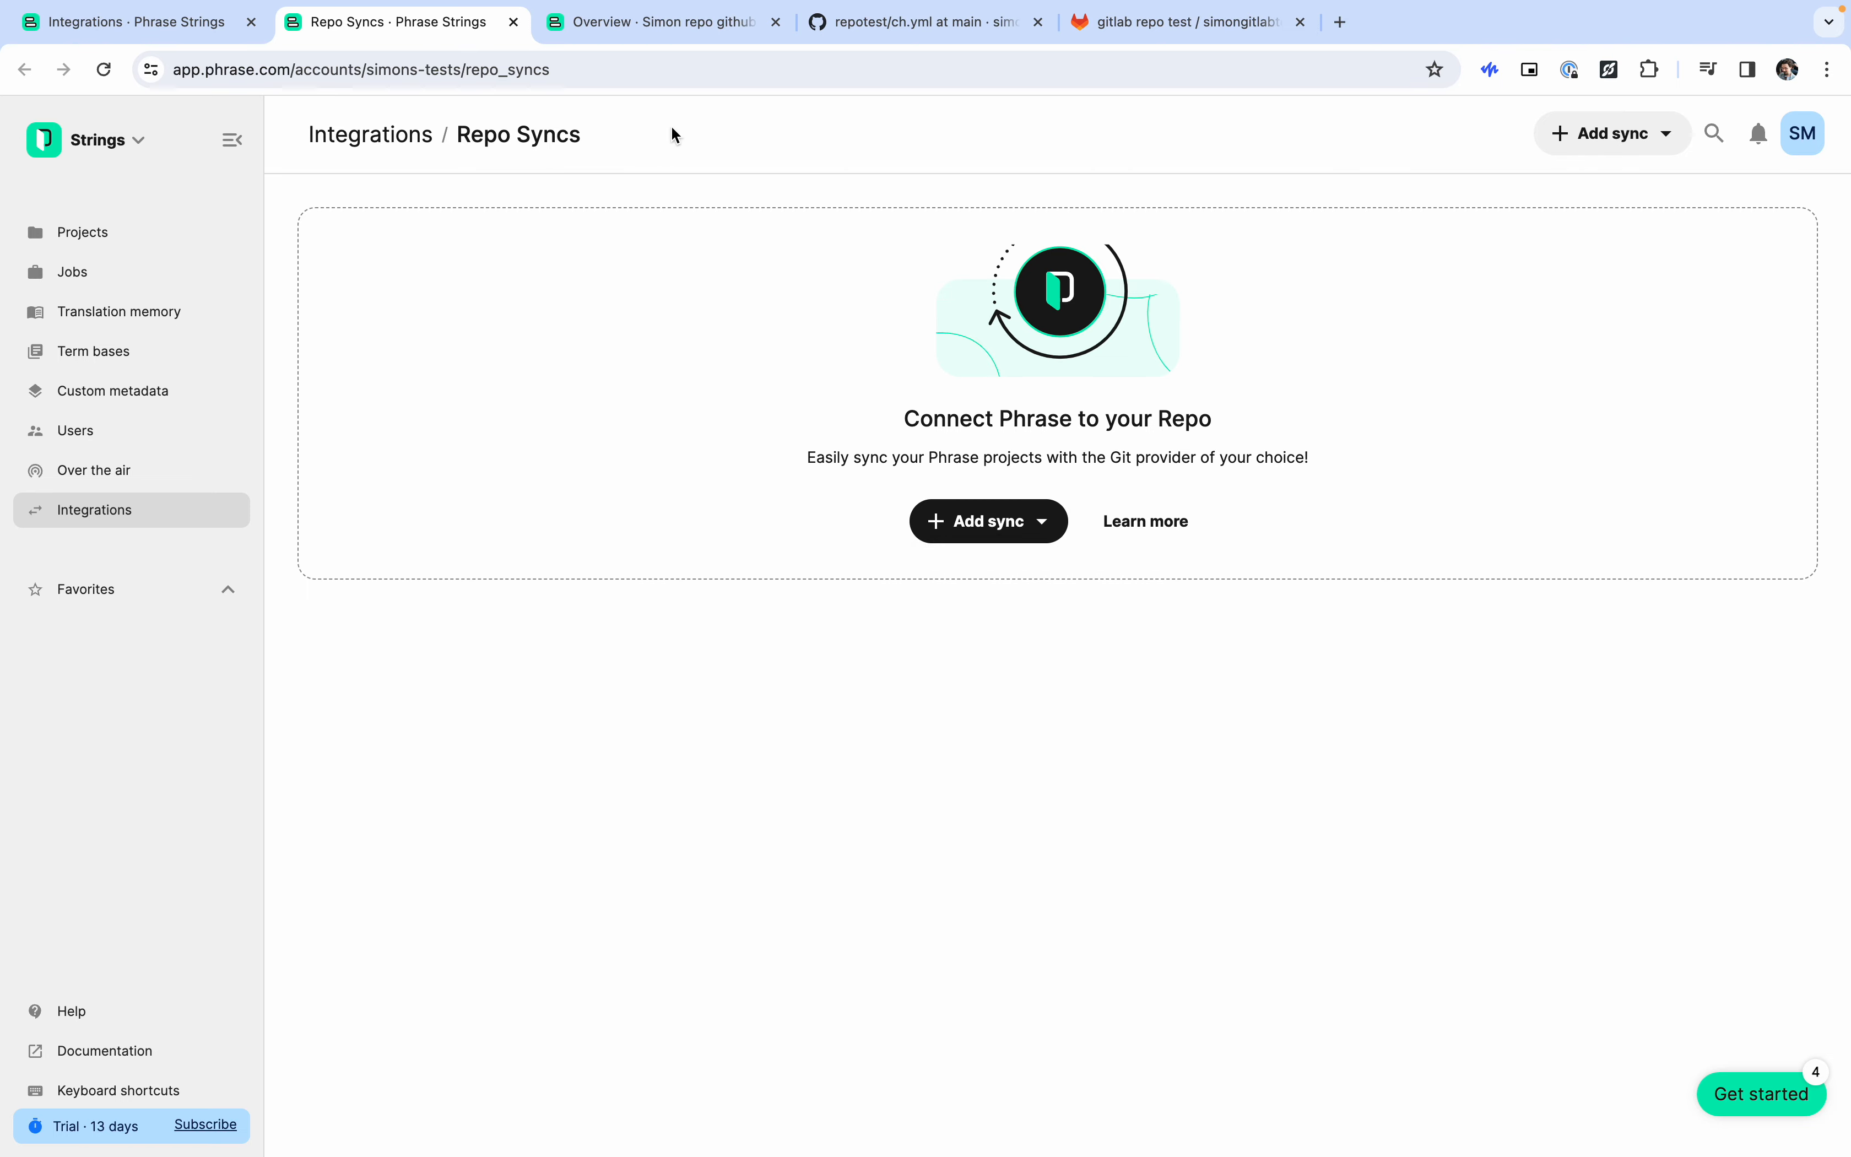
Copy the project ID from the API settings of the Phrase project used for the GitHub test.
click(709, 32)
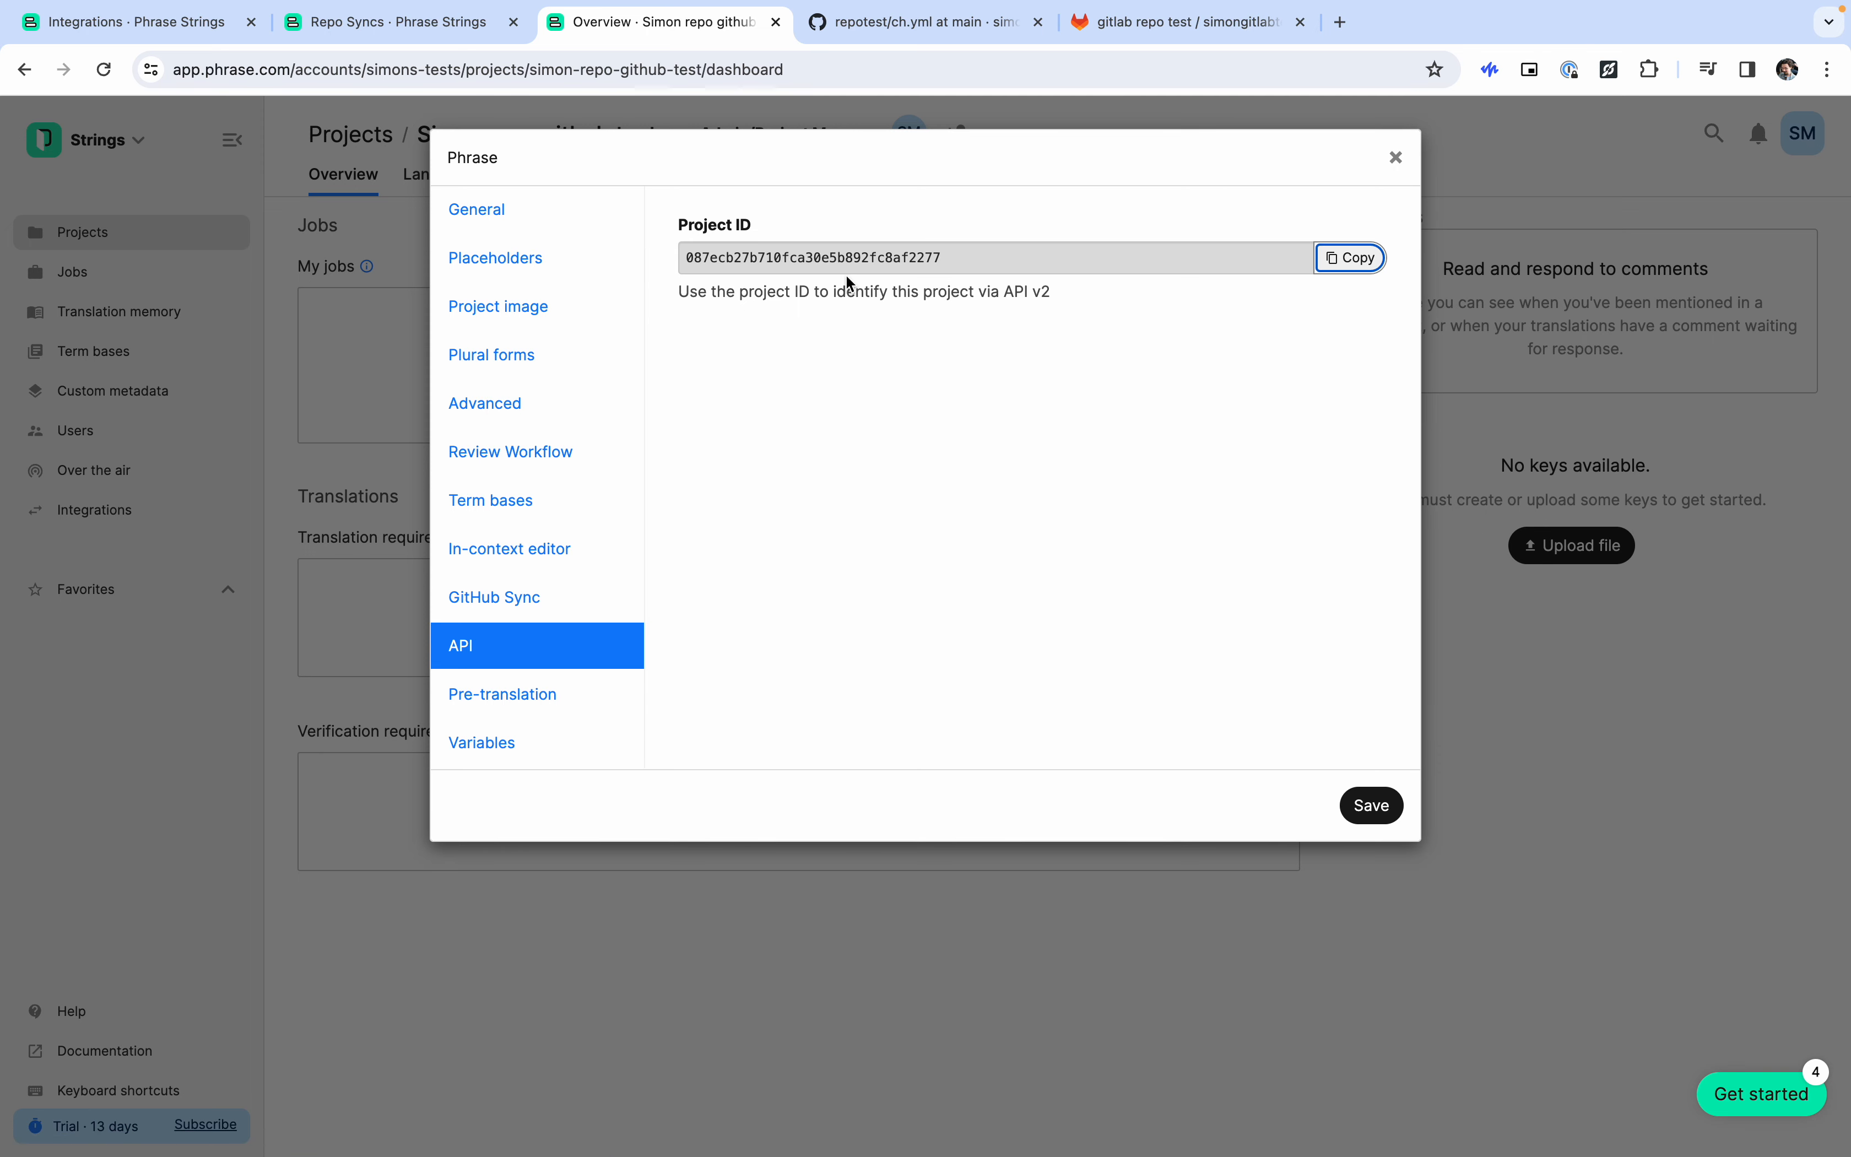
click(1388, 161)
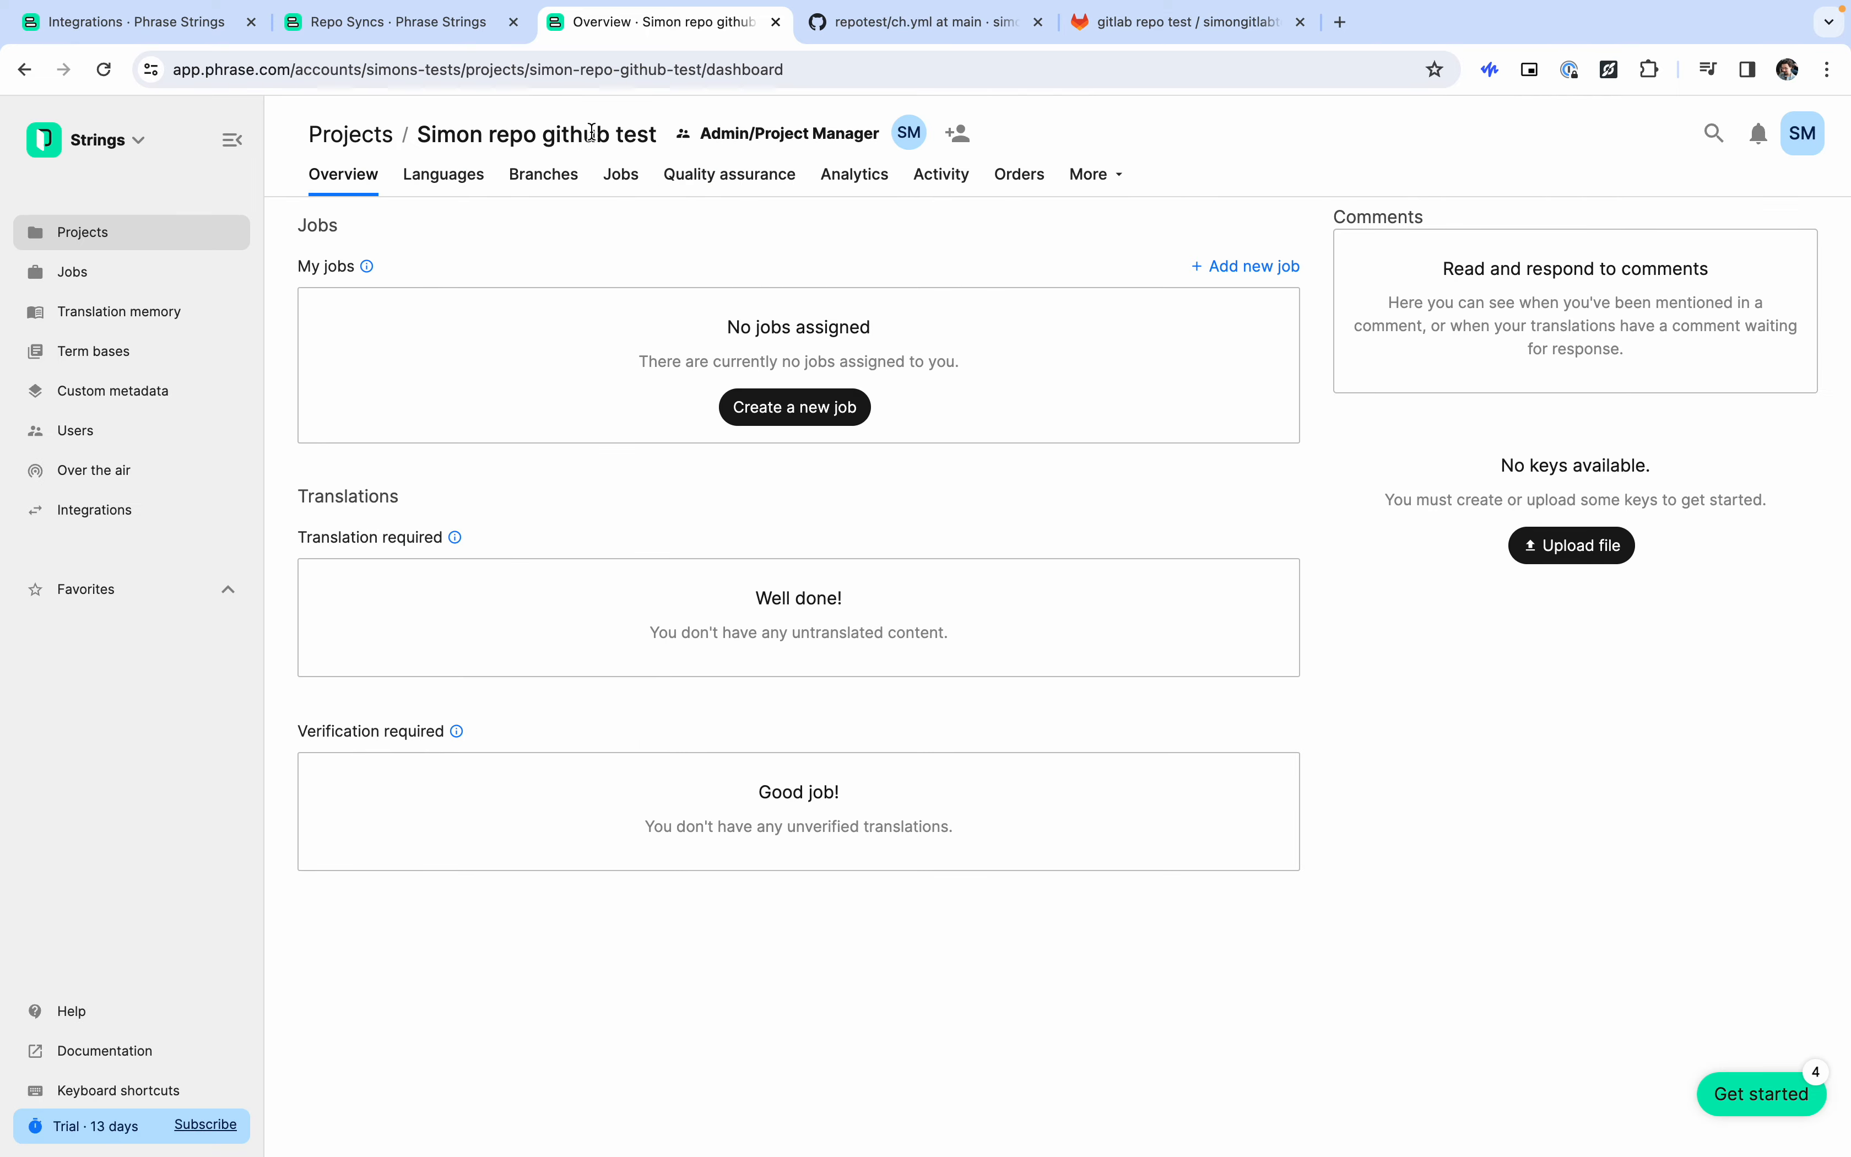
click(1095, 174)
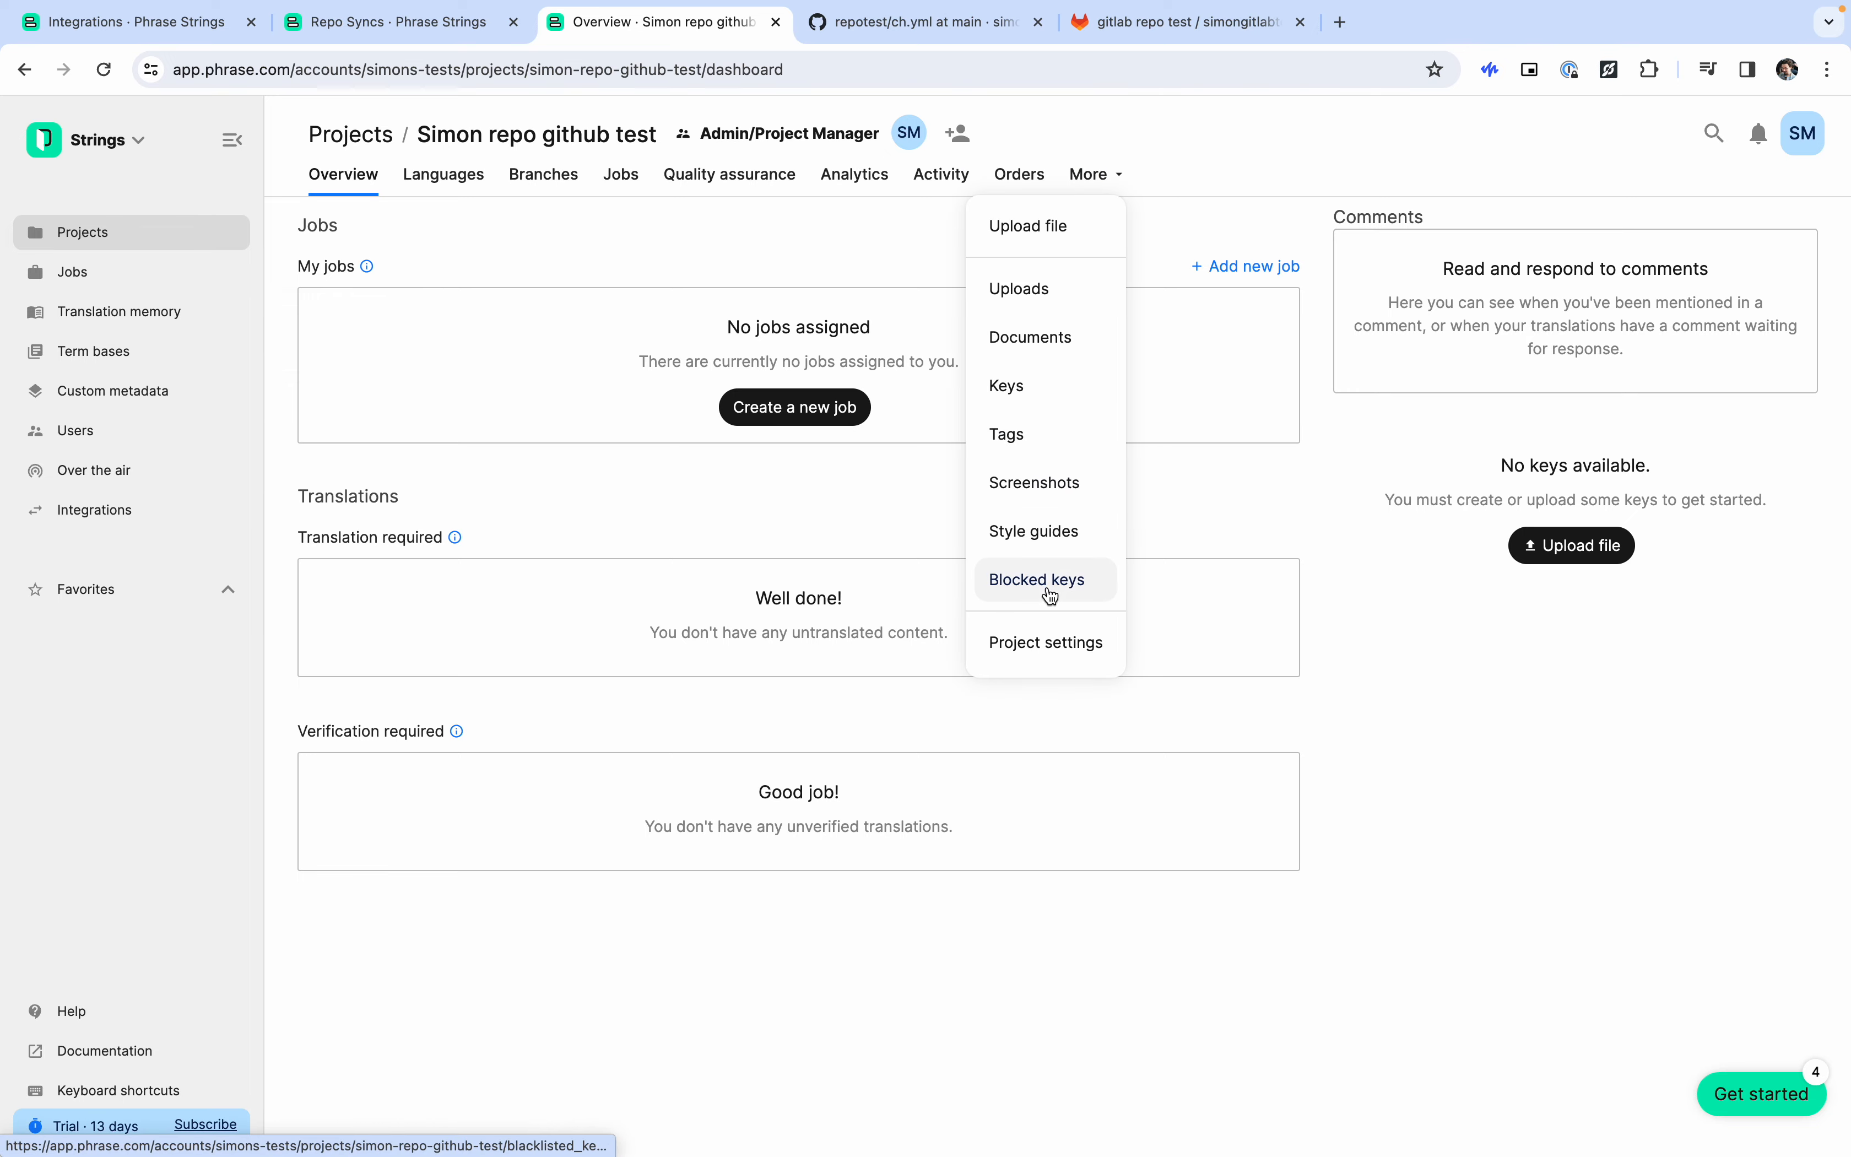
click(1050, 642)
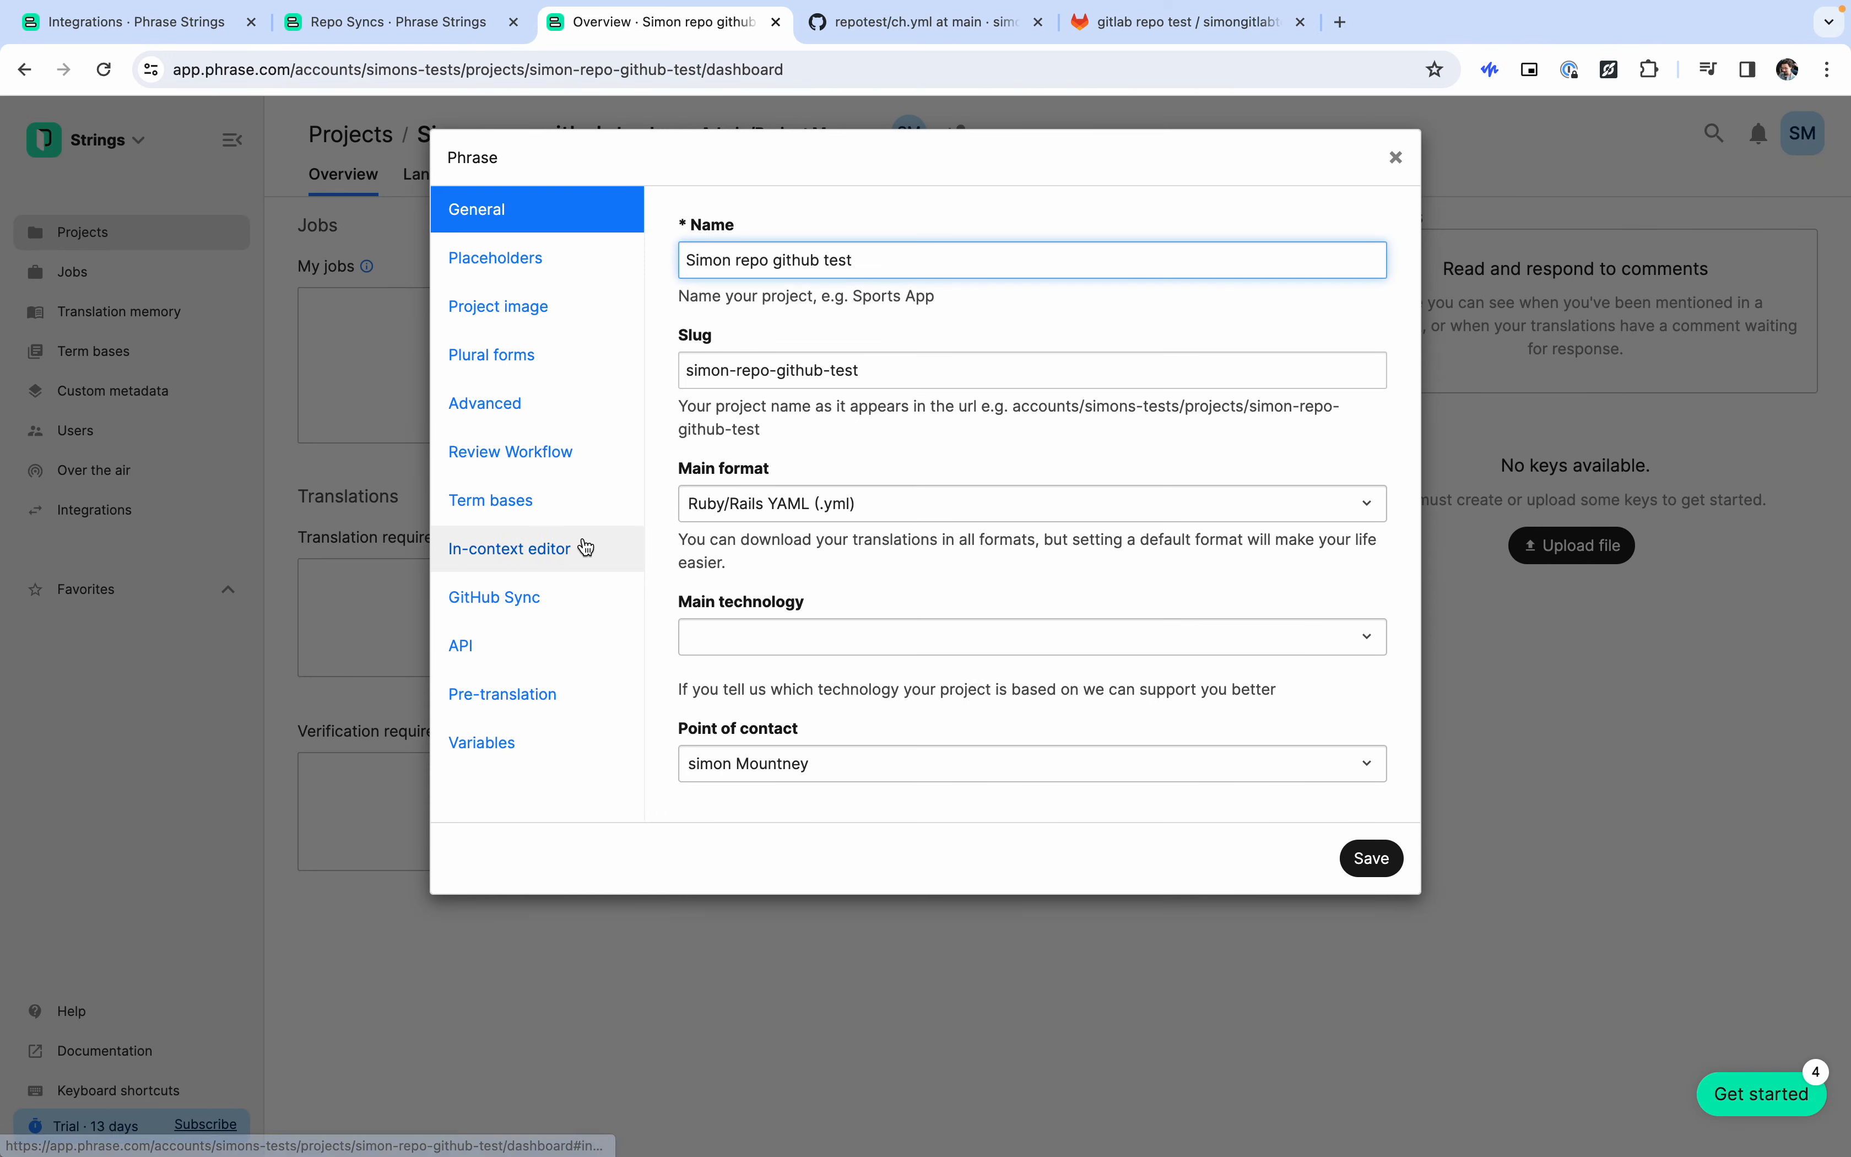
click(516, 645)
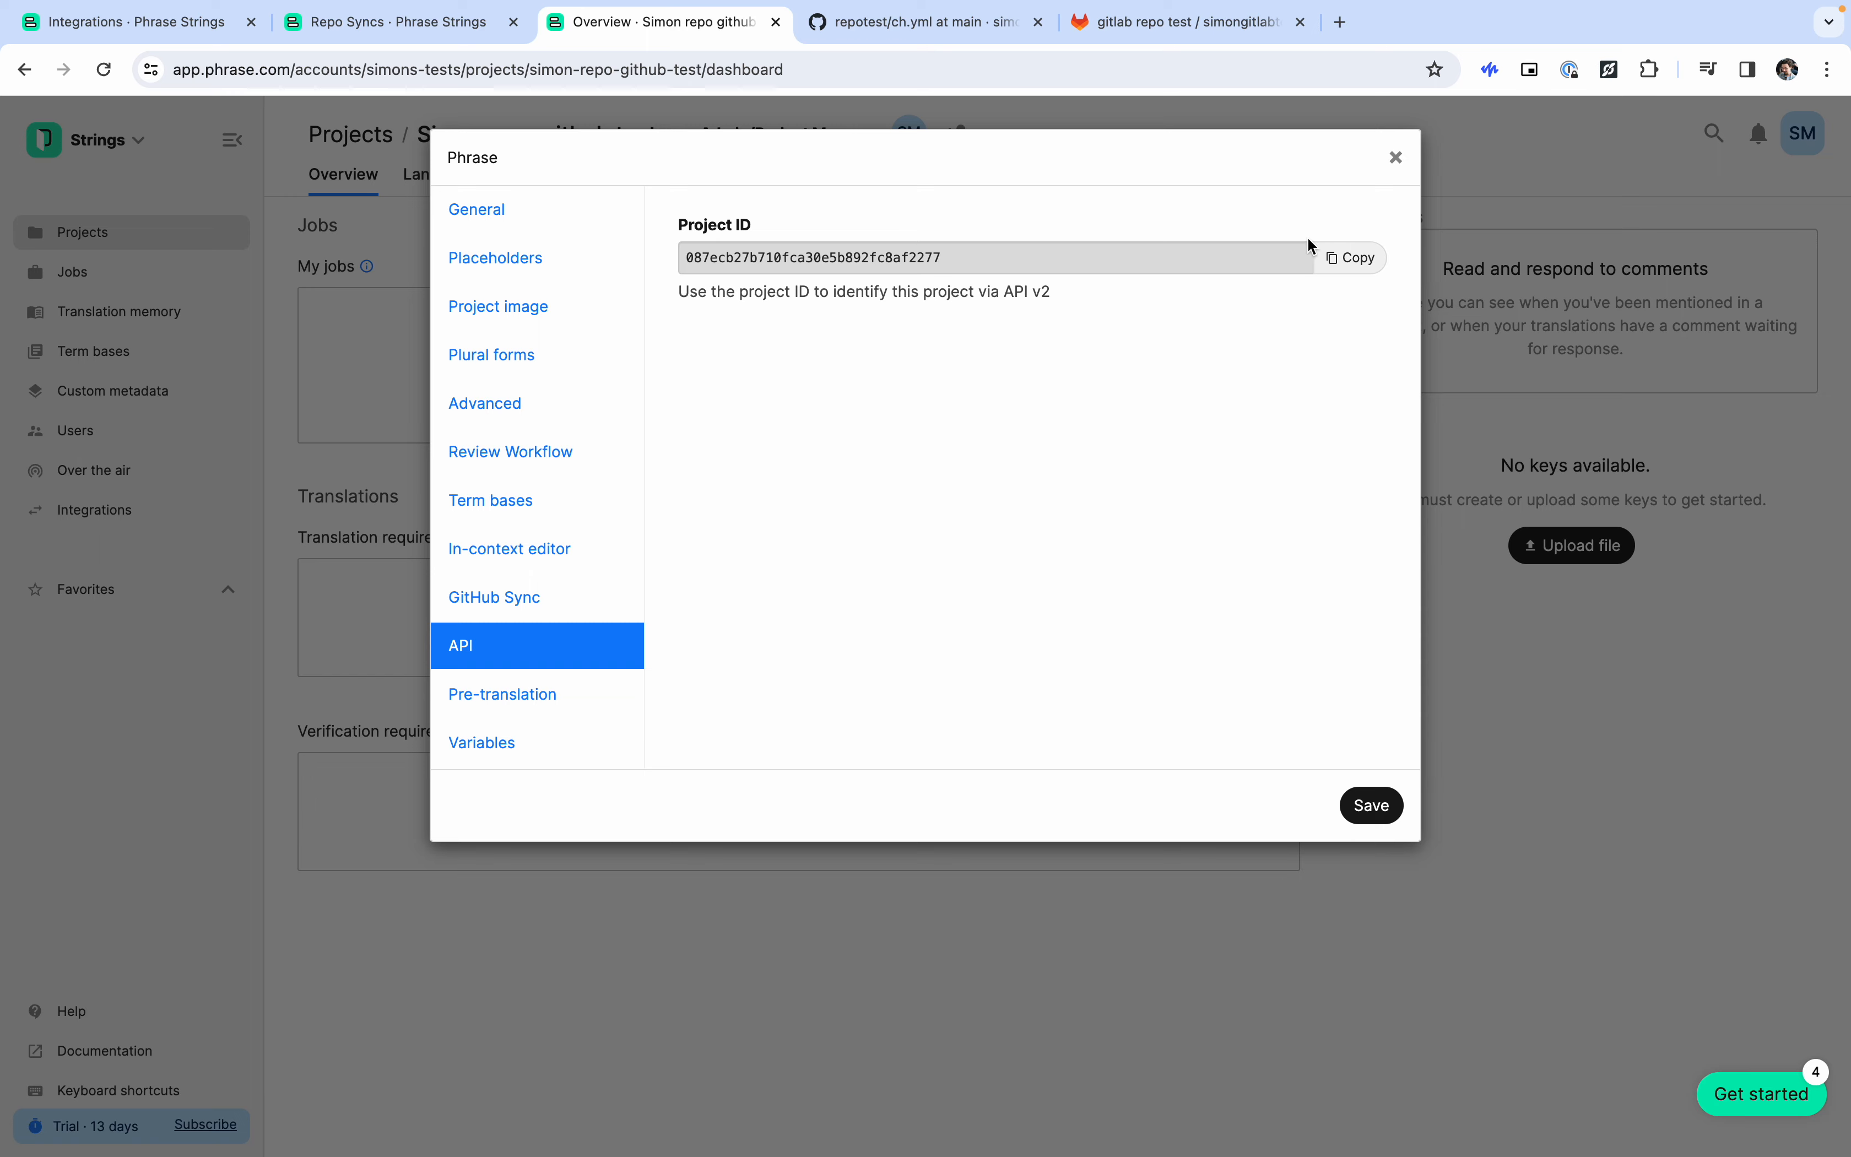
click(1359, 262)
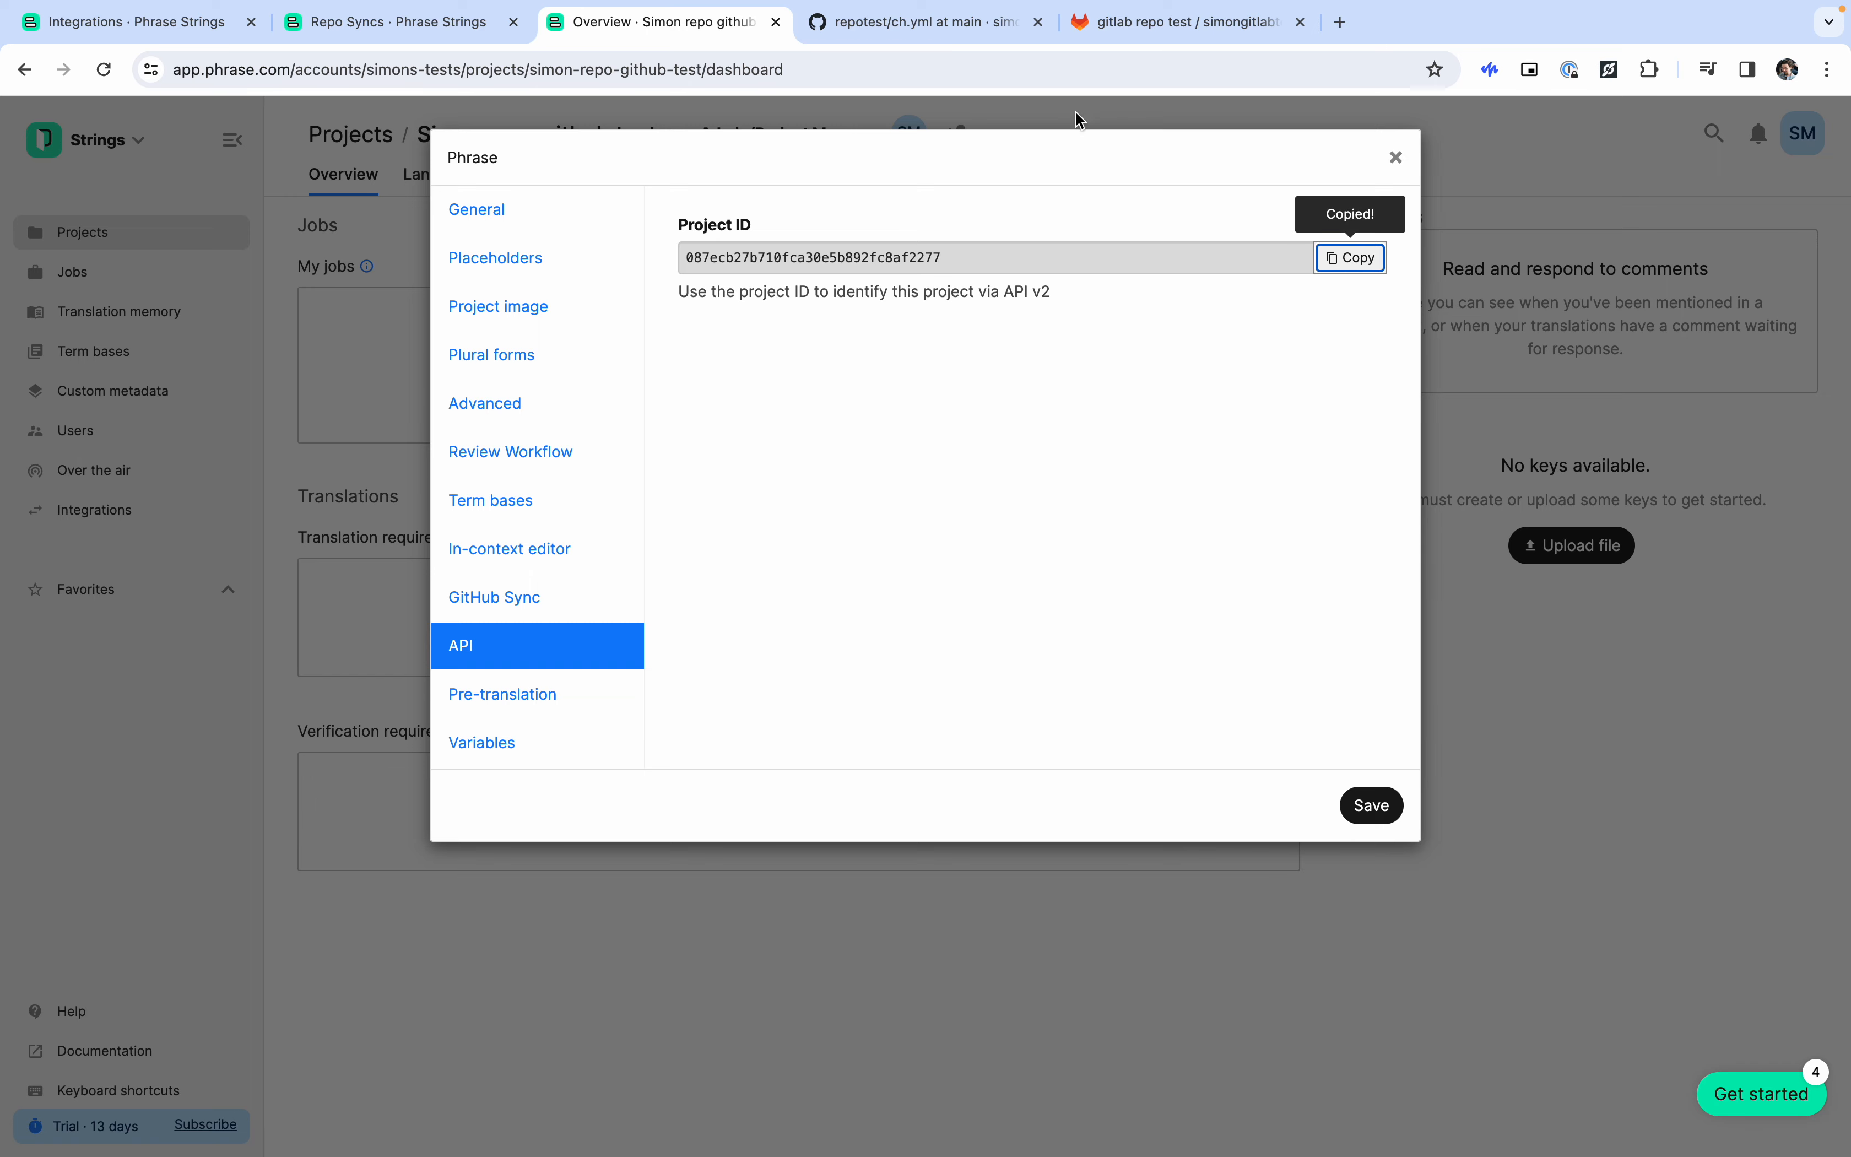
Compare the project_id in the repotest repository's .phrase.yml file with the ID in the Phrase project's API settings.
click(948, 27)
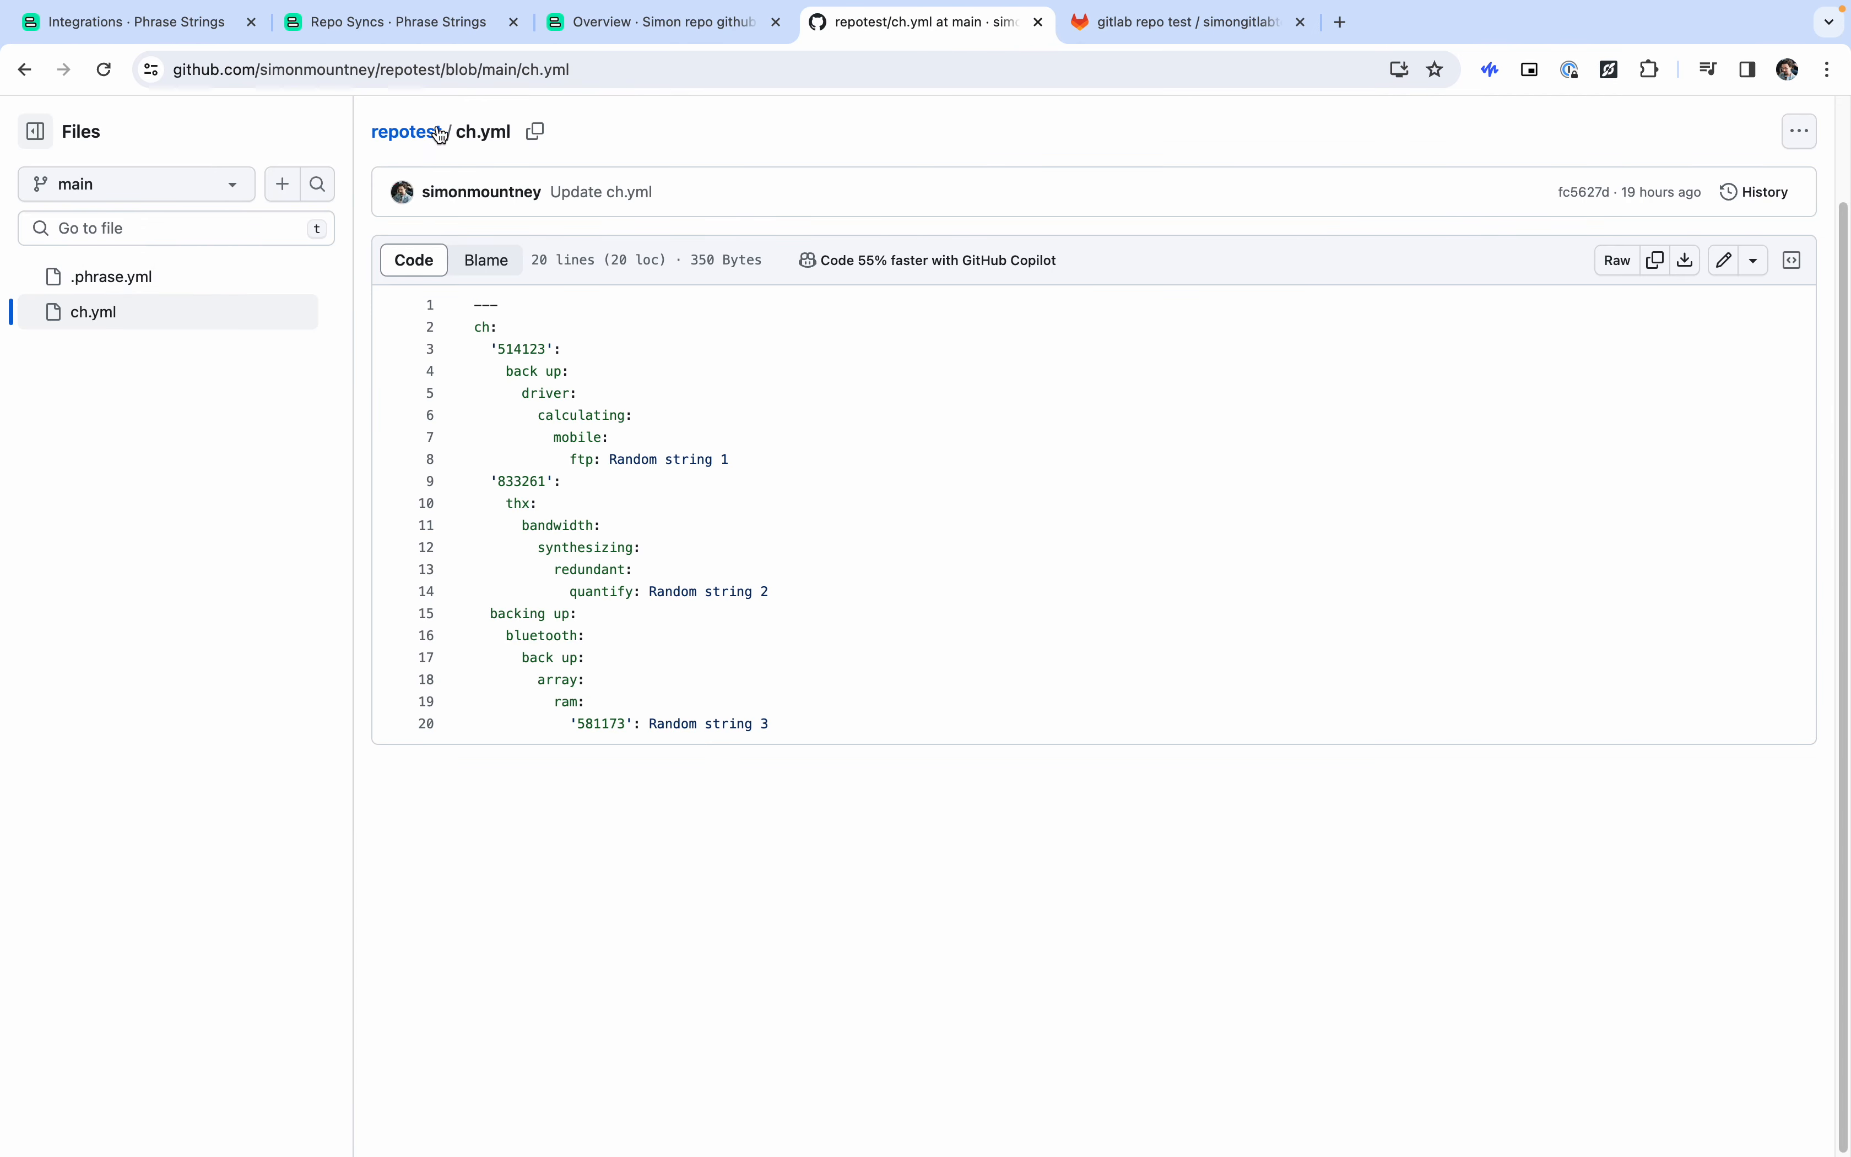
click(411, 135)
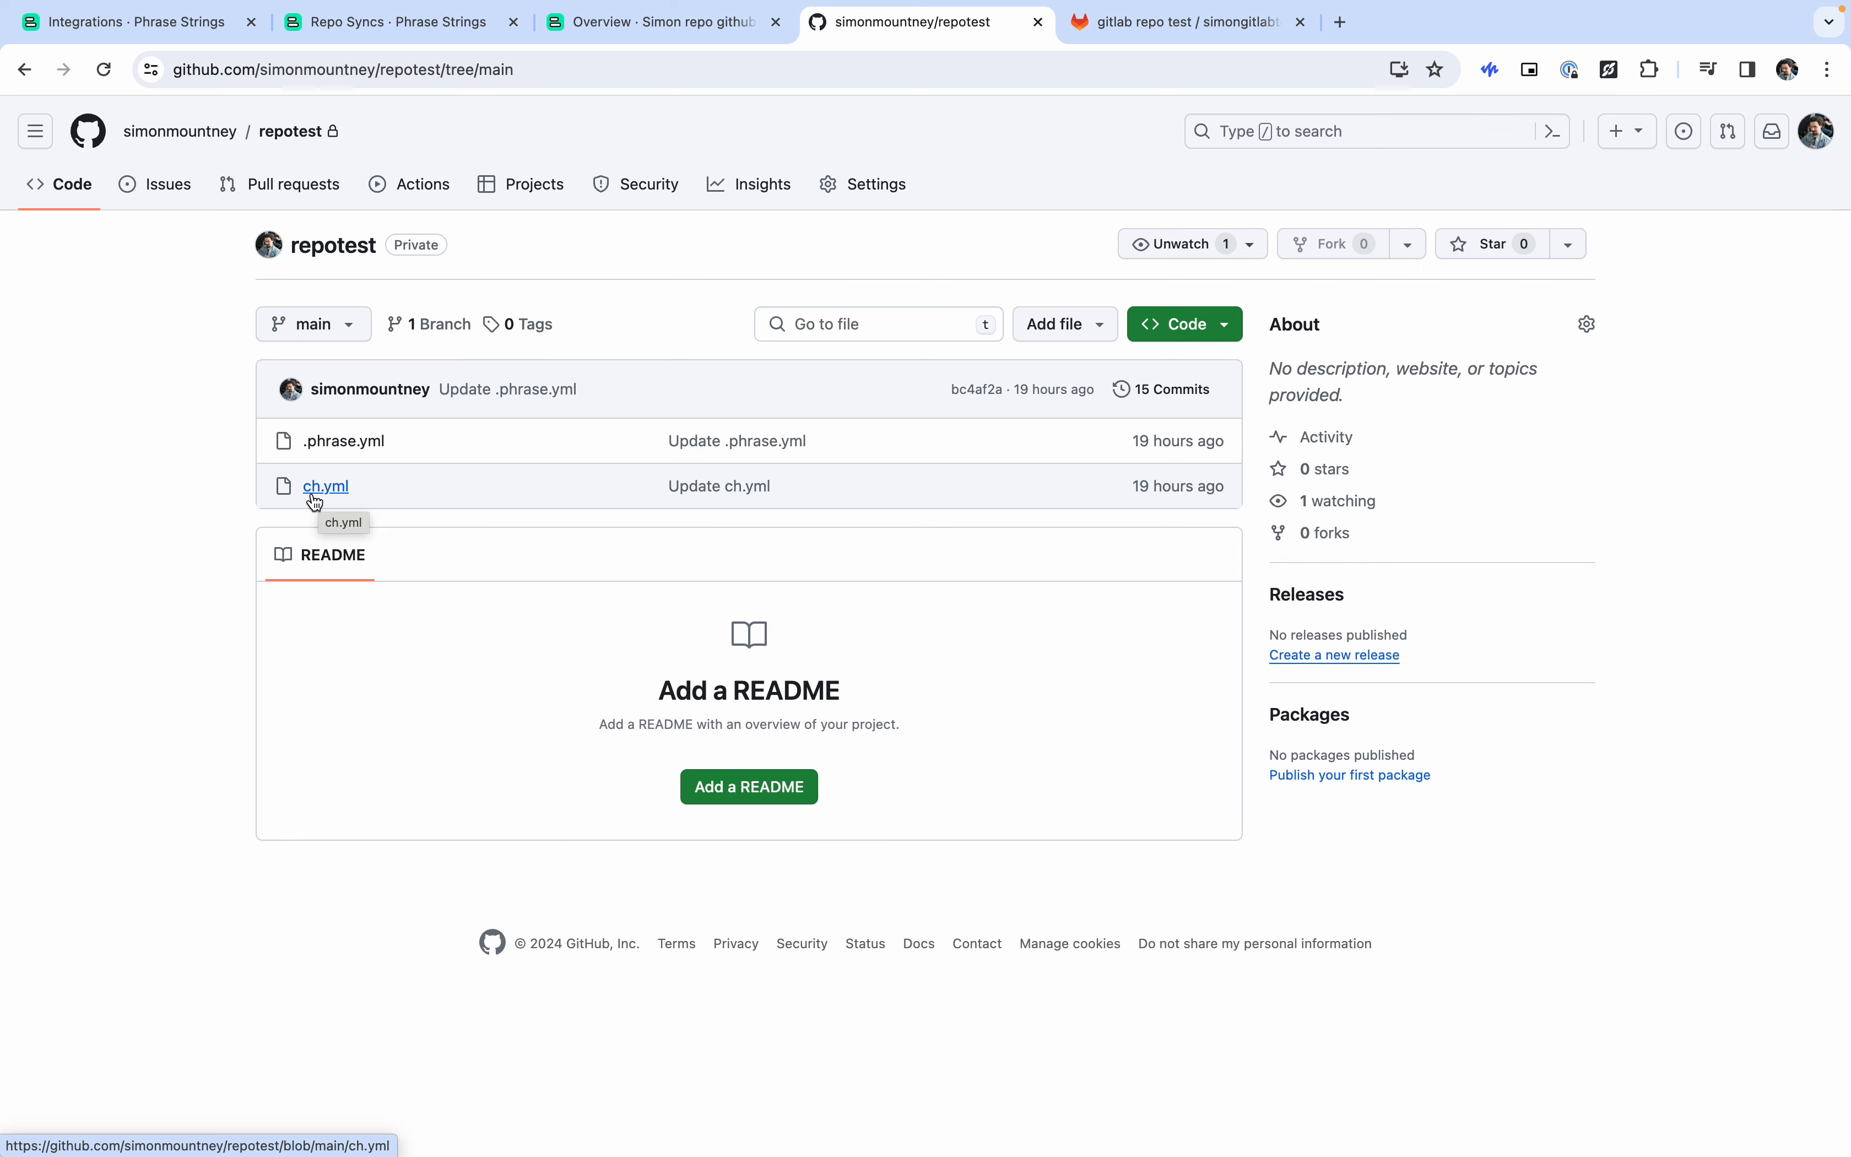
click(334, 444)
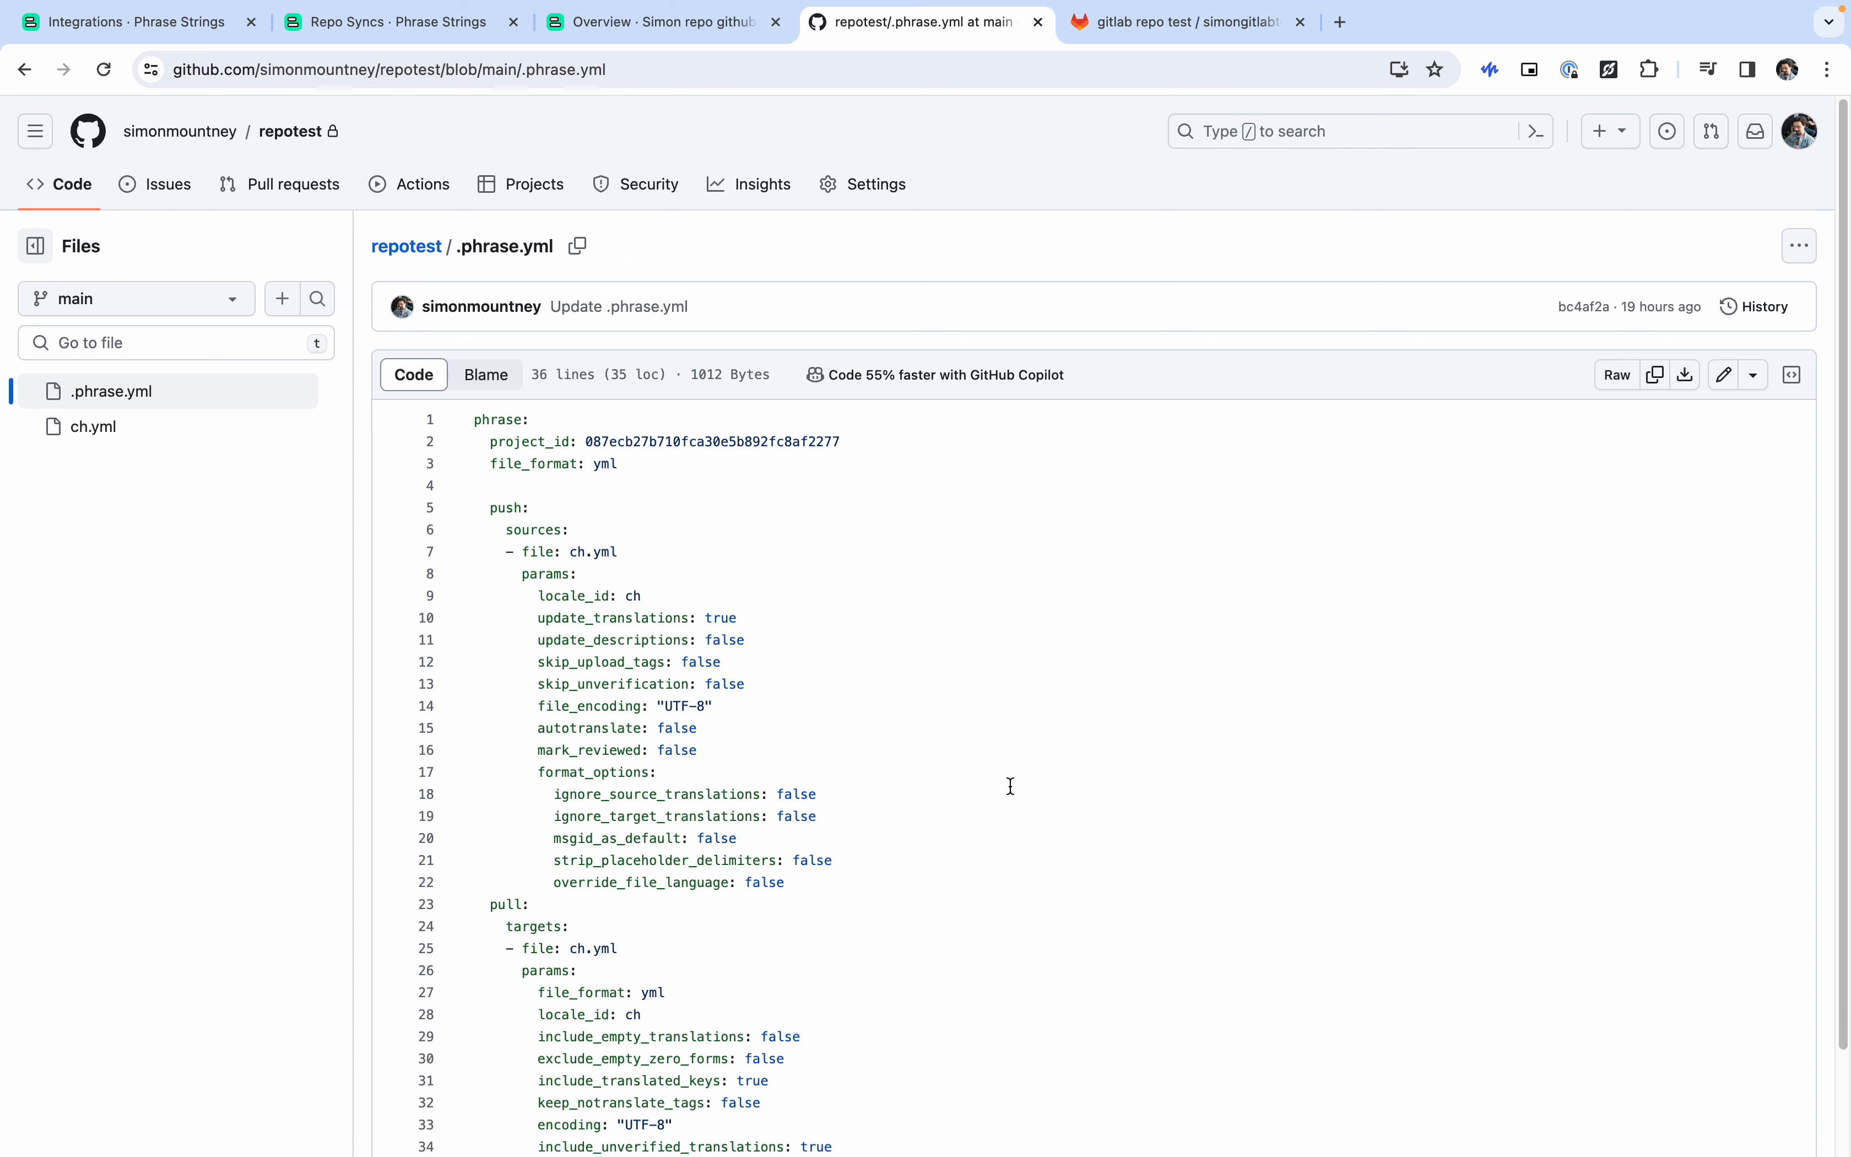
scroll(1017, 789, down, 1)
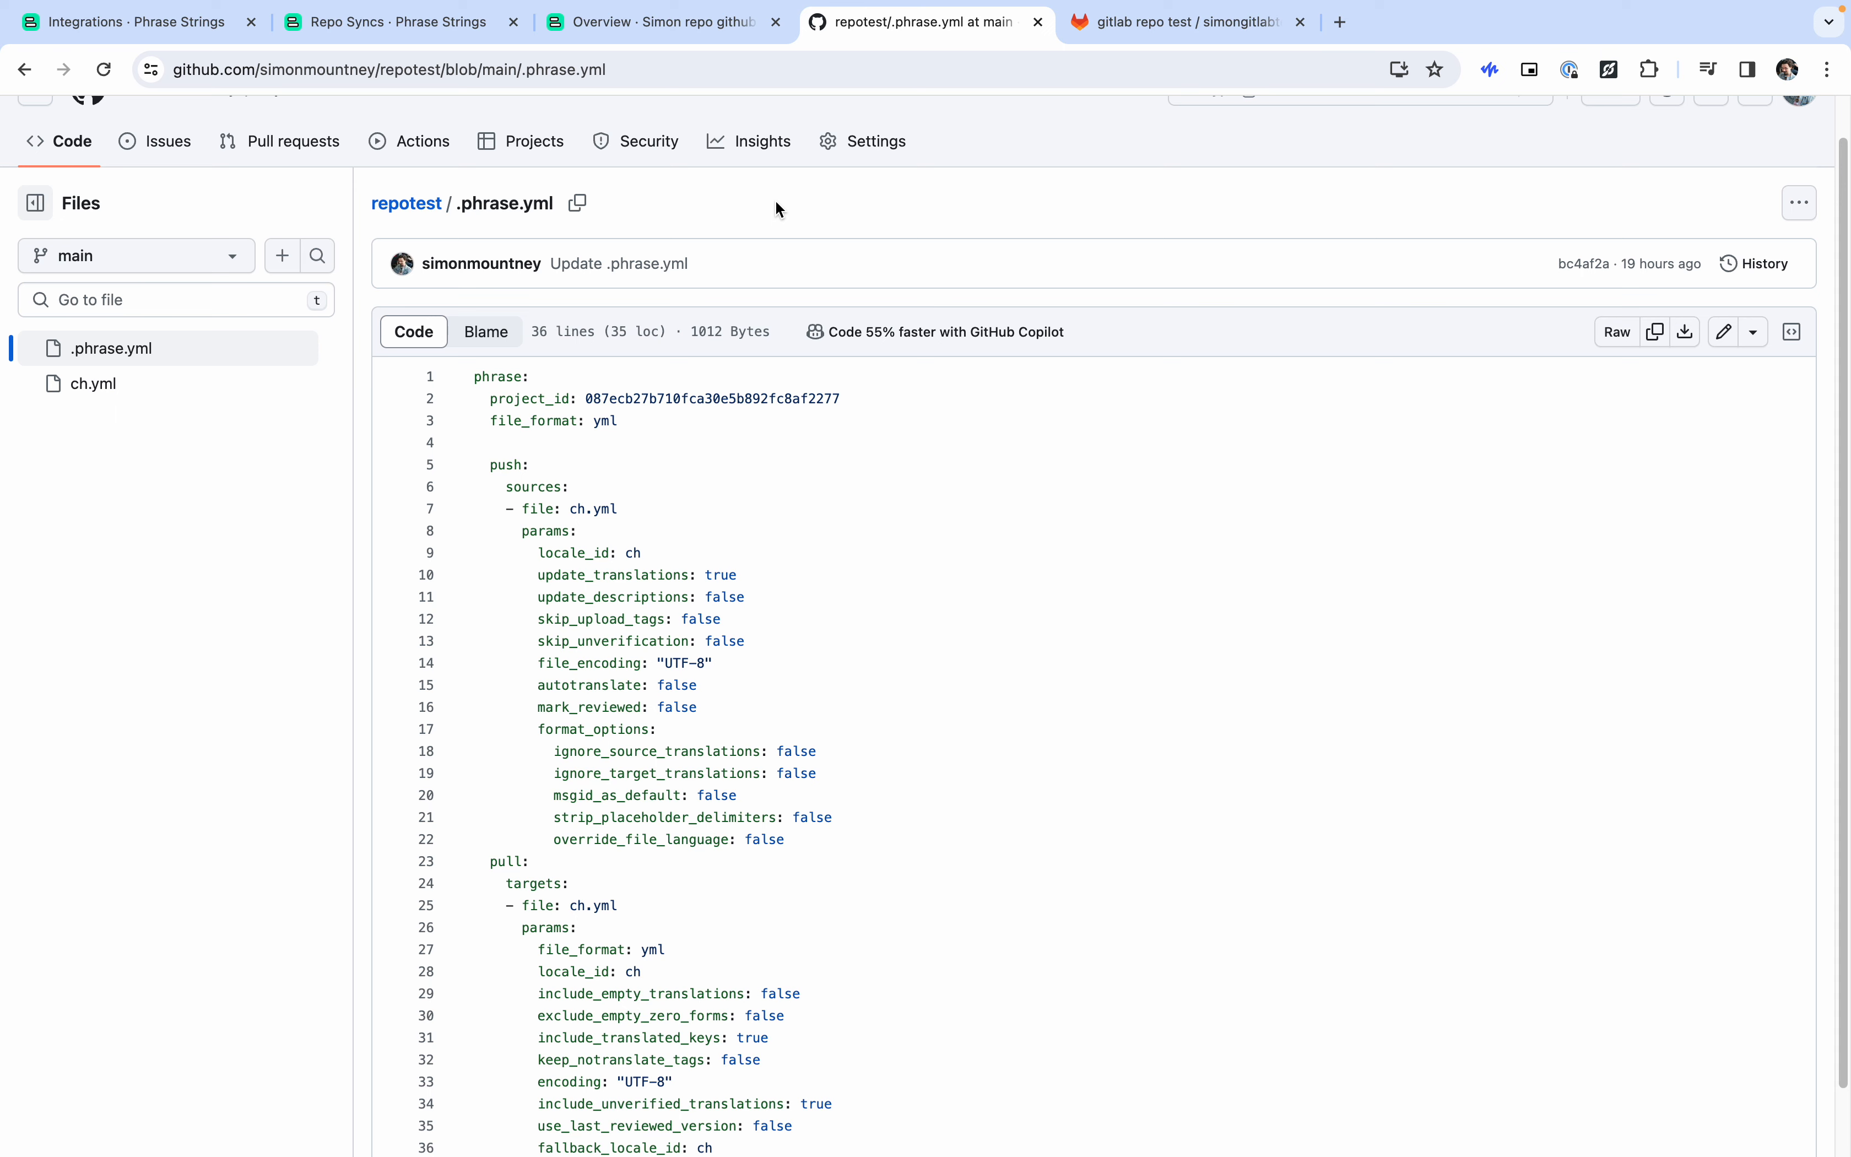
click(677, 34)
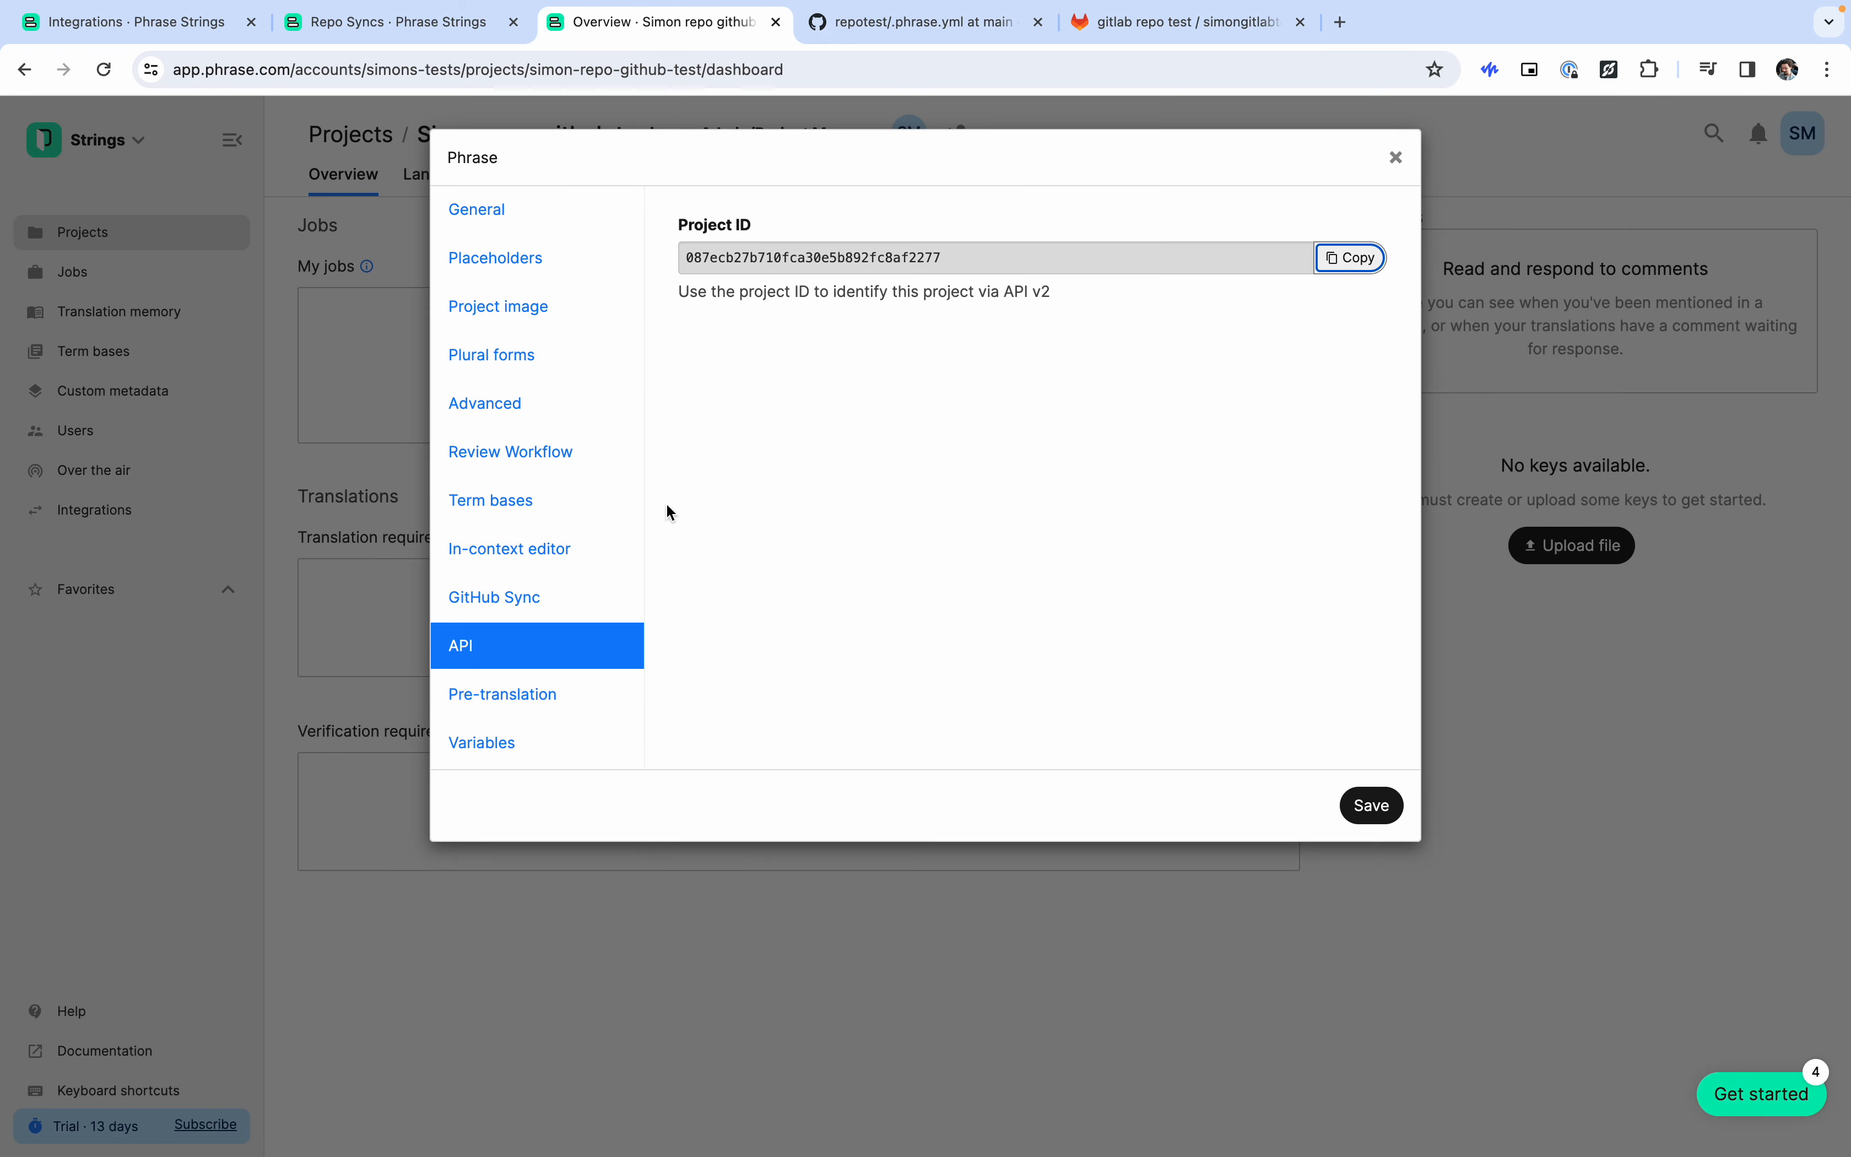
click(922, 23)
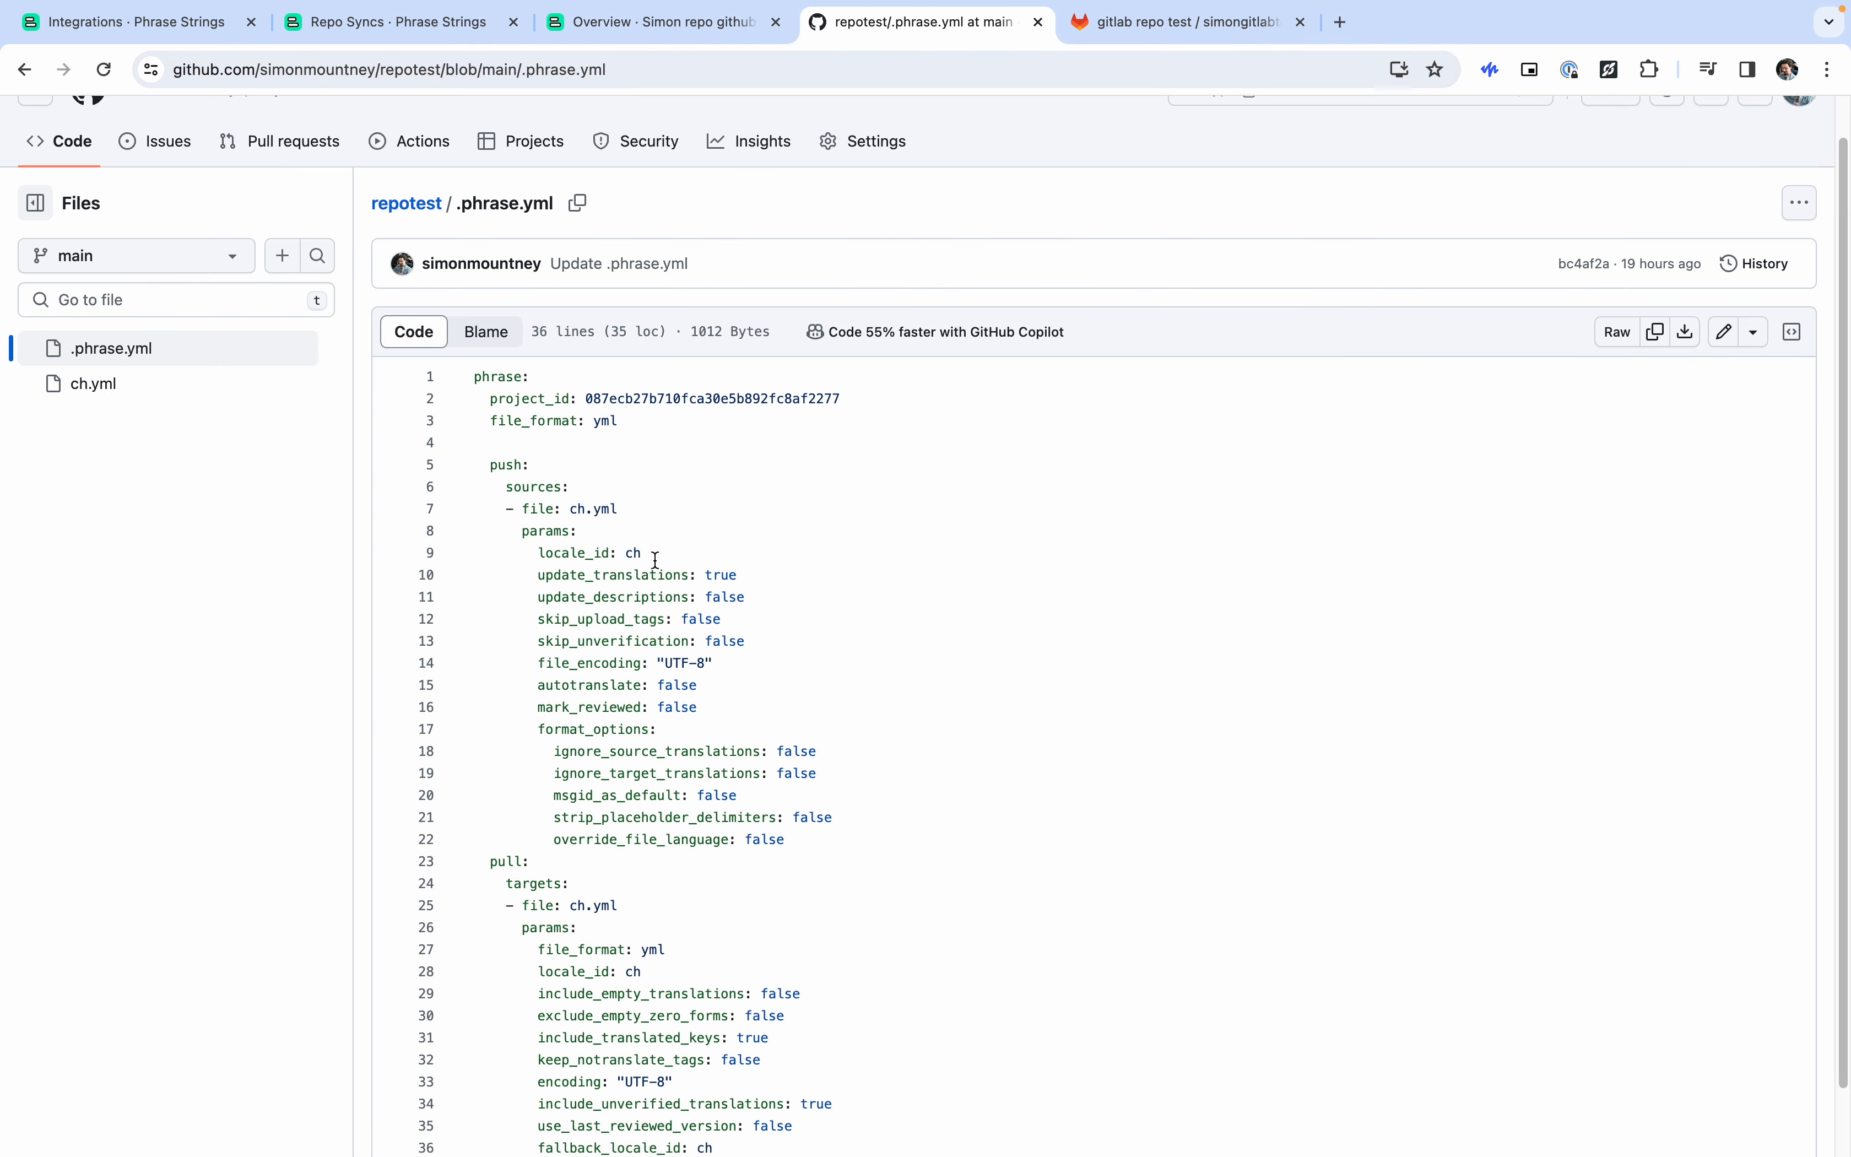
drag(588, 399, 861, 398)
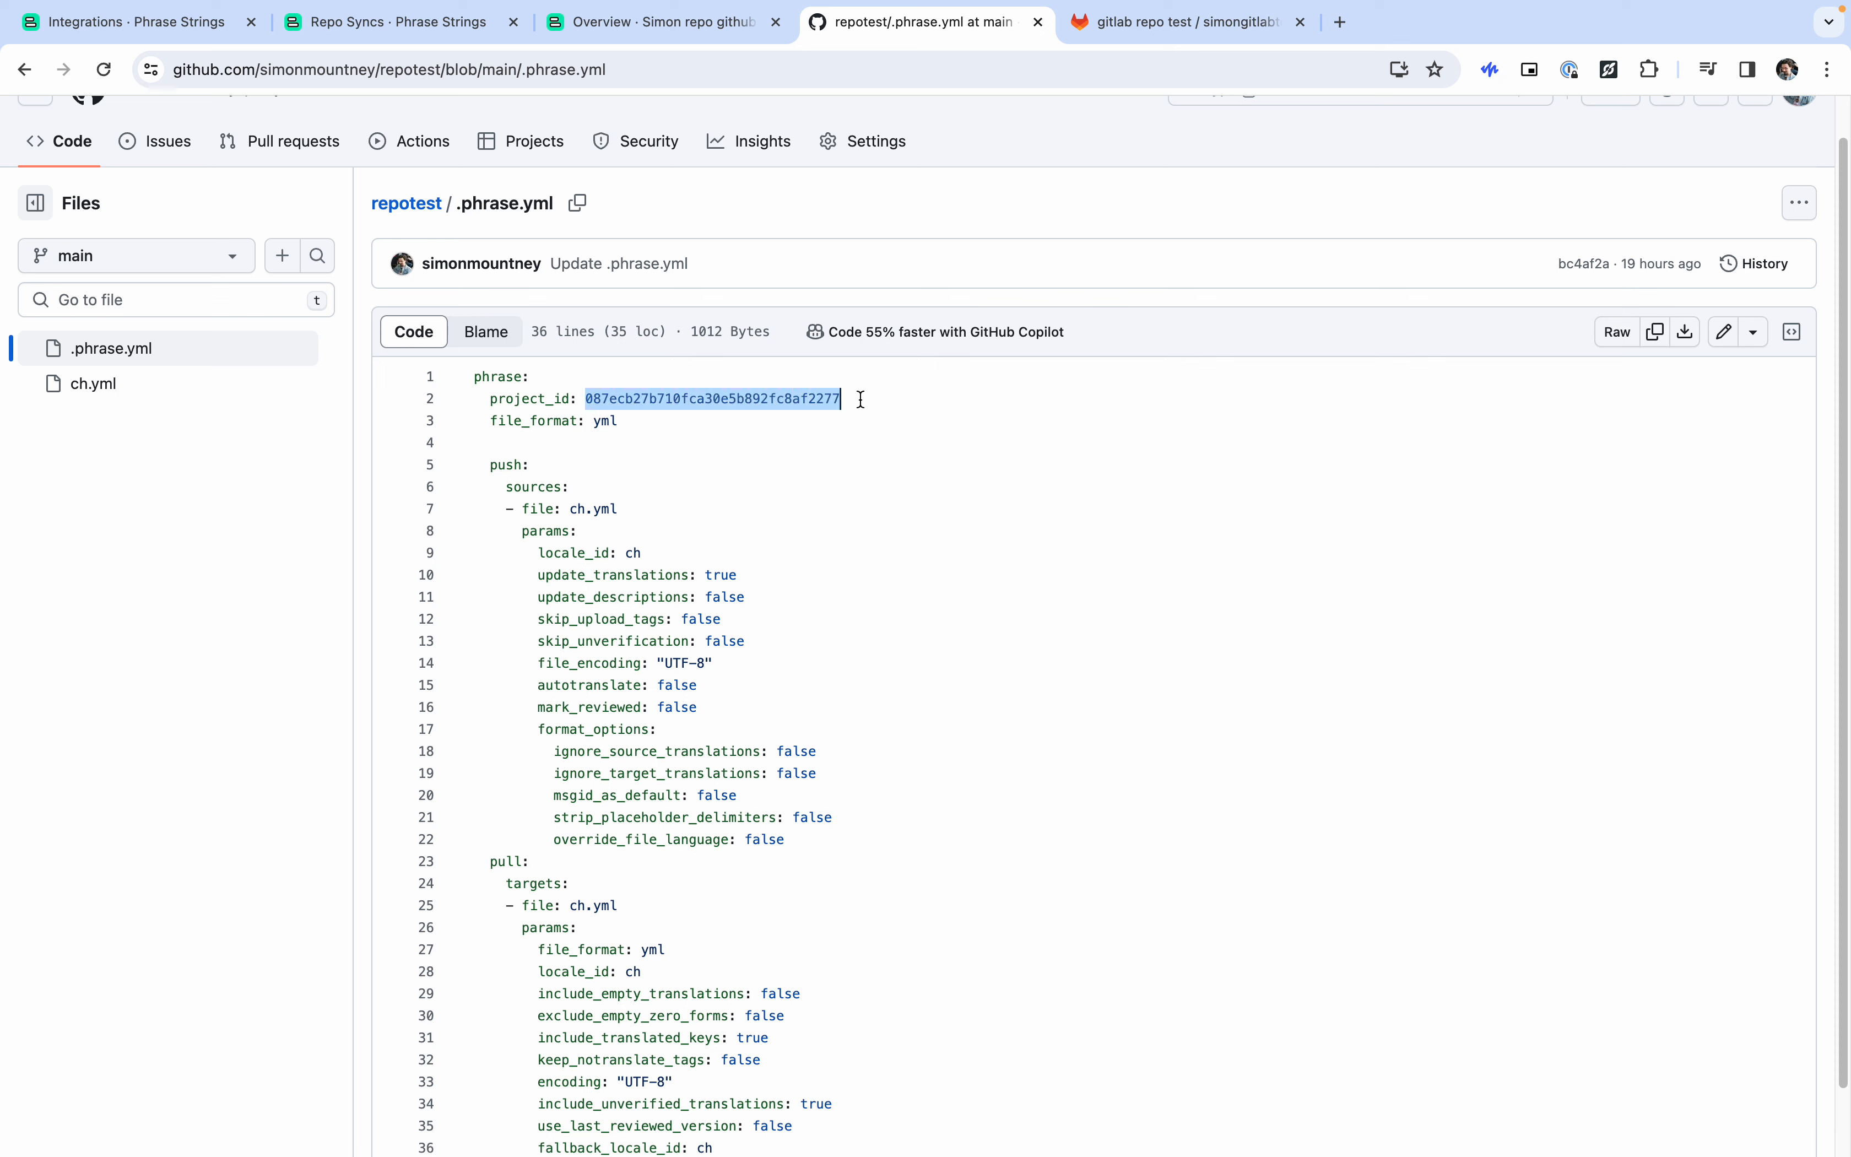
Examine the push parameters in .phrase.yml, including update_translations, and view the contents of the ch.yml locale file.
click(892, 677)
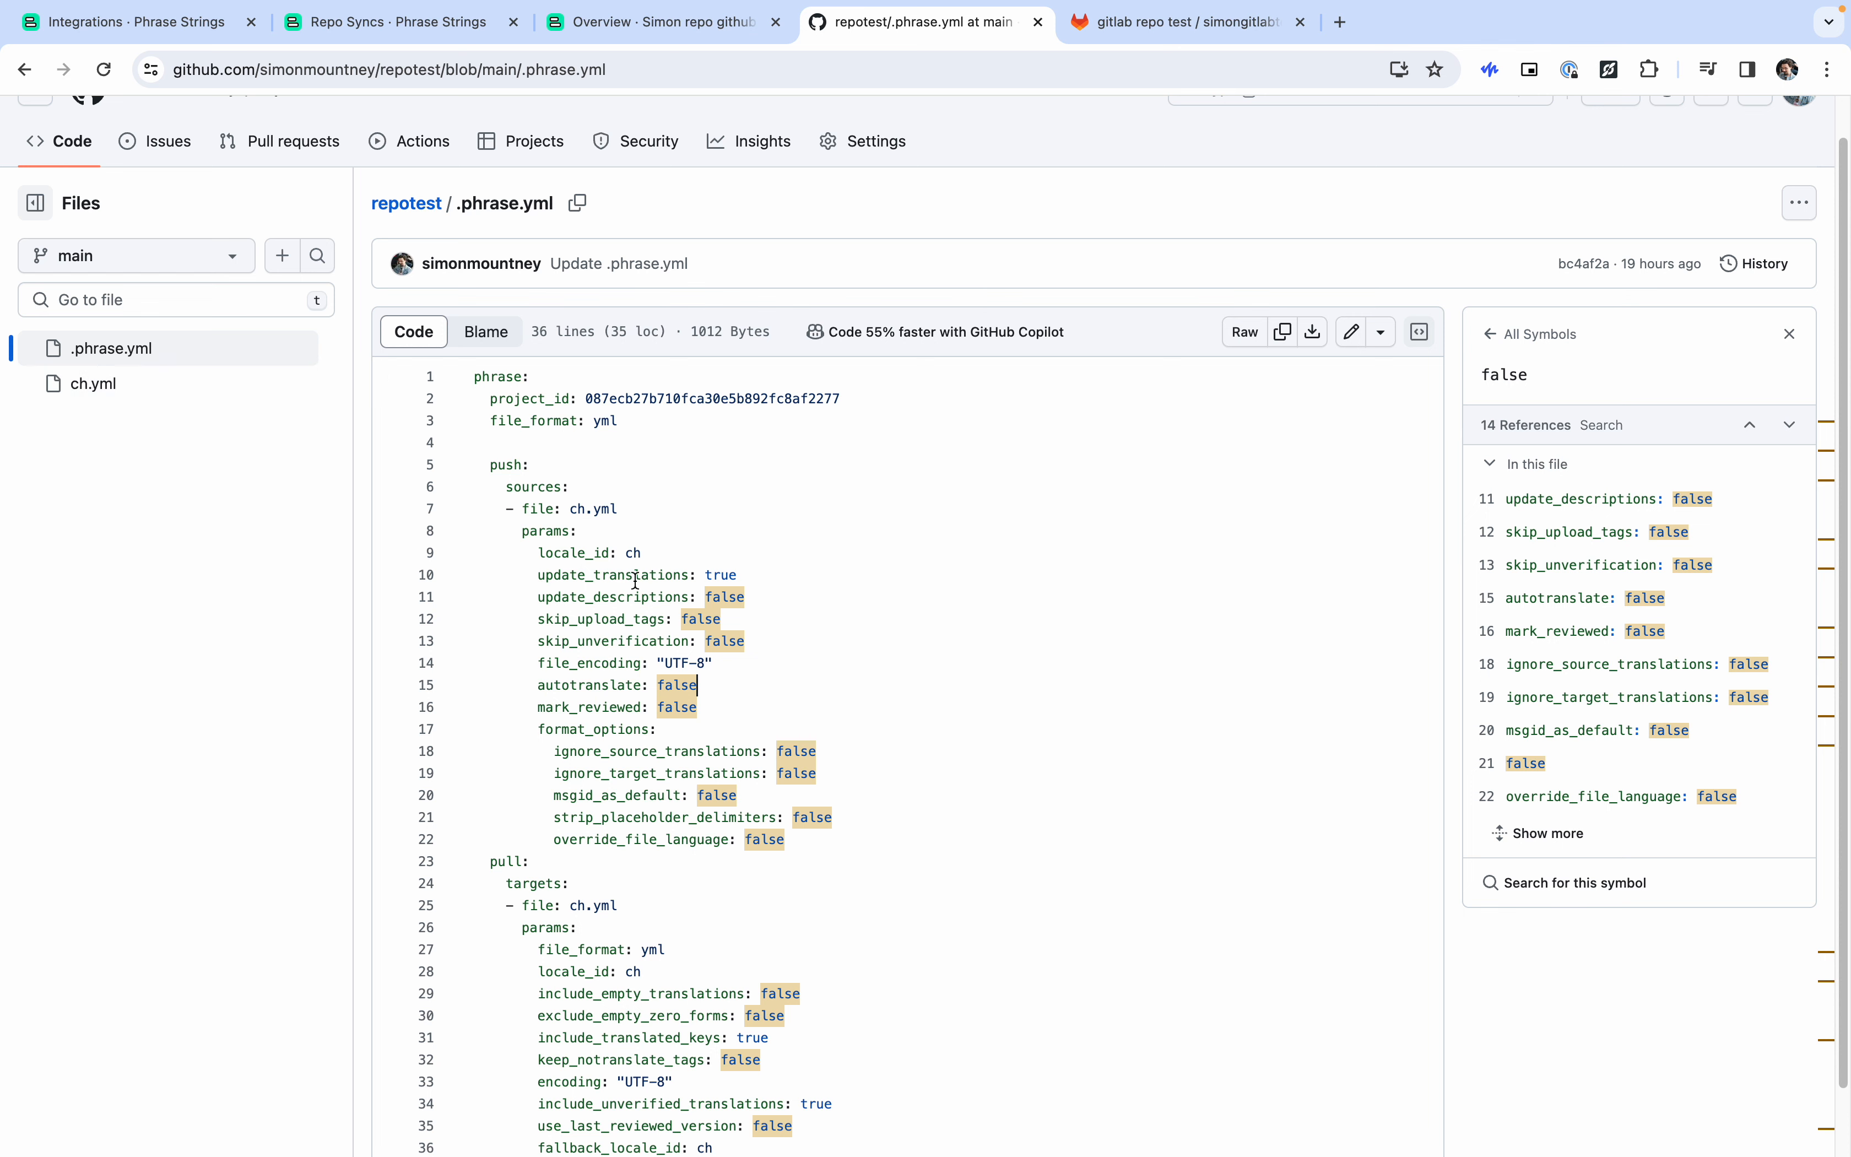
click(774, 583)
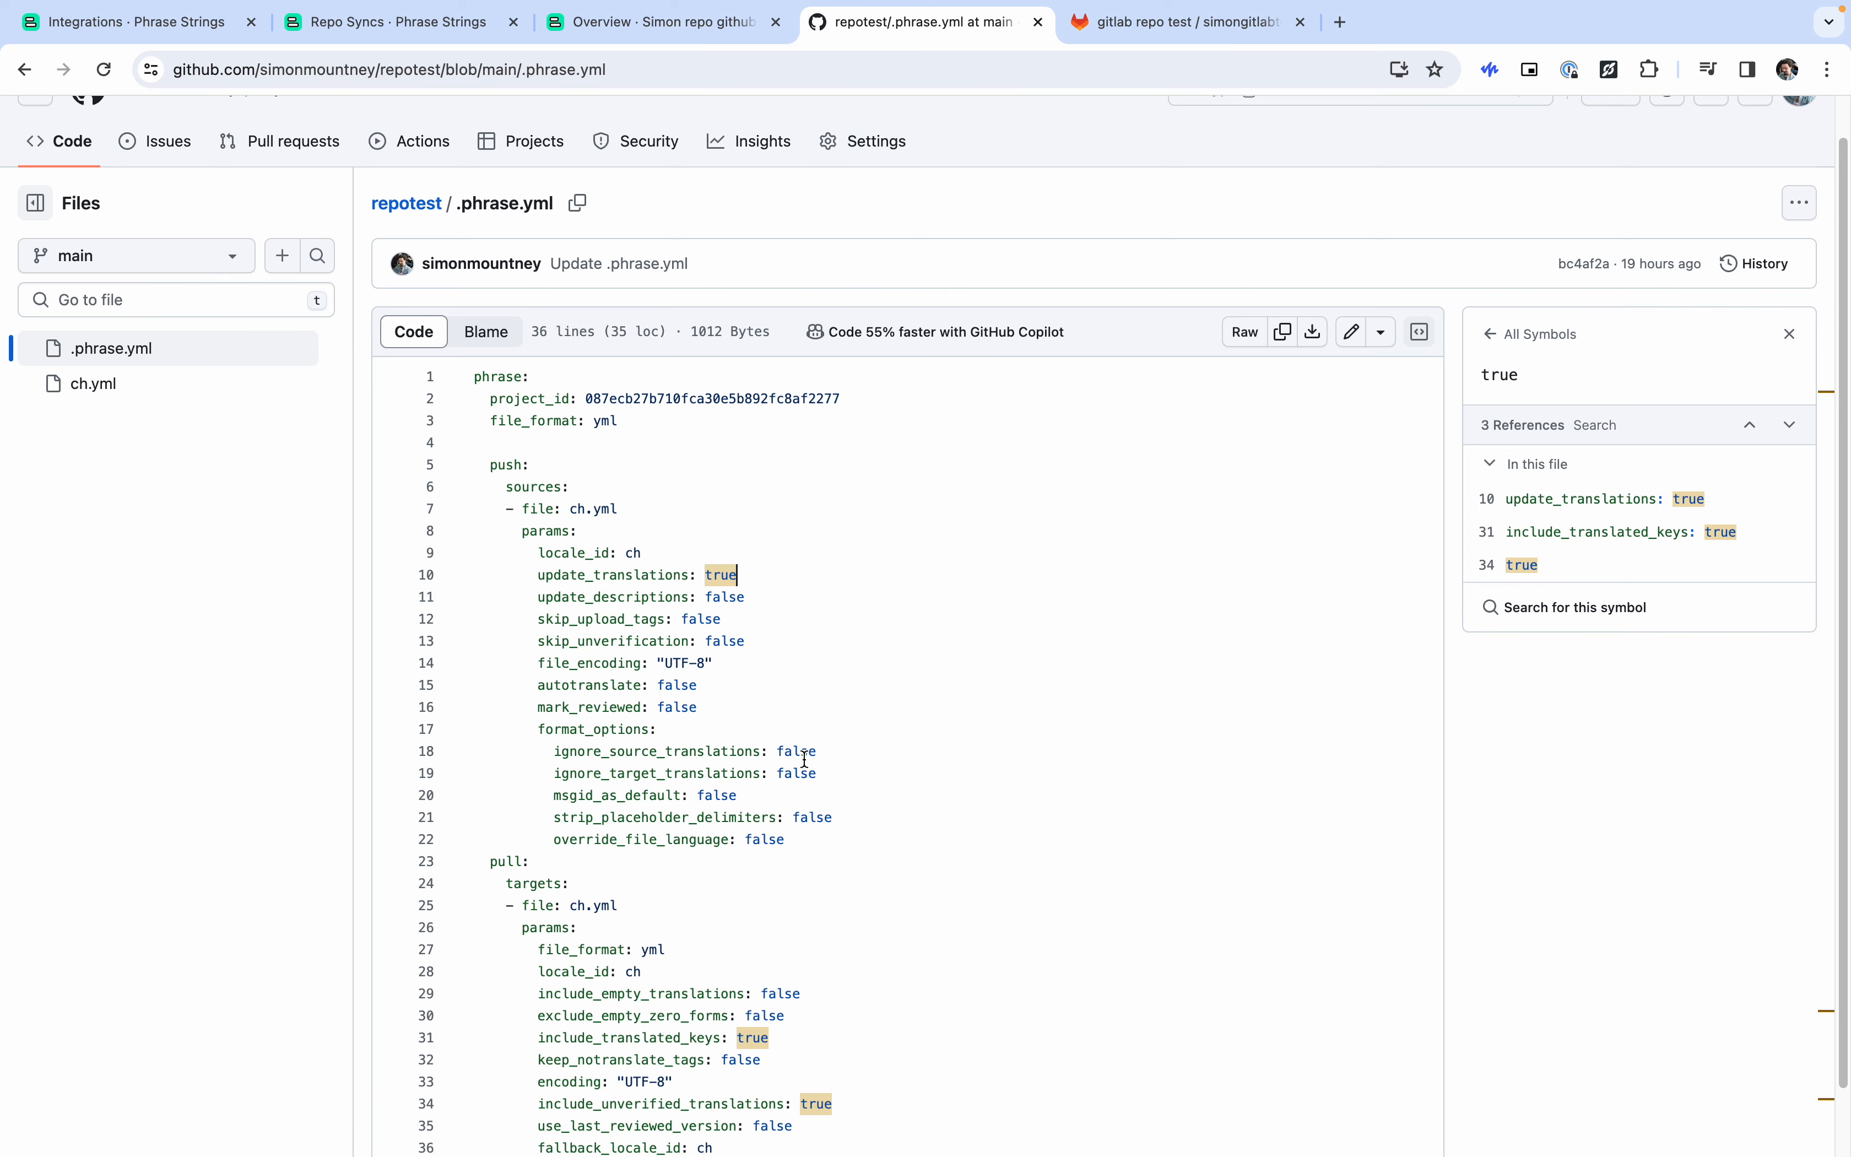
click(118, 387)
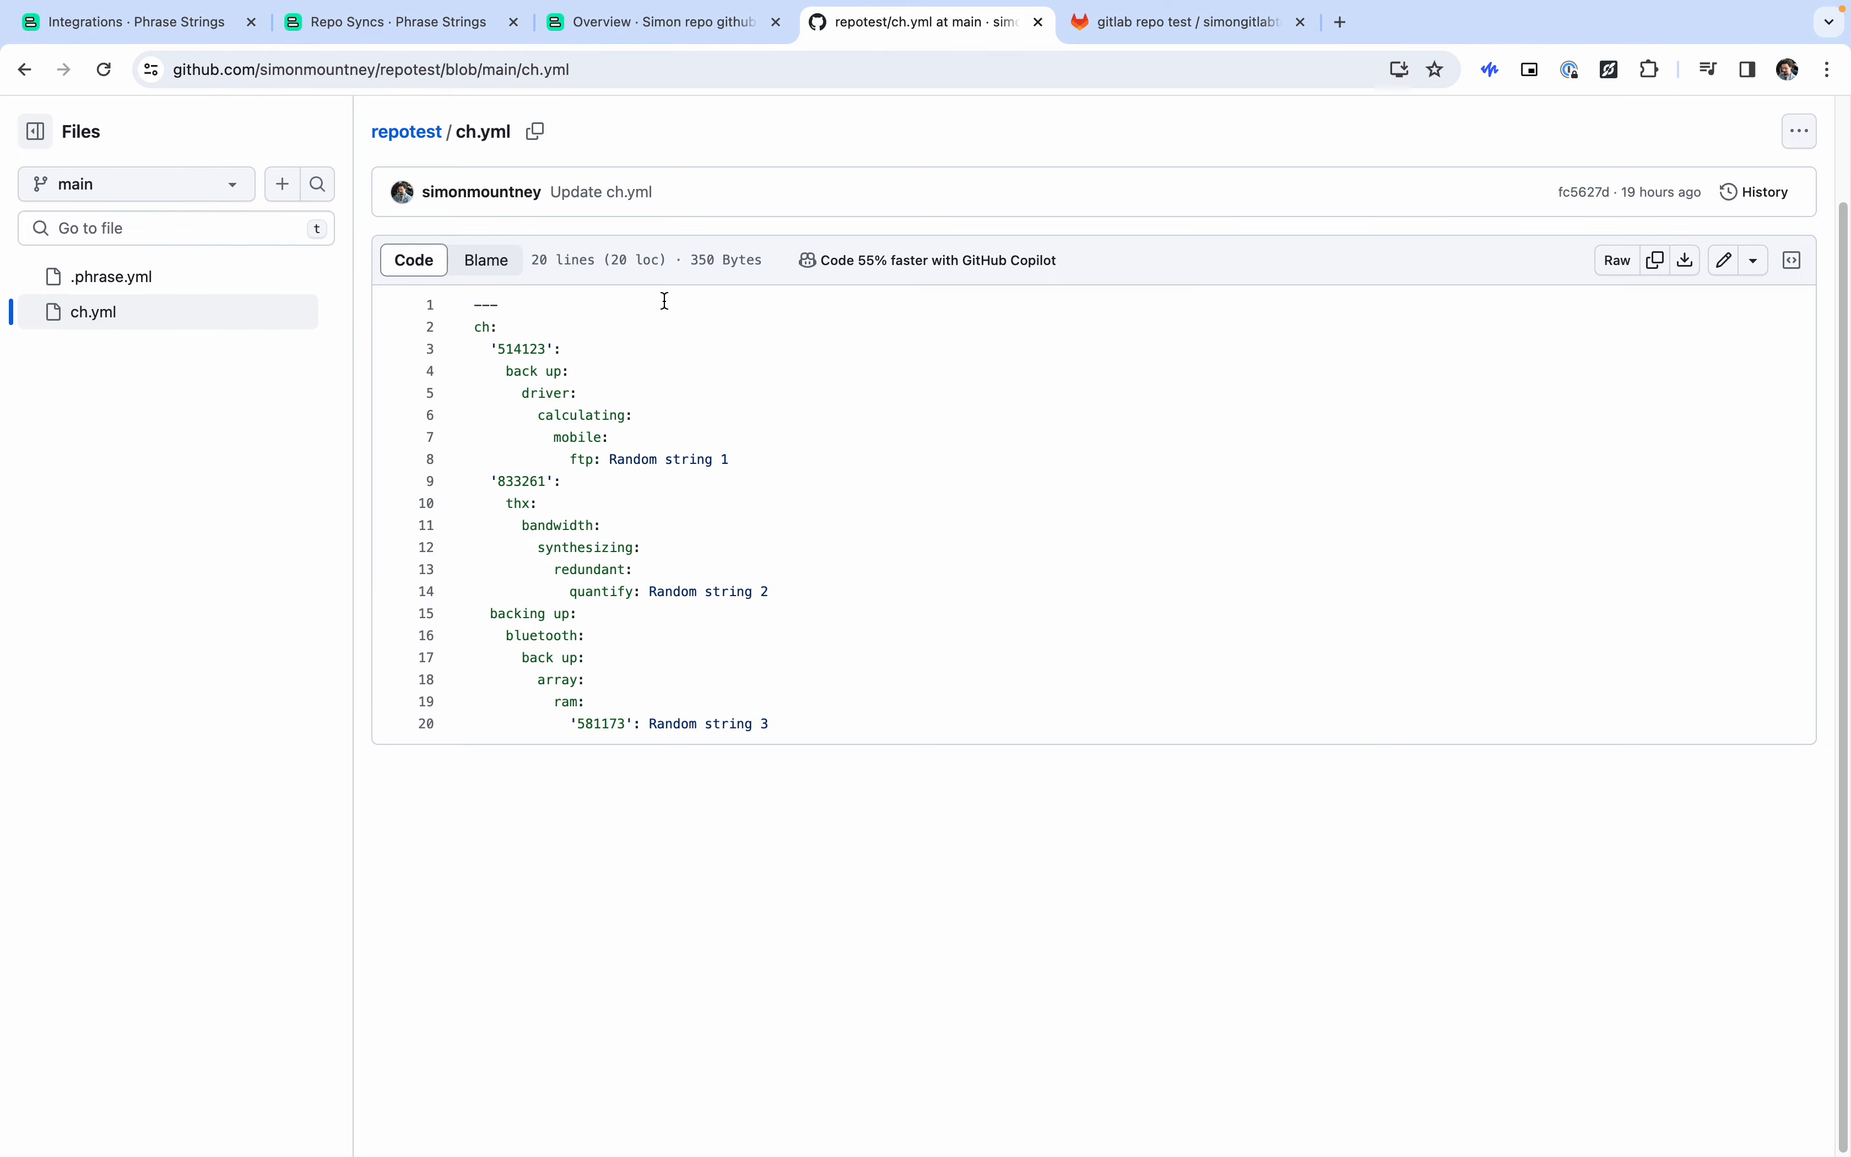
Start a new GitHub sync in Phrase's Repo Syncs and choose the GitHub test project as its Phrase project.
click(642, 26)
click(455, 31)
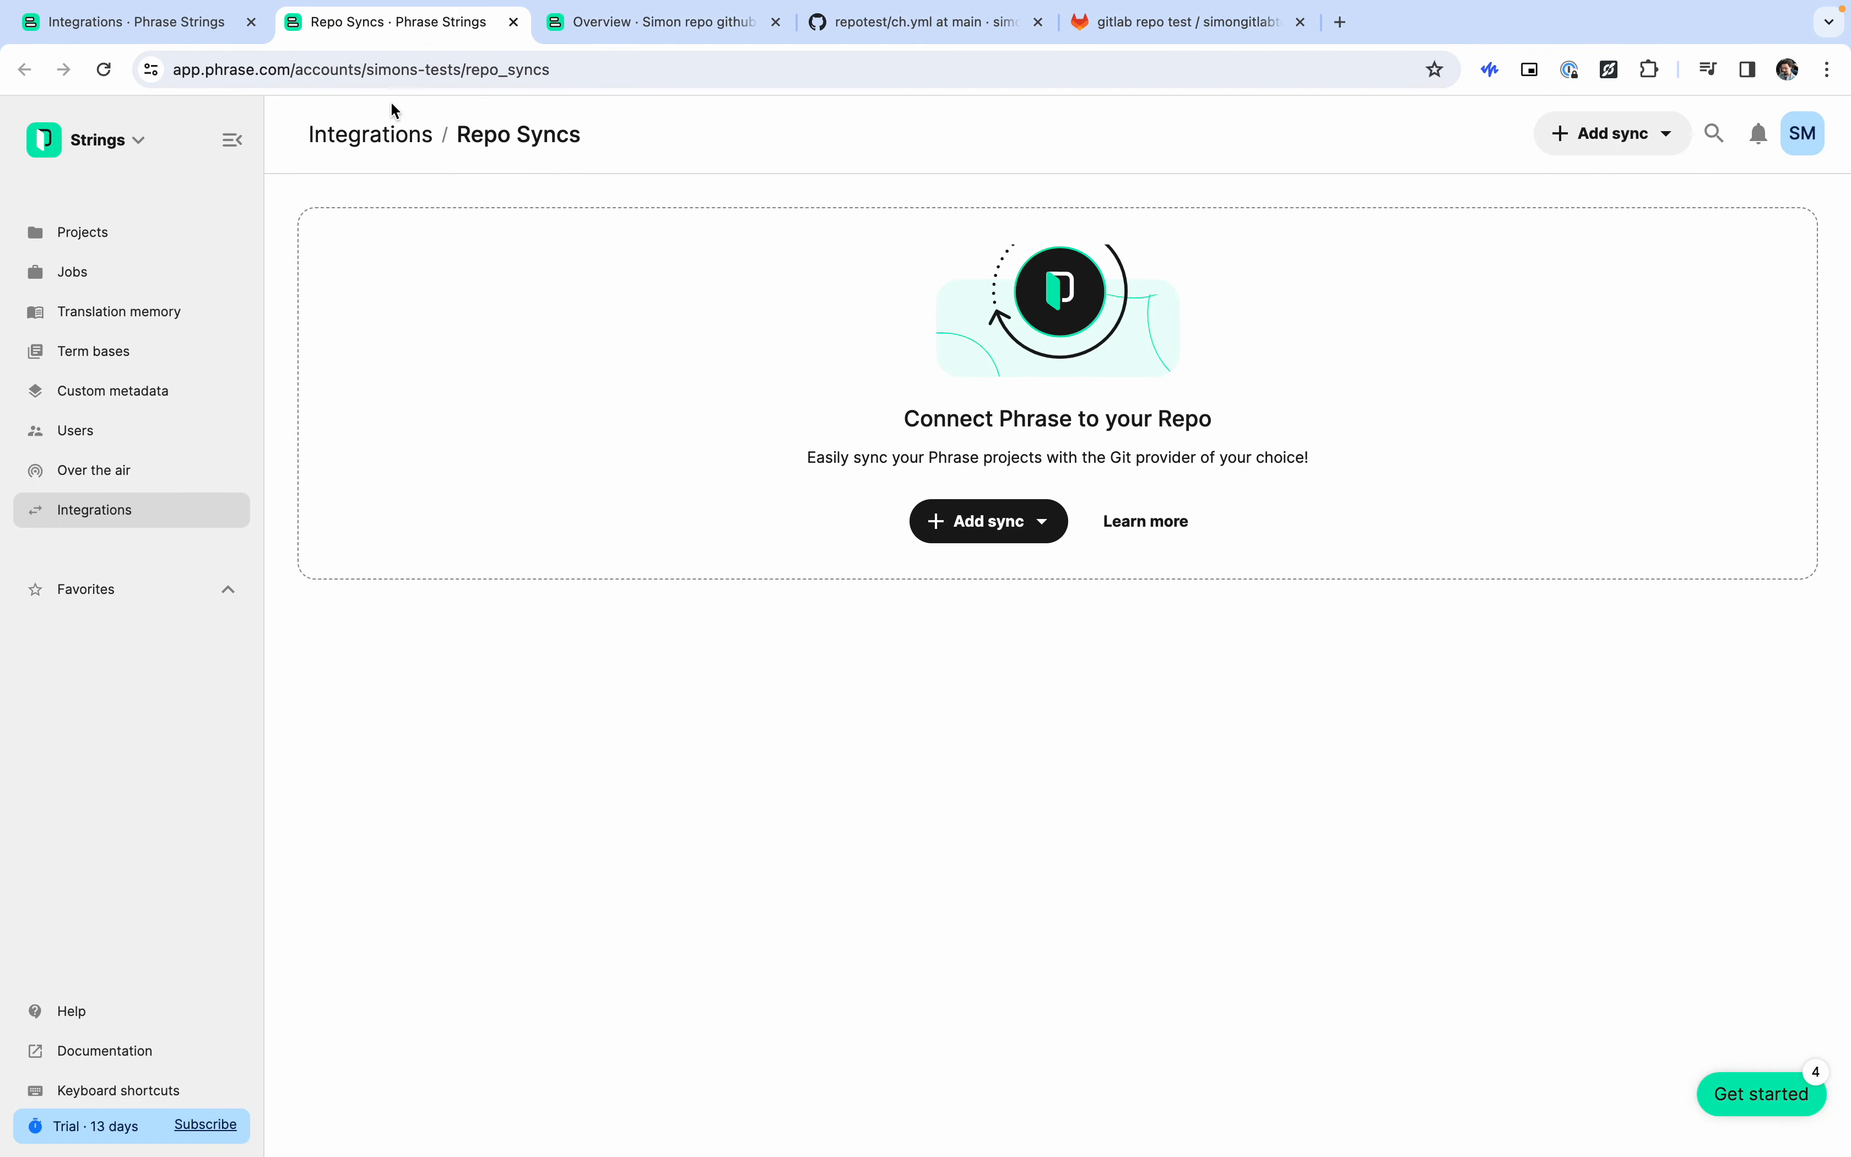
click(957, 535)
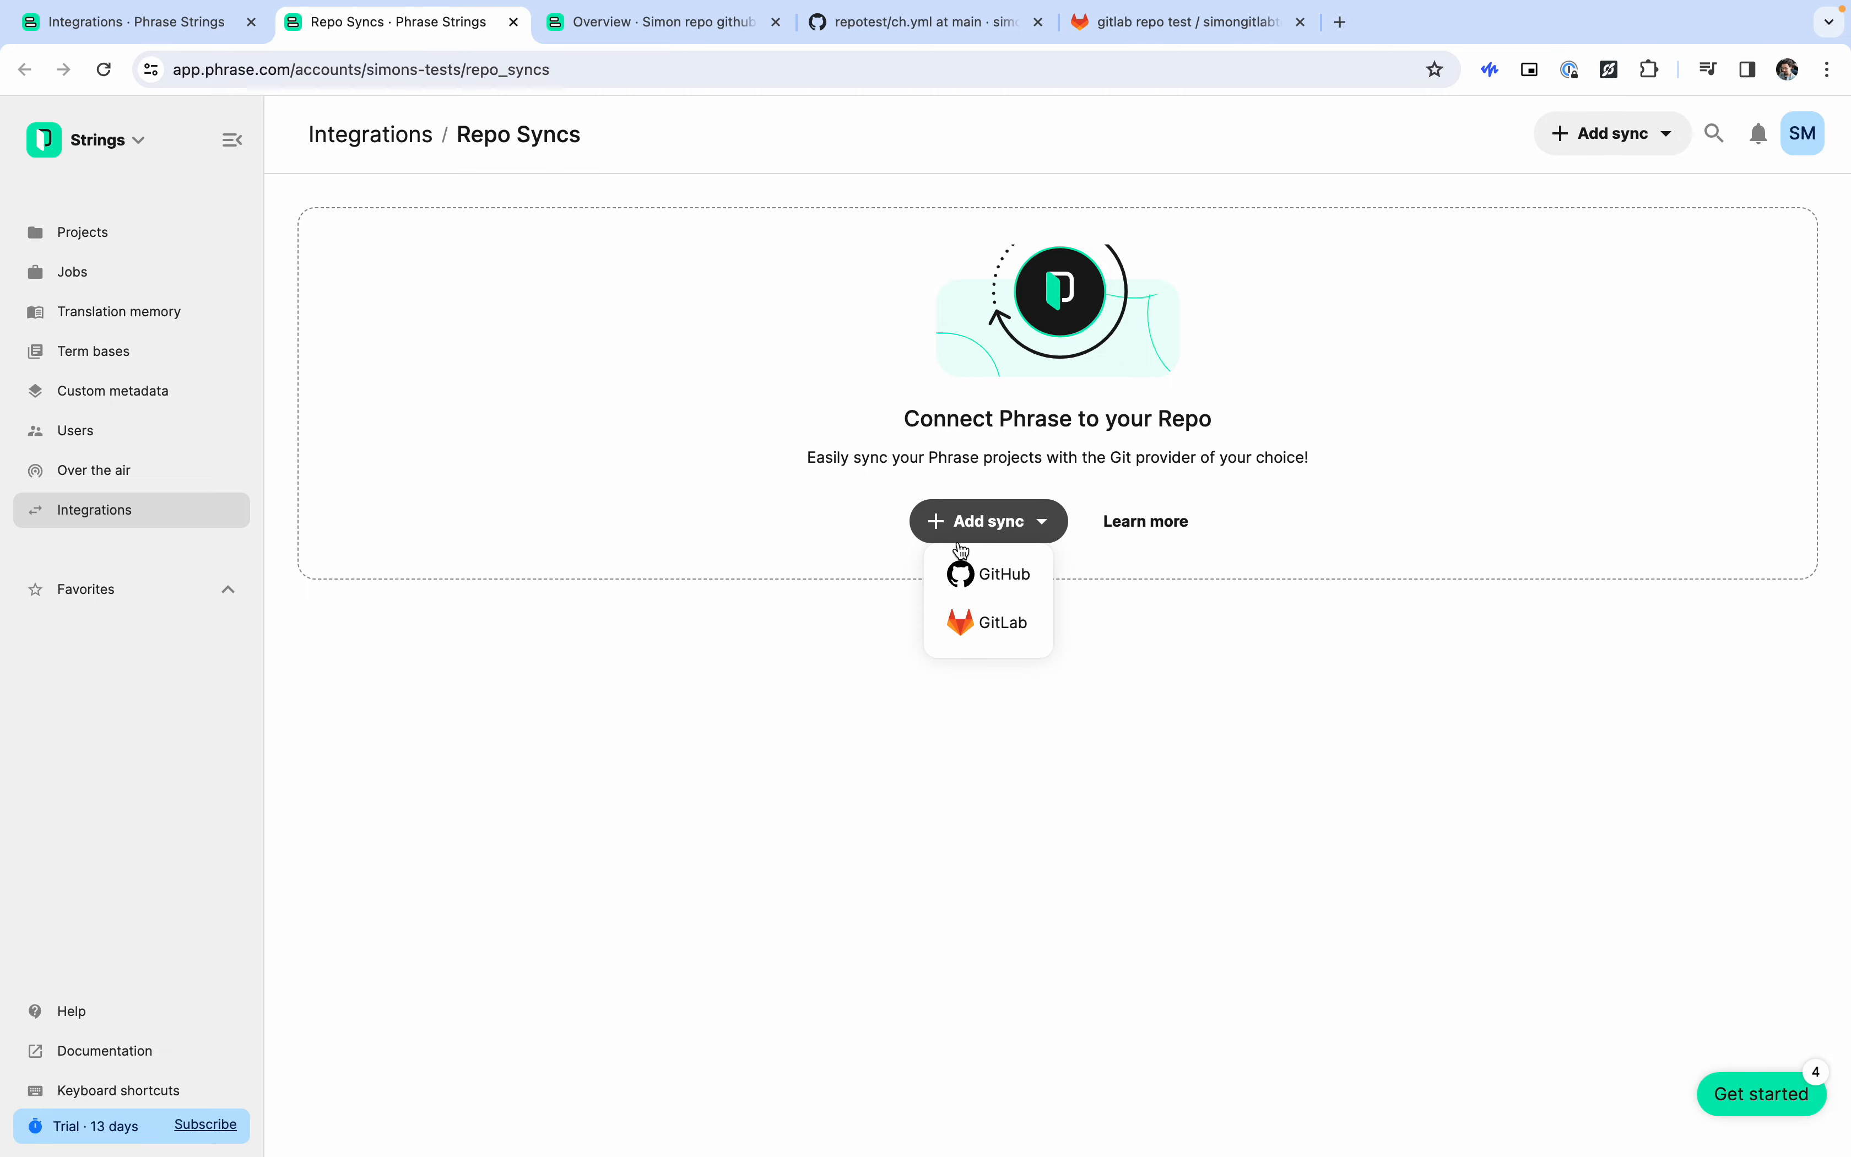
click(979, 575)
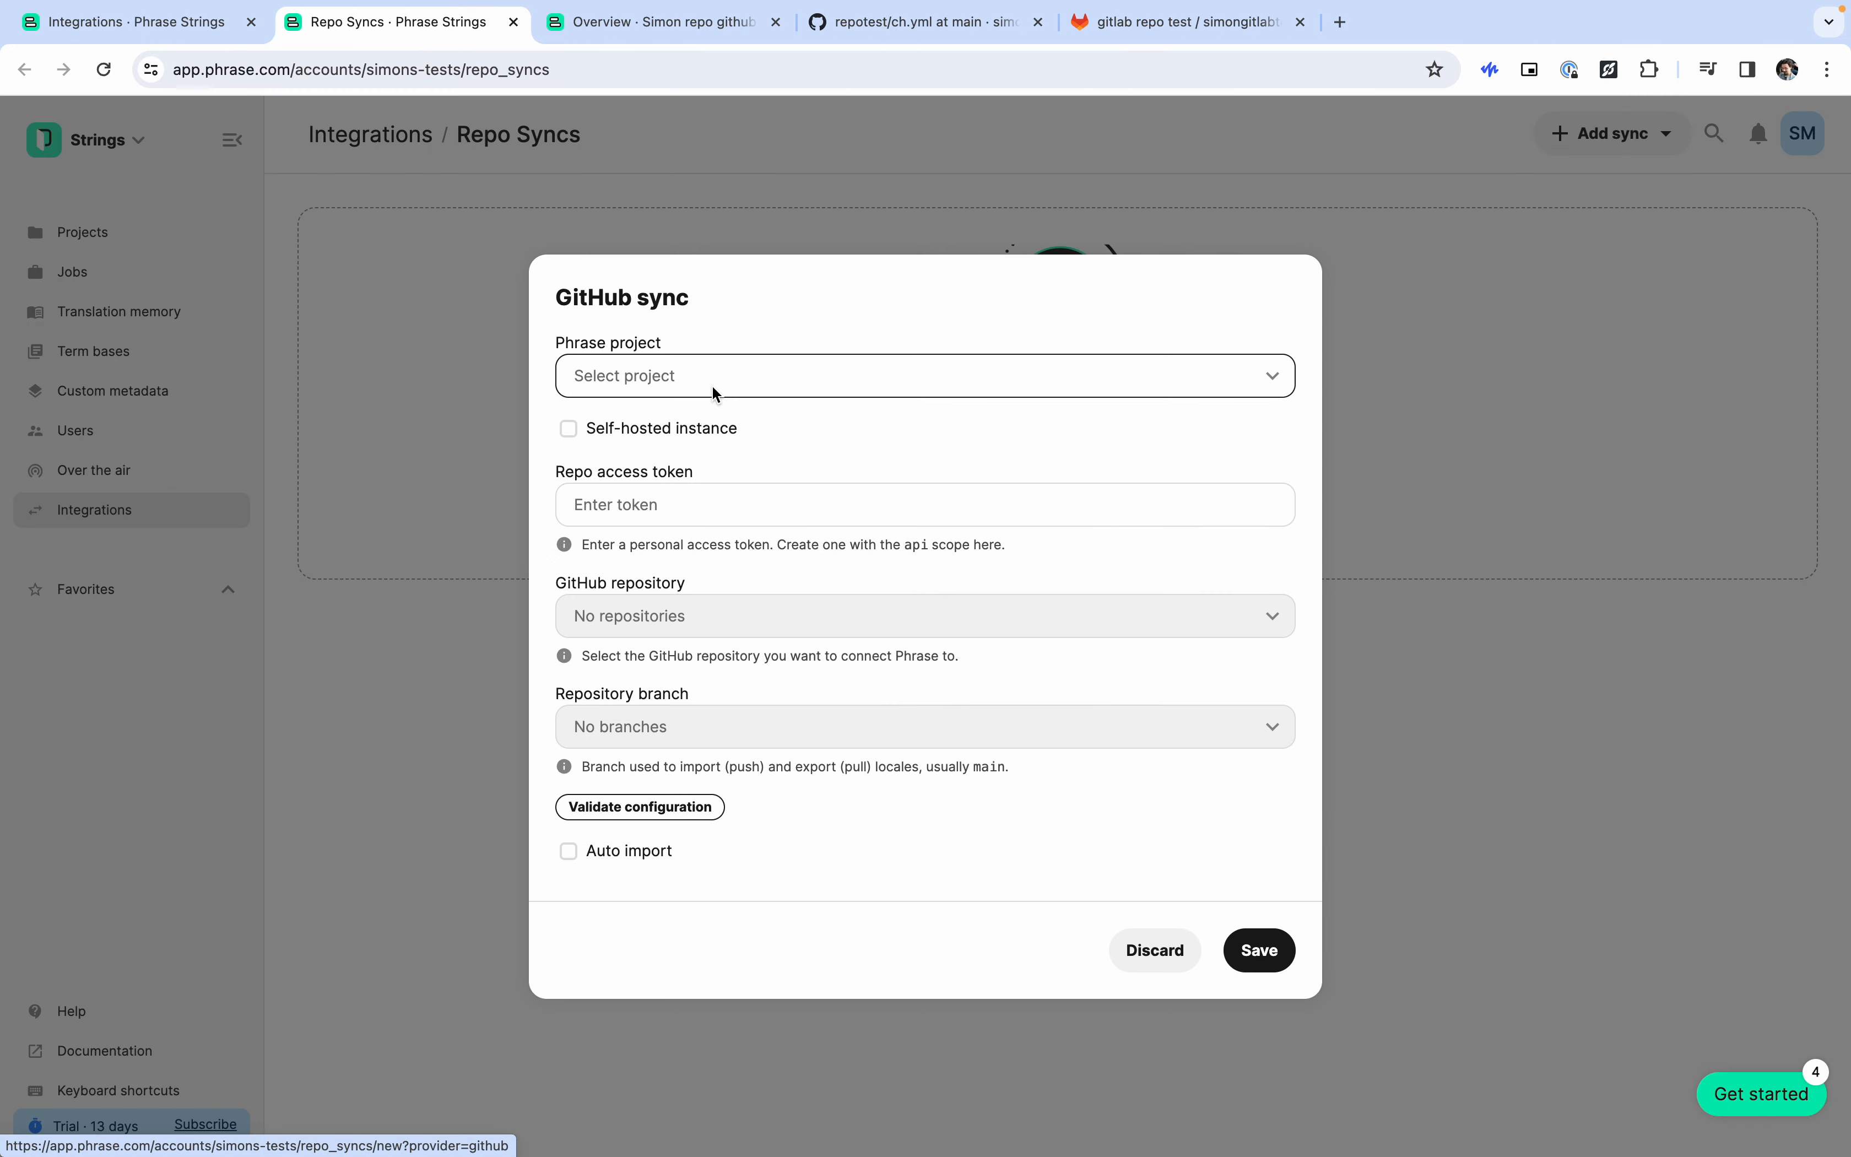
click(711, 386)
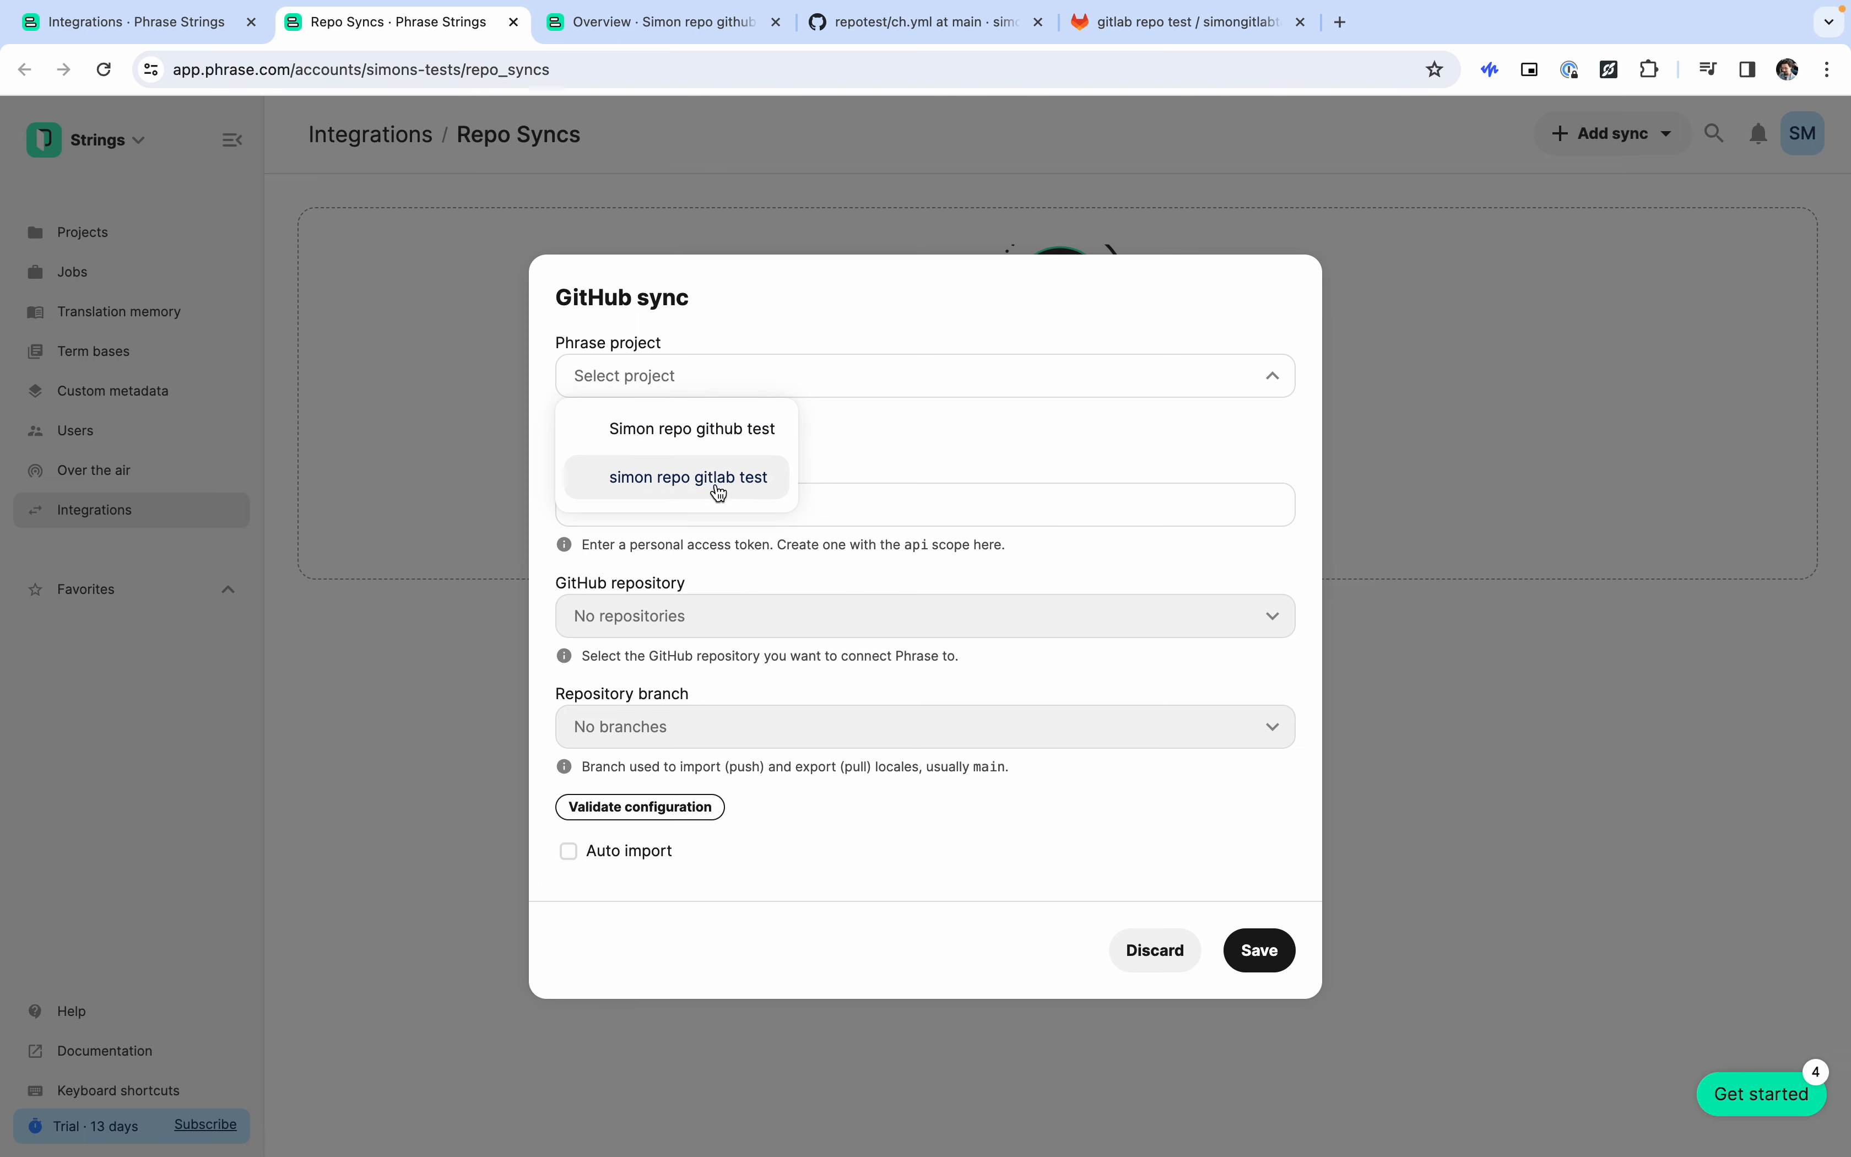
click(697, 433)
Paste the GitHub personal access token as the sync's repo access token and load the repository list.
click(696, 502)
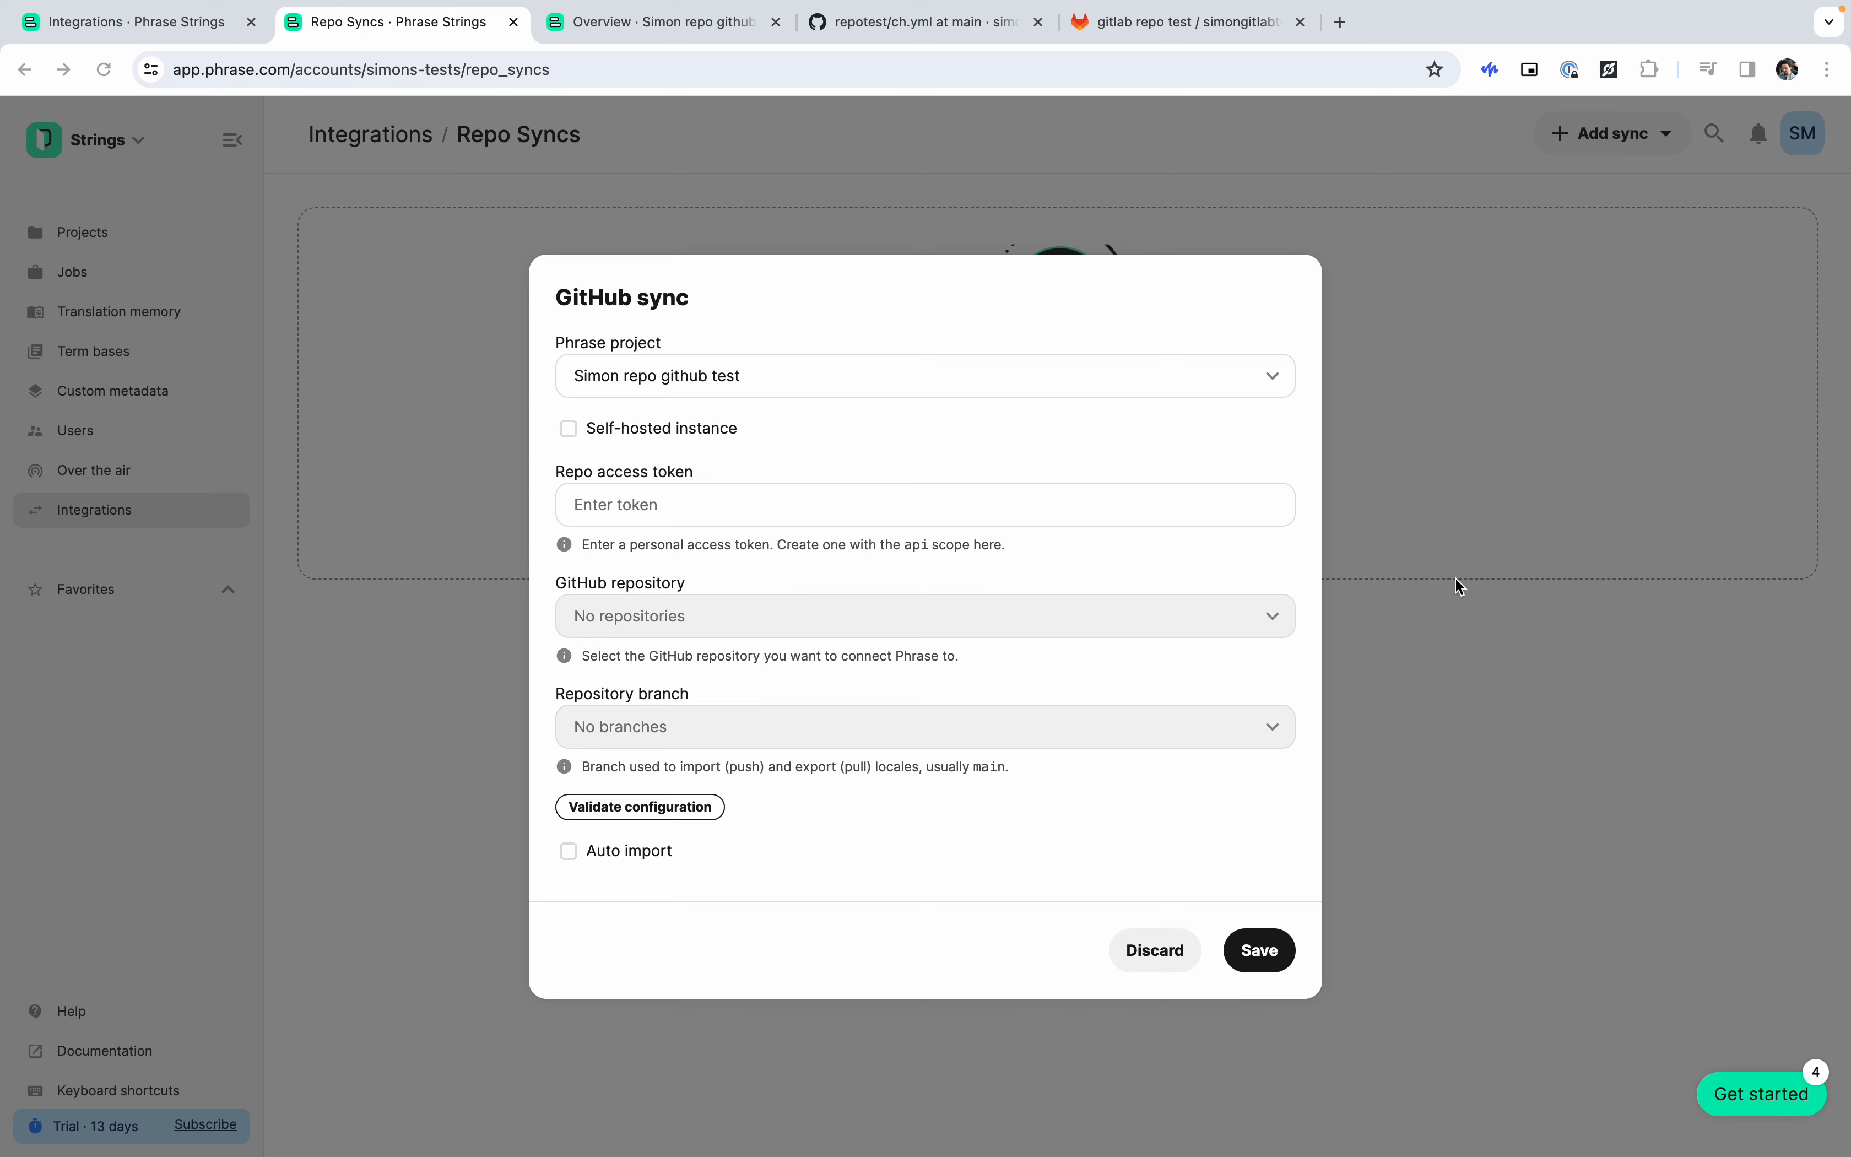
click(624, 506)
key(super+v)
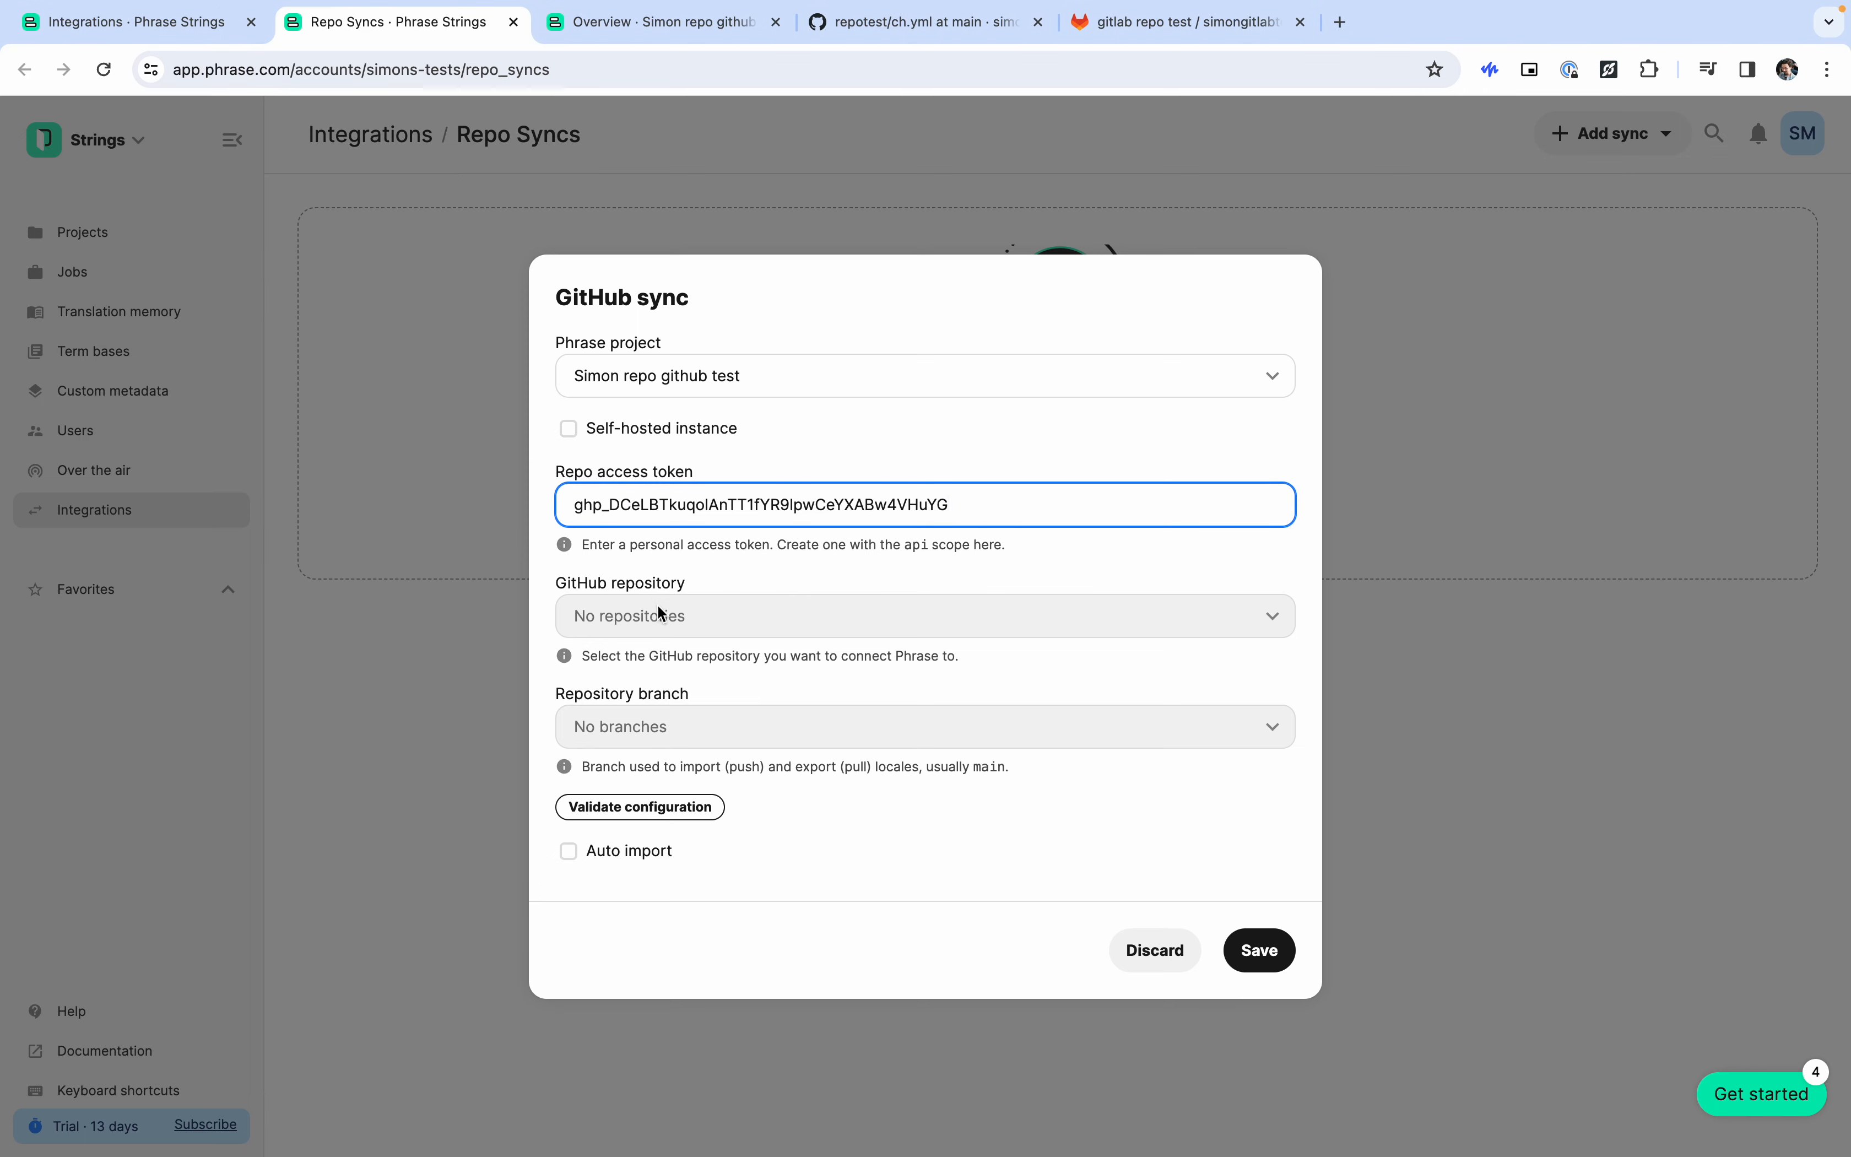
click(821, 586)
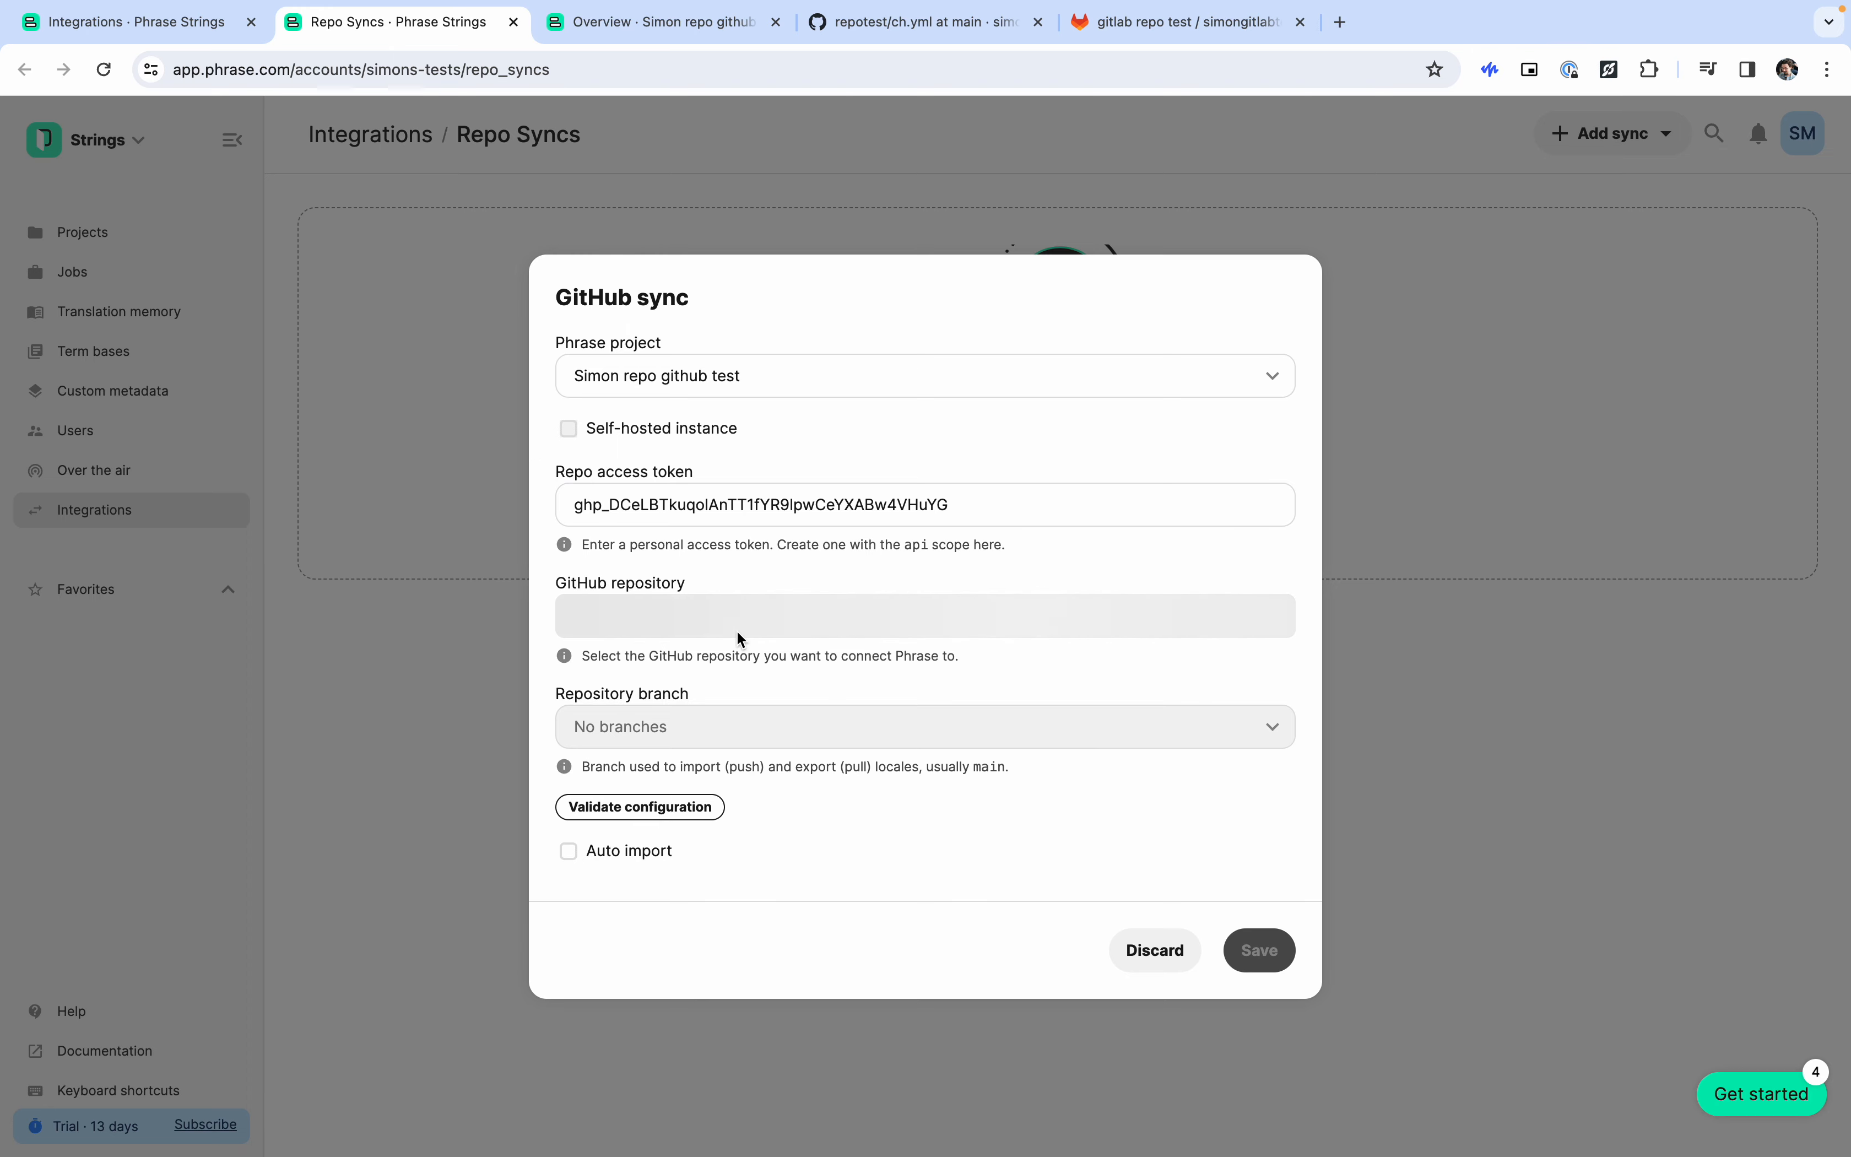
Choose the repotest repository with its main branch for the sync and validate the configuration.
click(719, 618)
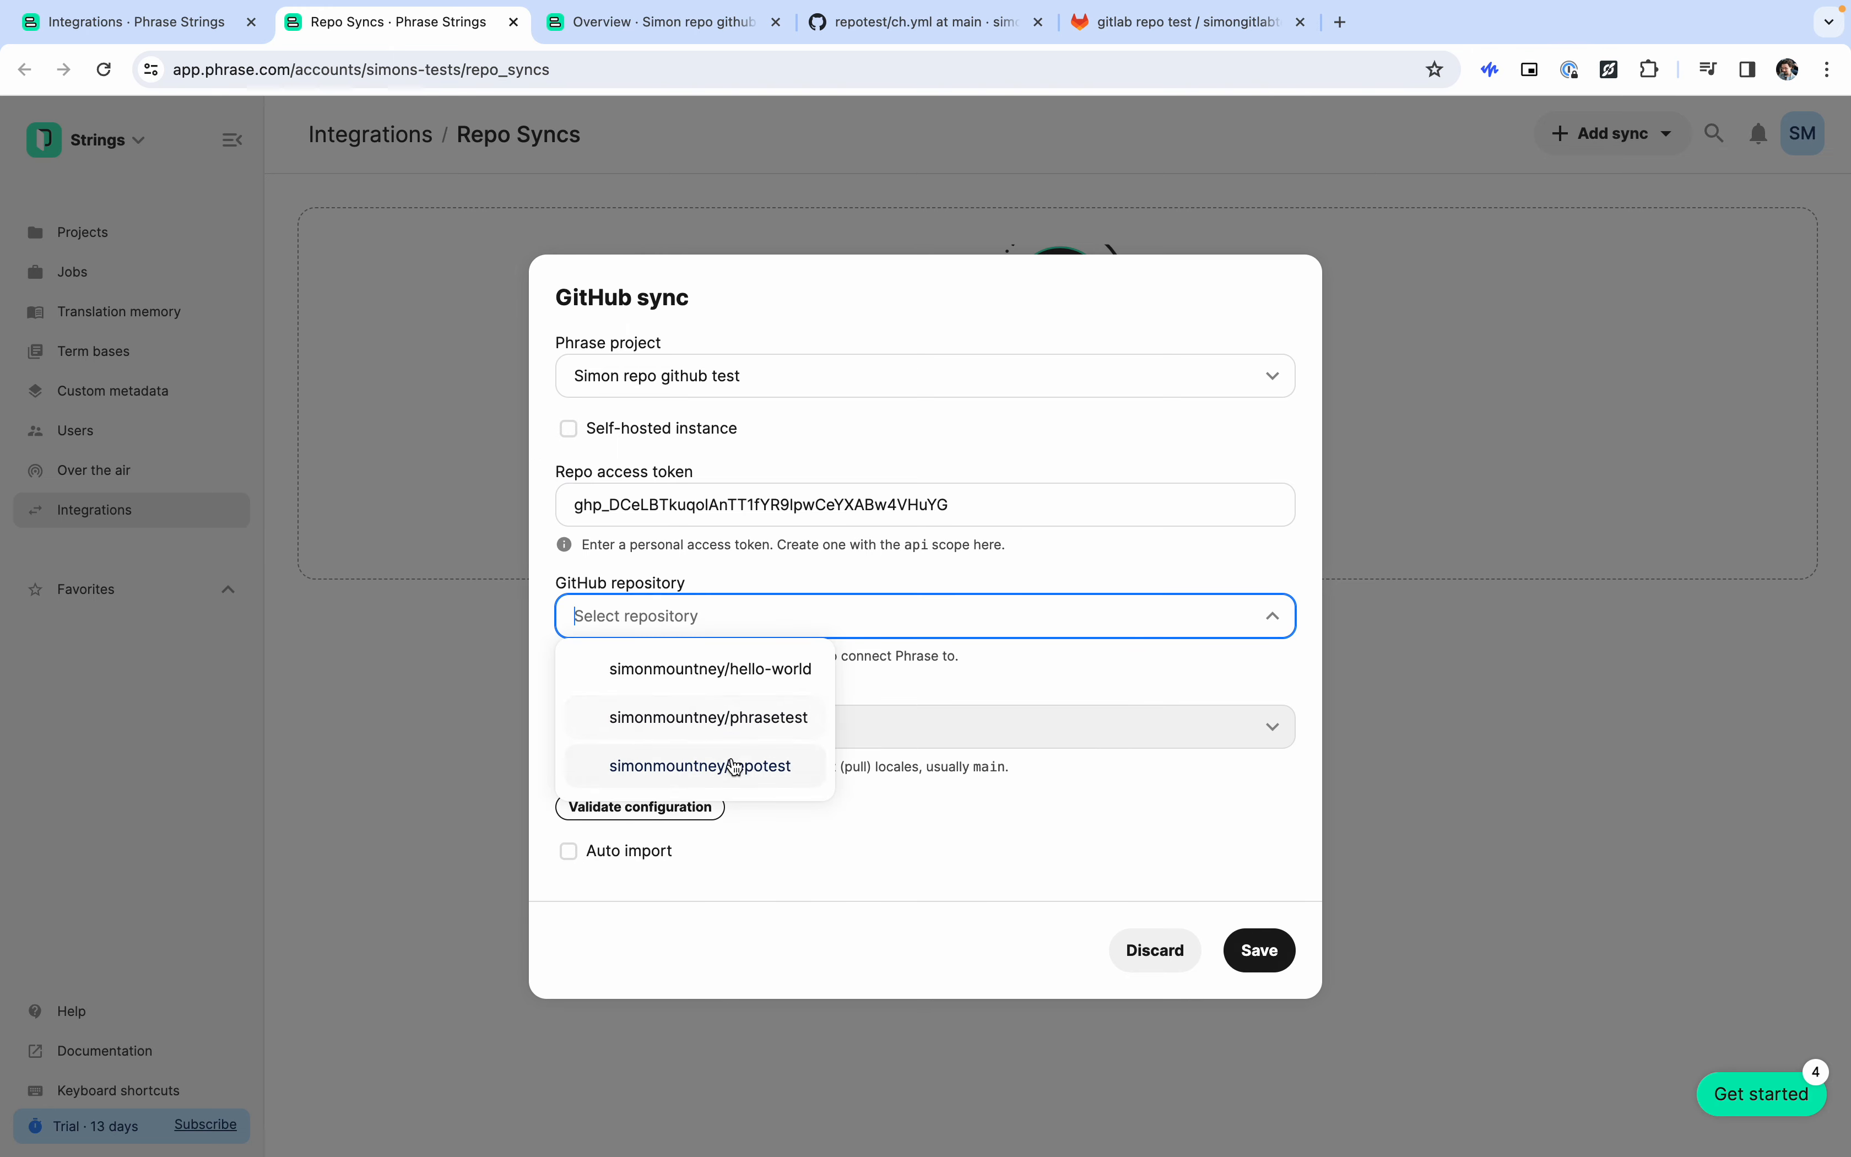
click(712, 769)
click(620, 734)
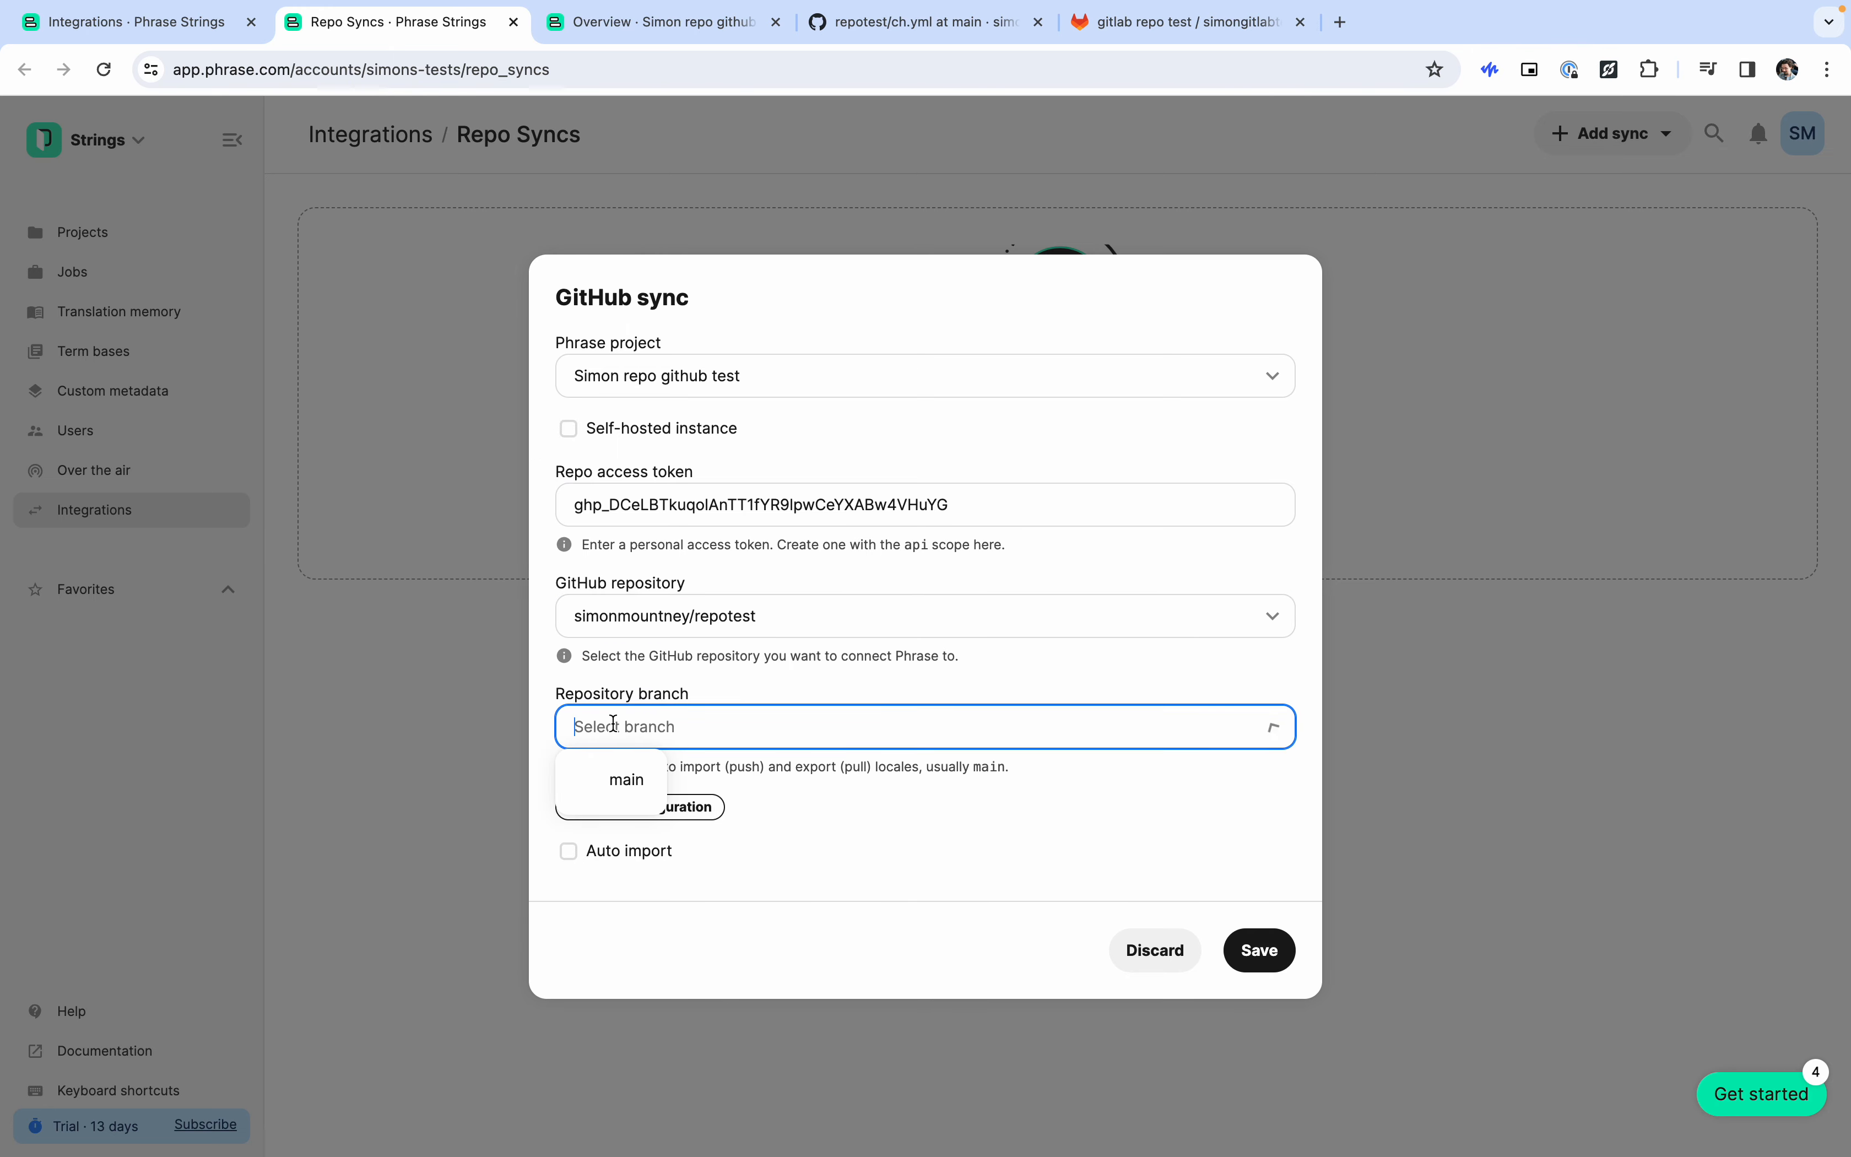
click(639, 788)
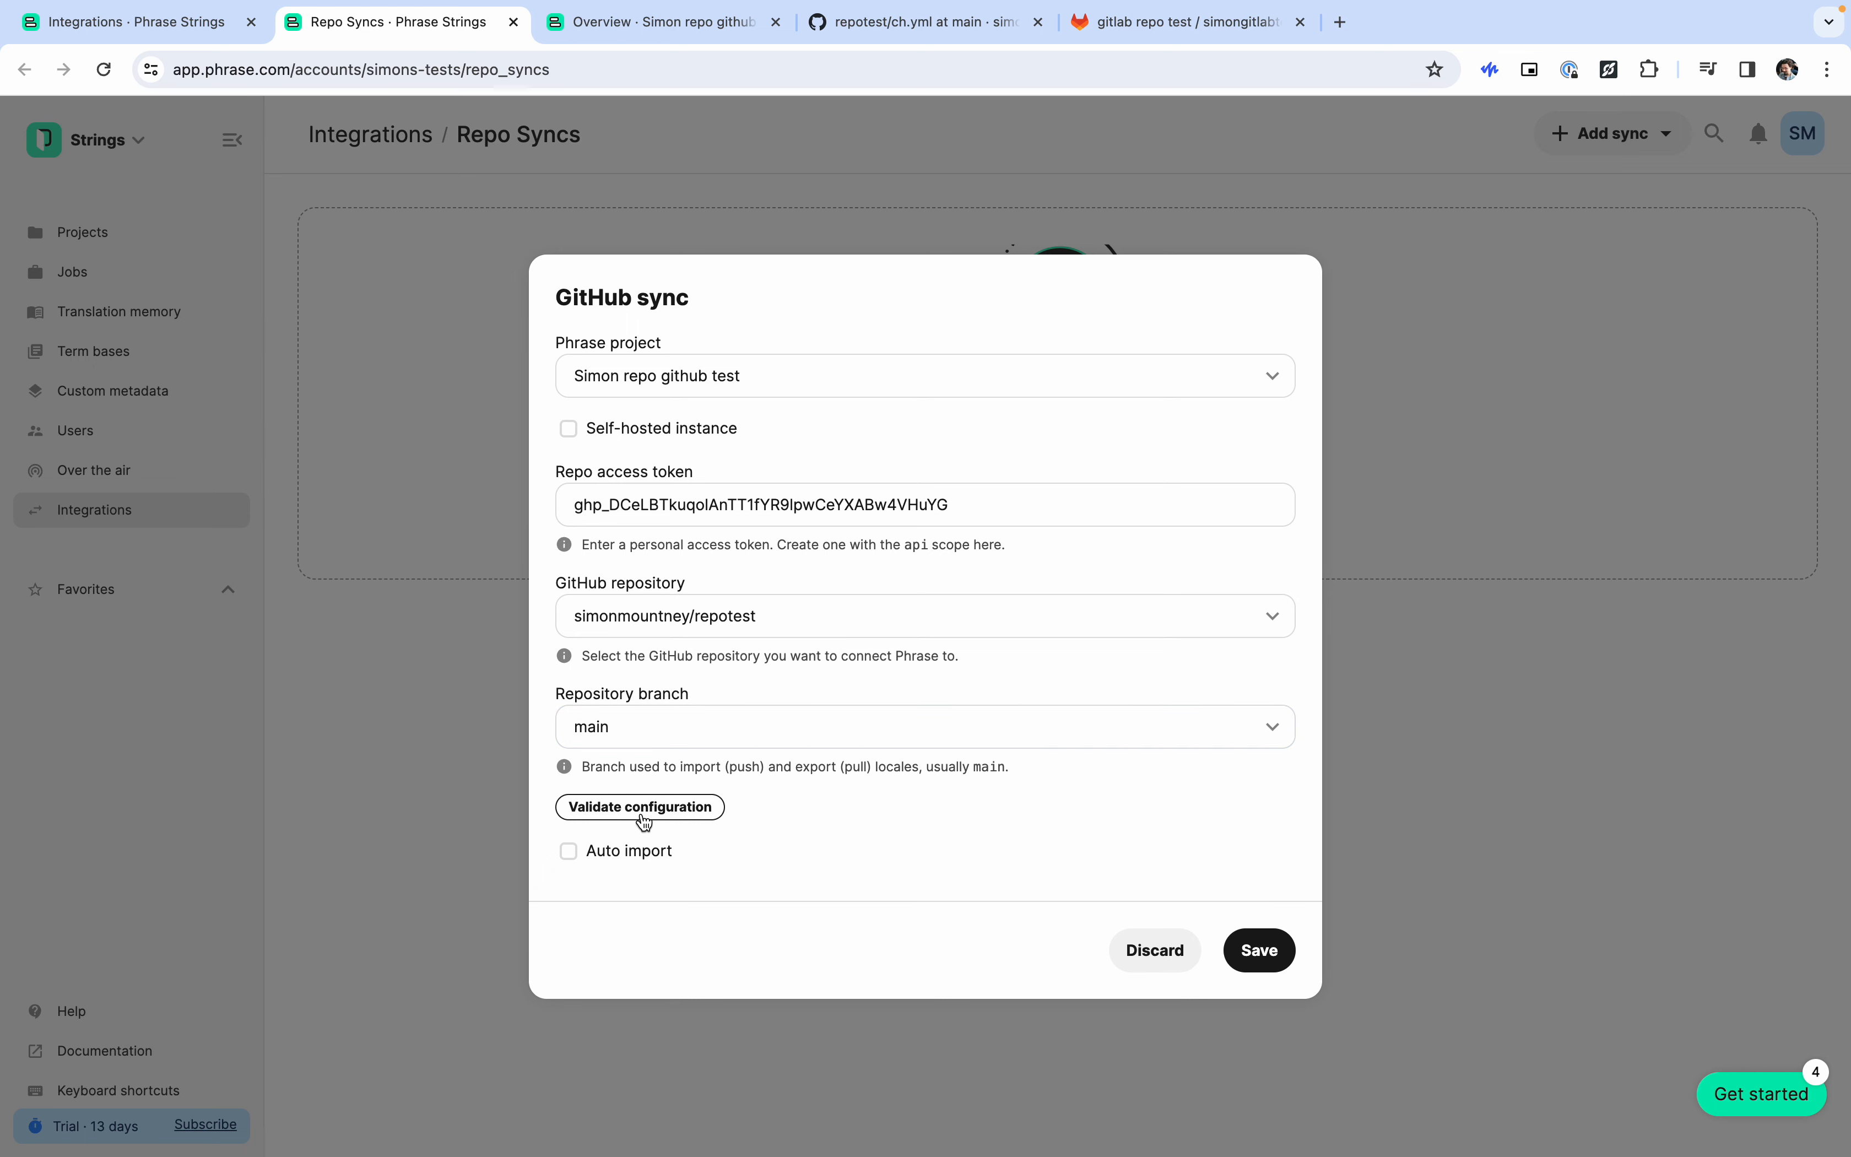
click(609, 817)
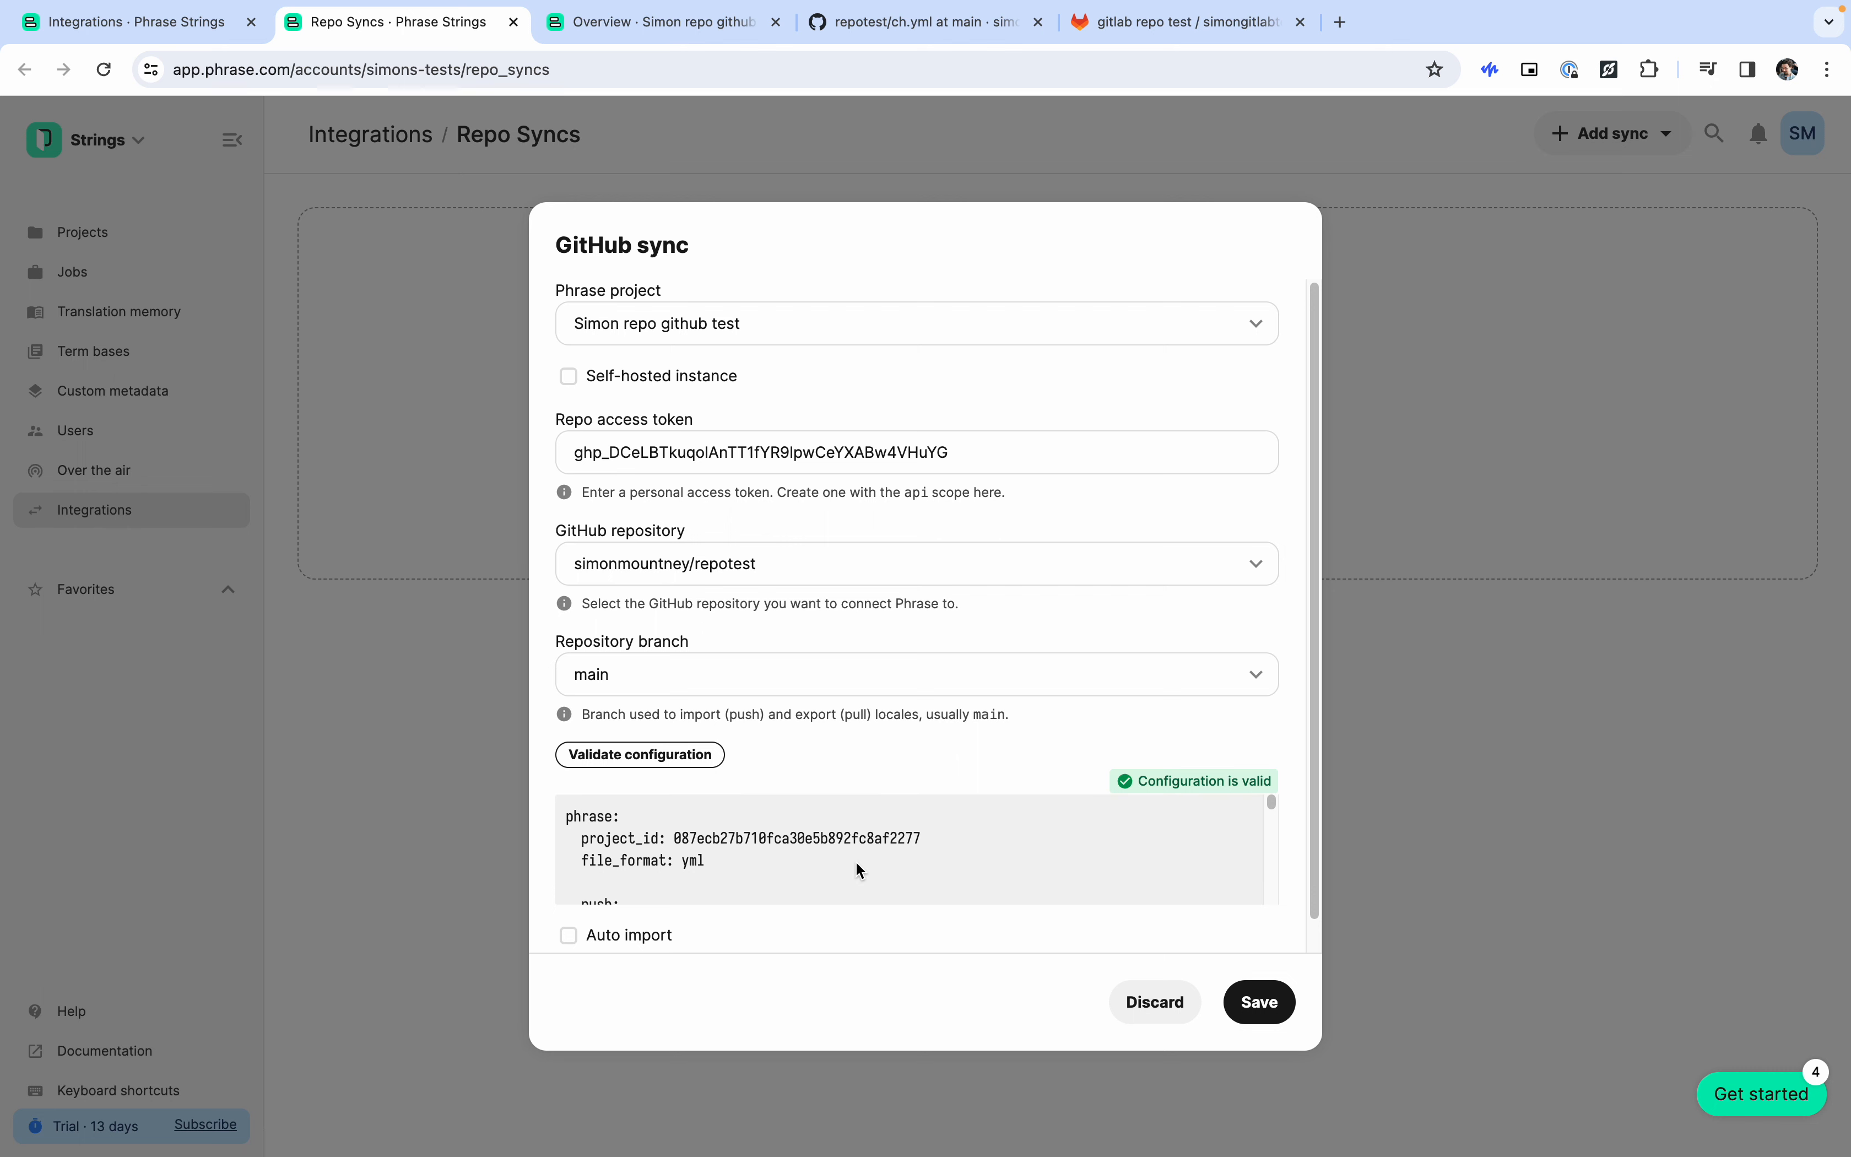
scroll(856, 864, down, 1)
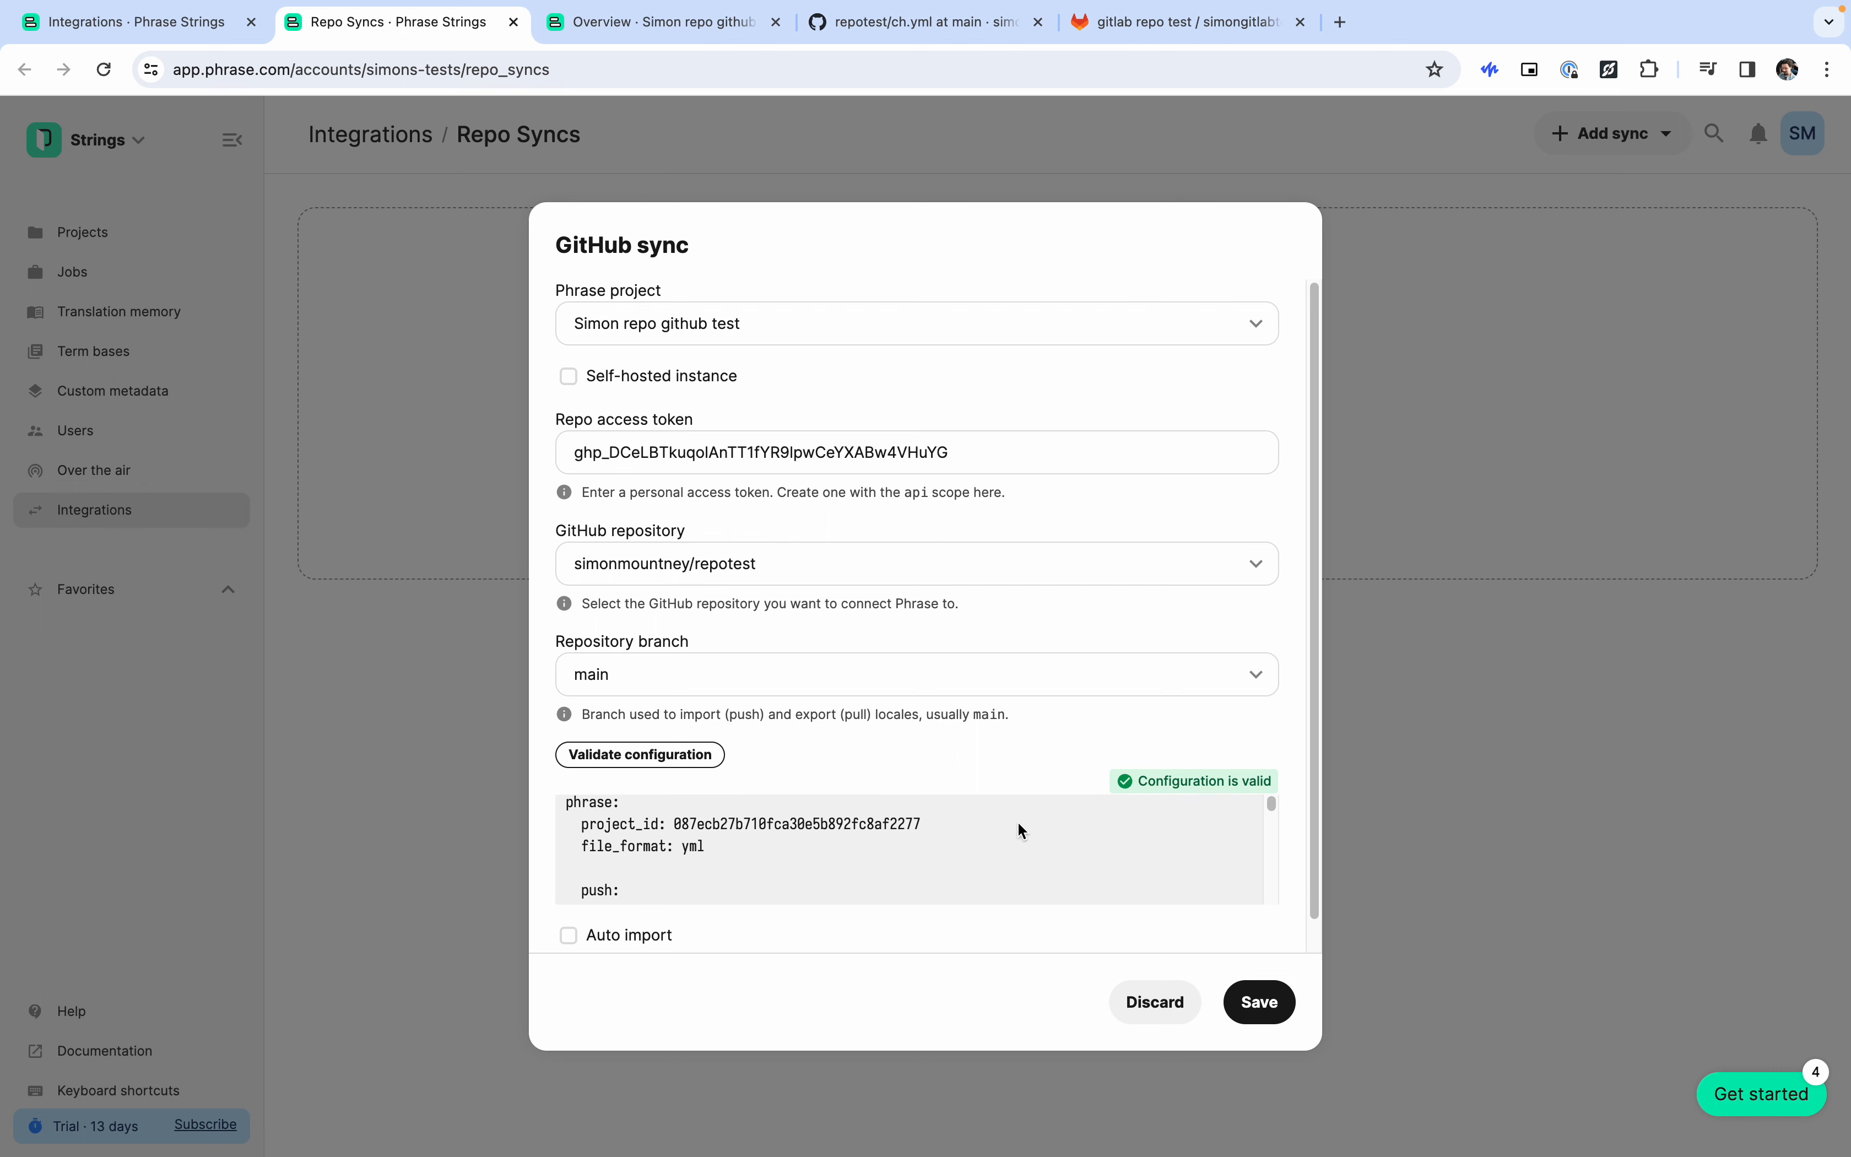
Review the validated push and pull configuration of the GitHub sync and save the sync.
scroll(922, 860, down, 1)
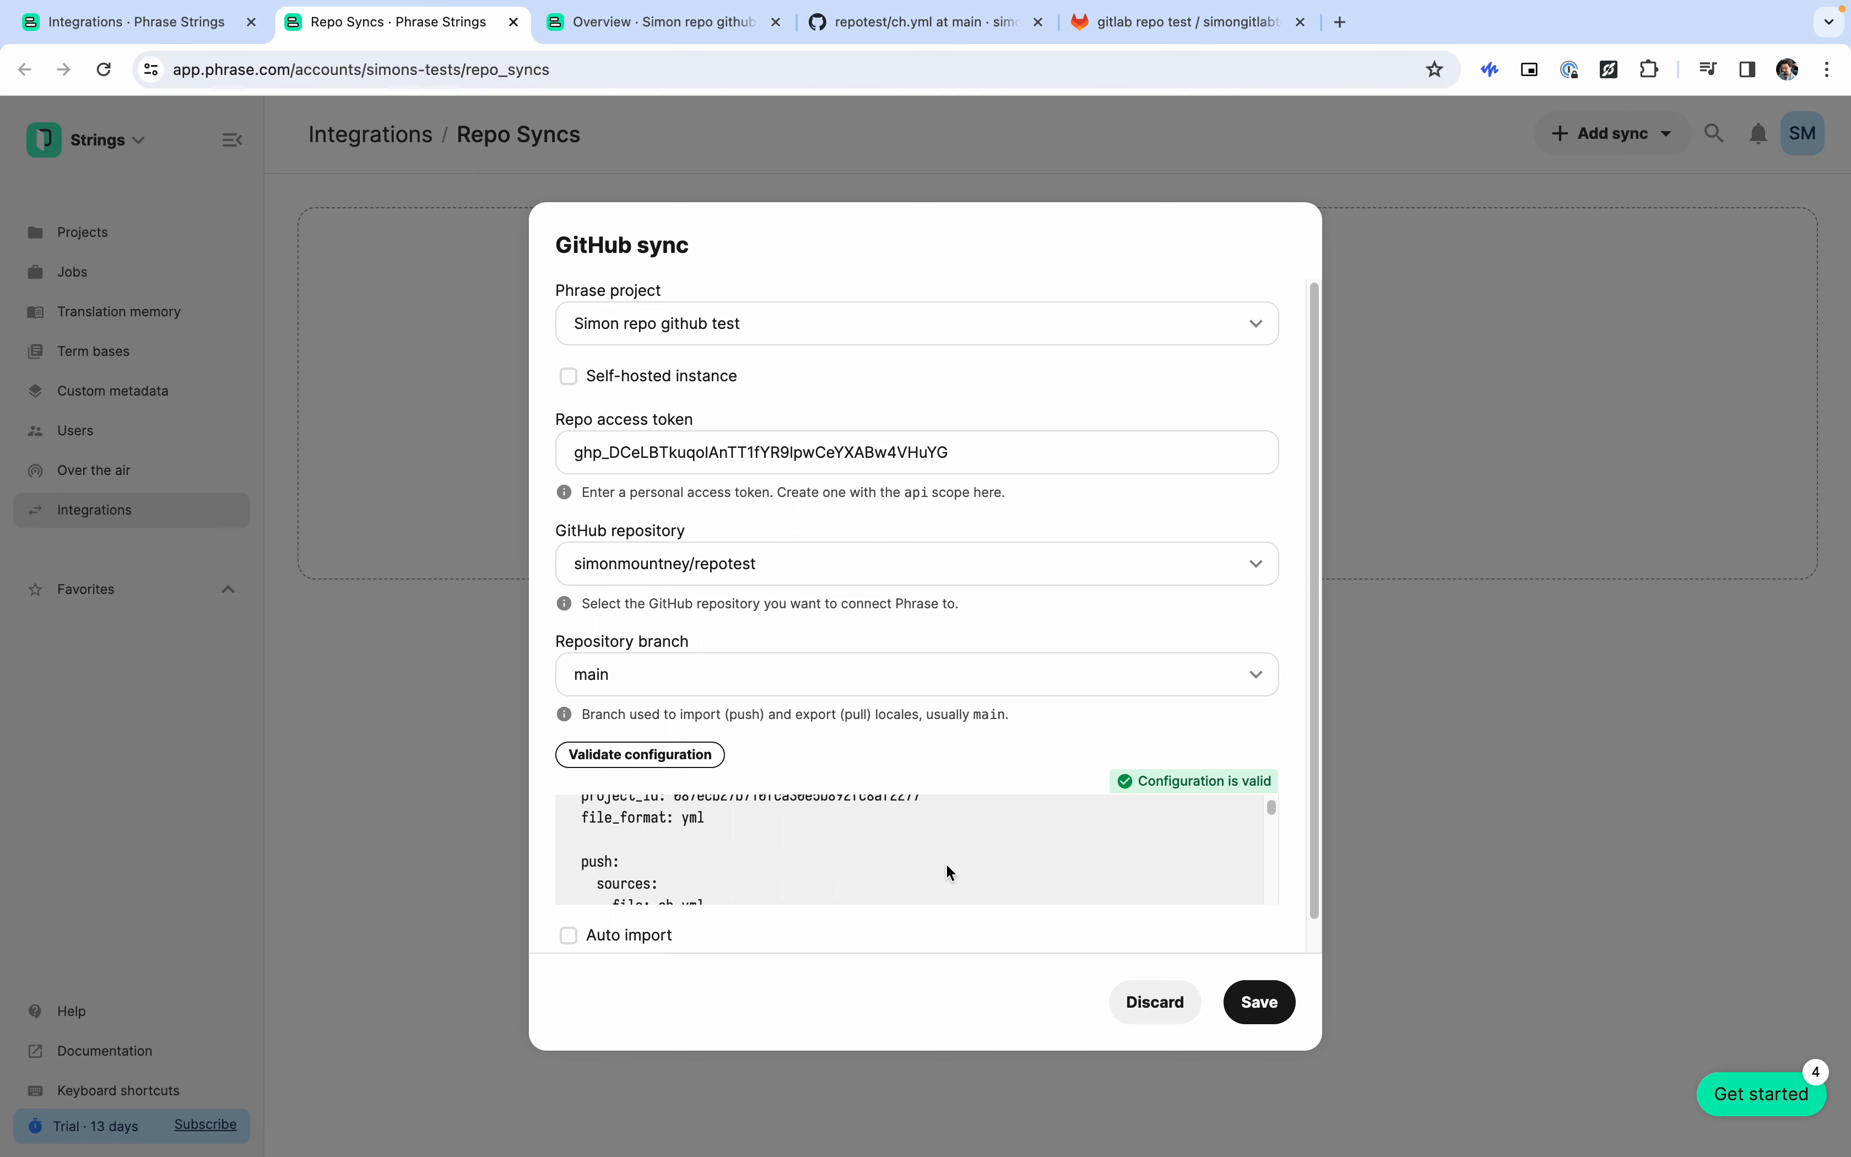
scroll(941, 863, down, 5)
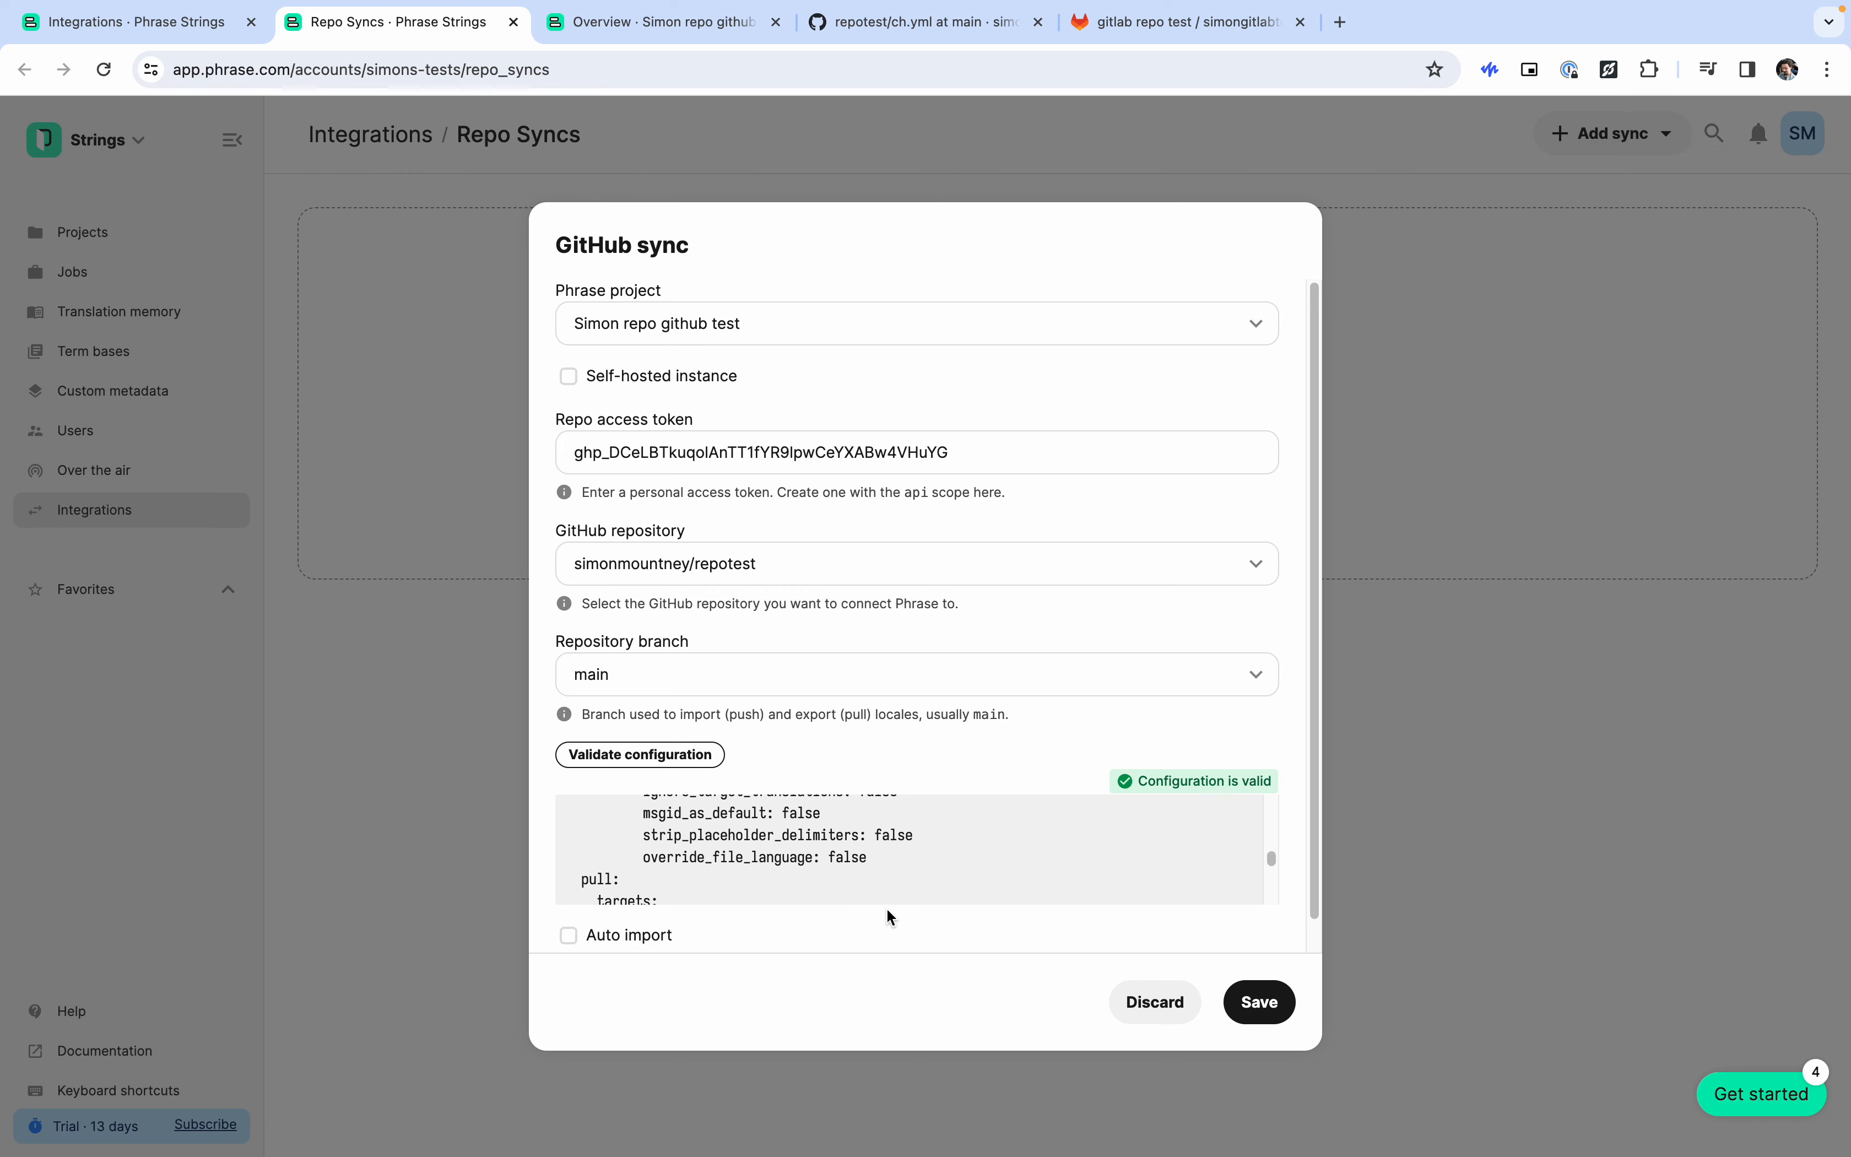
scroll(887, 844, down, 5)
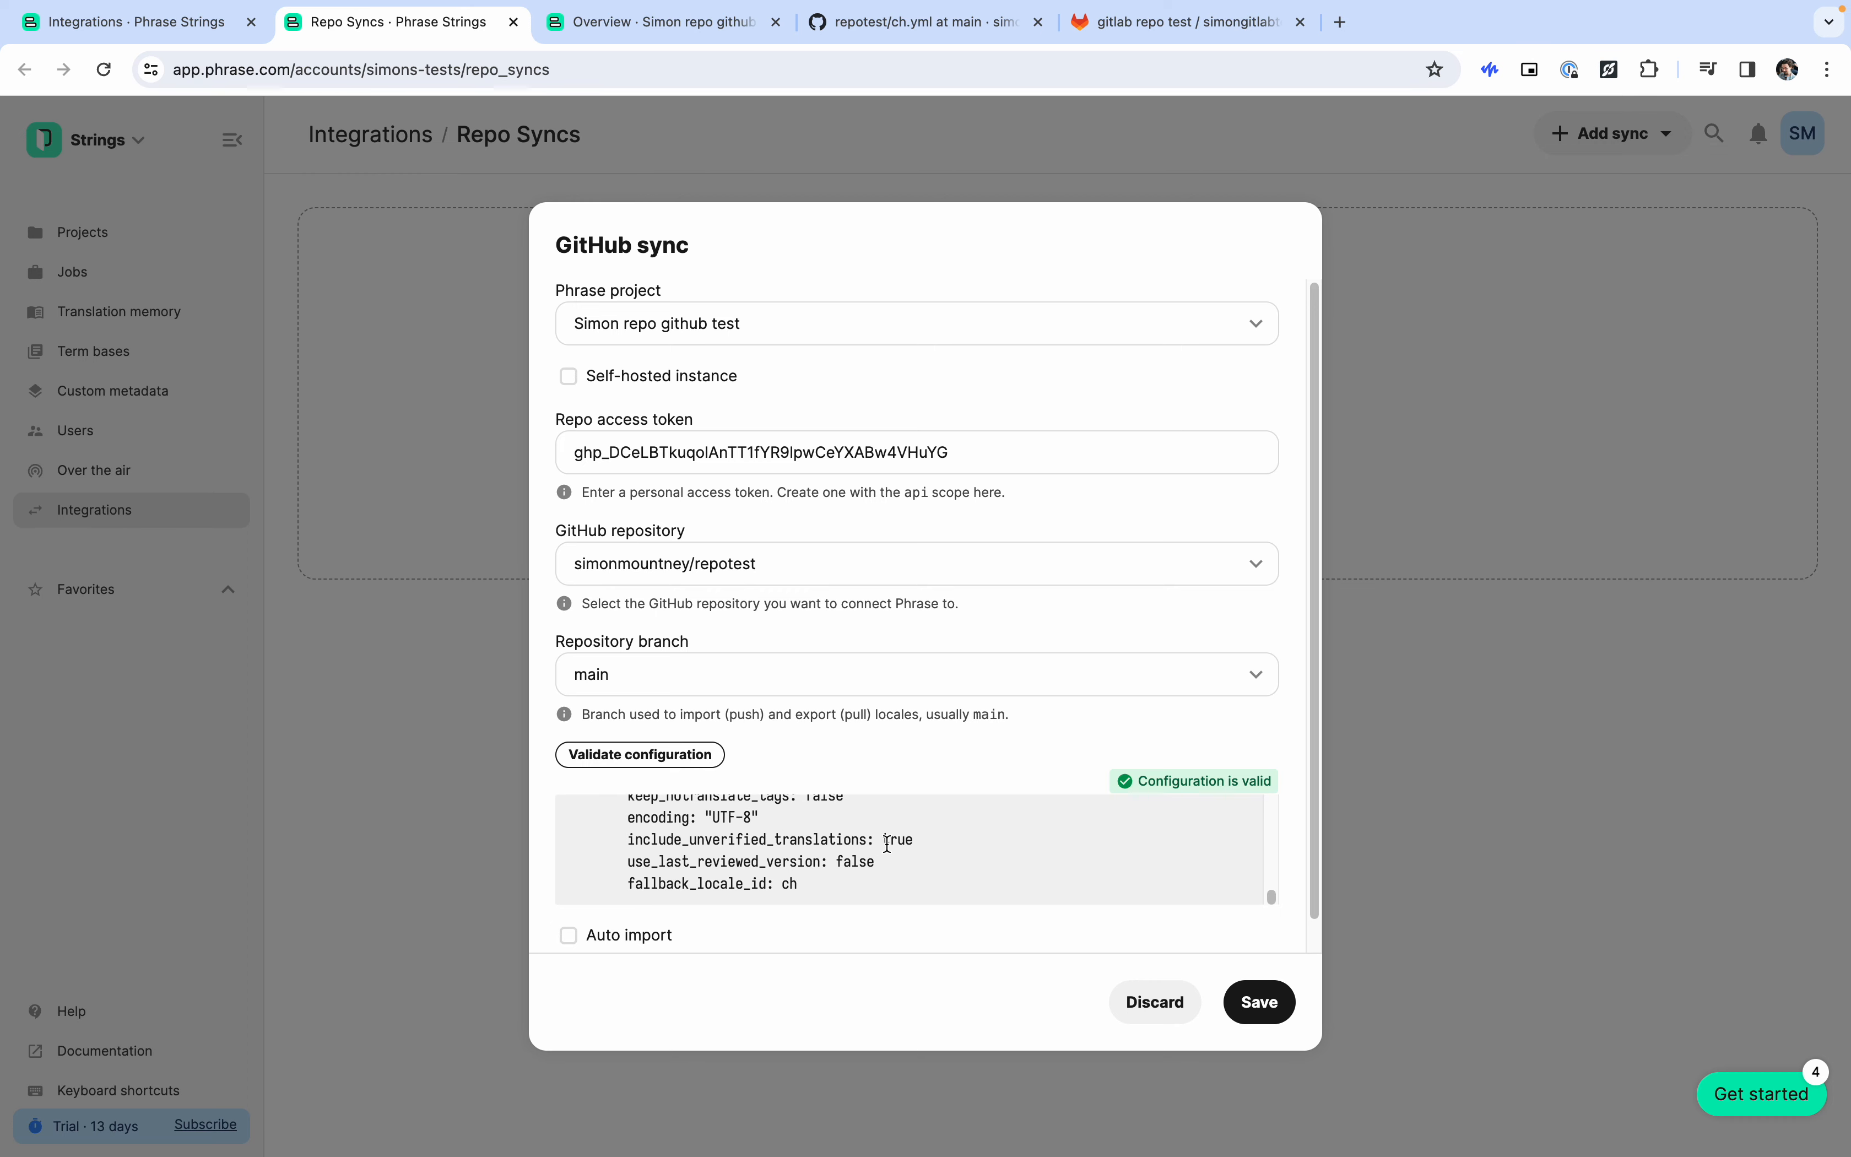
click(1259, 1001)
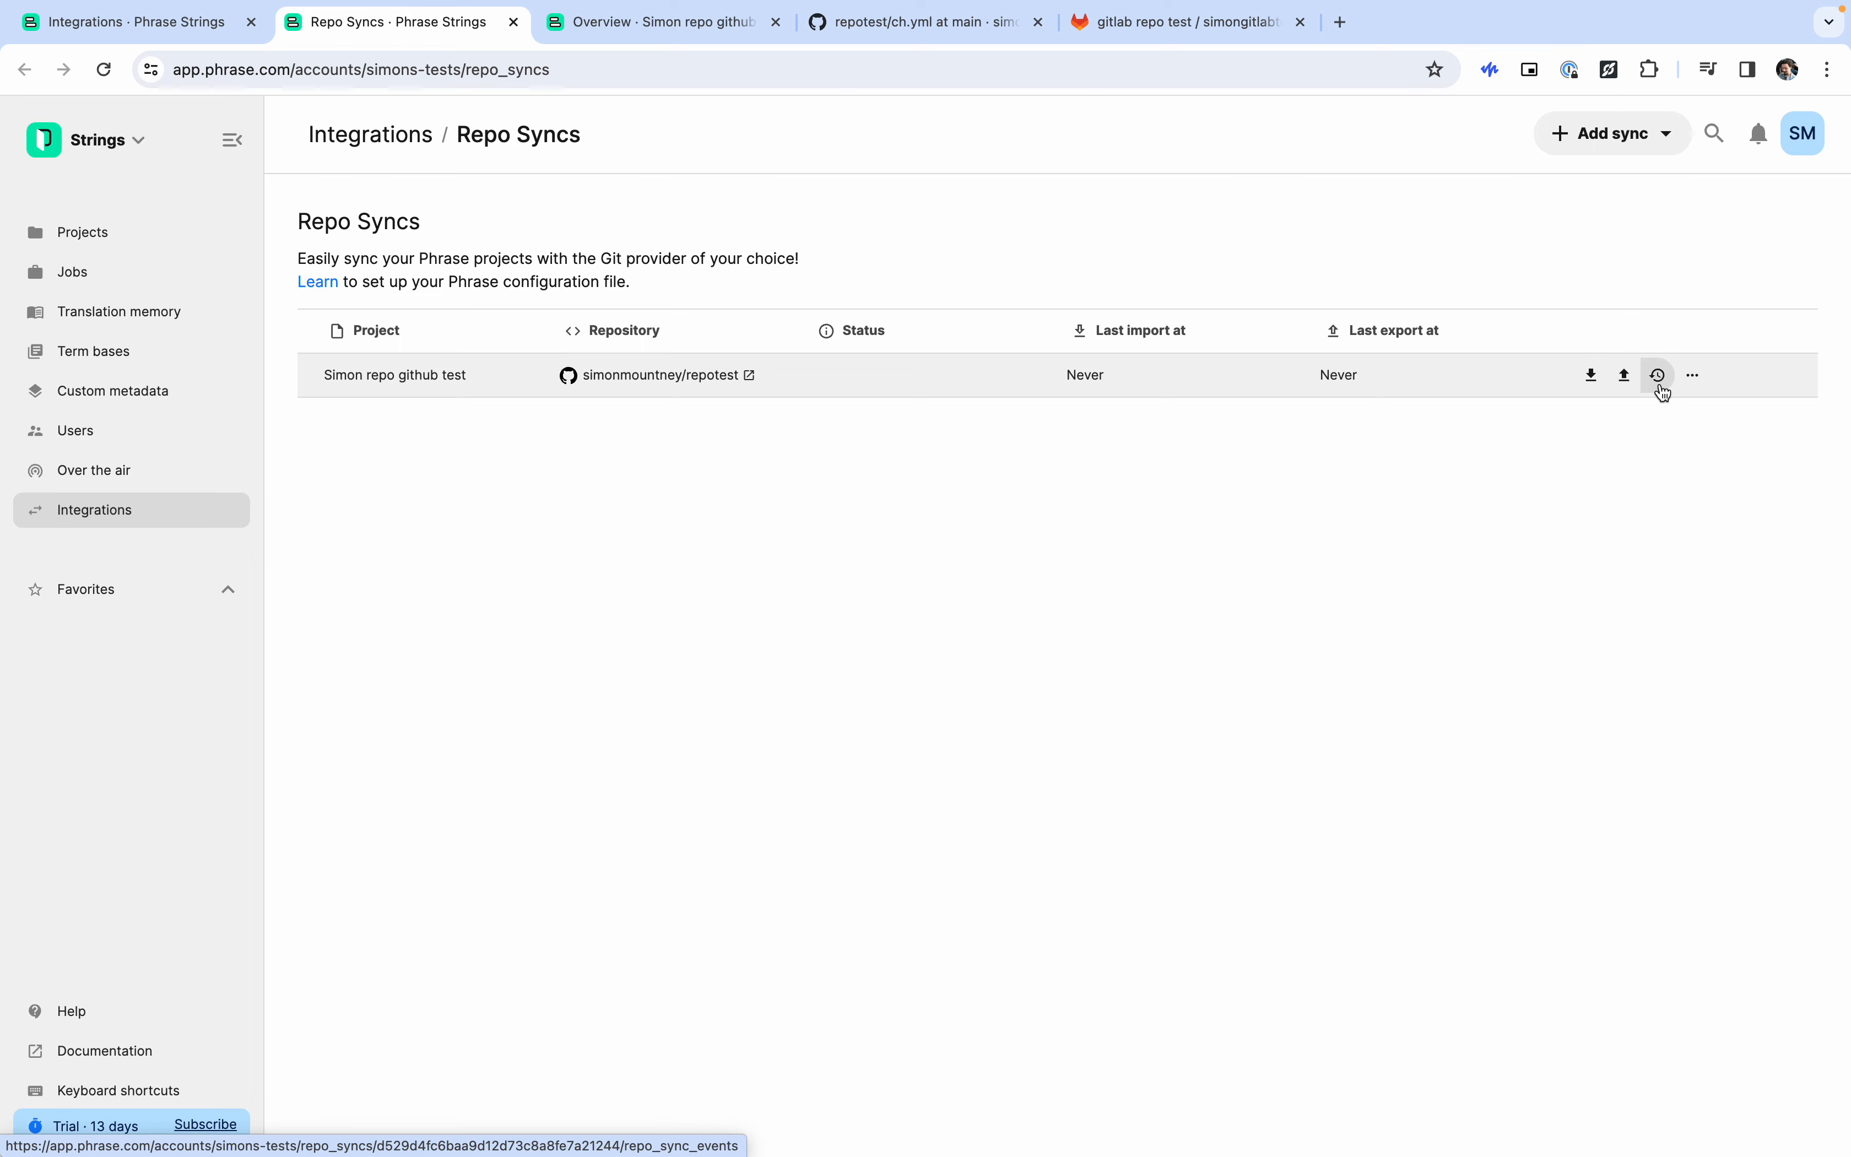
Import the locale files from GitHub for the repotest sync and open its sync event history.
click(1691, 378)
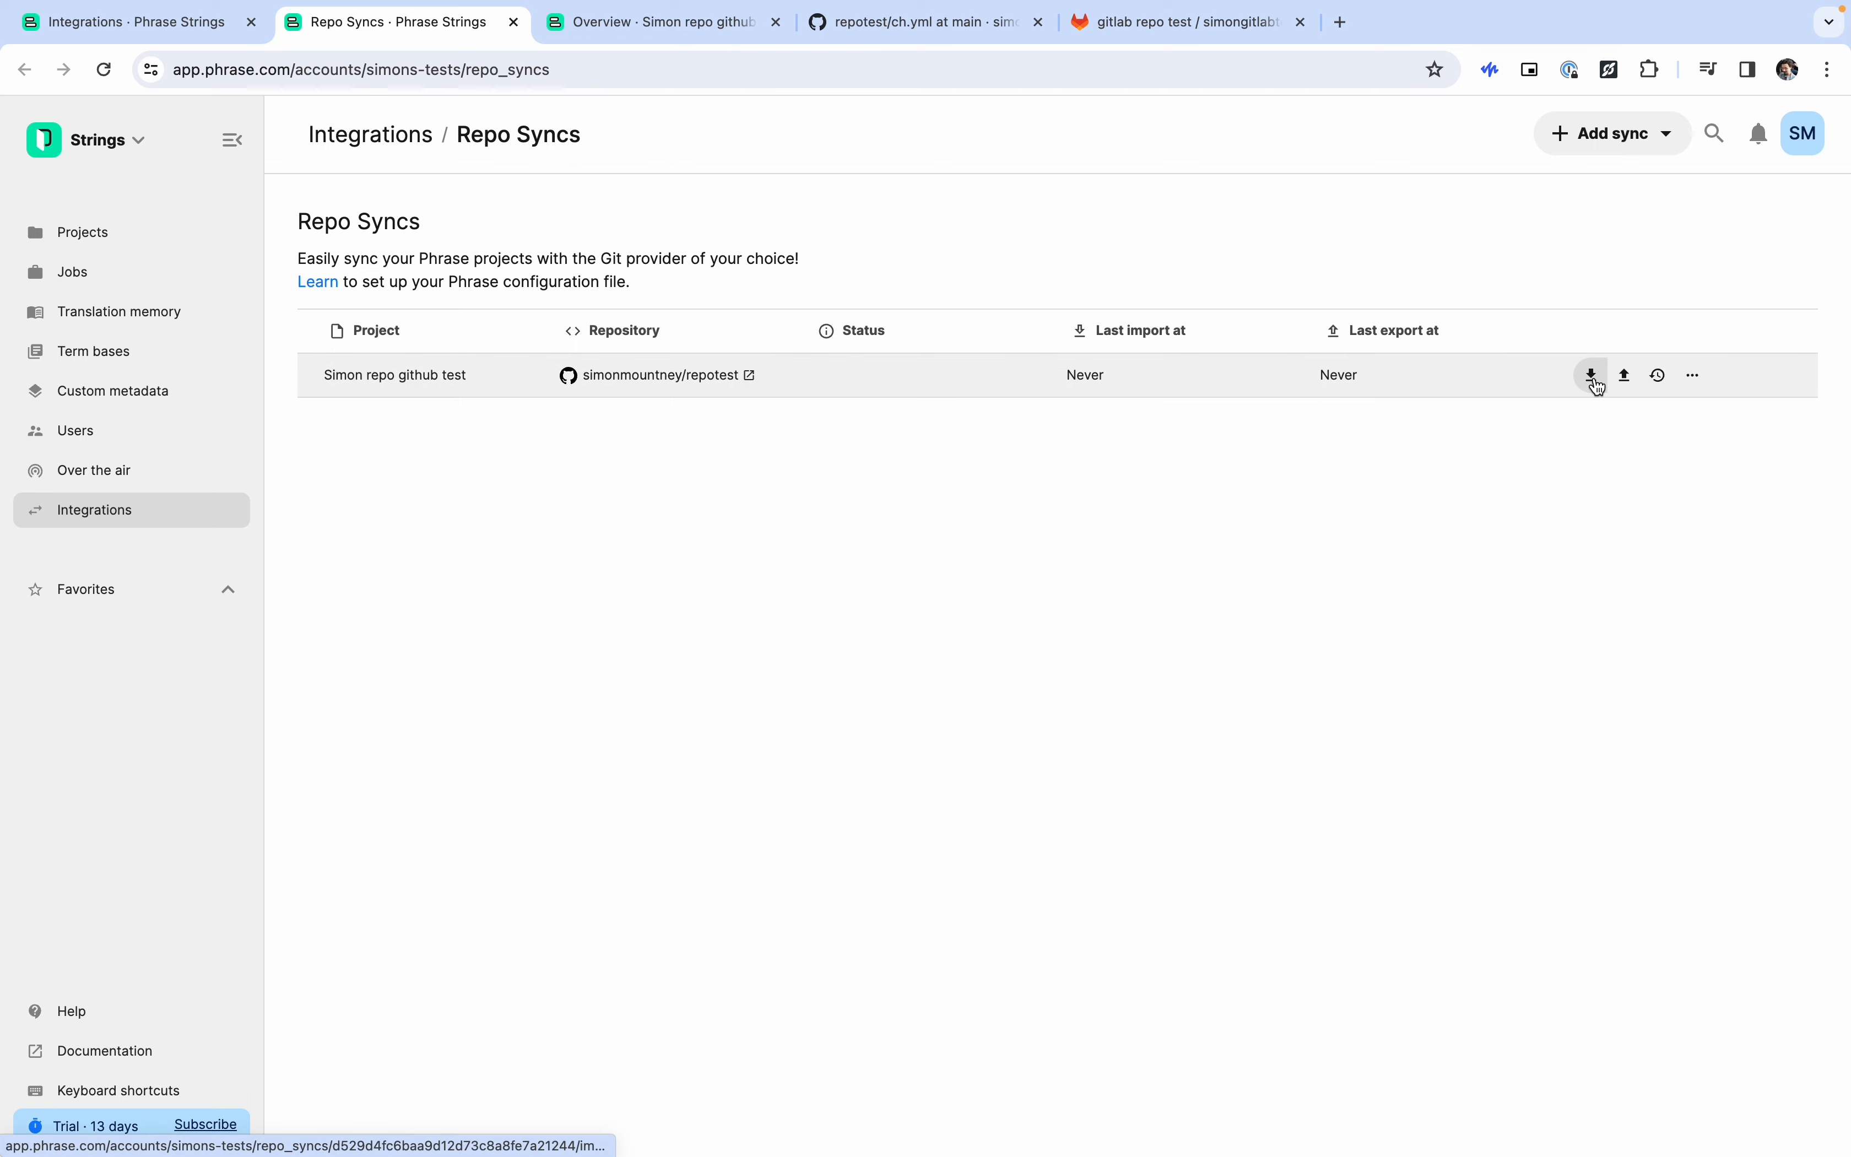
click(1593, 380)
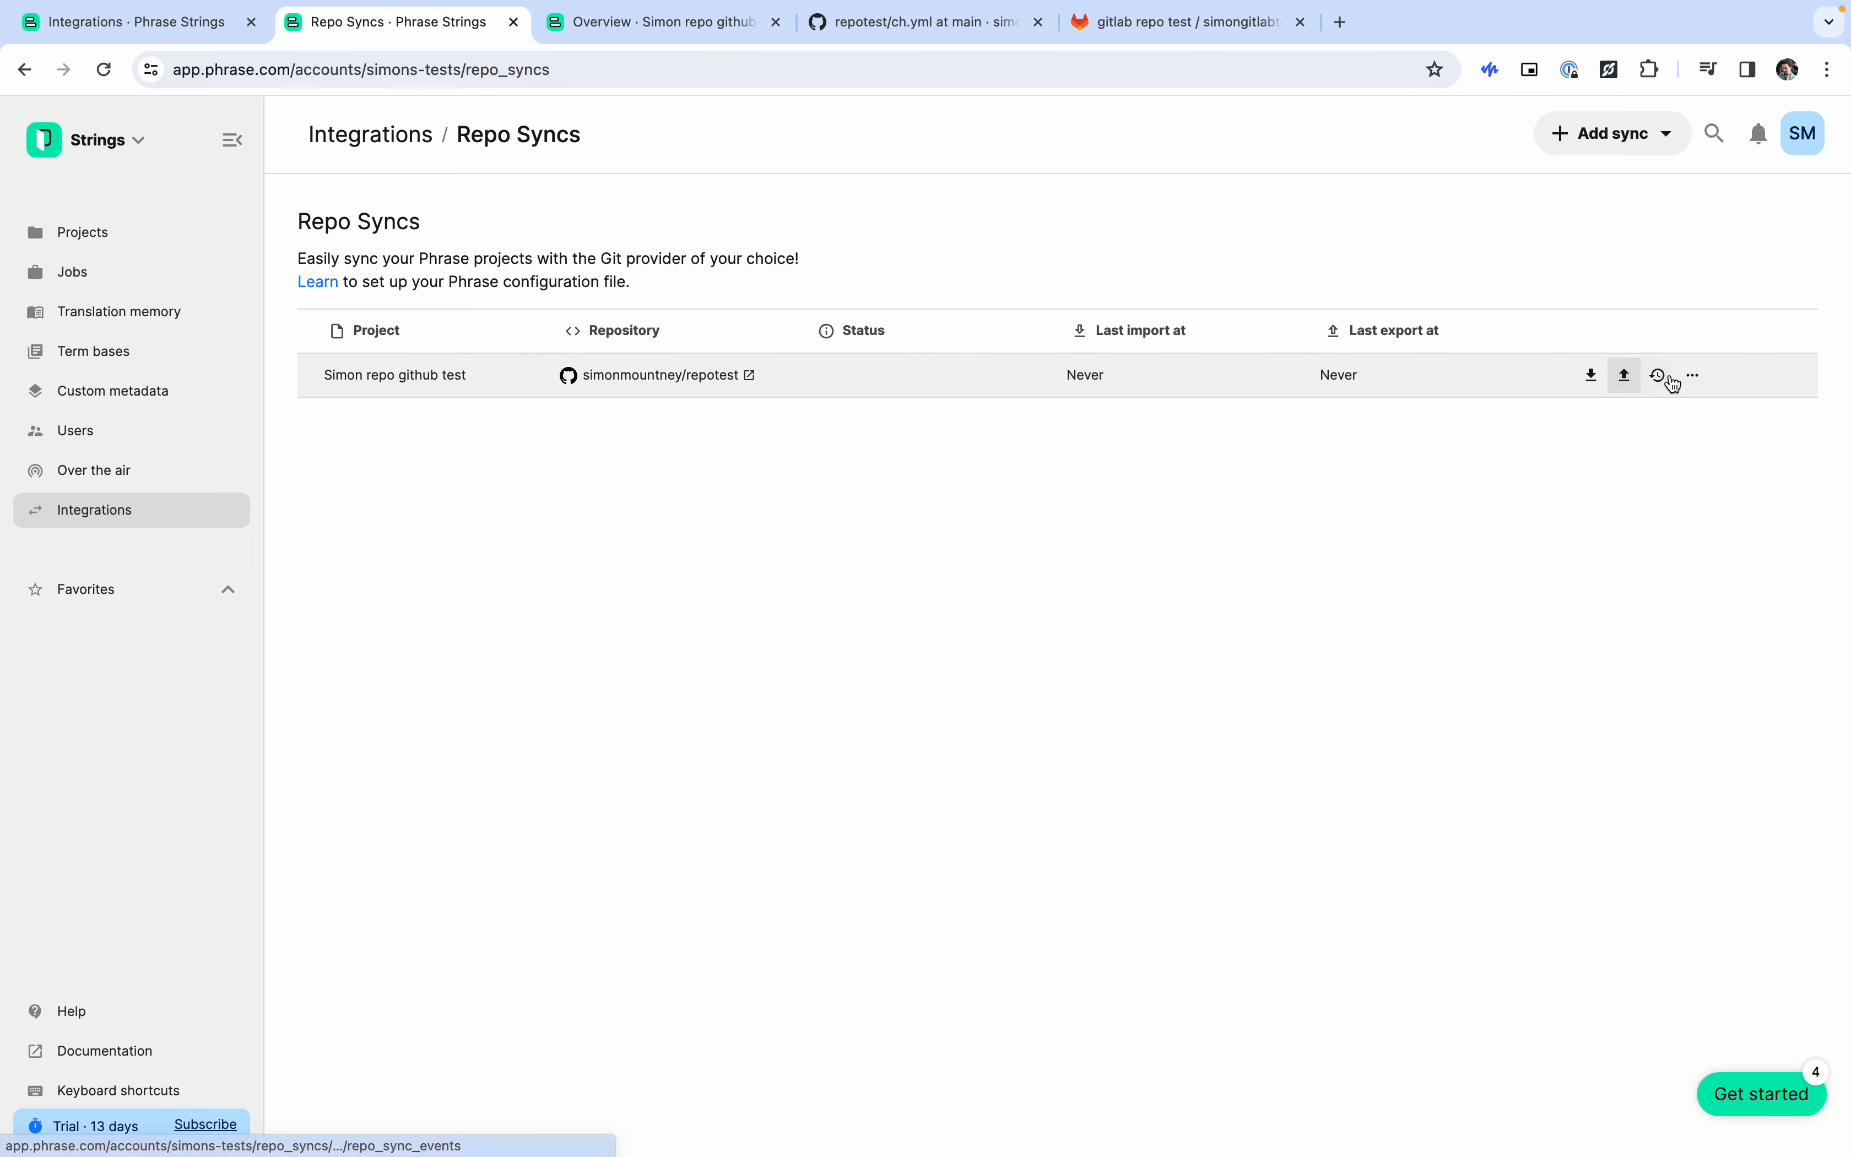
click(1652, 379)
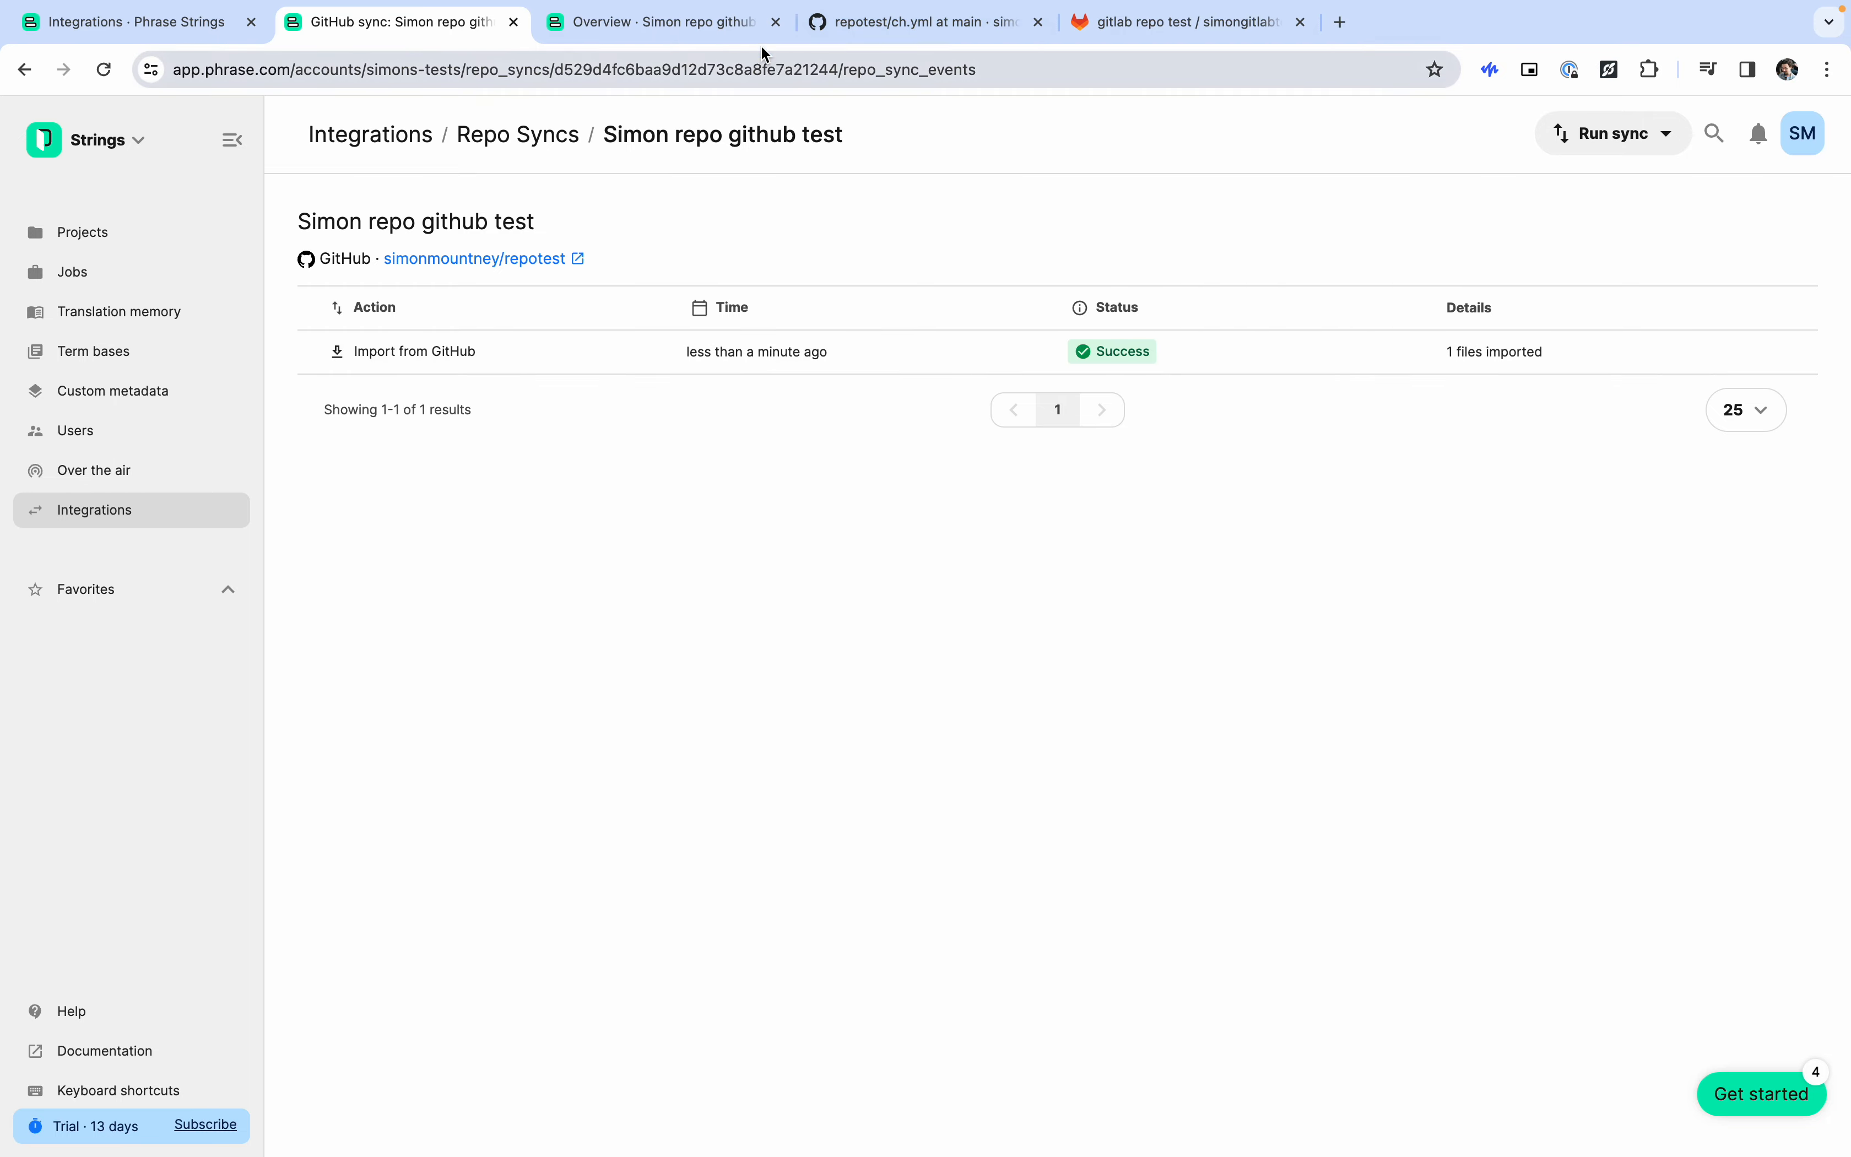
Inspect the GitHub test project's languages and examine the imported ch translations in the editor.
click(641, 27)
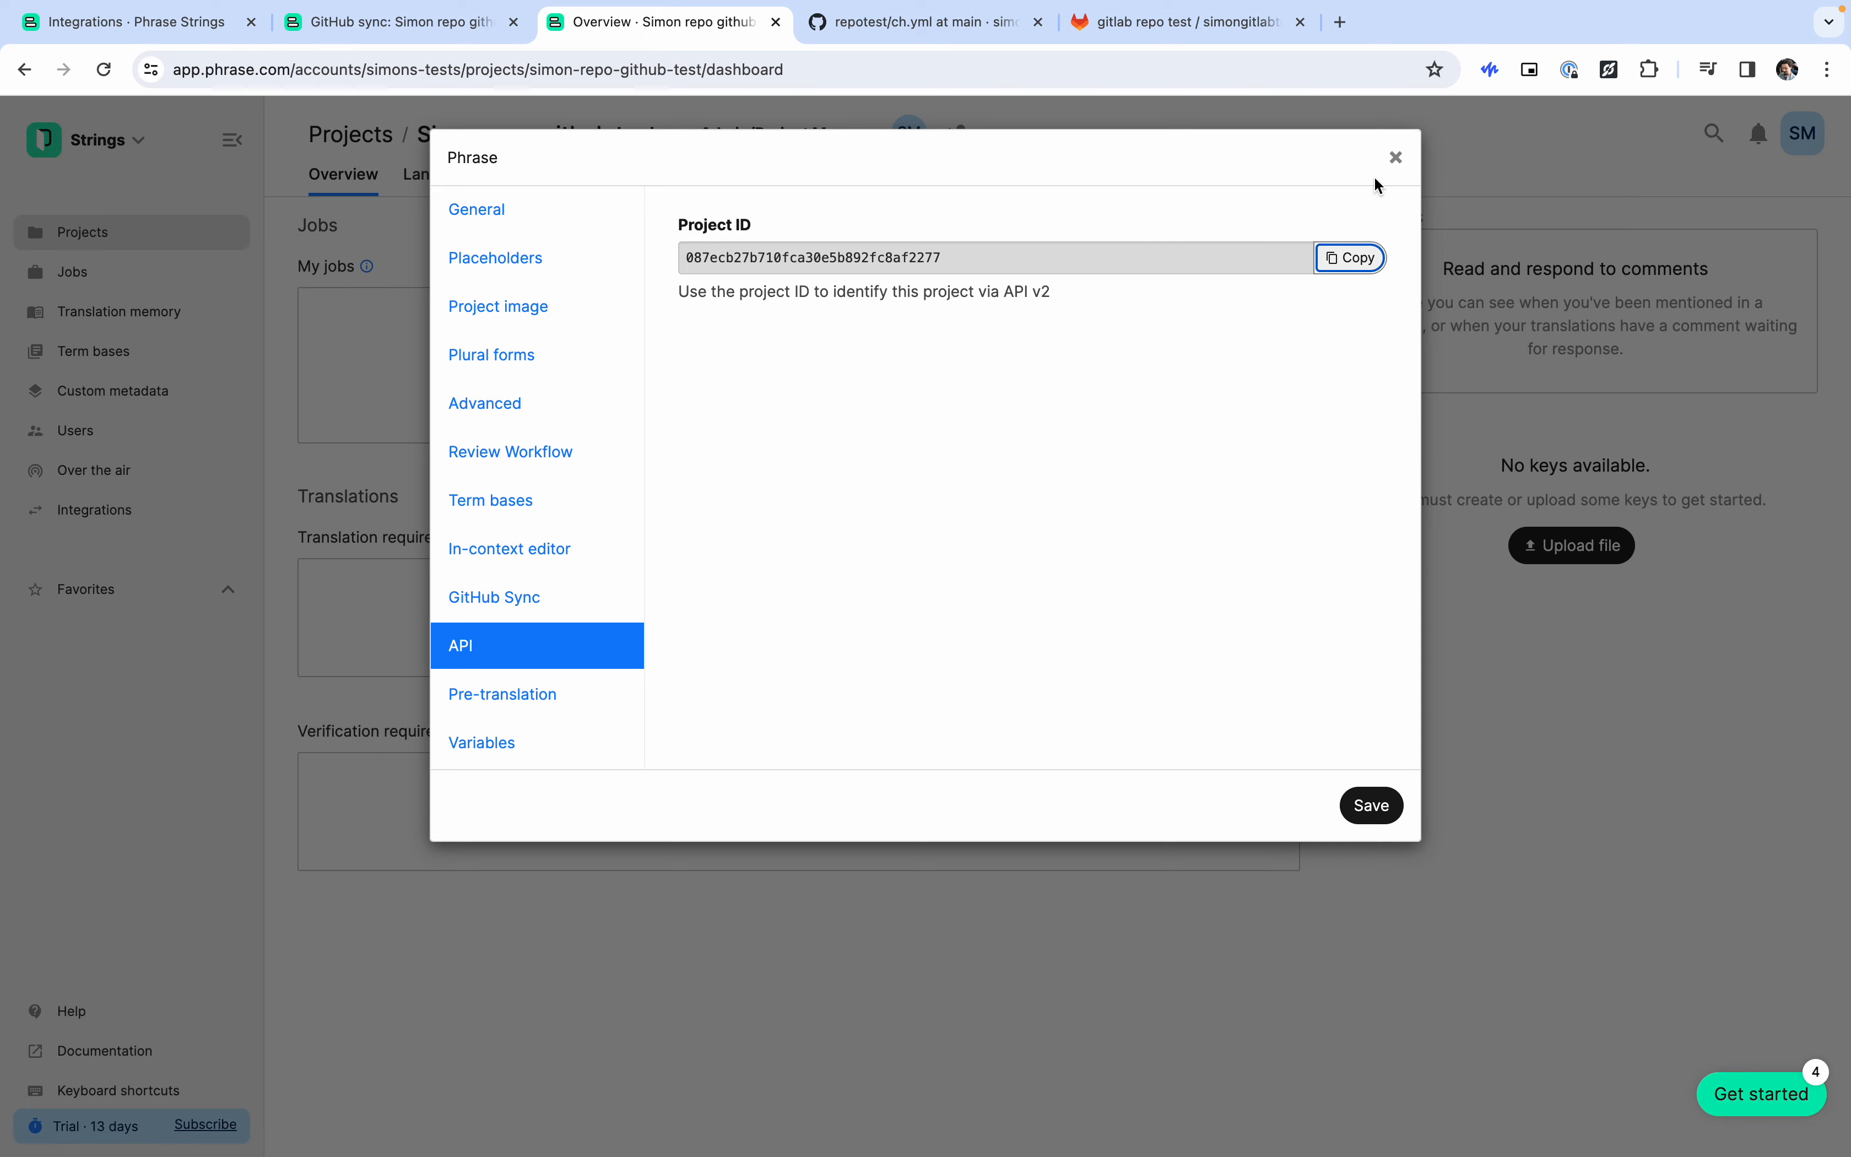
click(1392, 154)
click(480, 183)
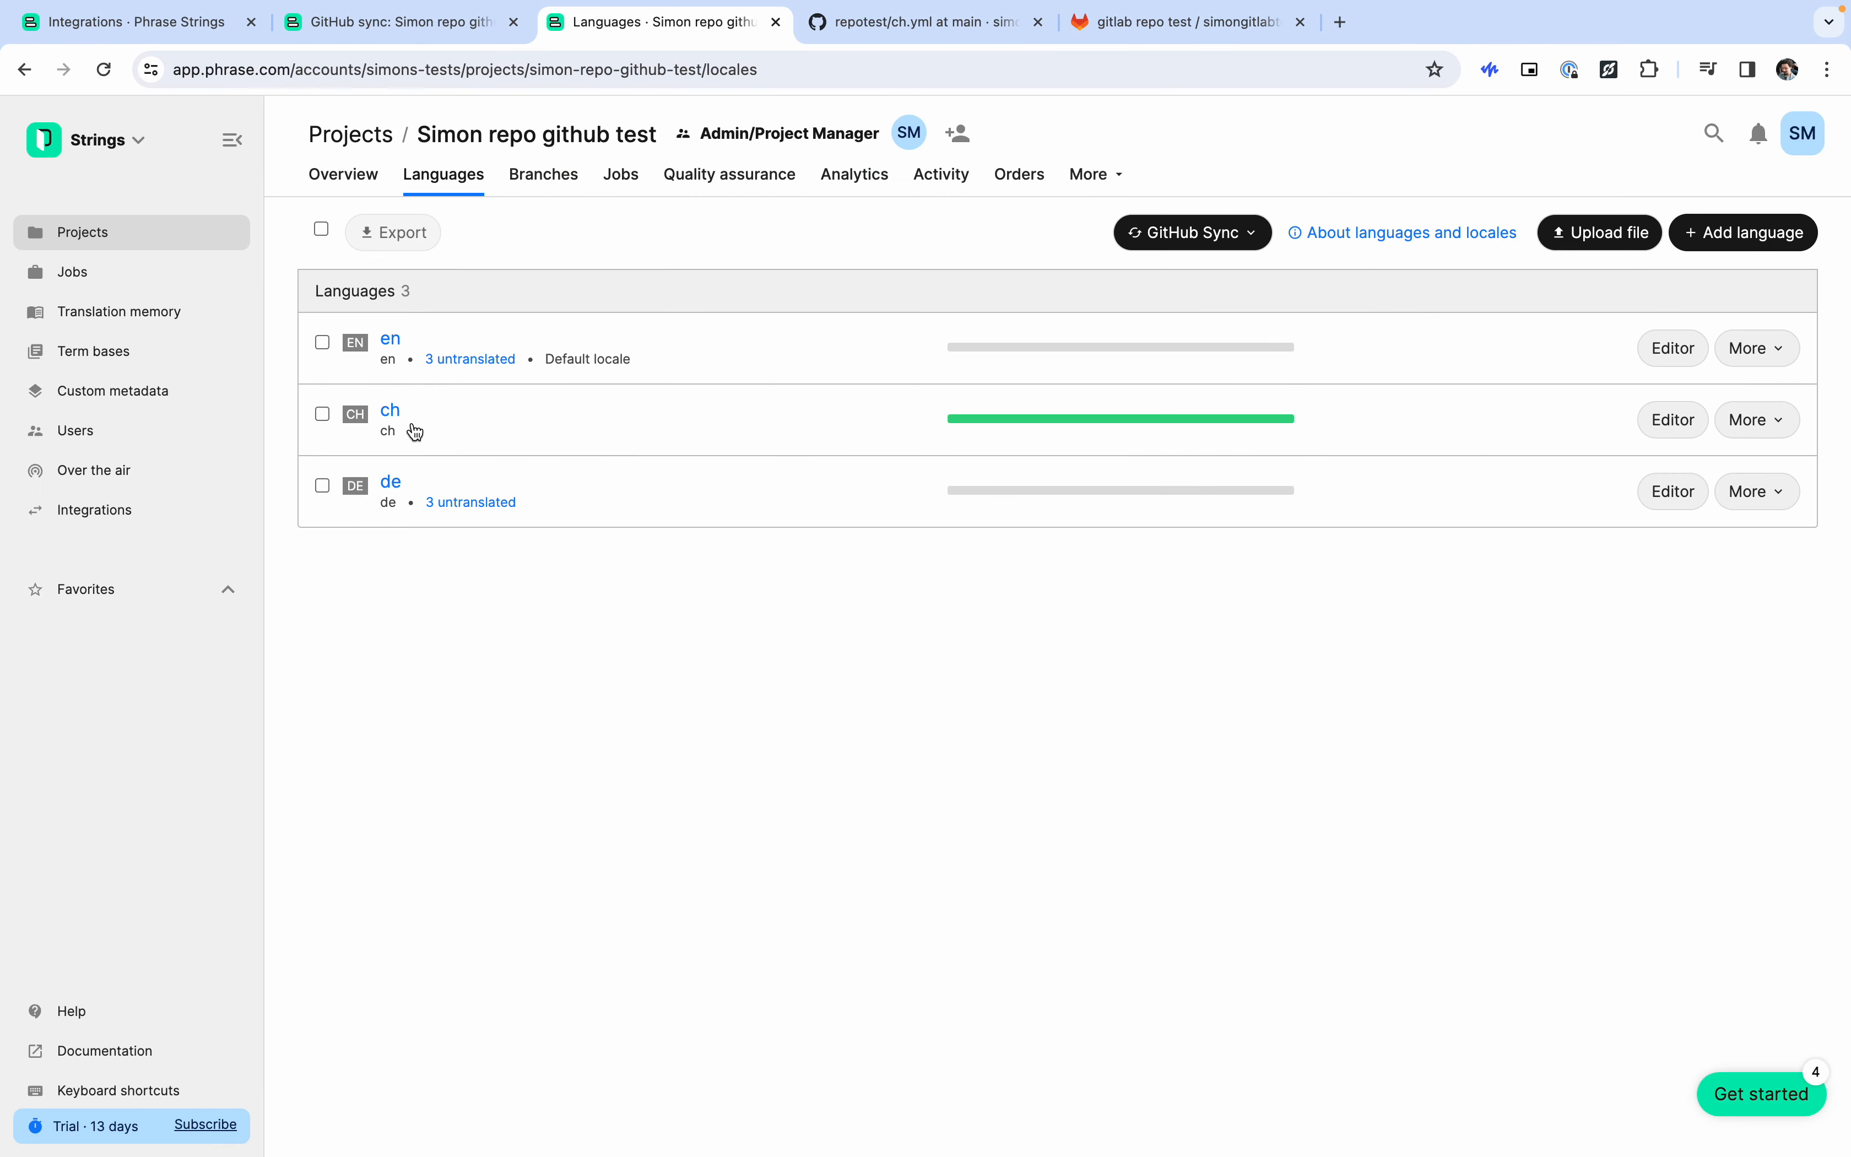
mouse_move(1161, 422)
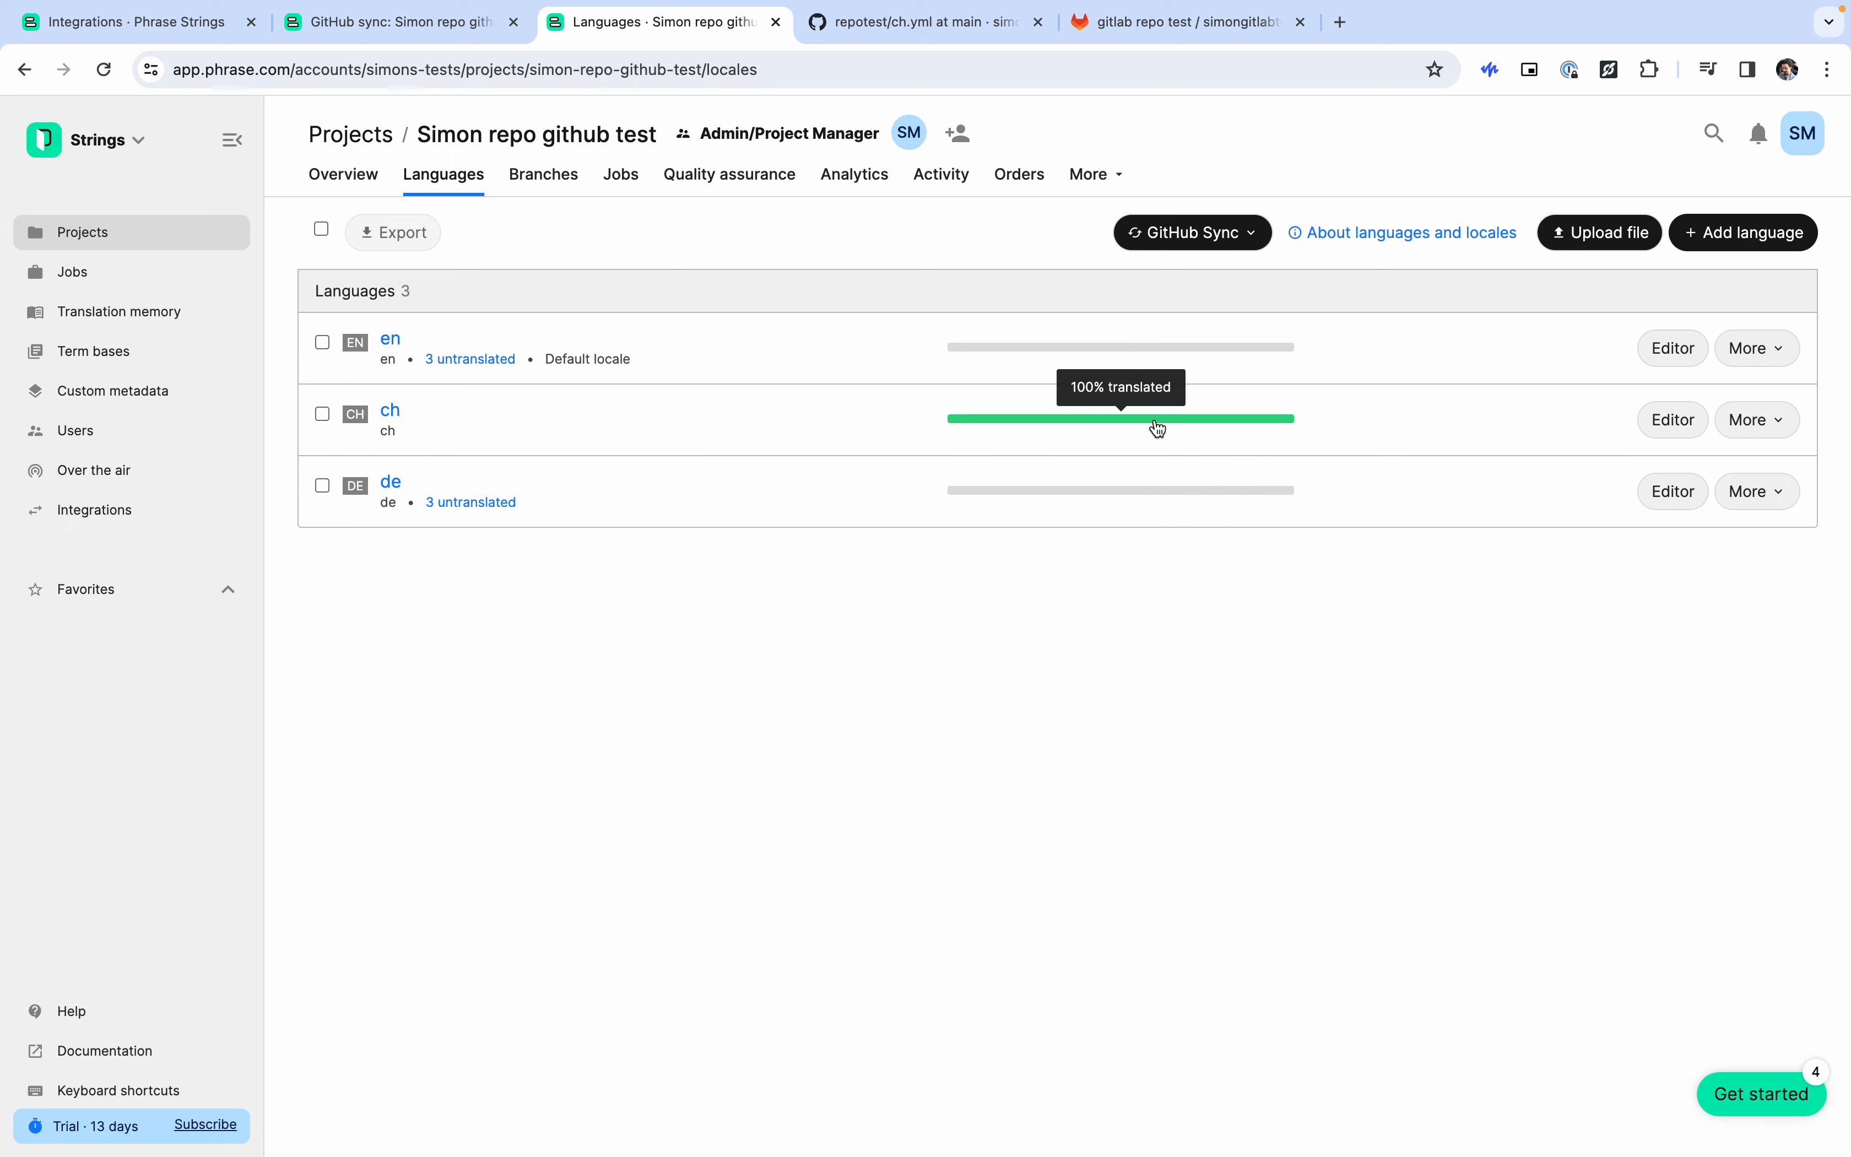
click(1156, 423)
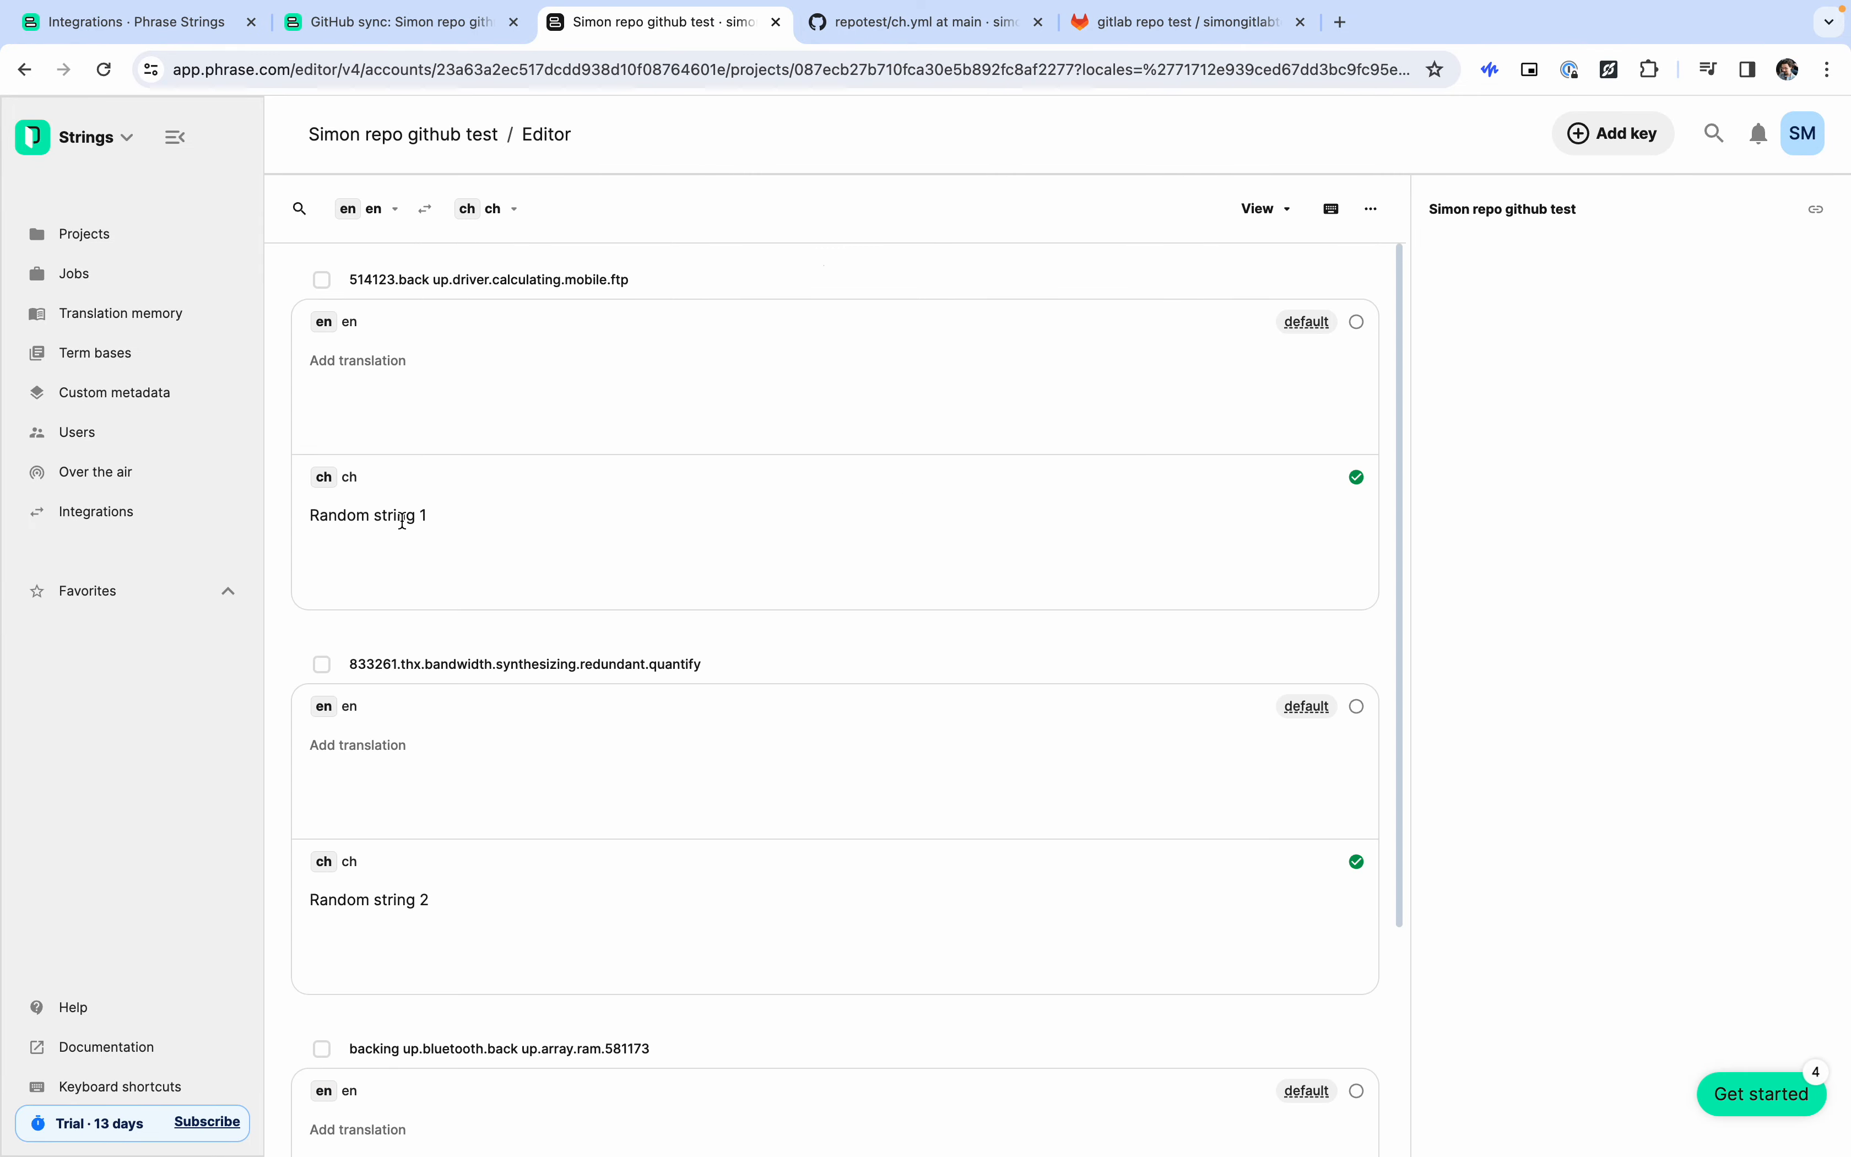
scroll(456, 915, down, 5)
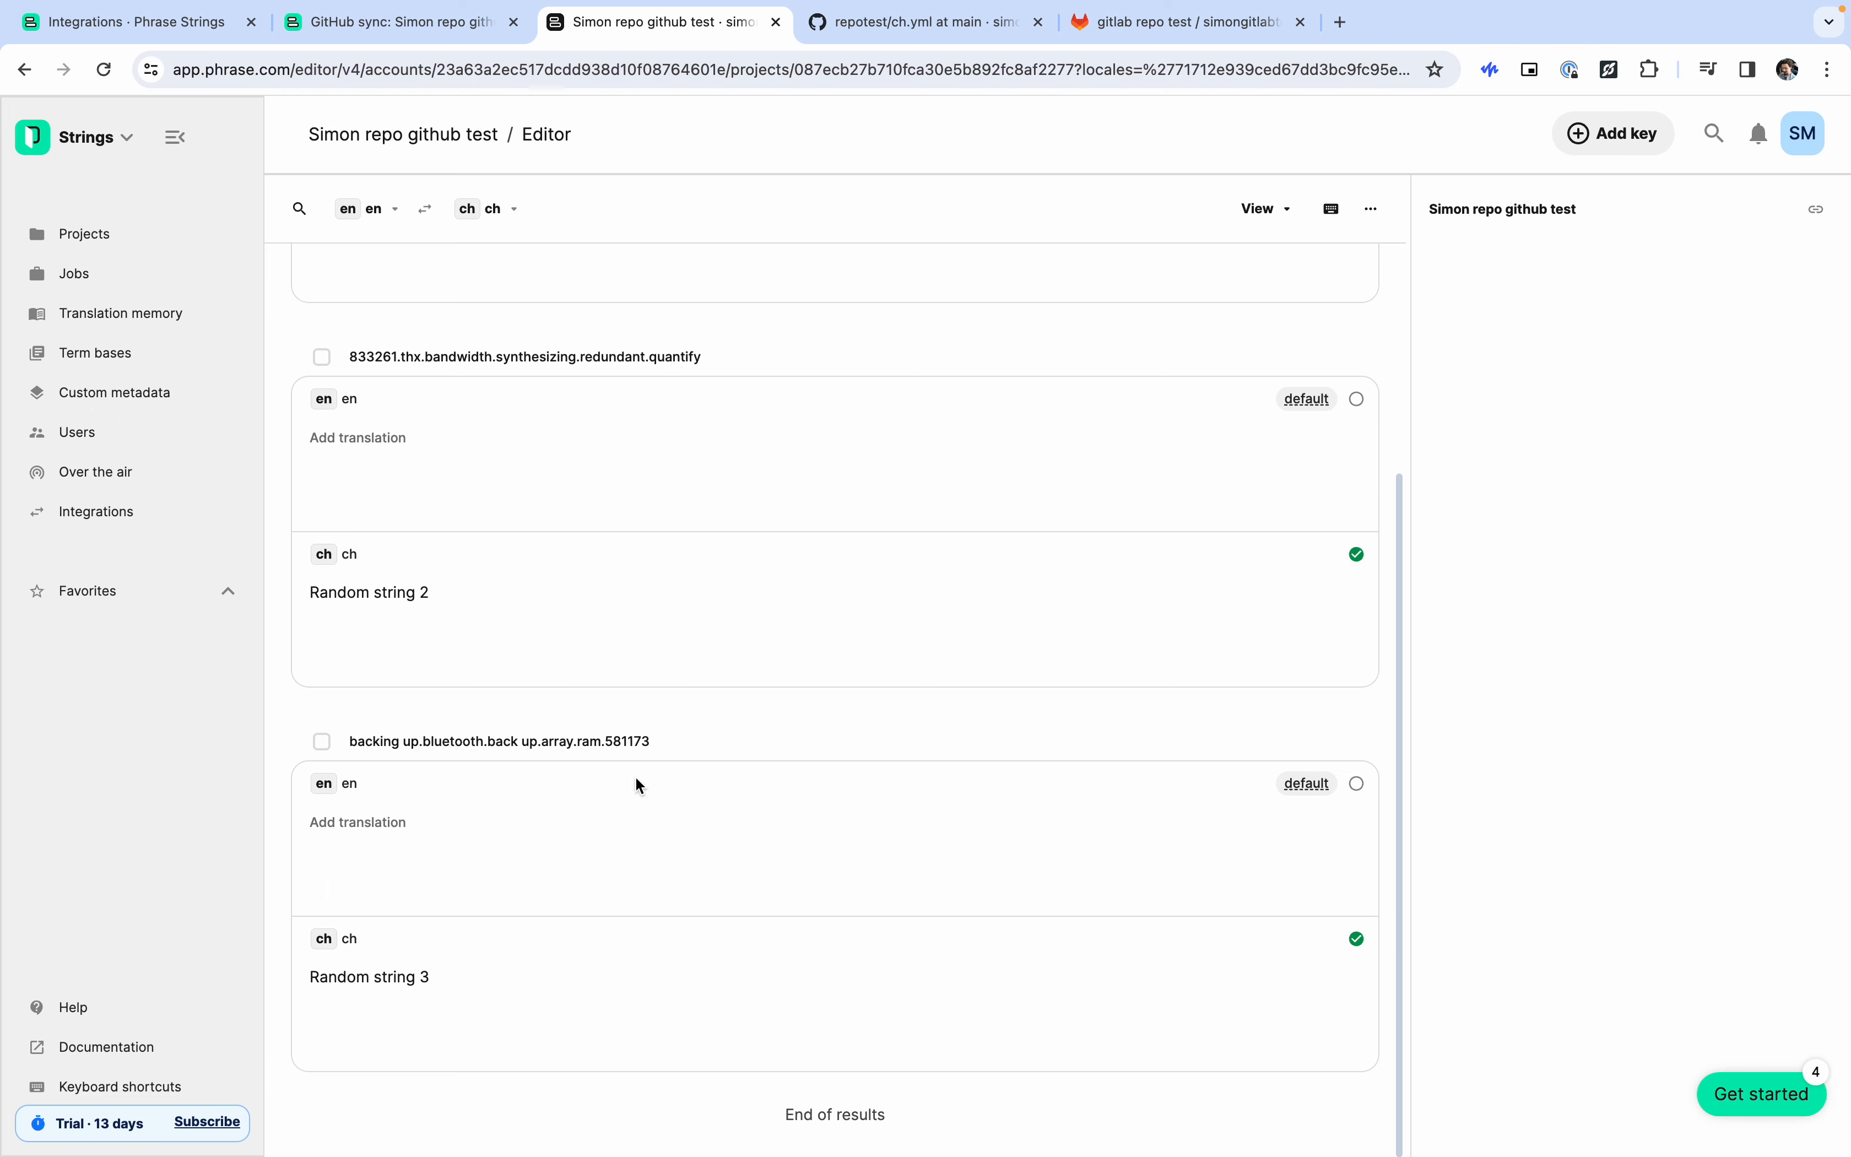
scroll(643, 792, up, 4)
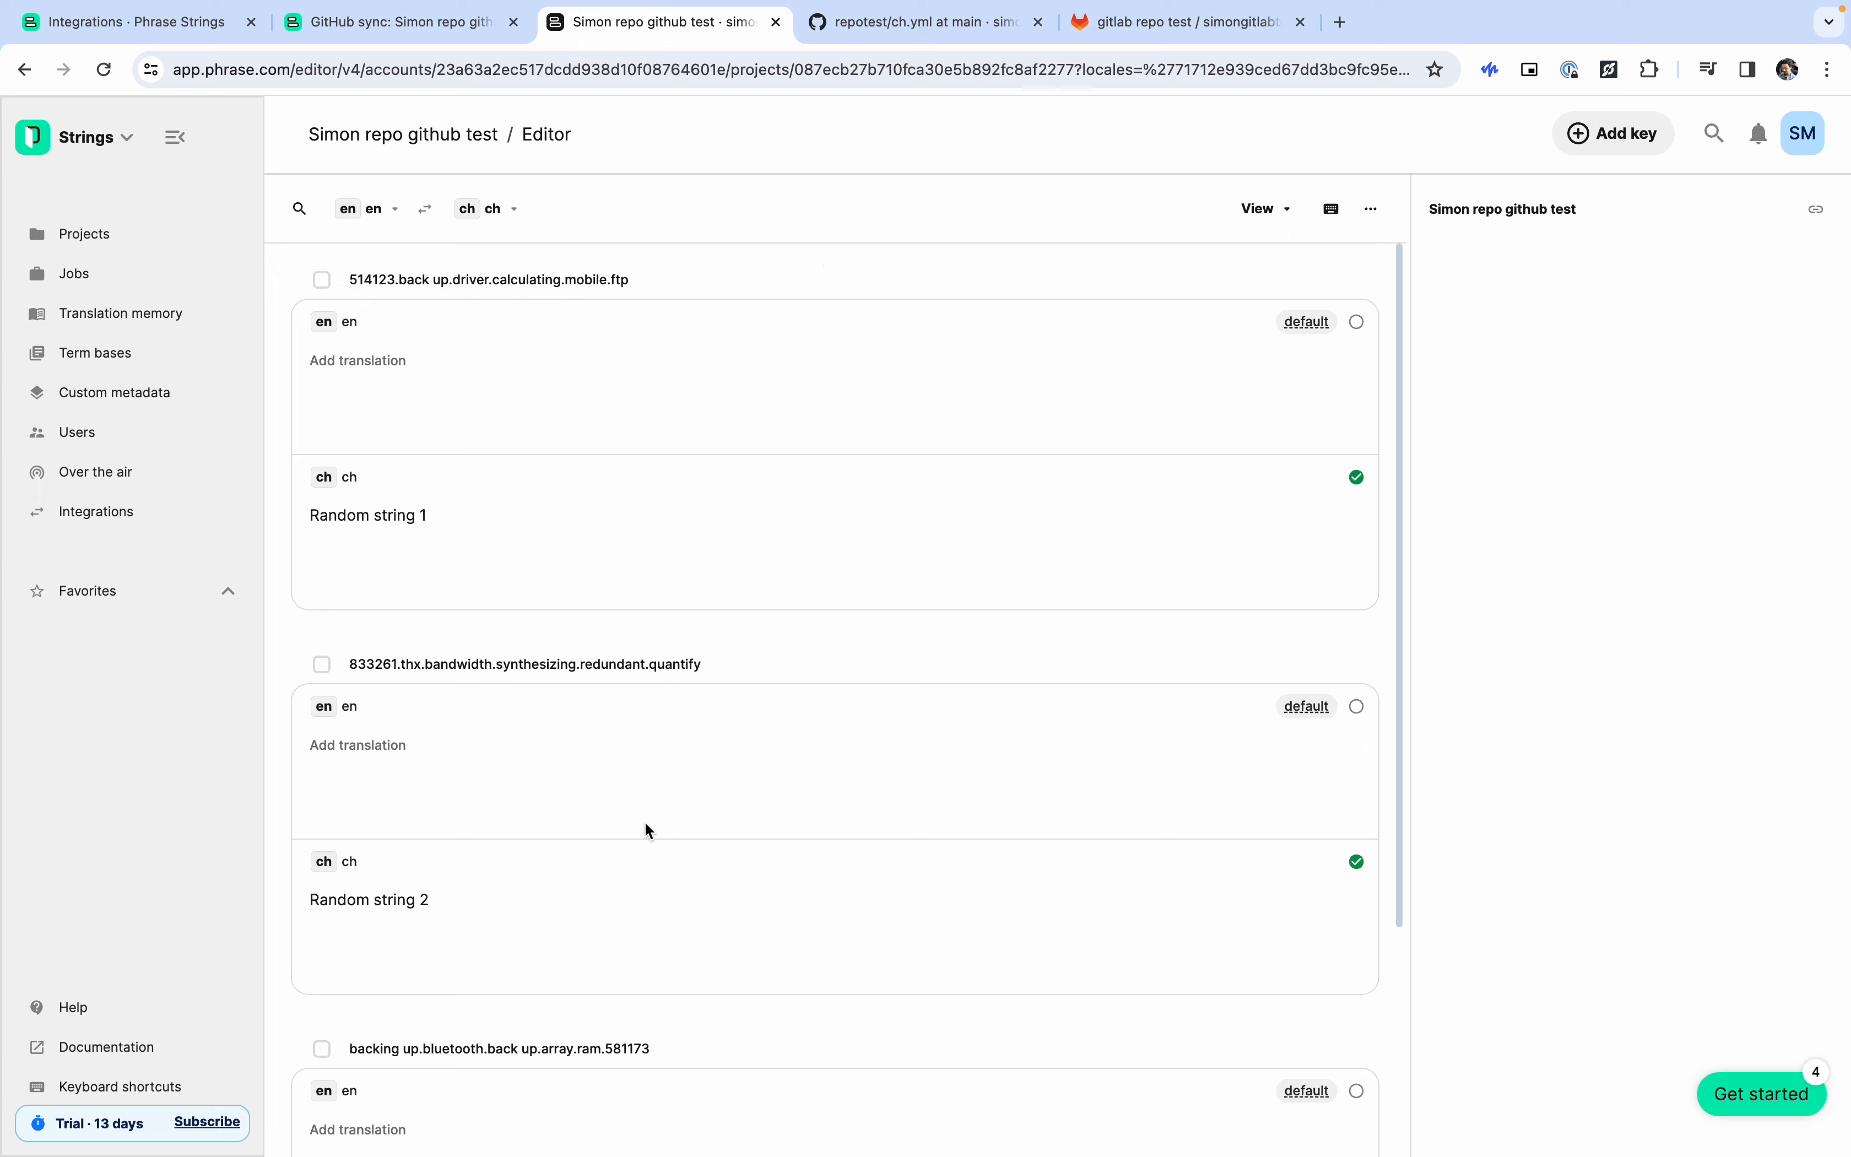
scroll(696, 788, down, 4)
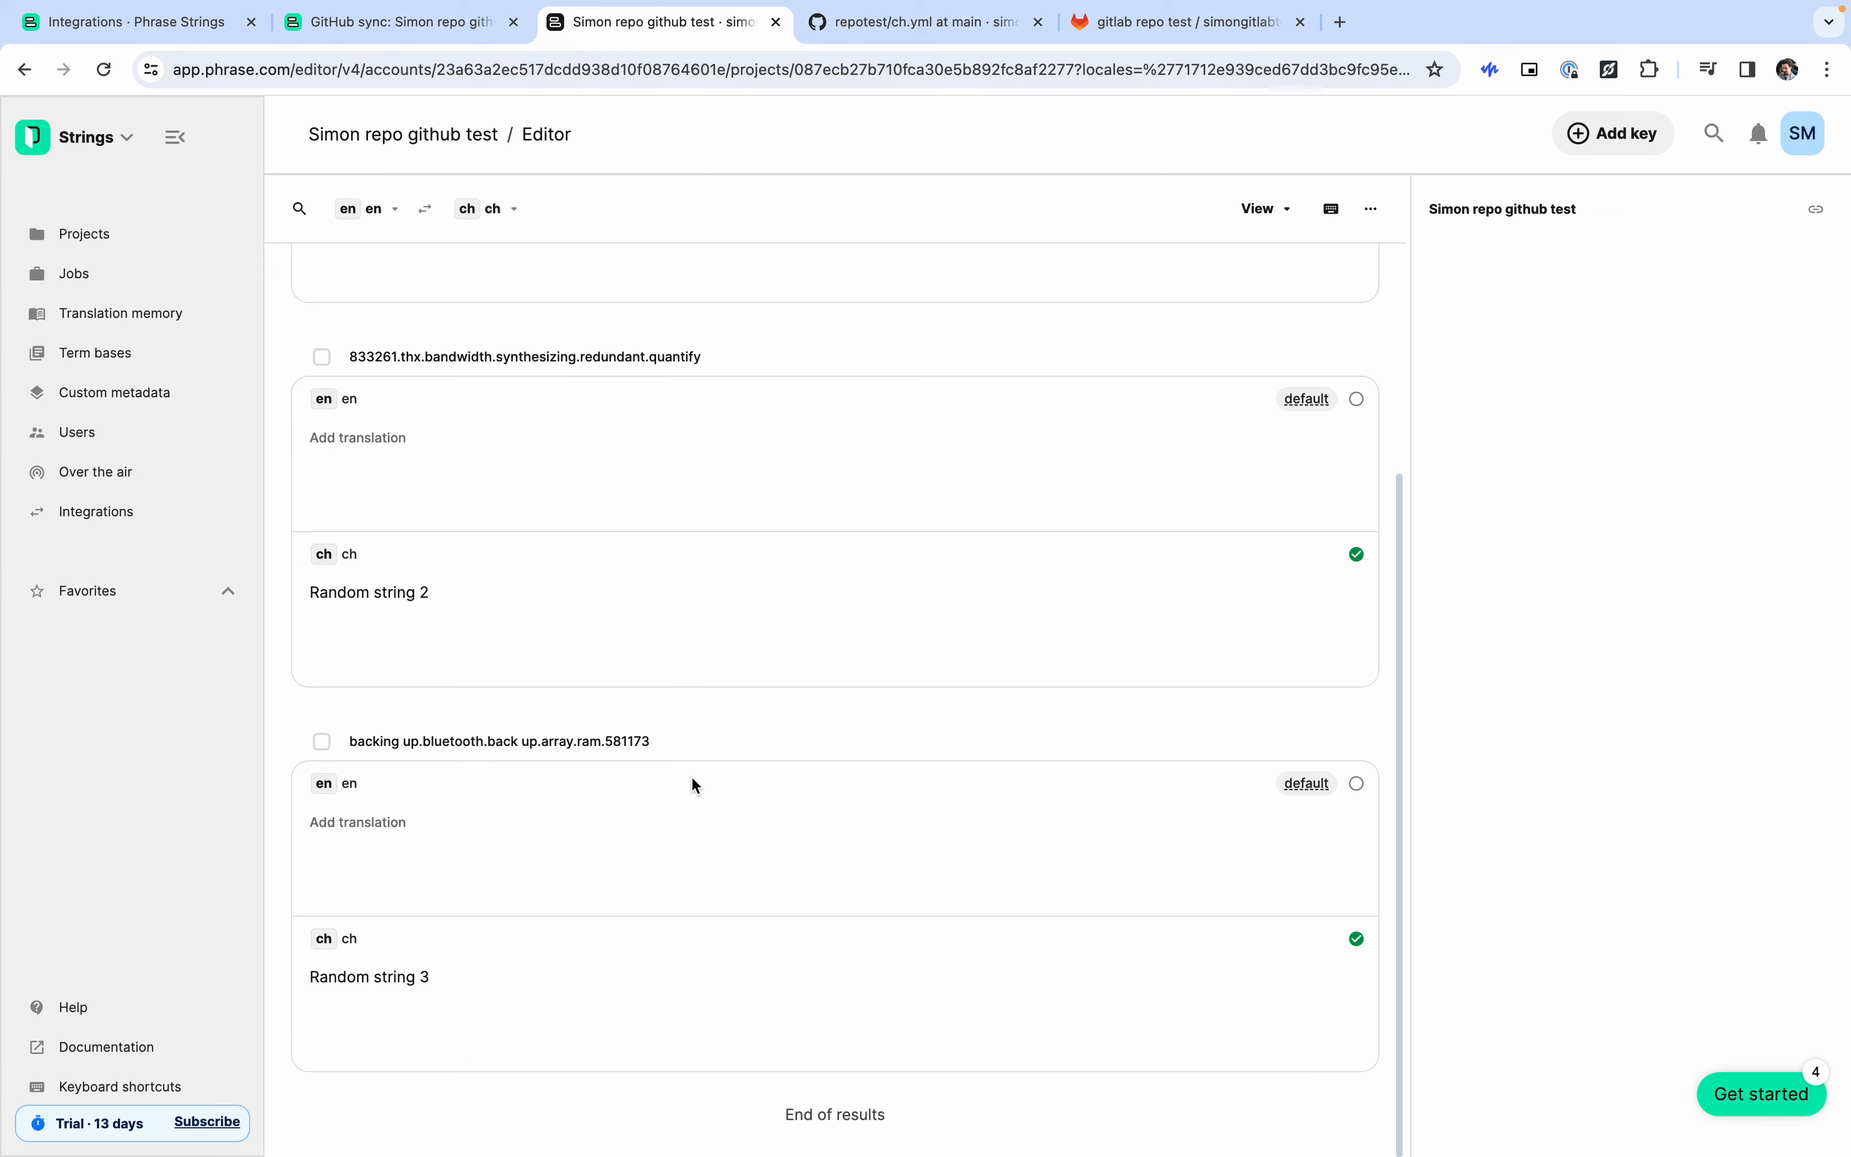
Change the ch translation of key "backing up.bluetooth.back up.array.ram.581173" to "Random string 4" and save it.
click(424, 979)
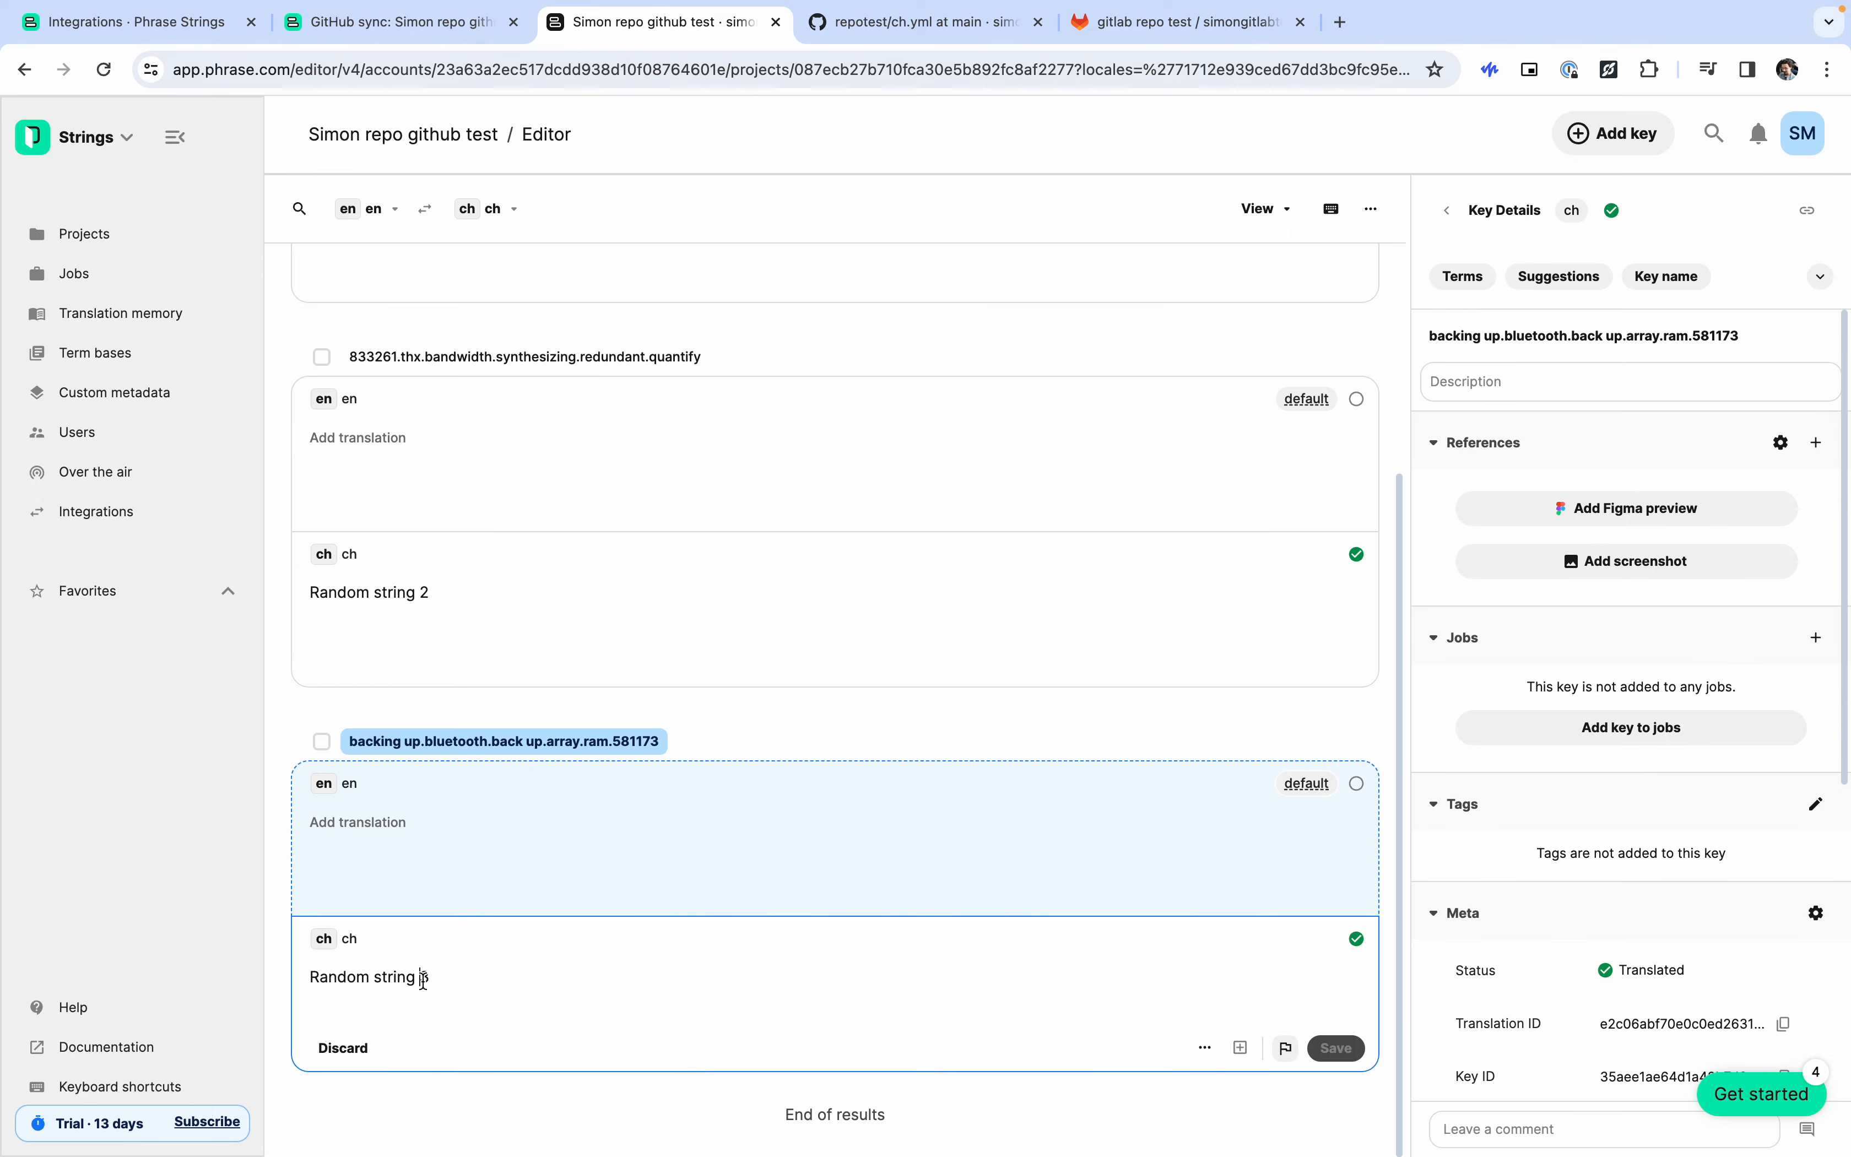
drag(420, 979, 433, 979)
text(4)
click(1334, 1047)
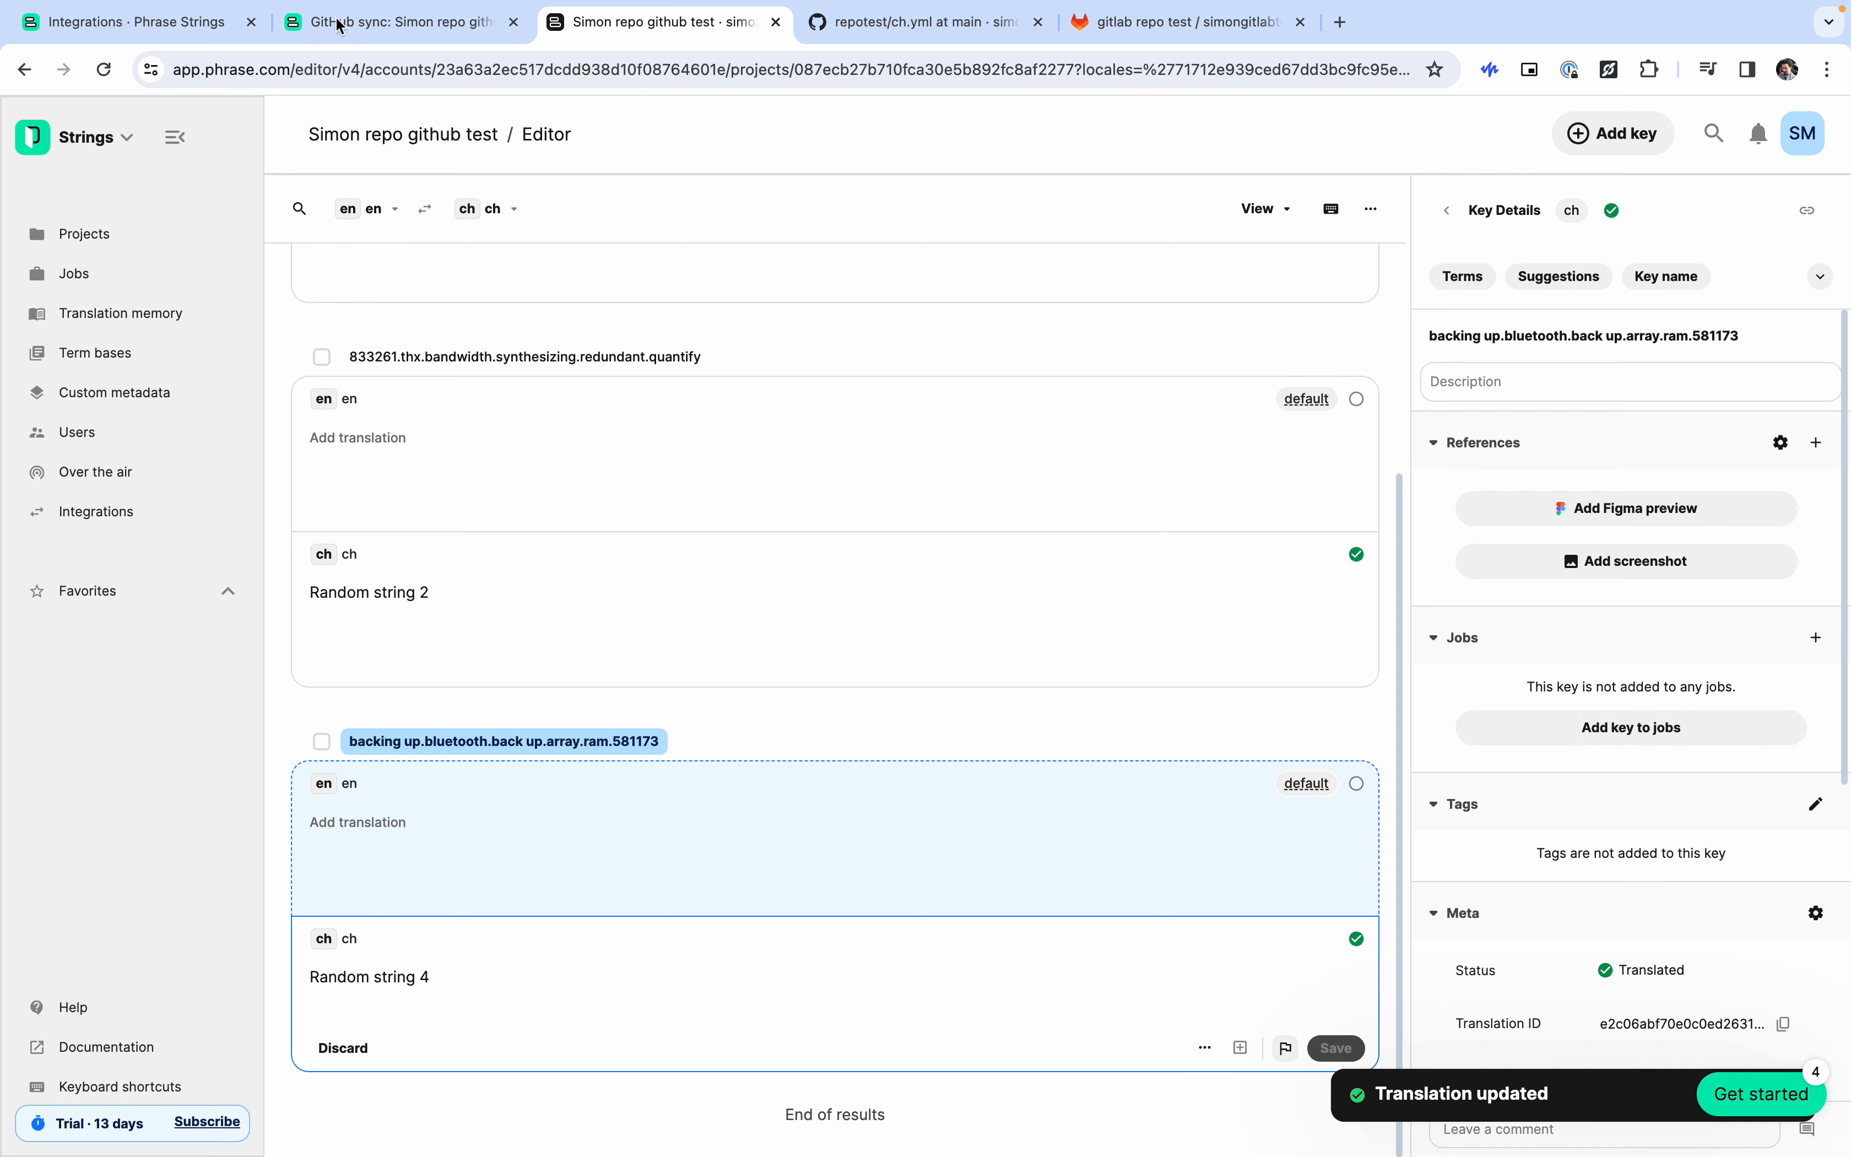
Export the updated translations to GitHub from the GitHub sync's event history.
click(388, 28)
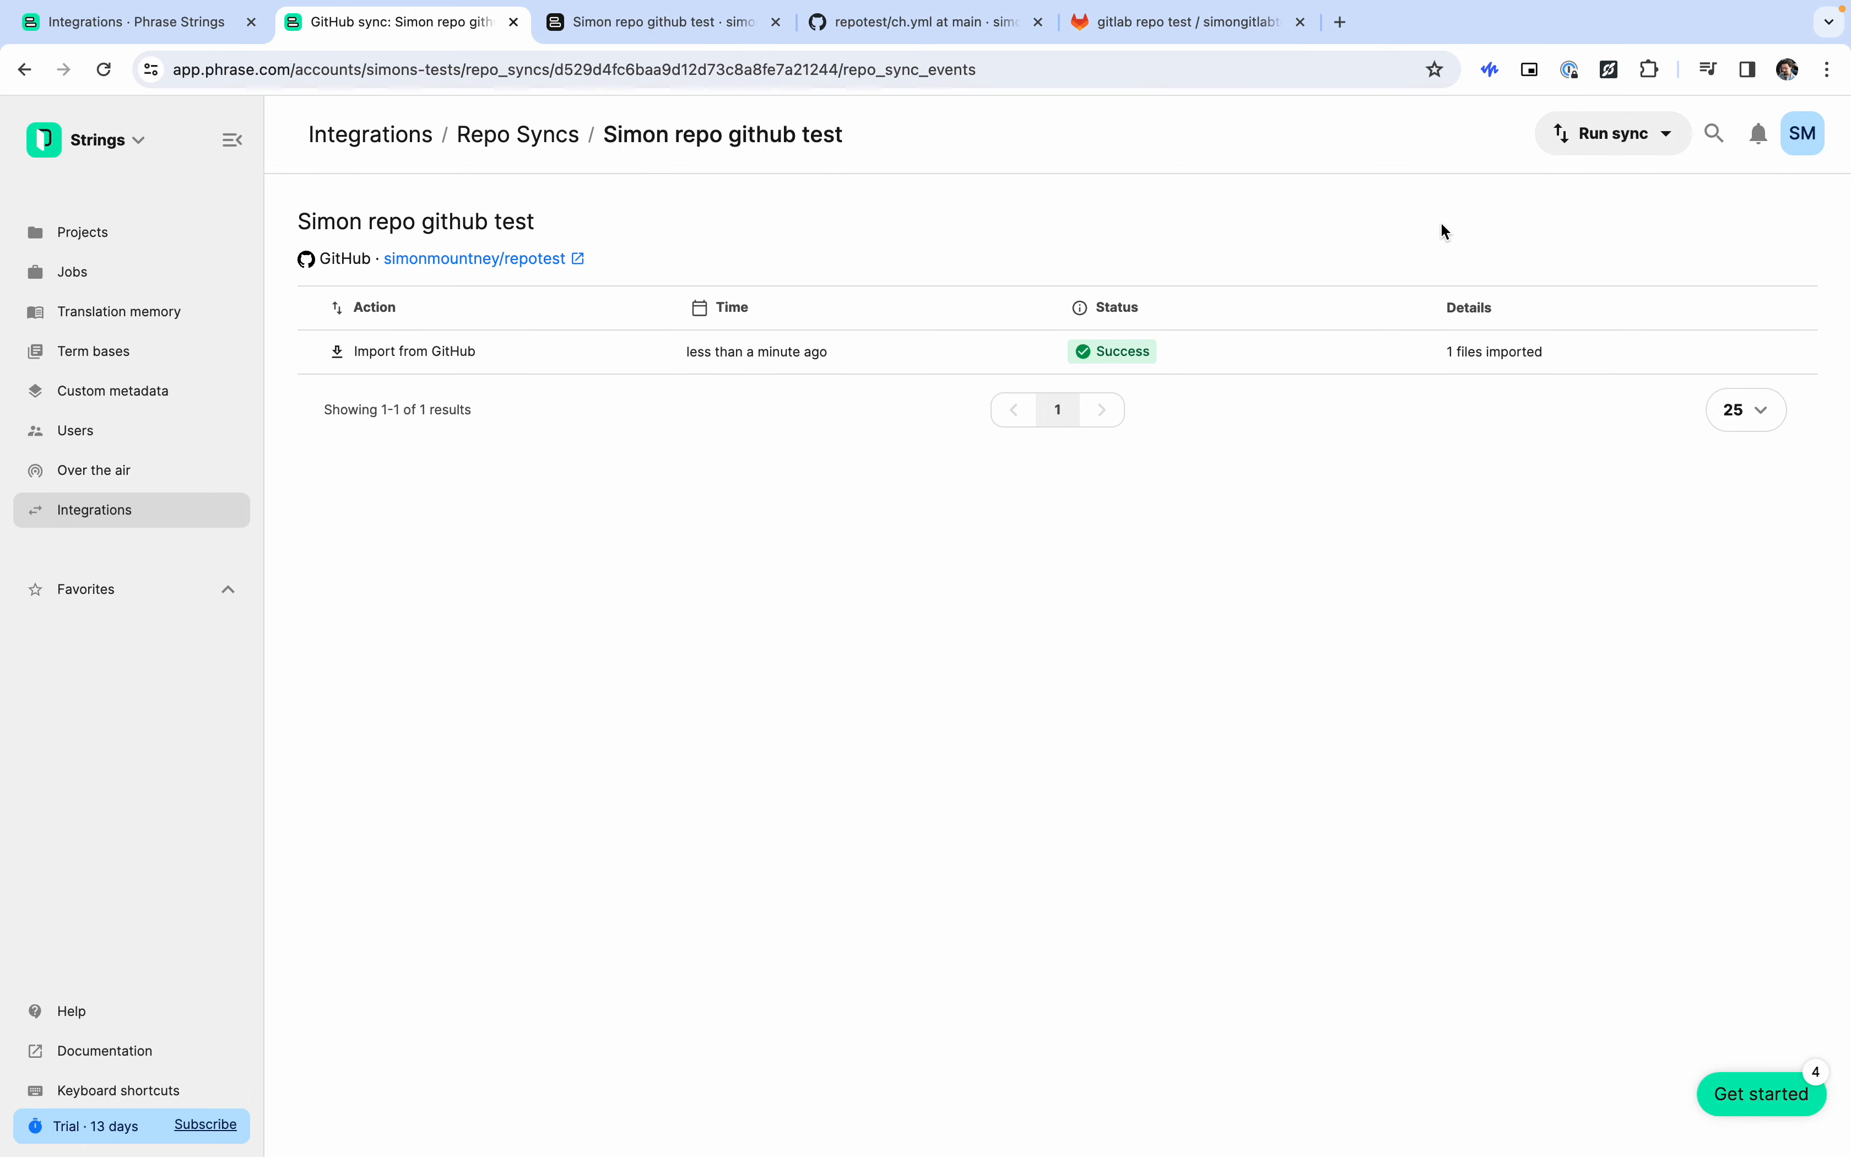
click(1666, 152)
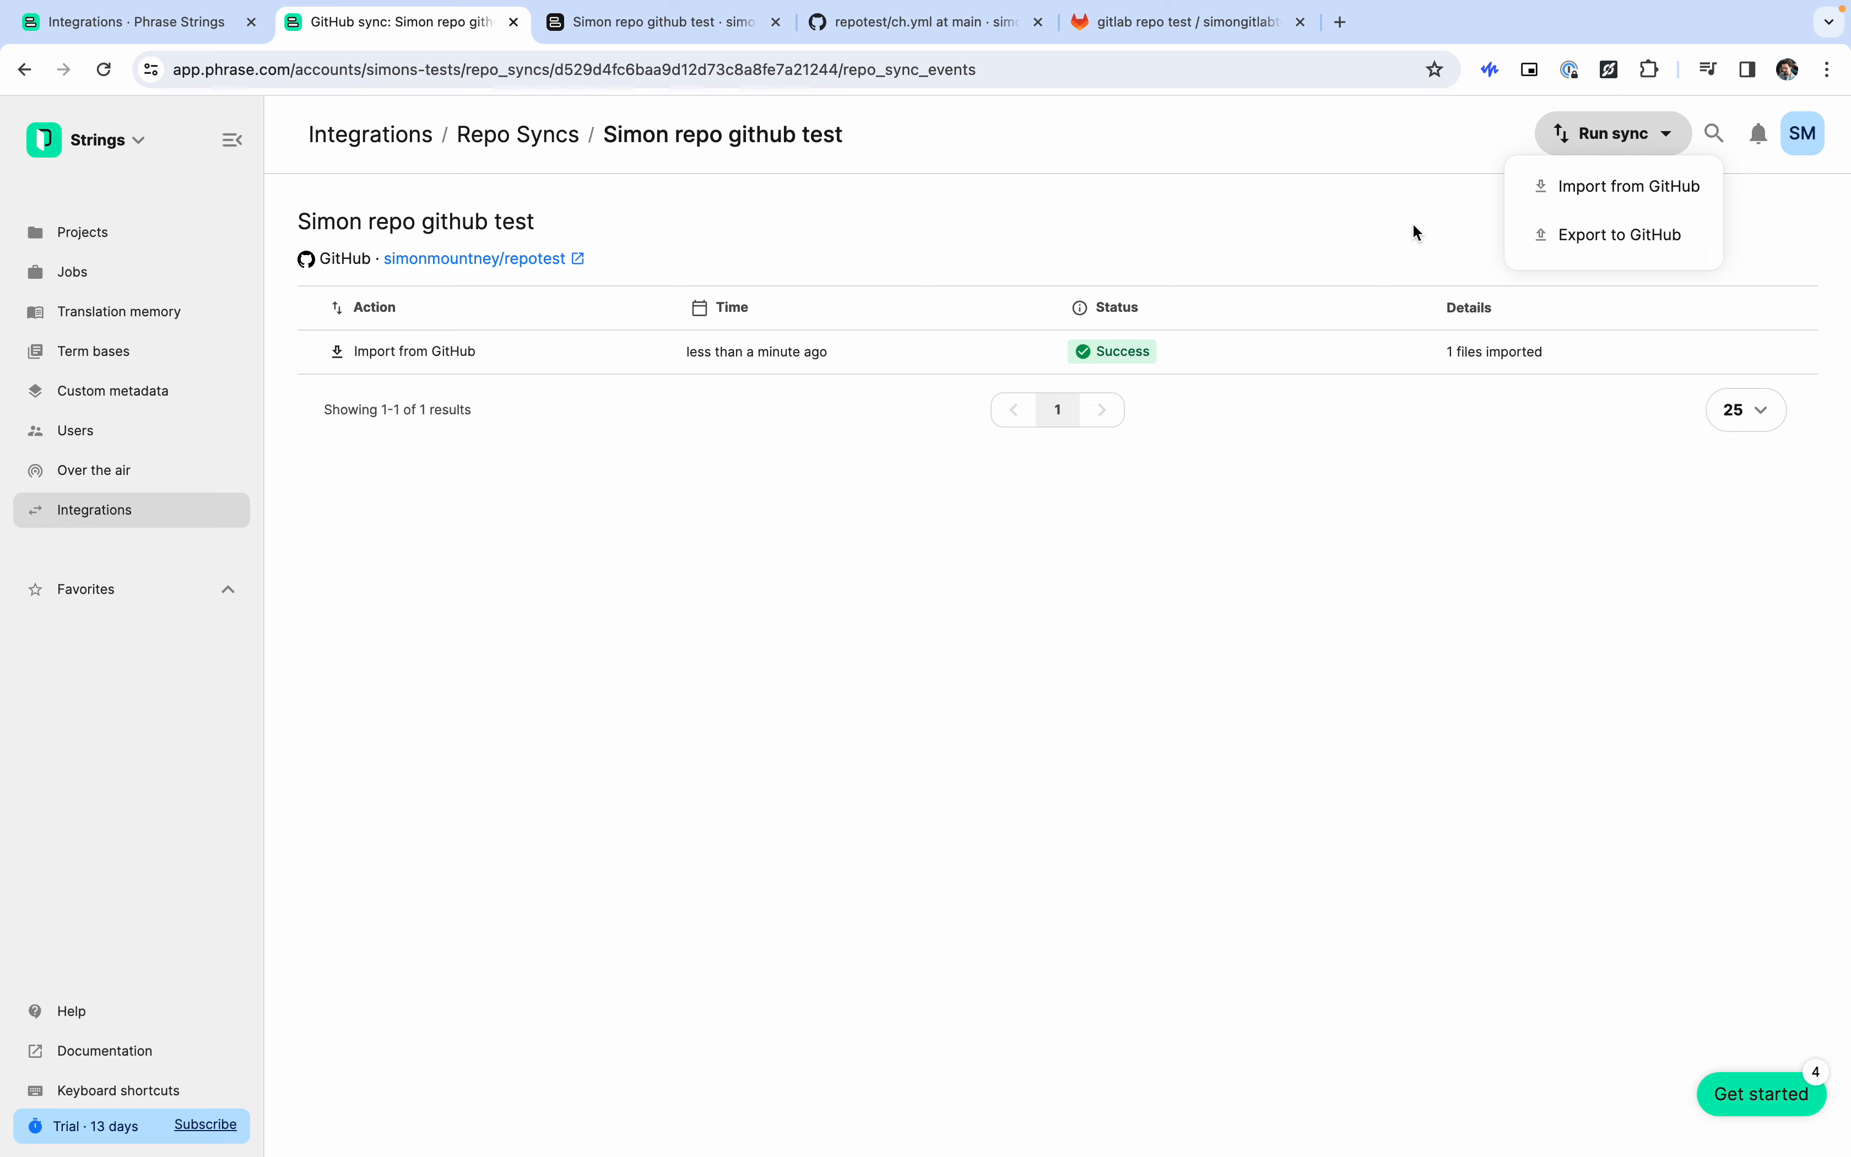
click(1310, 242)
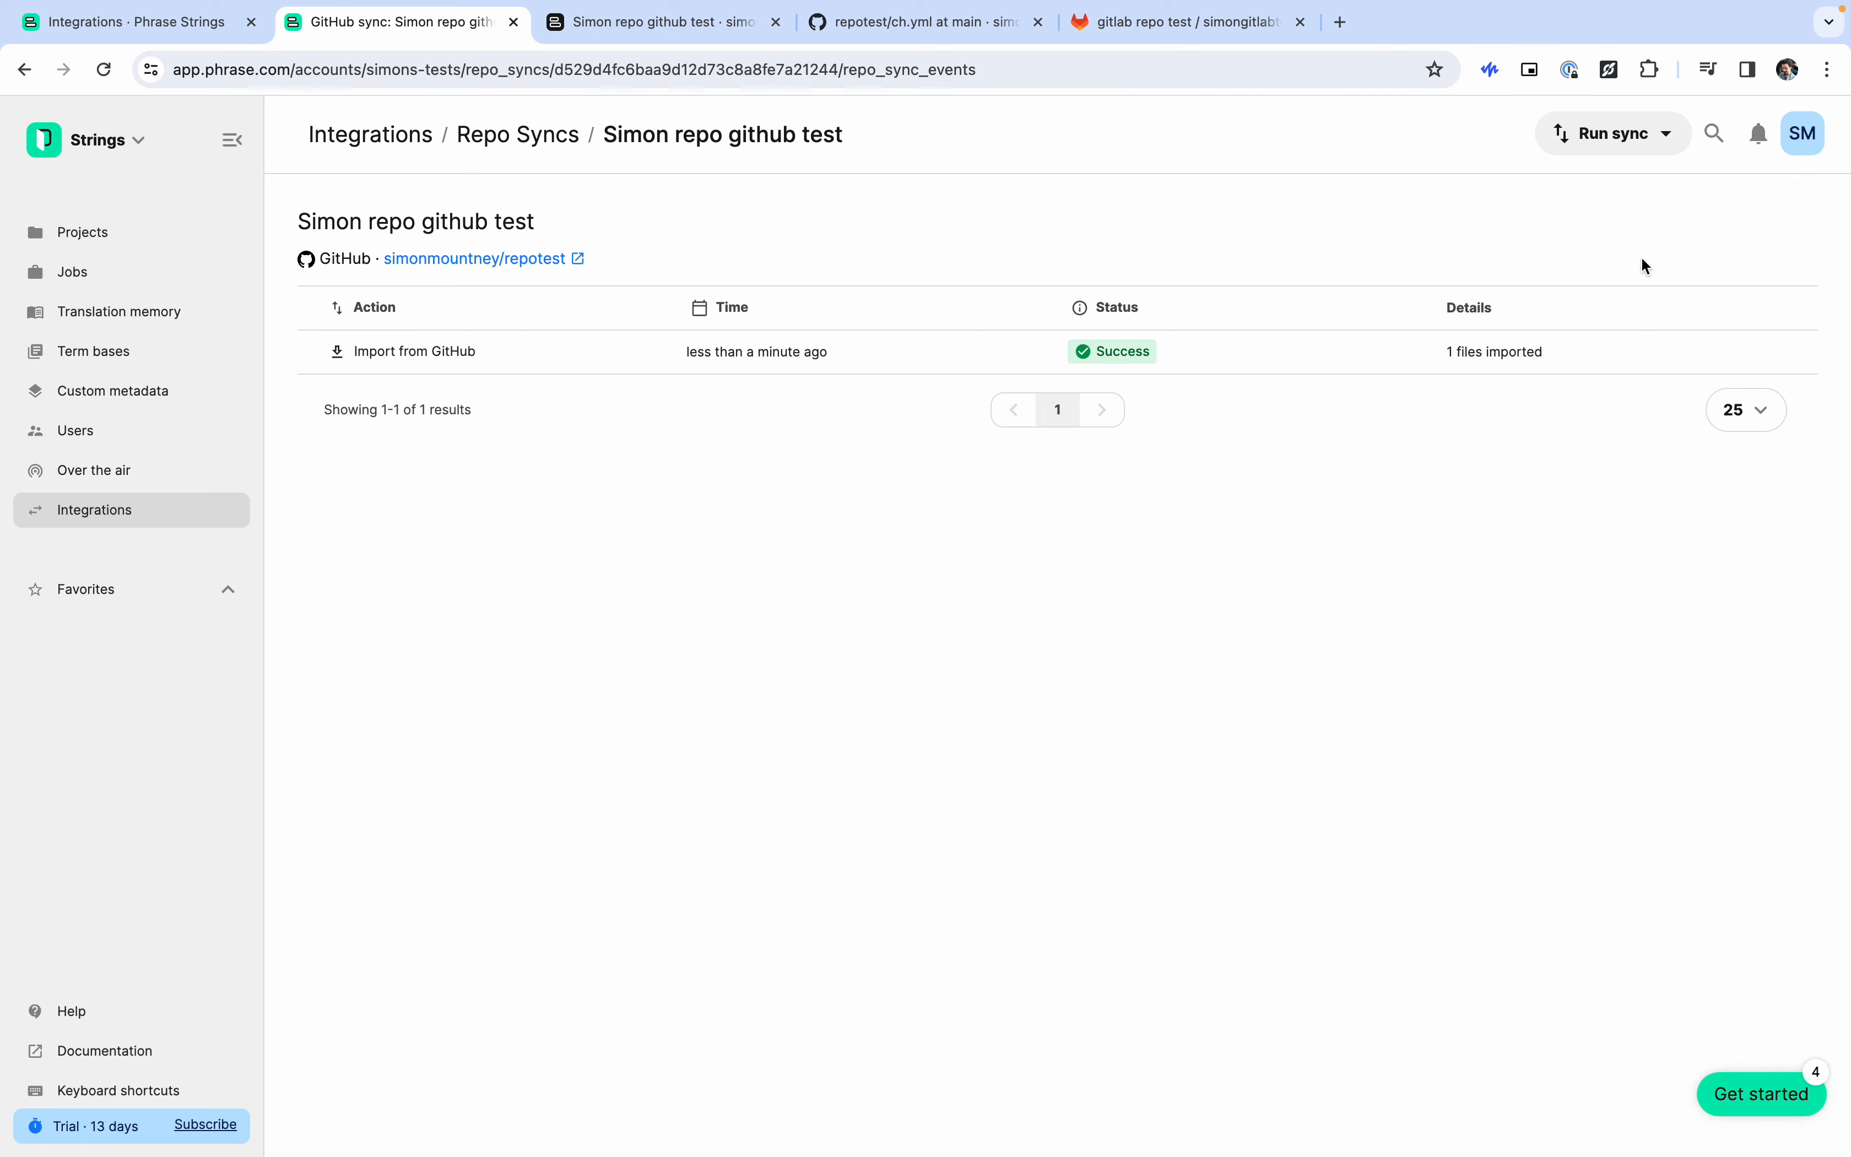
click(1645, 140)
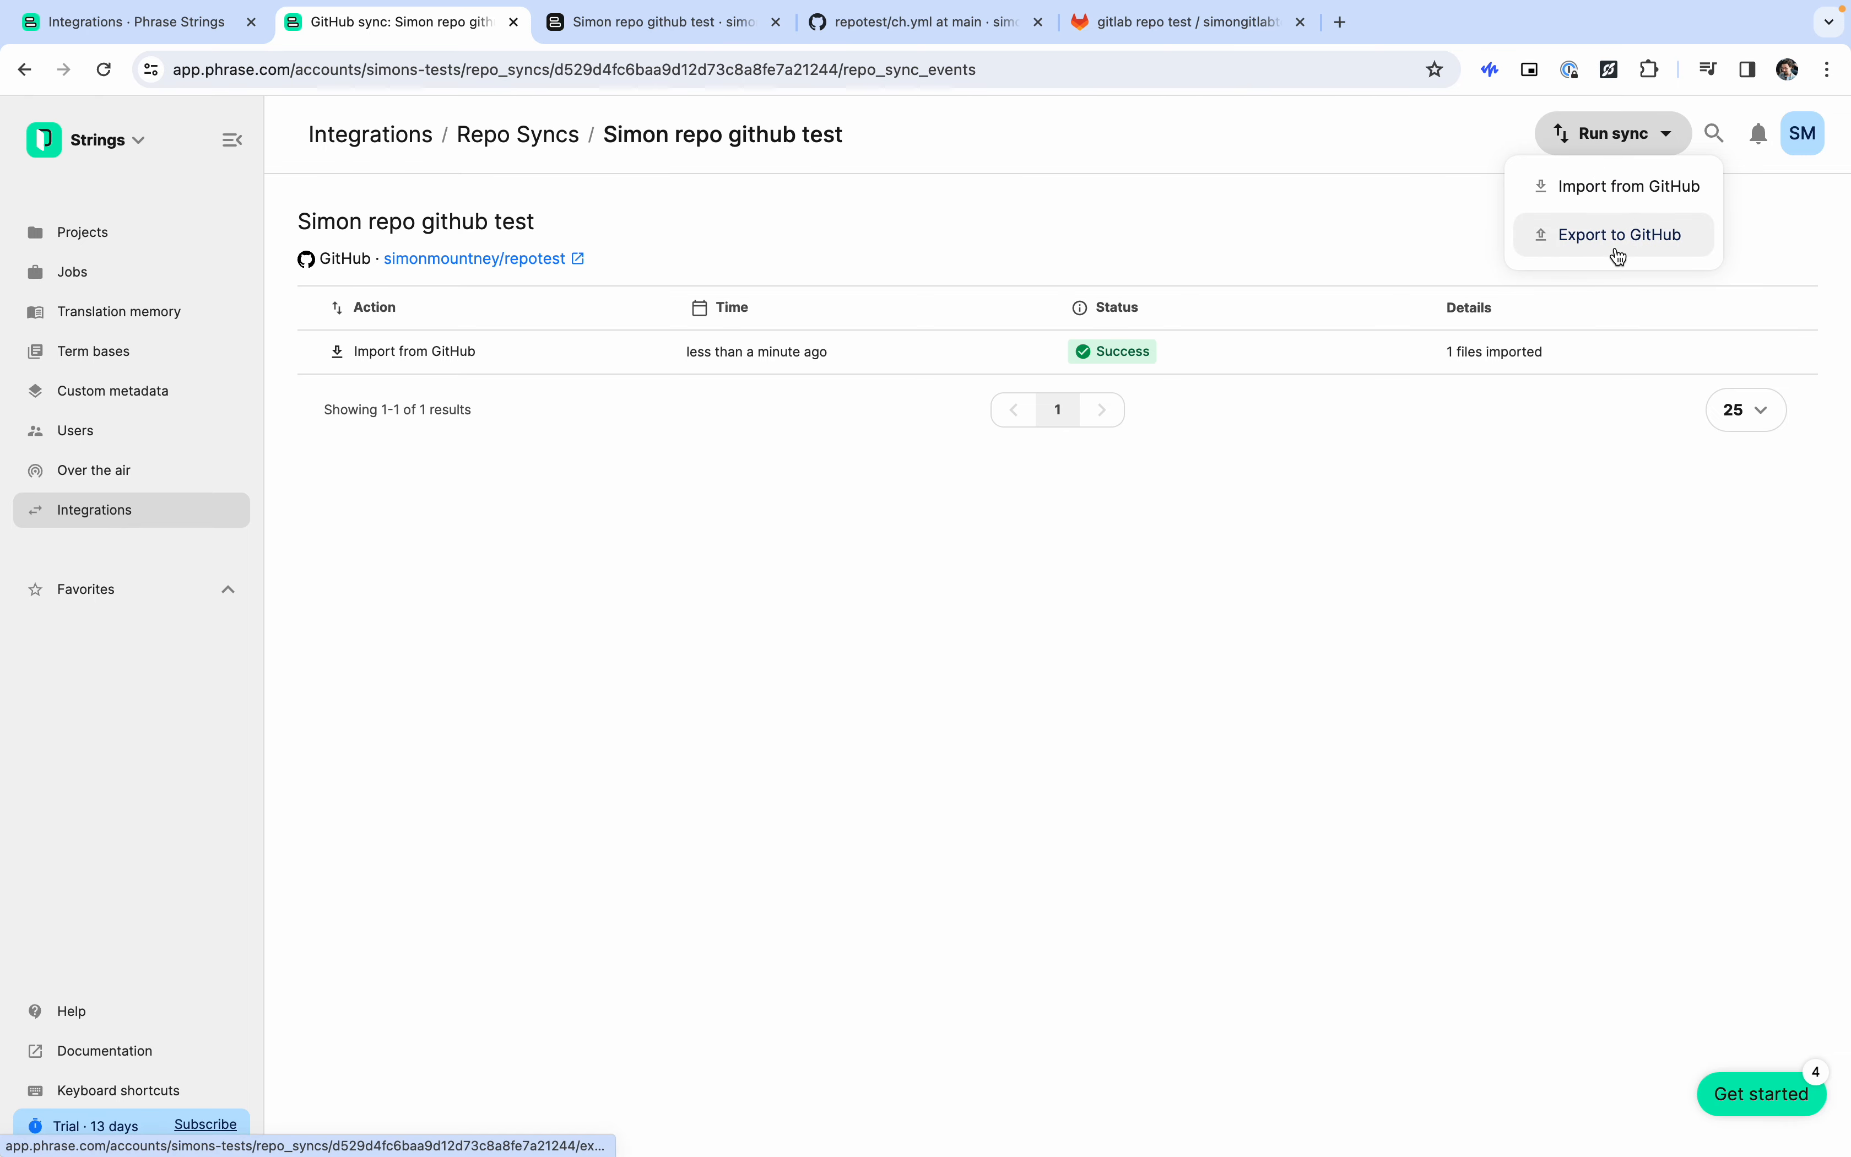
click(1589, 248)
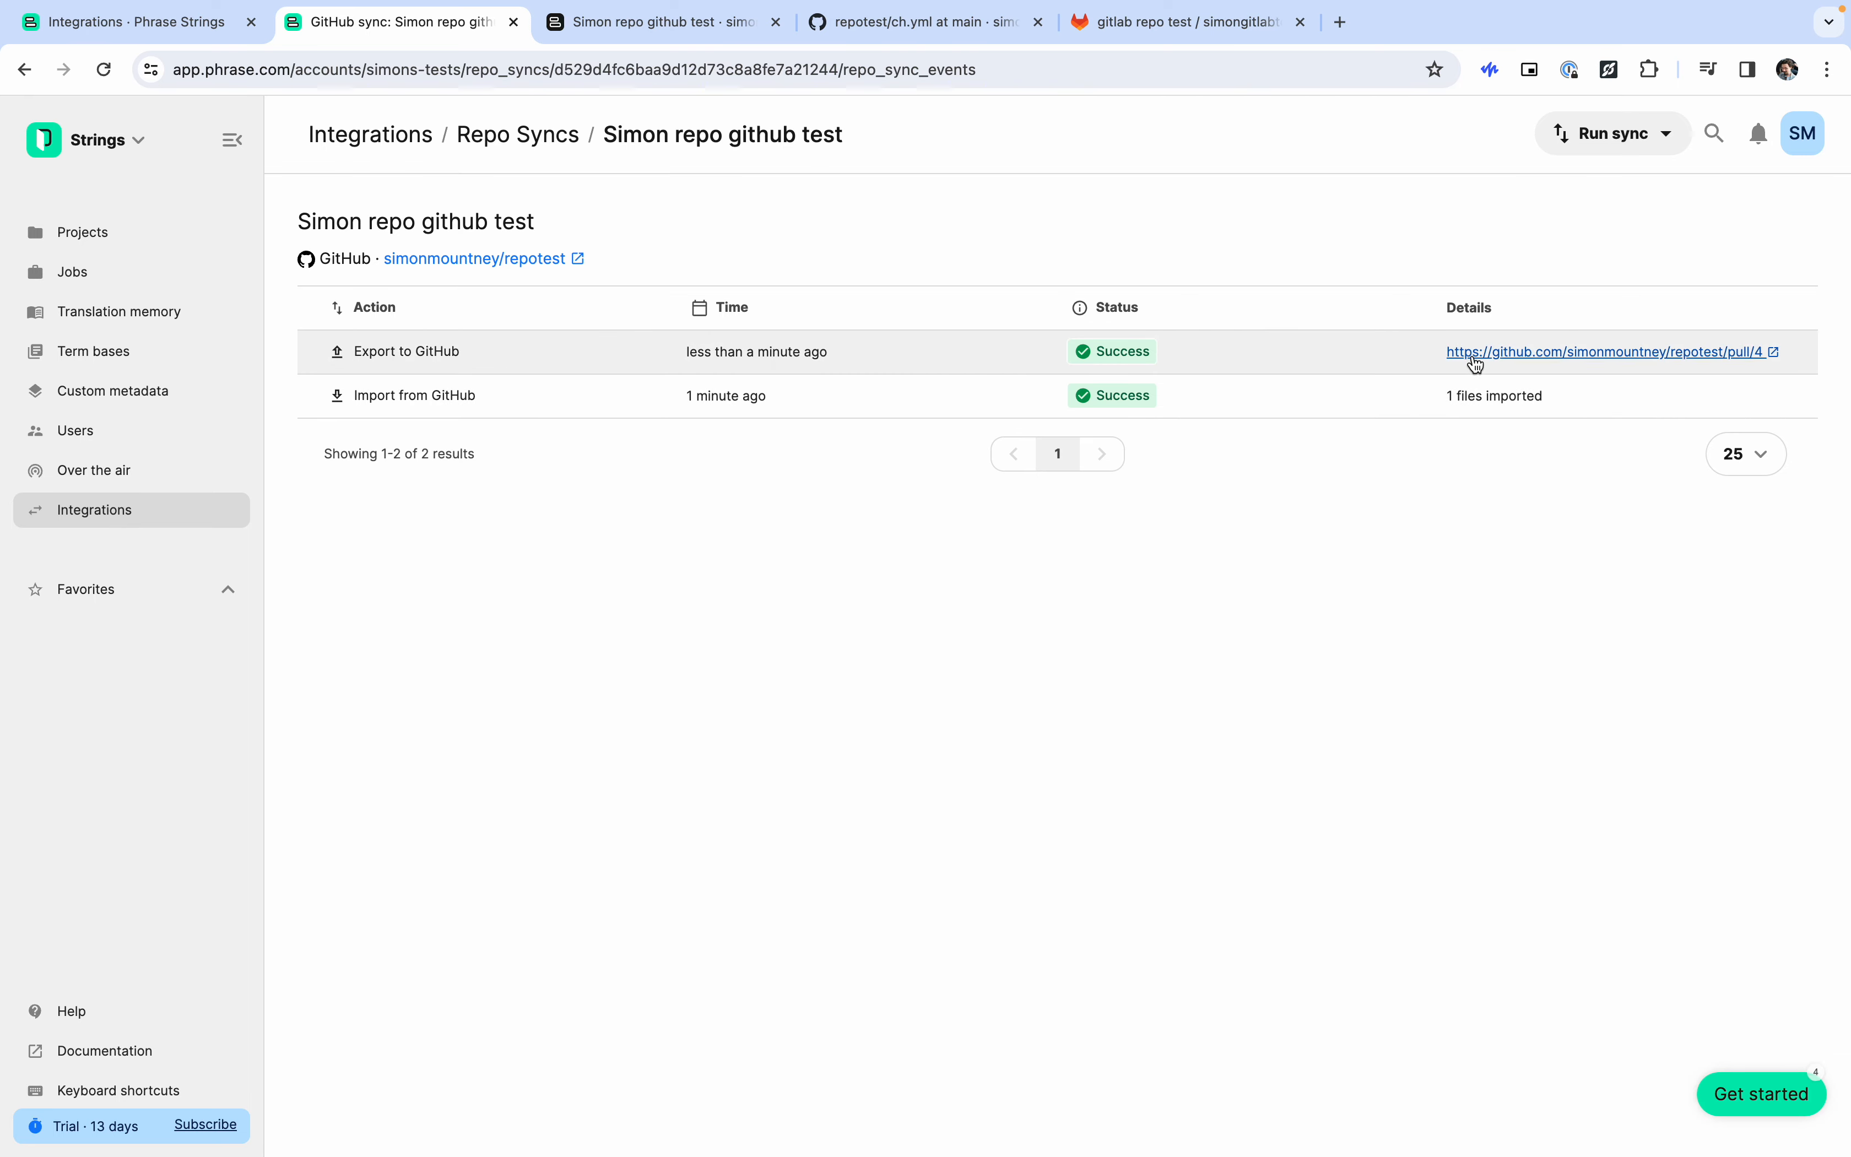
Examine the changed files in the export's GitHub pull request and view ch.yml on repotest's main branch.
click(1494, 354)
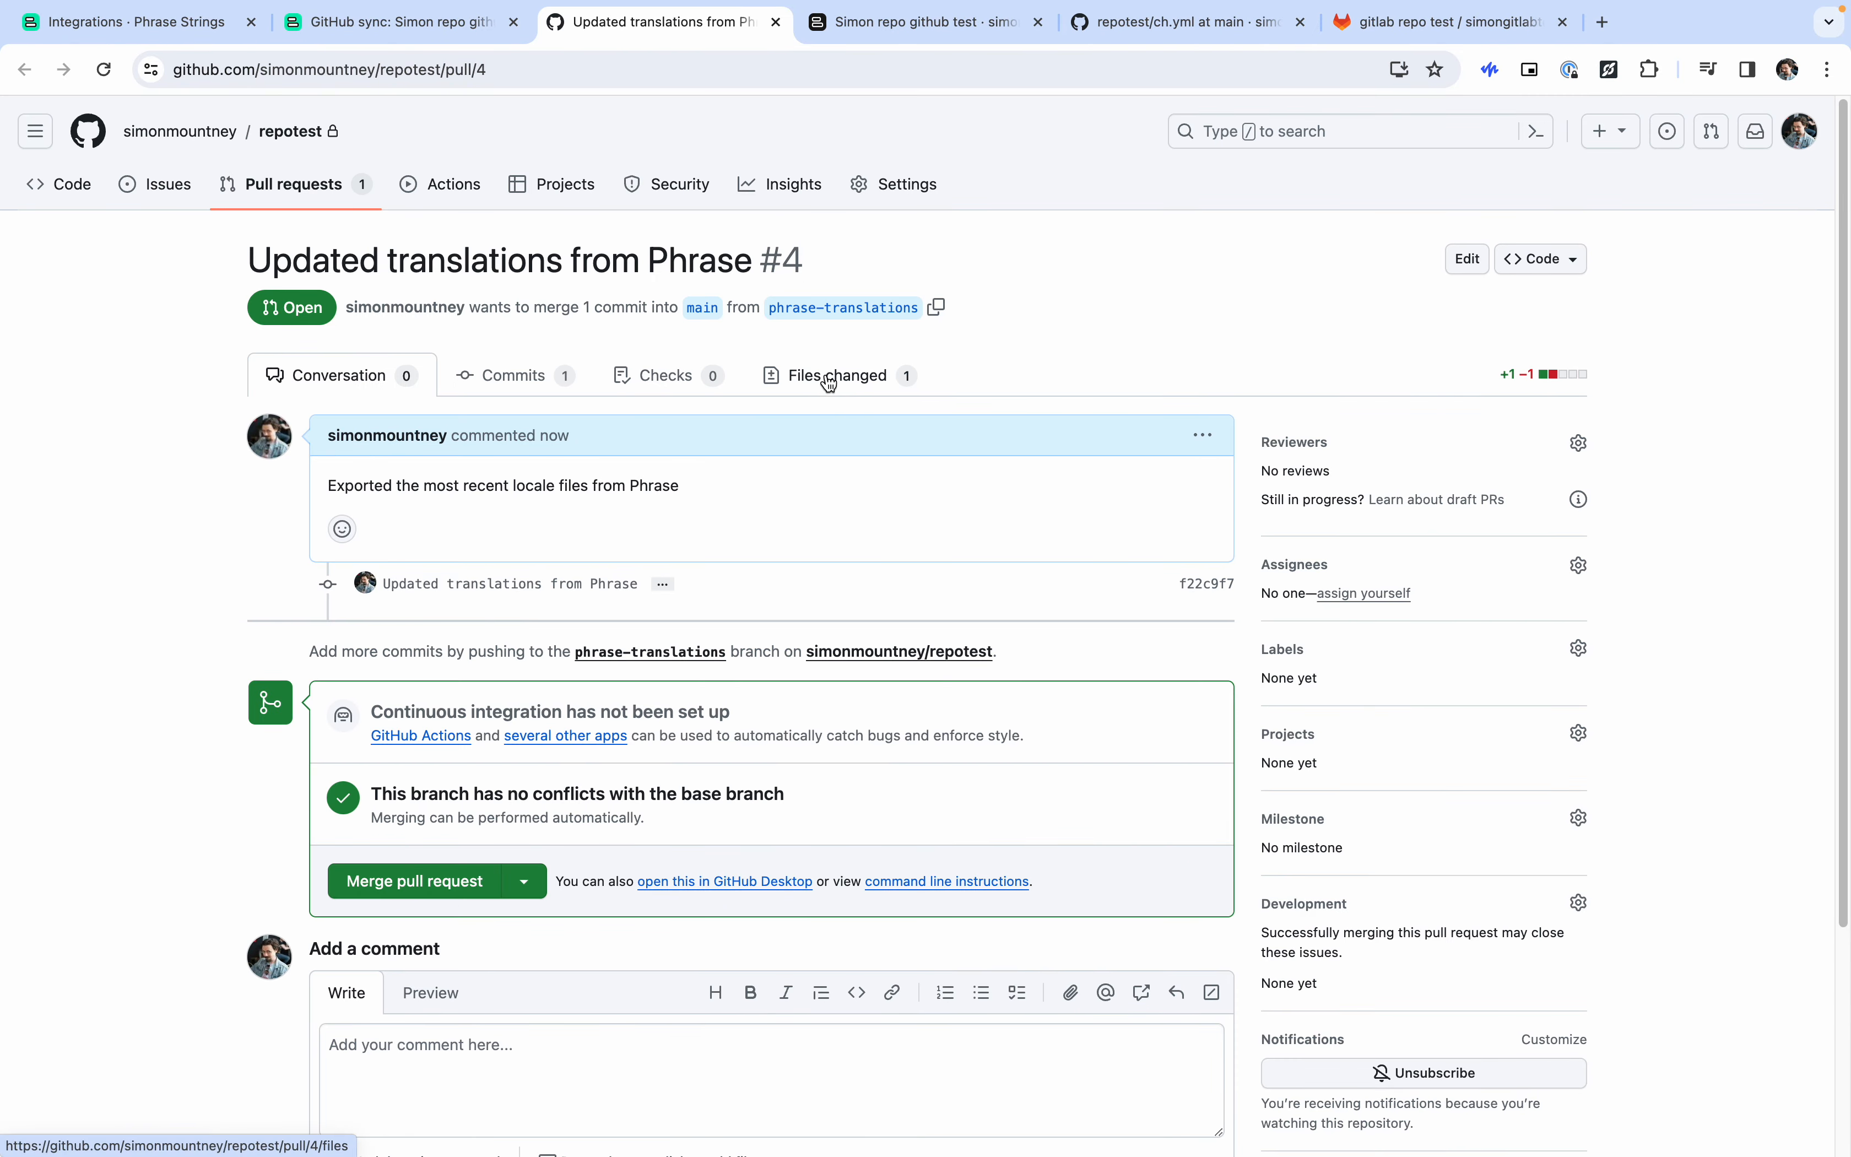
click(821, 386)
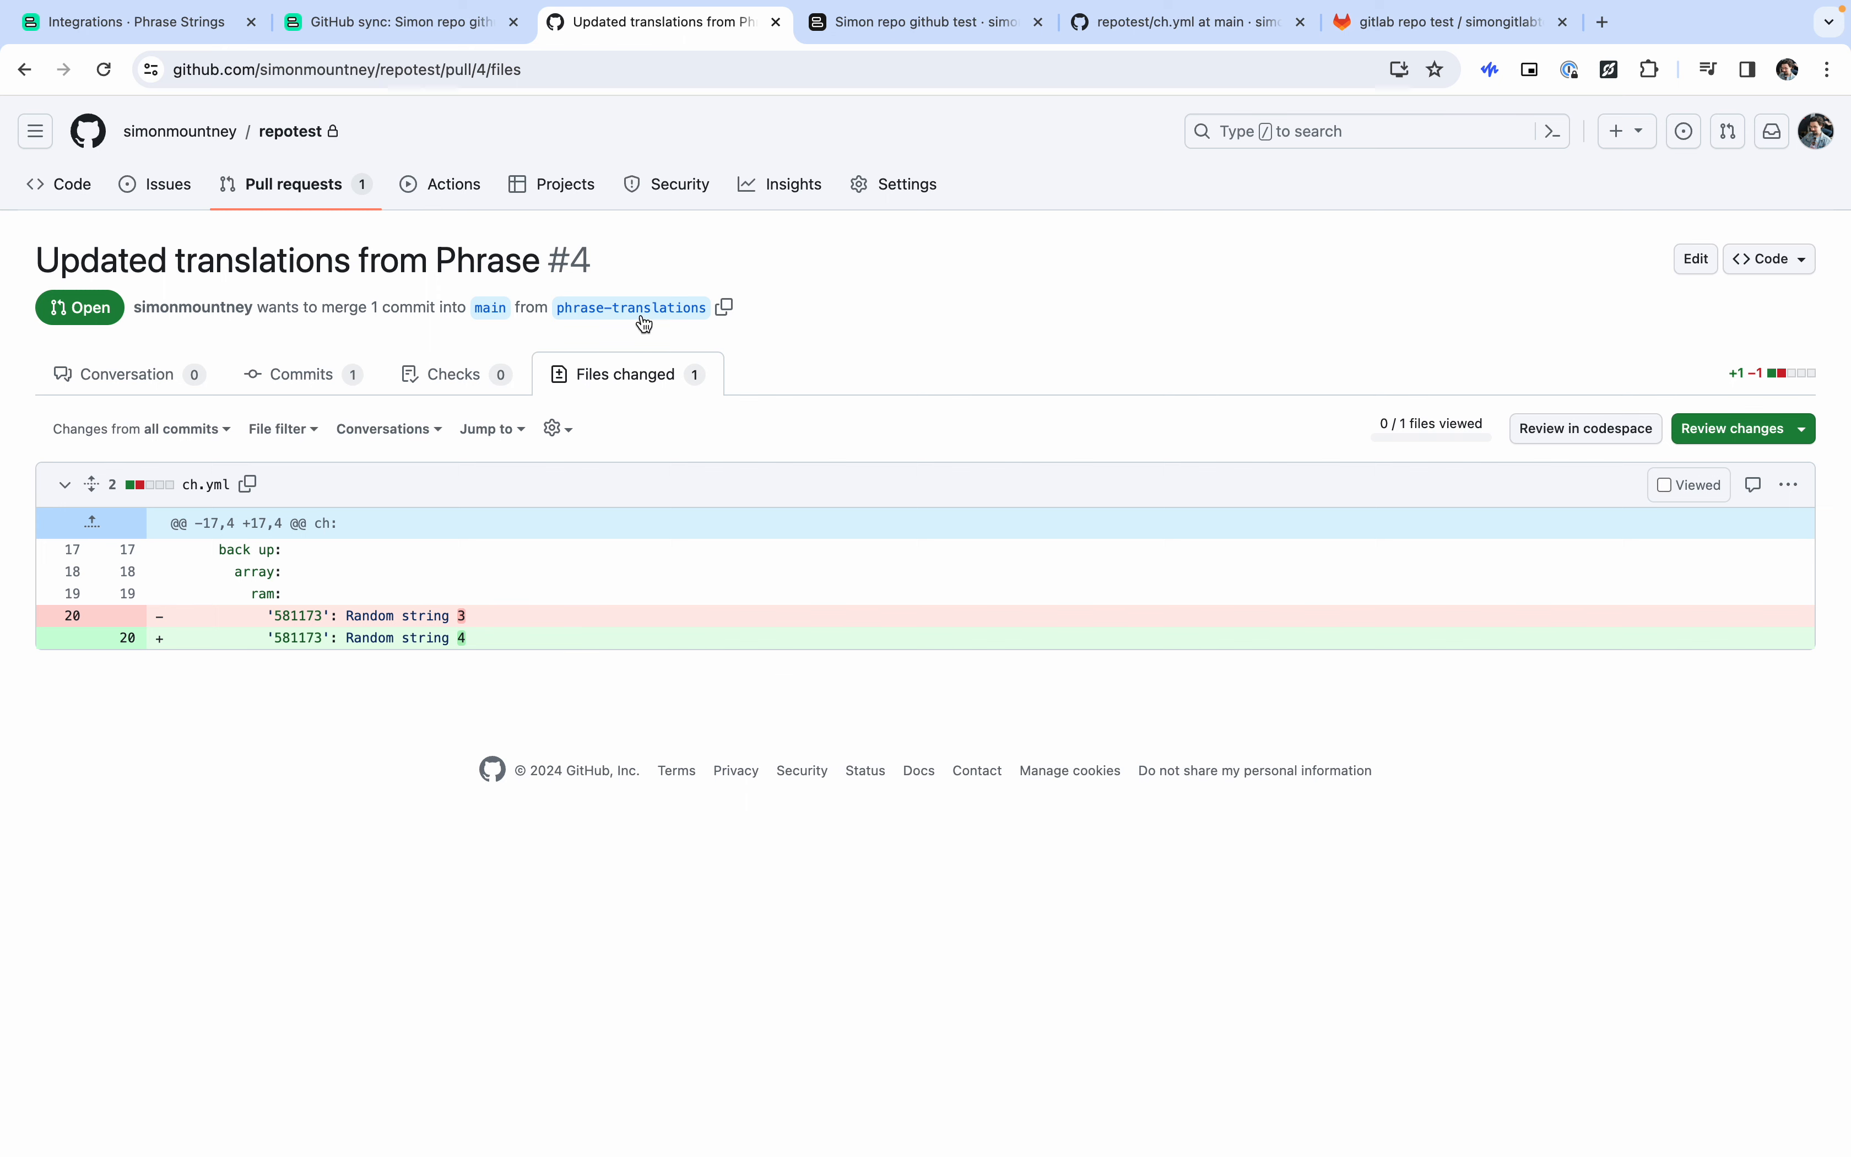
click(263, 134)
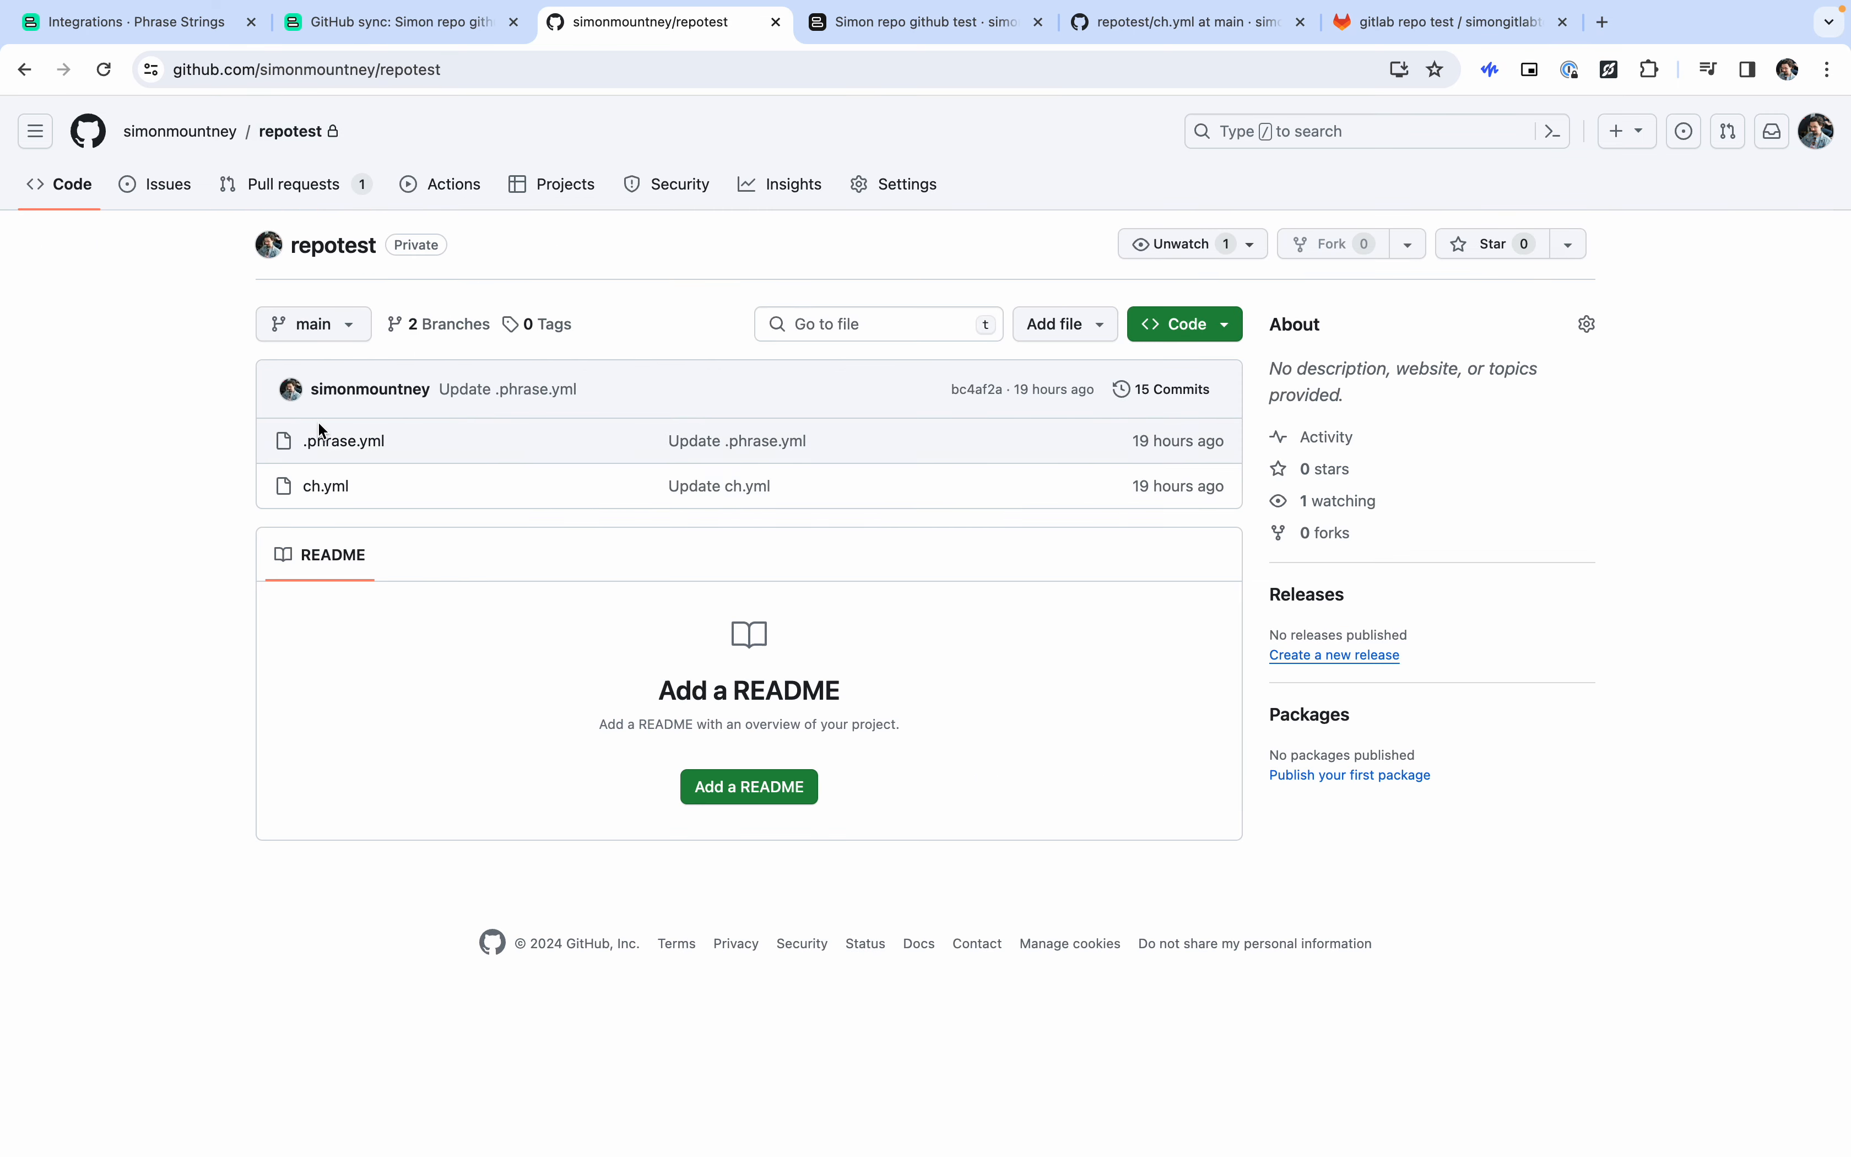
click(340, 489)
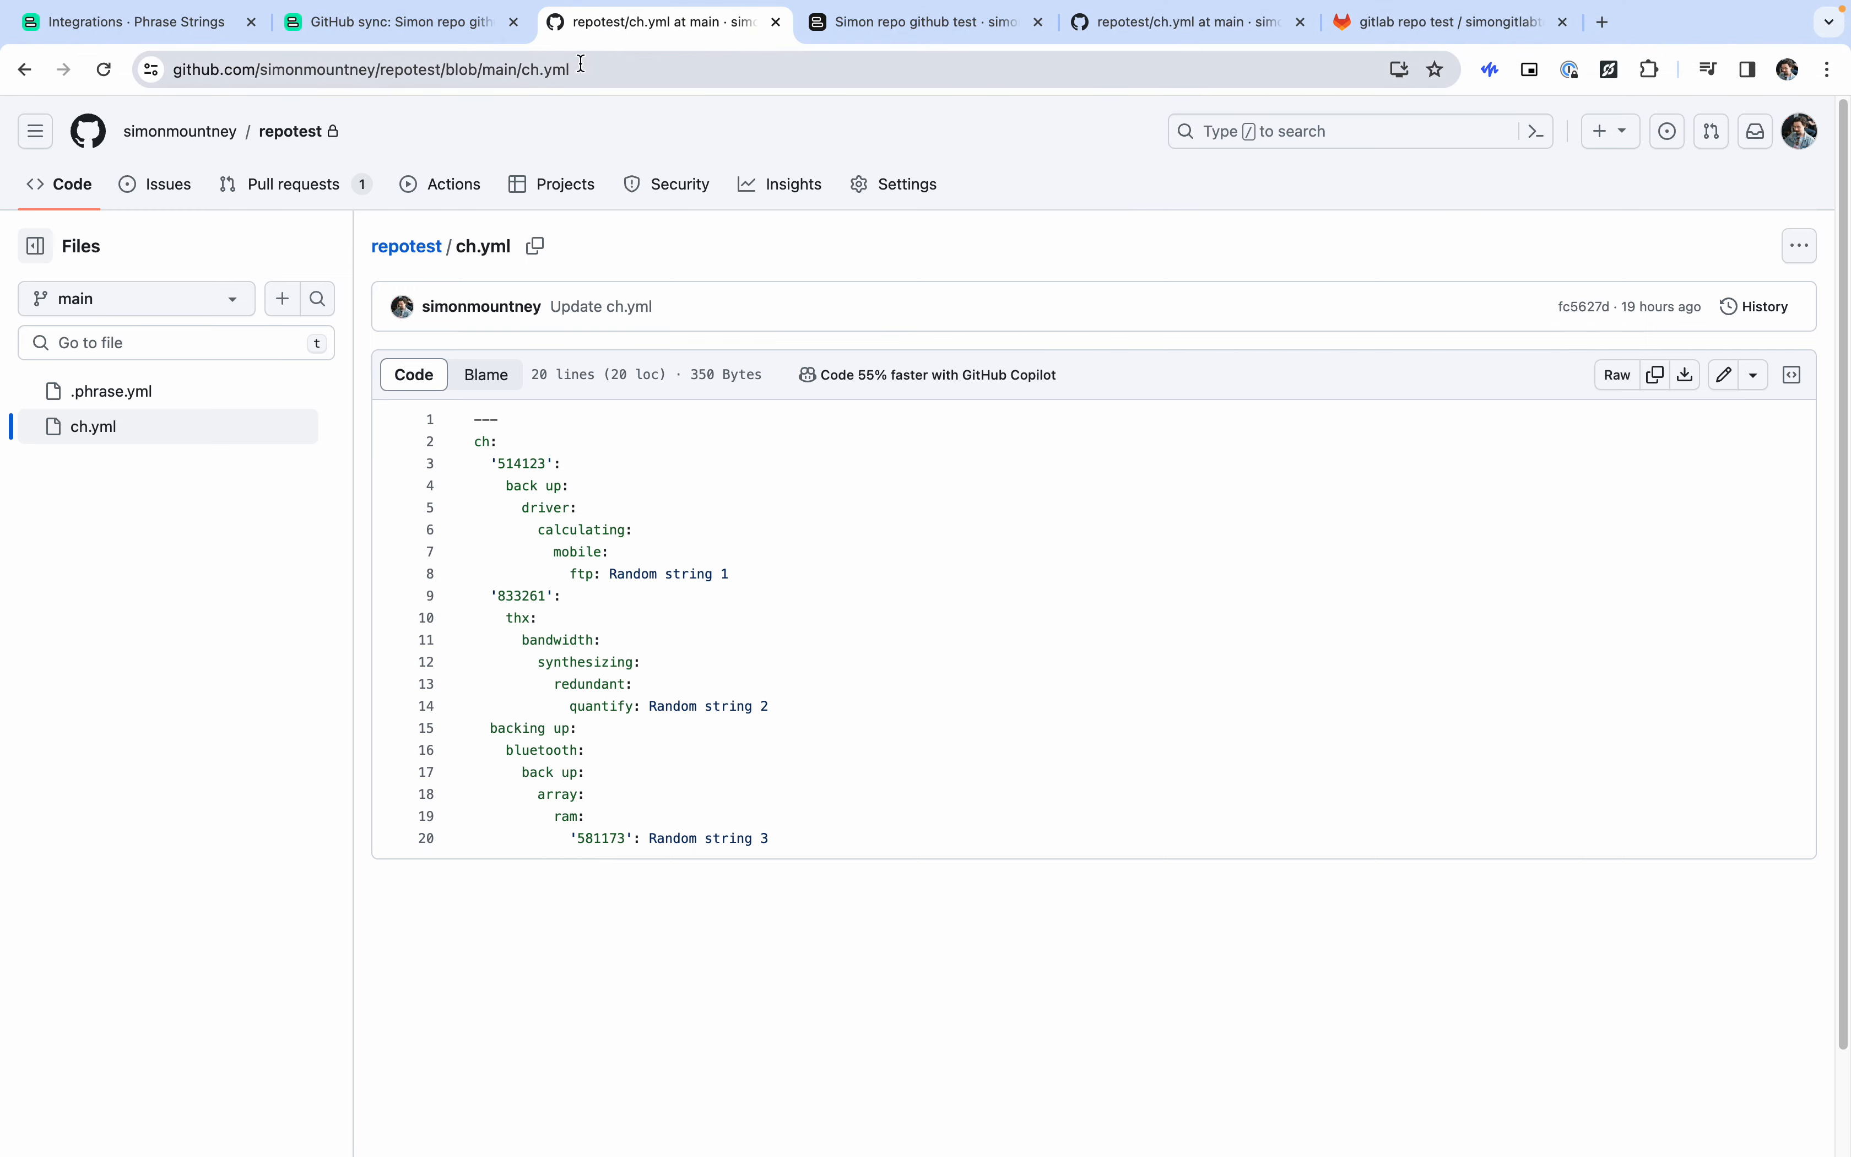
Start a new GitLab sync in Phrase's Repo Syncs and choose the GitLab test project as its Phrase project.
click(443, 24)
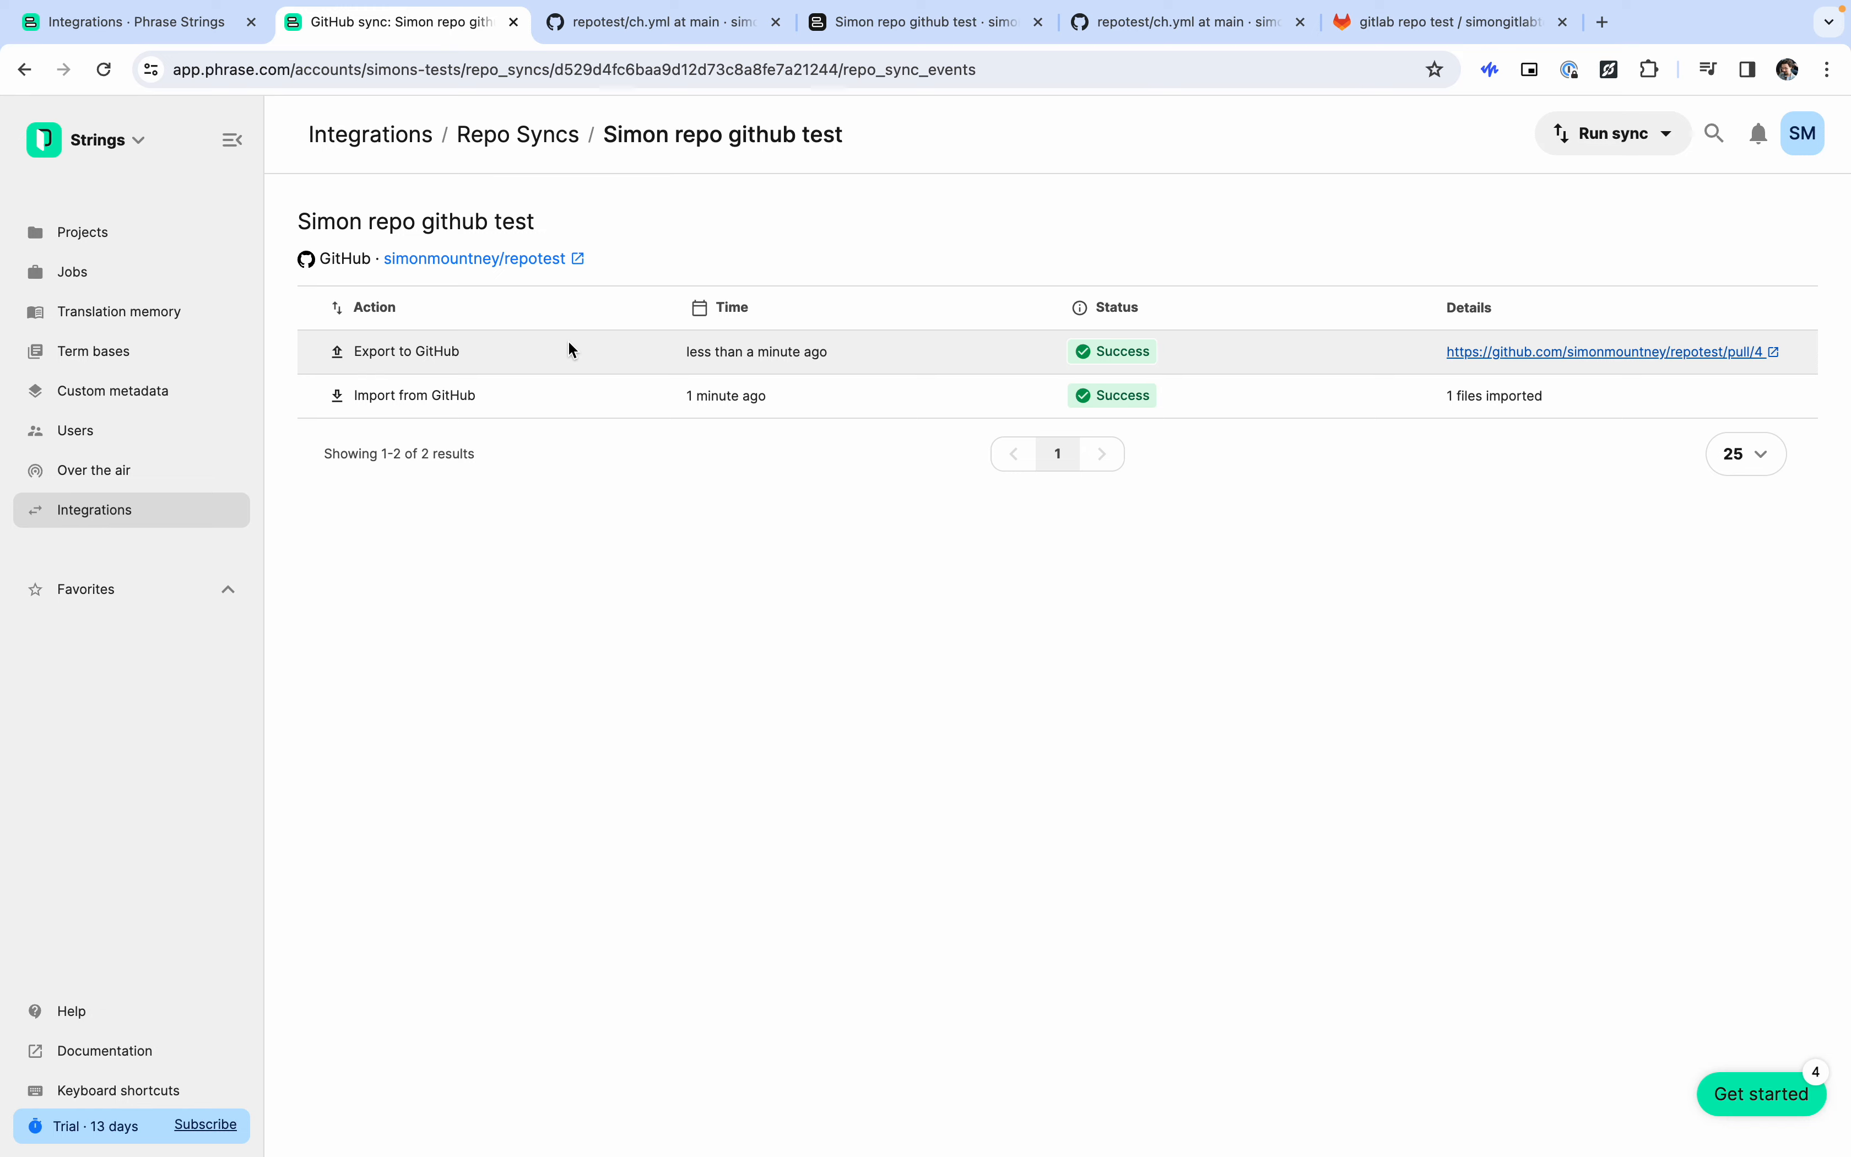
click(537, 145)
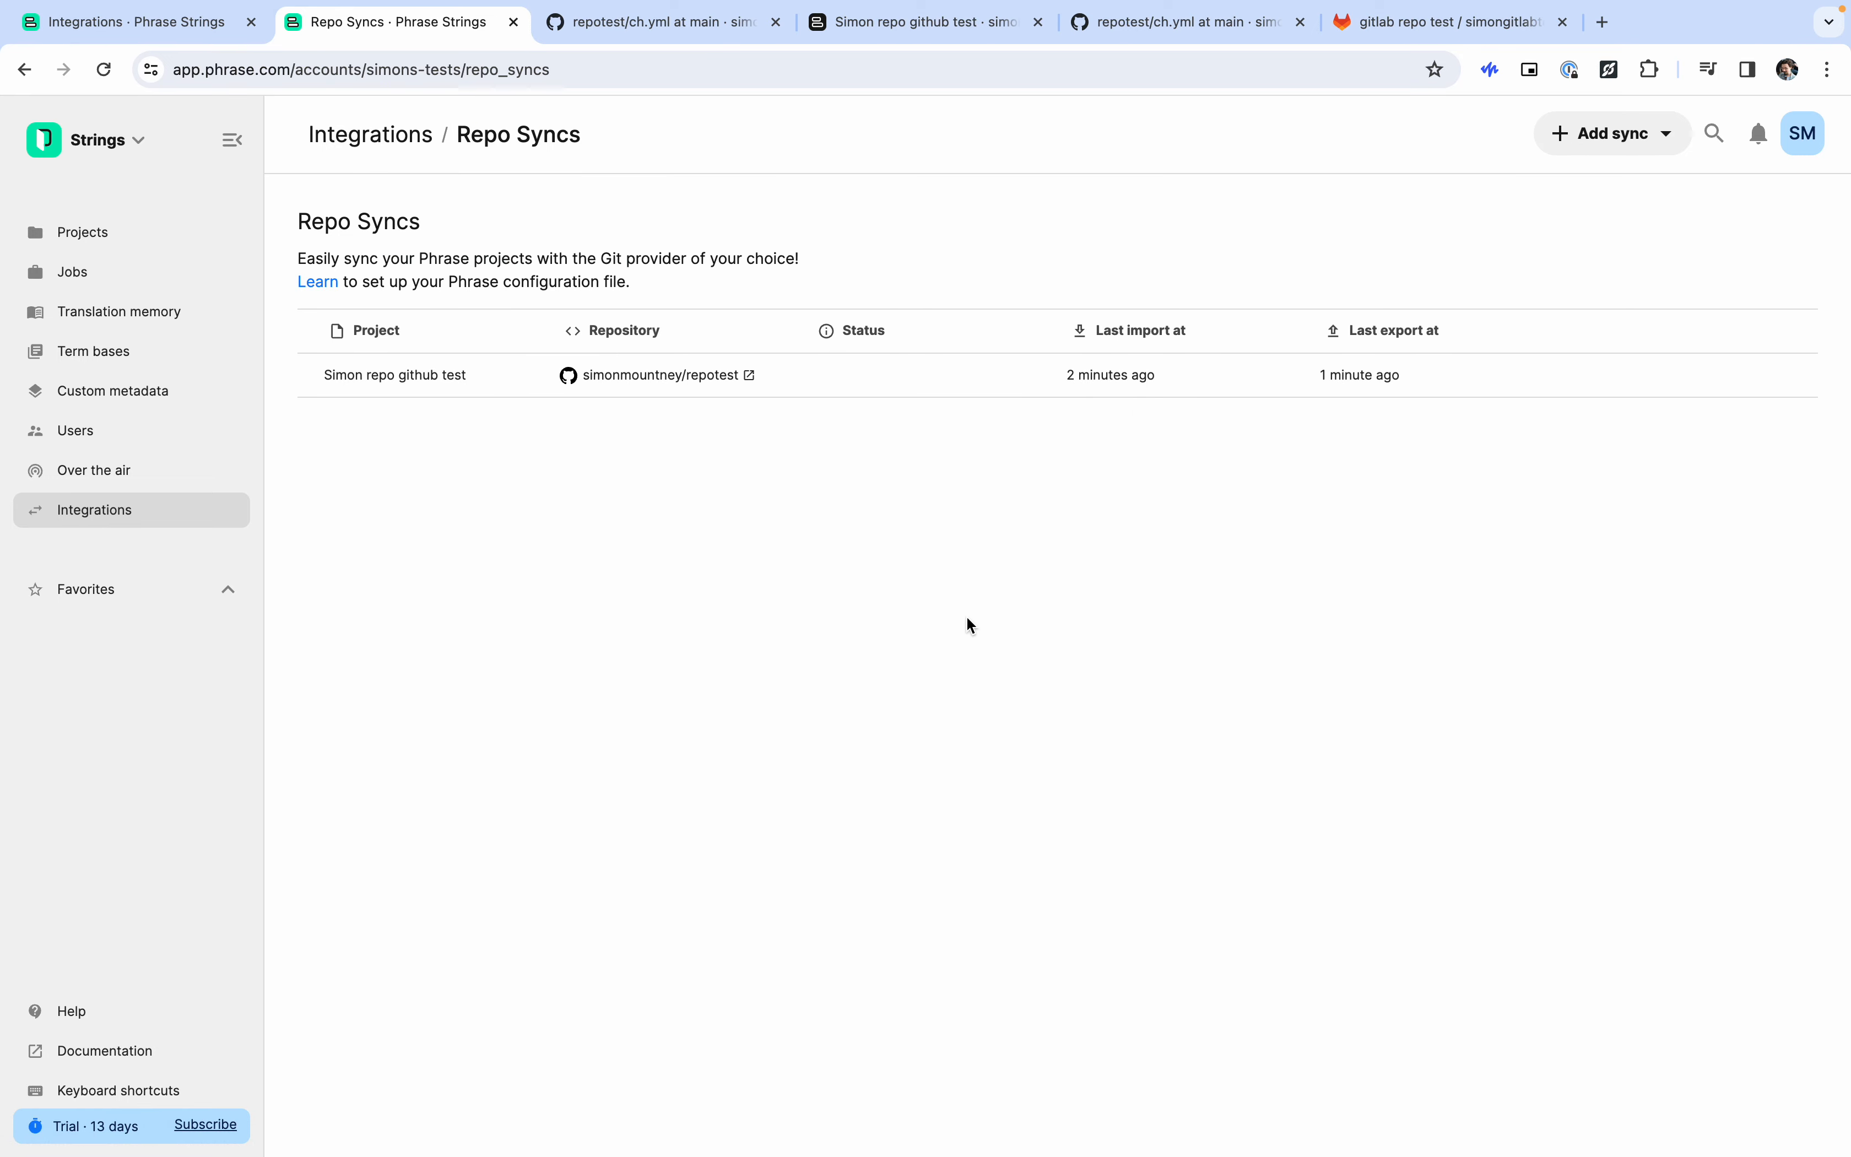
click(1614, 134)
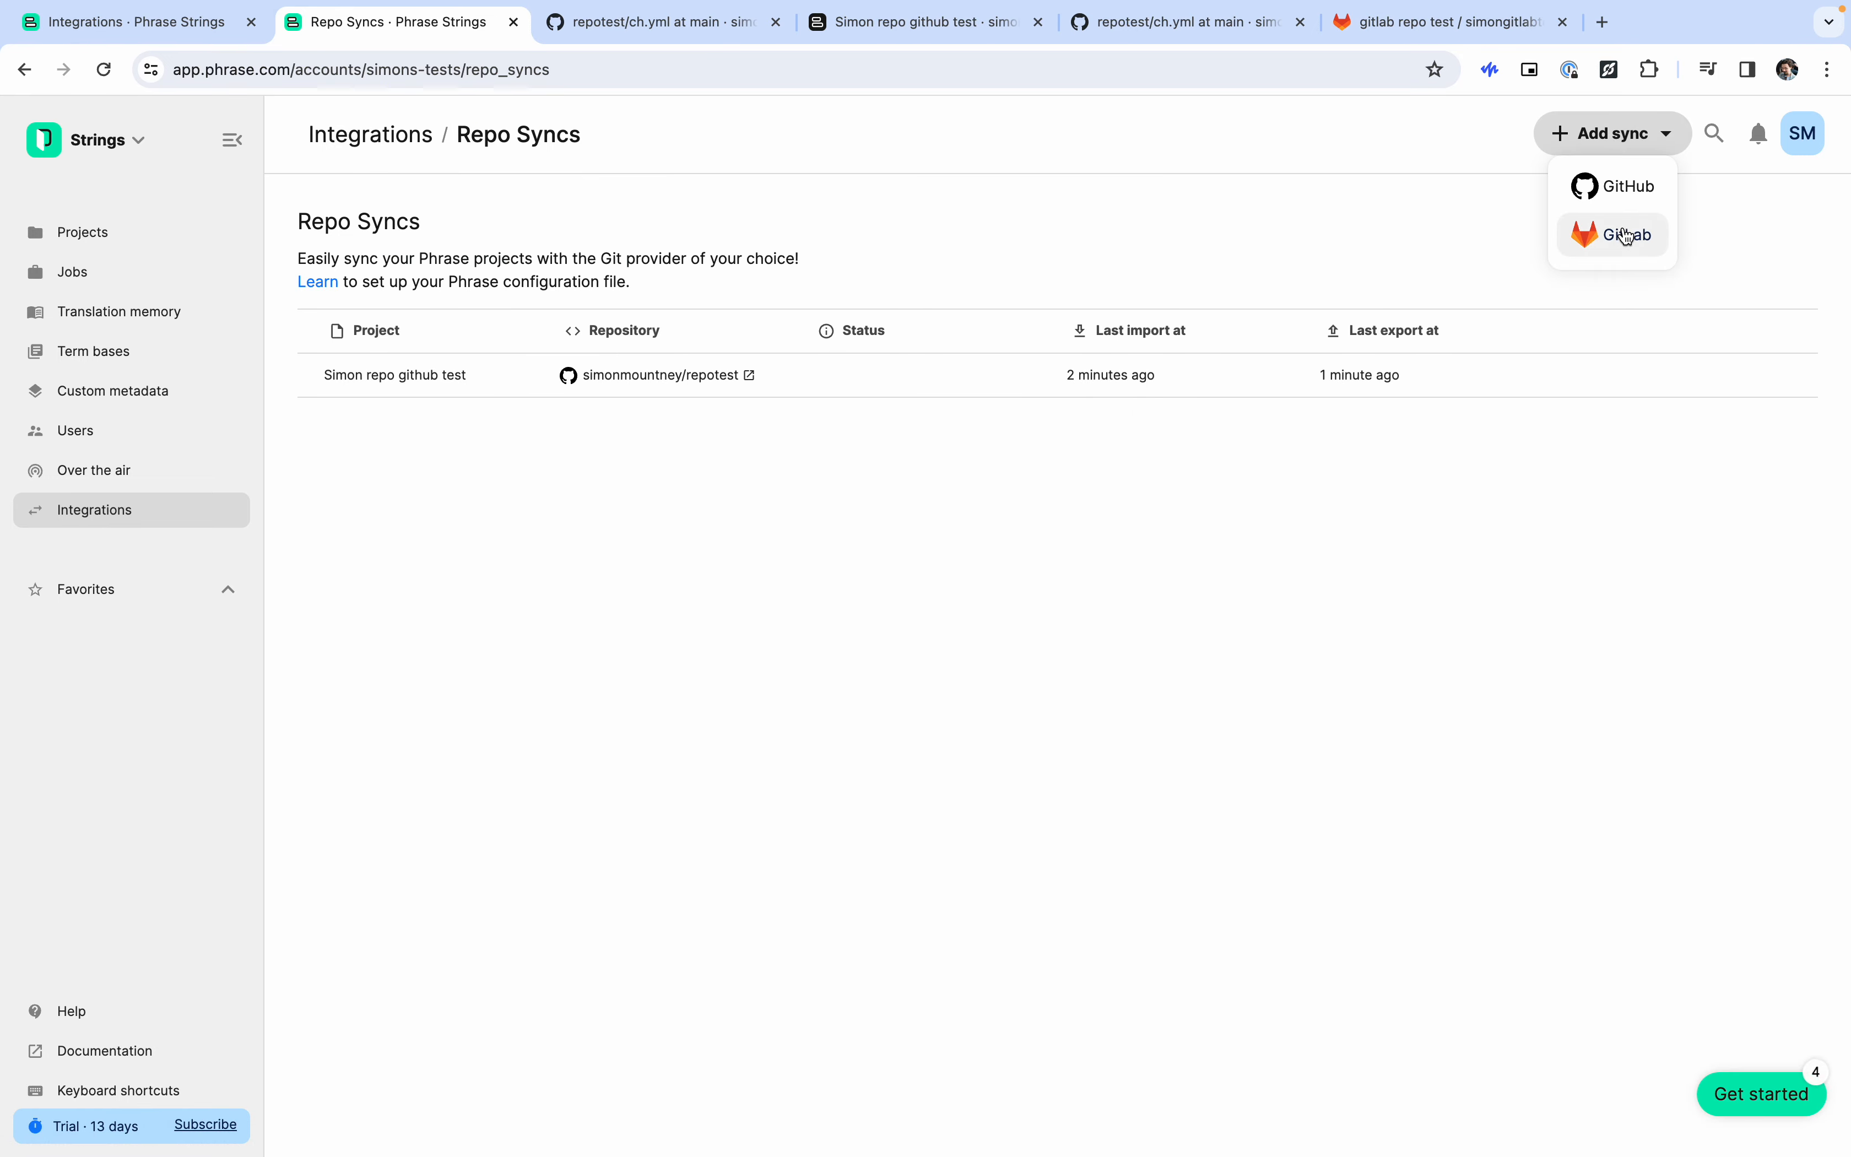
key(Return)
click(678, 374)
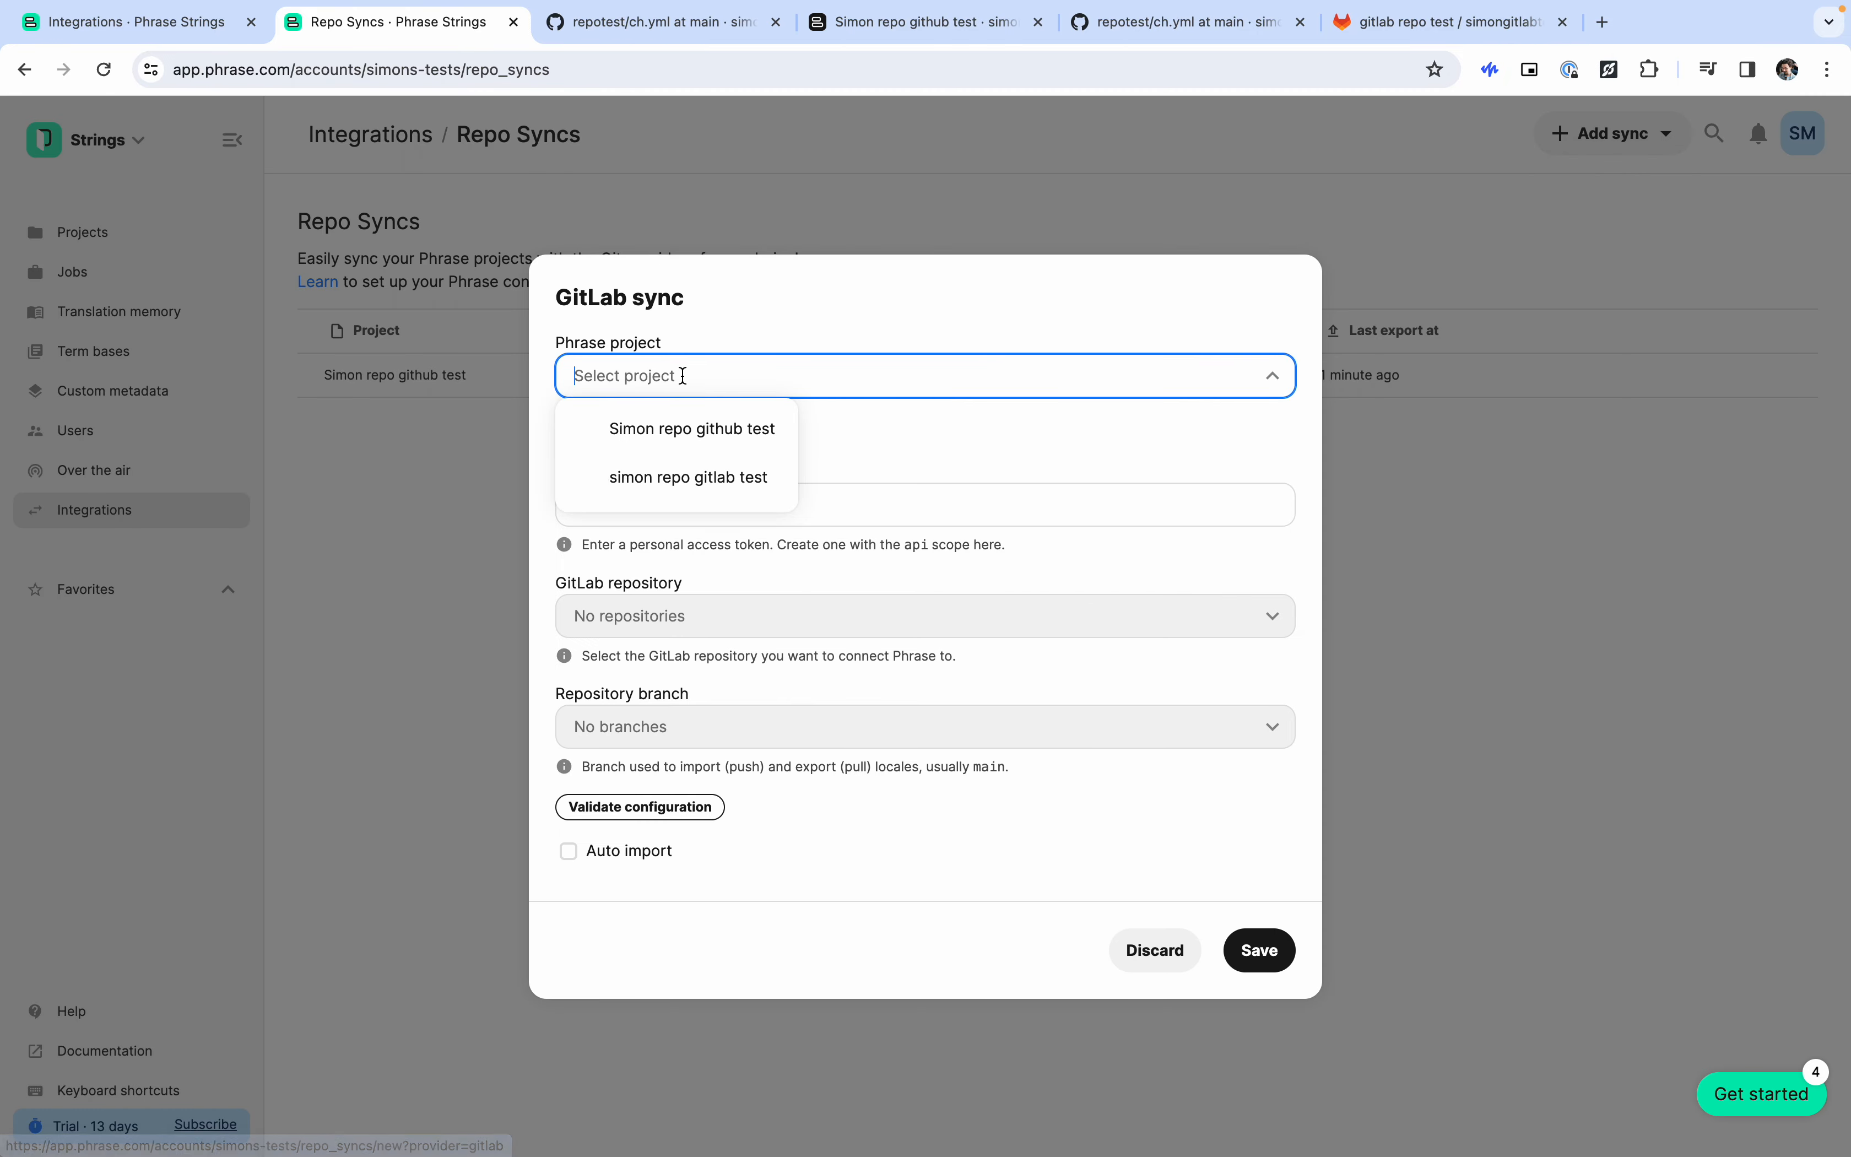
click(741, 479)
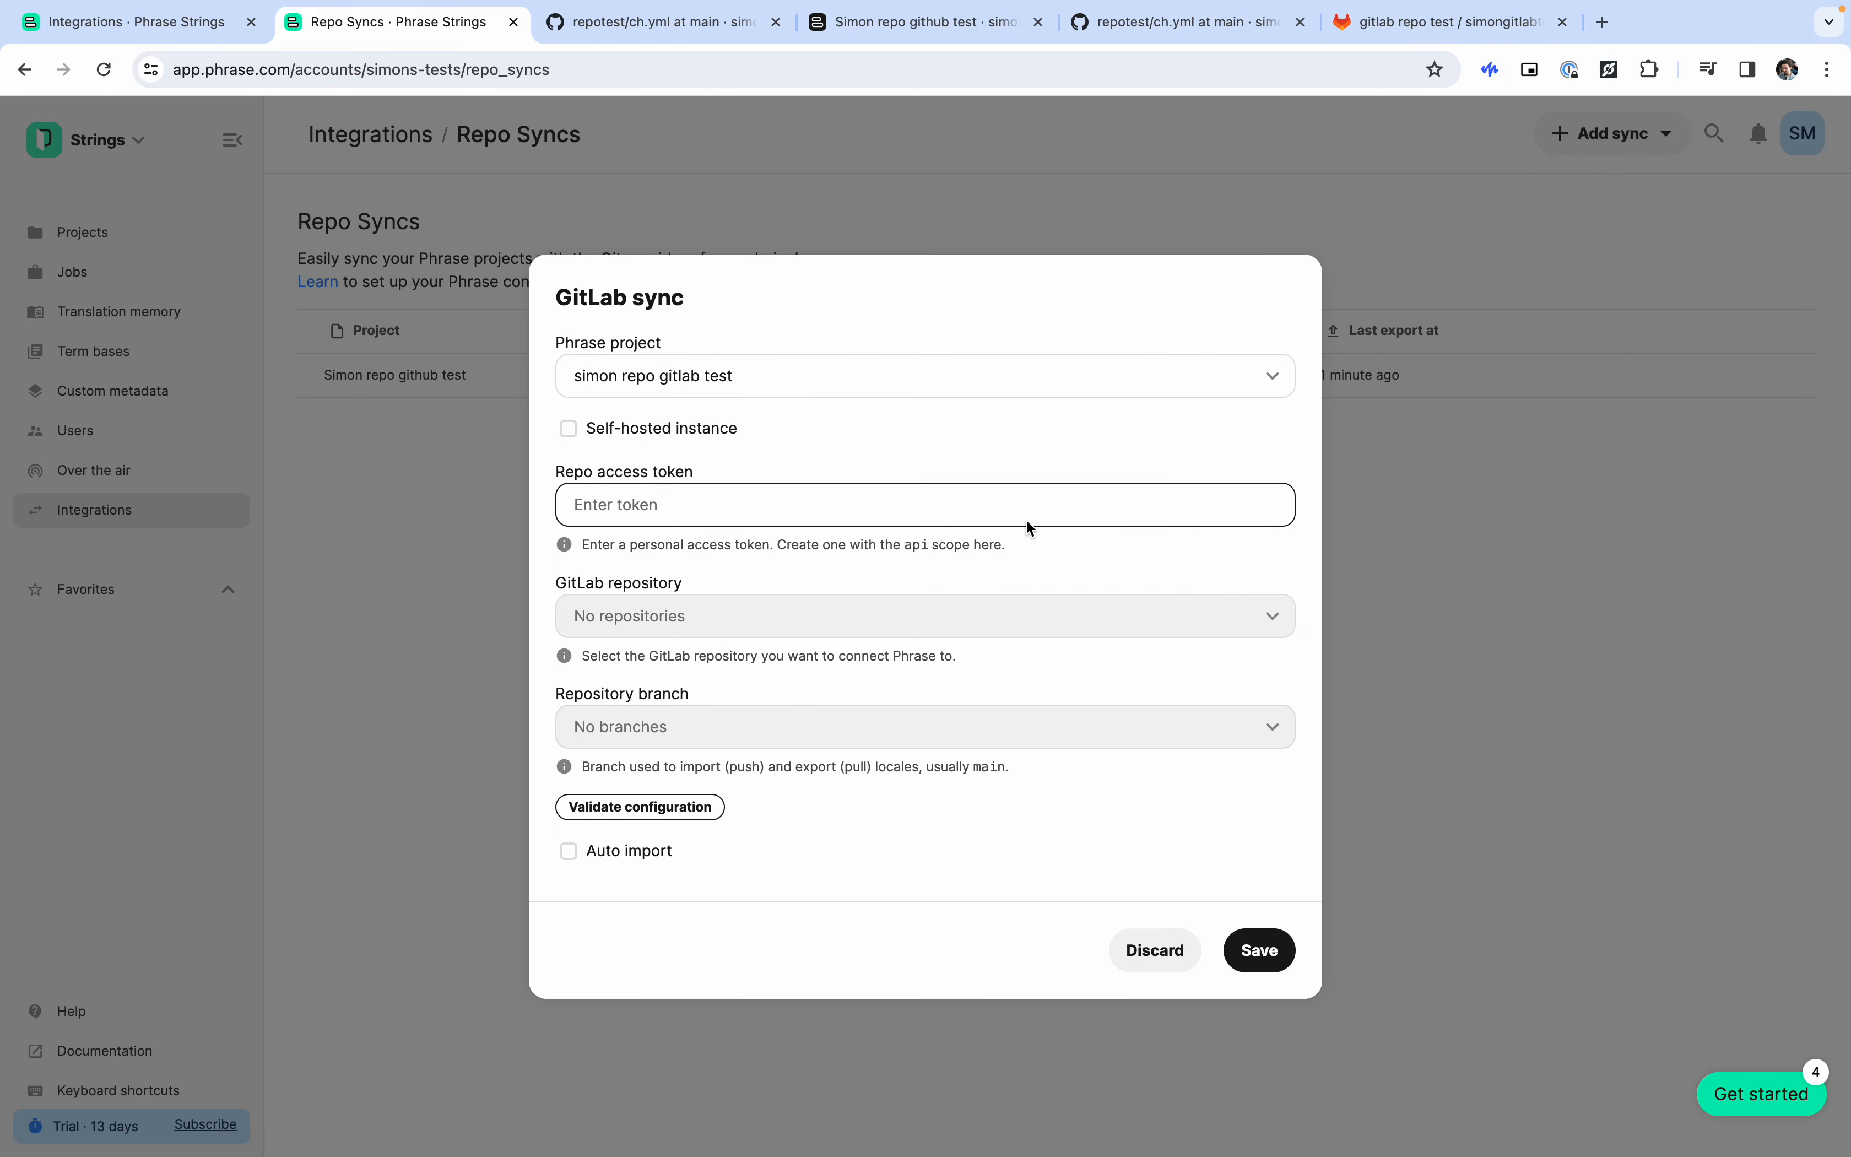
Paste the GitLab personal access token as the sync's repo access token and load the repository list.
key(super+Tab)
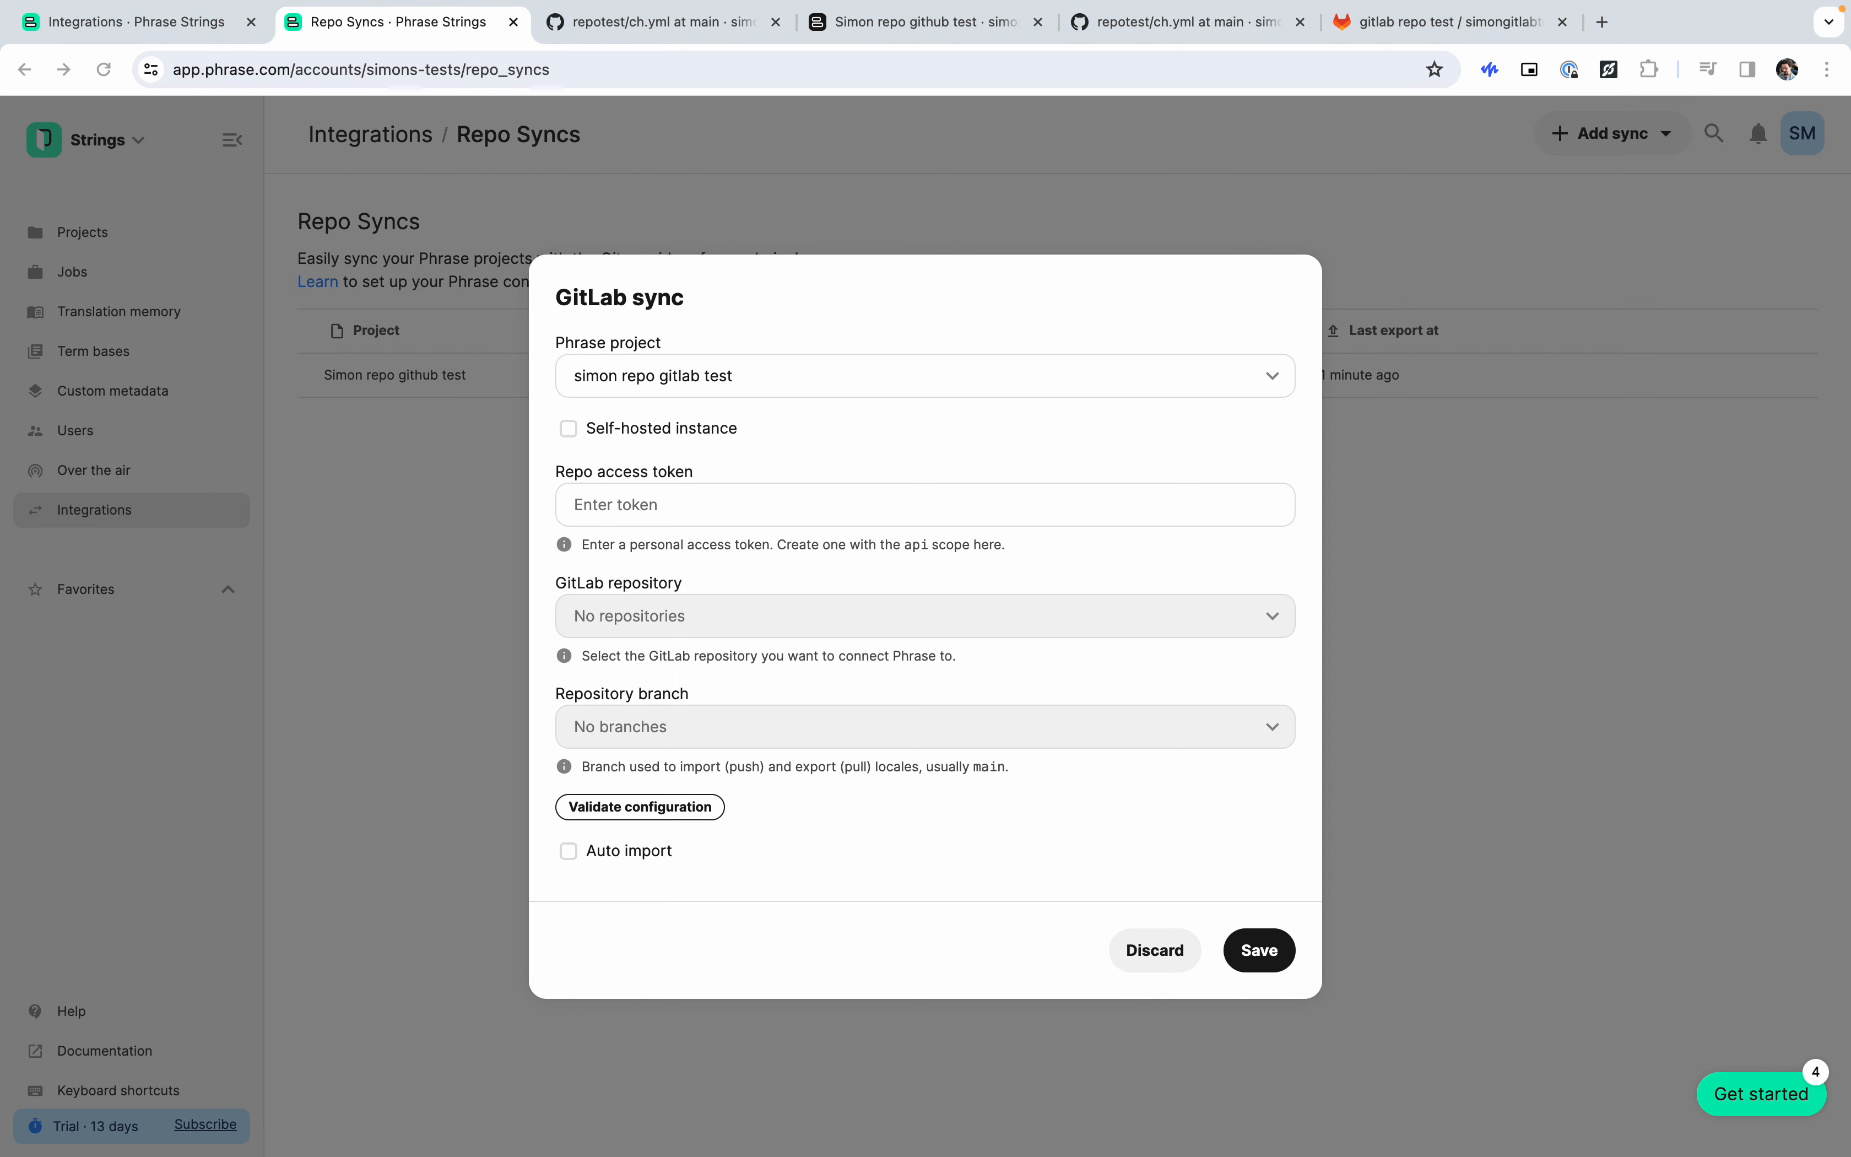
click(776, 509)
key(super+v)
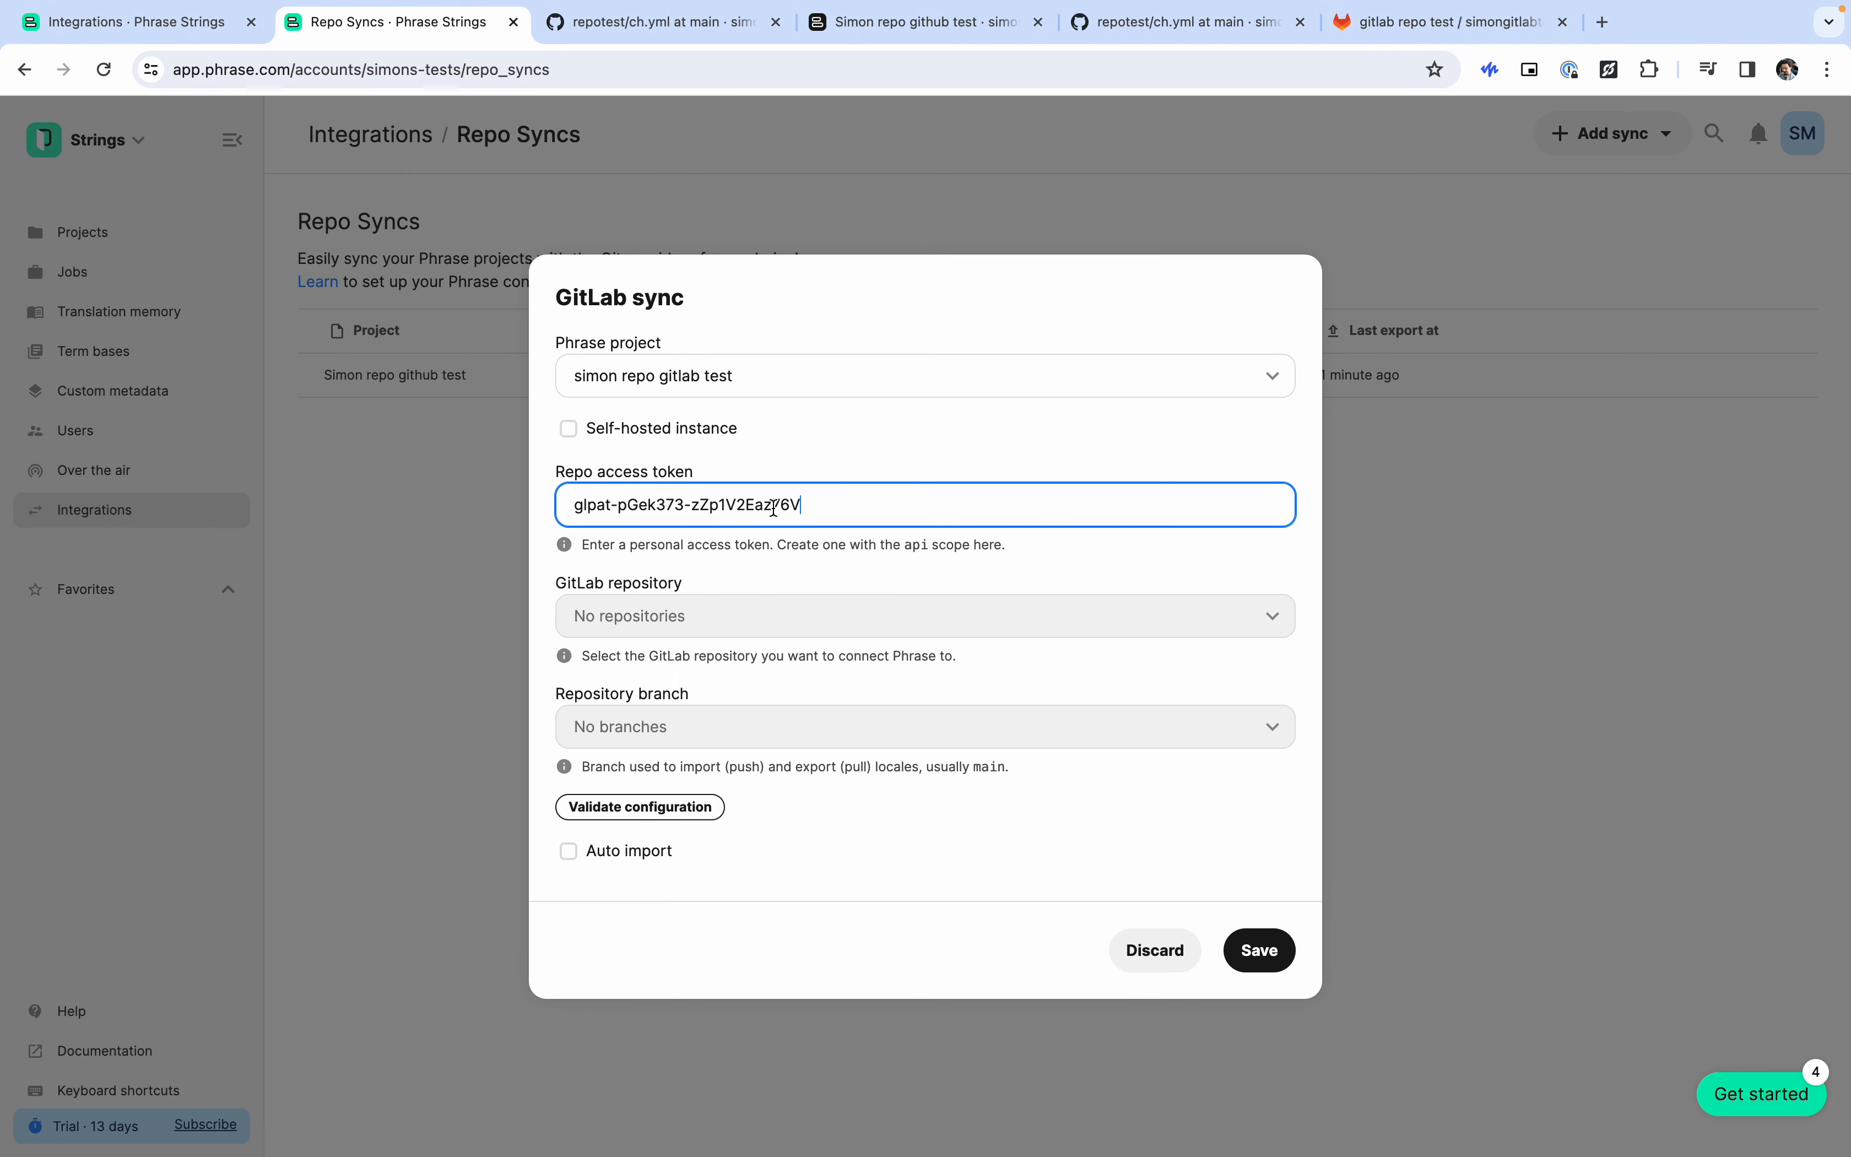
click(711, 616)
Choose the test repository under gitlab-repo-test with its main branch for the GitLab sync.
click(764, 624)
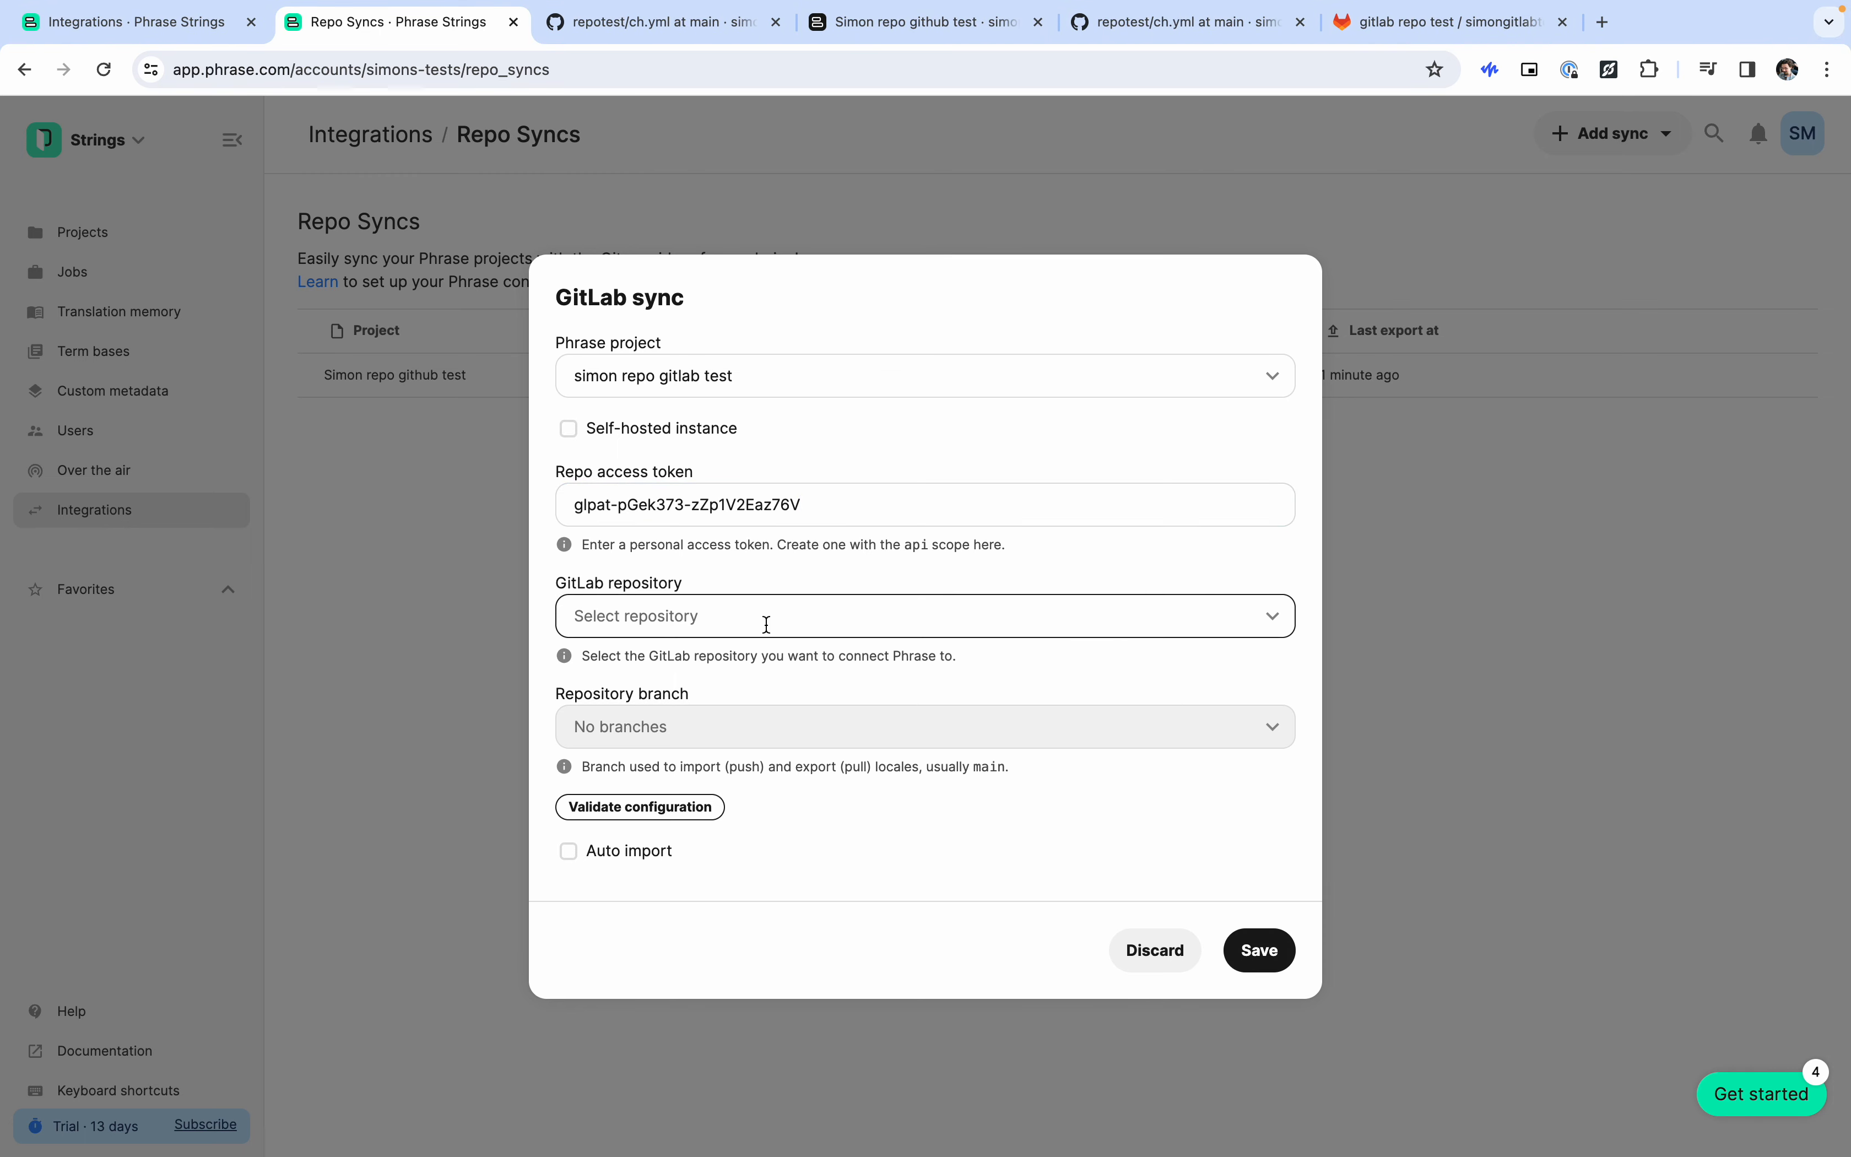
click(756, 667)
click(727, 727)
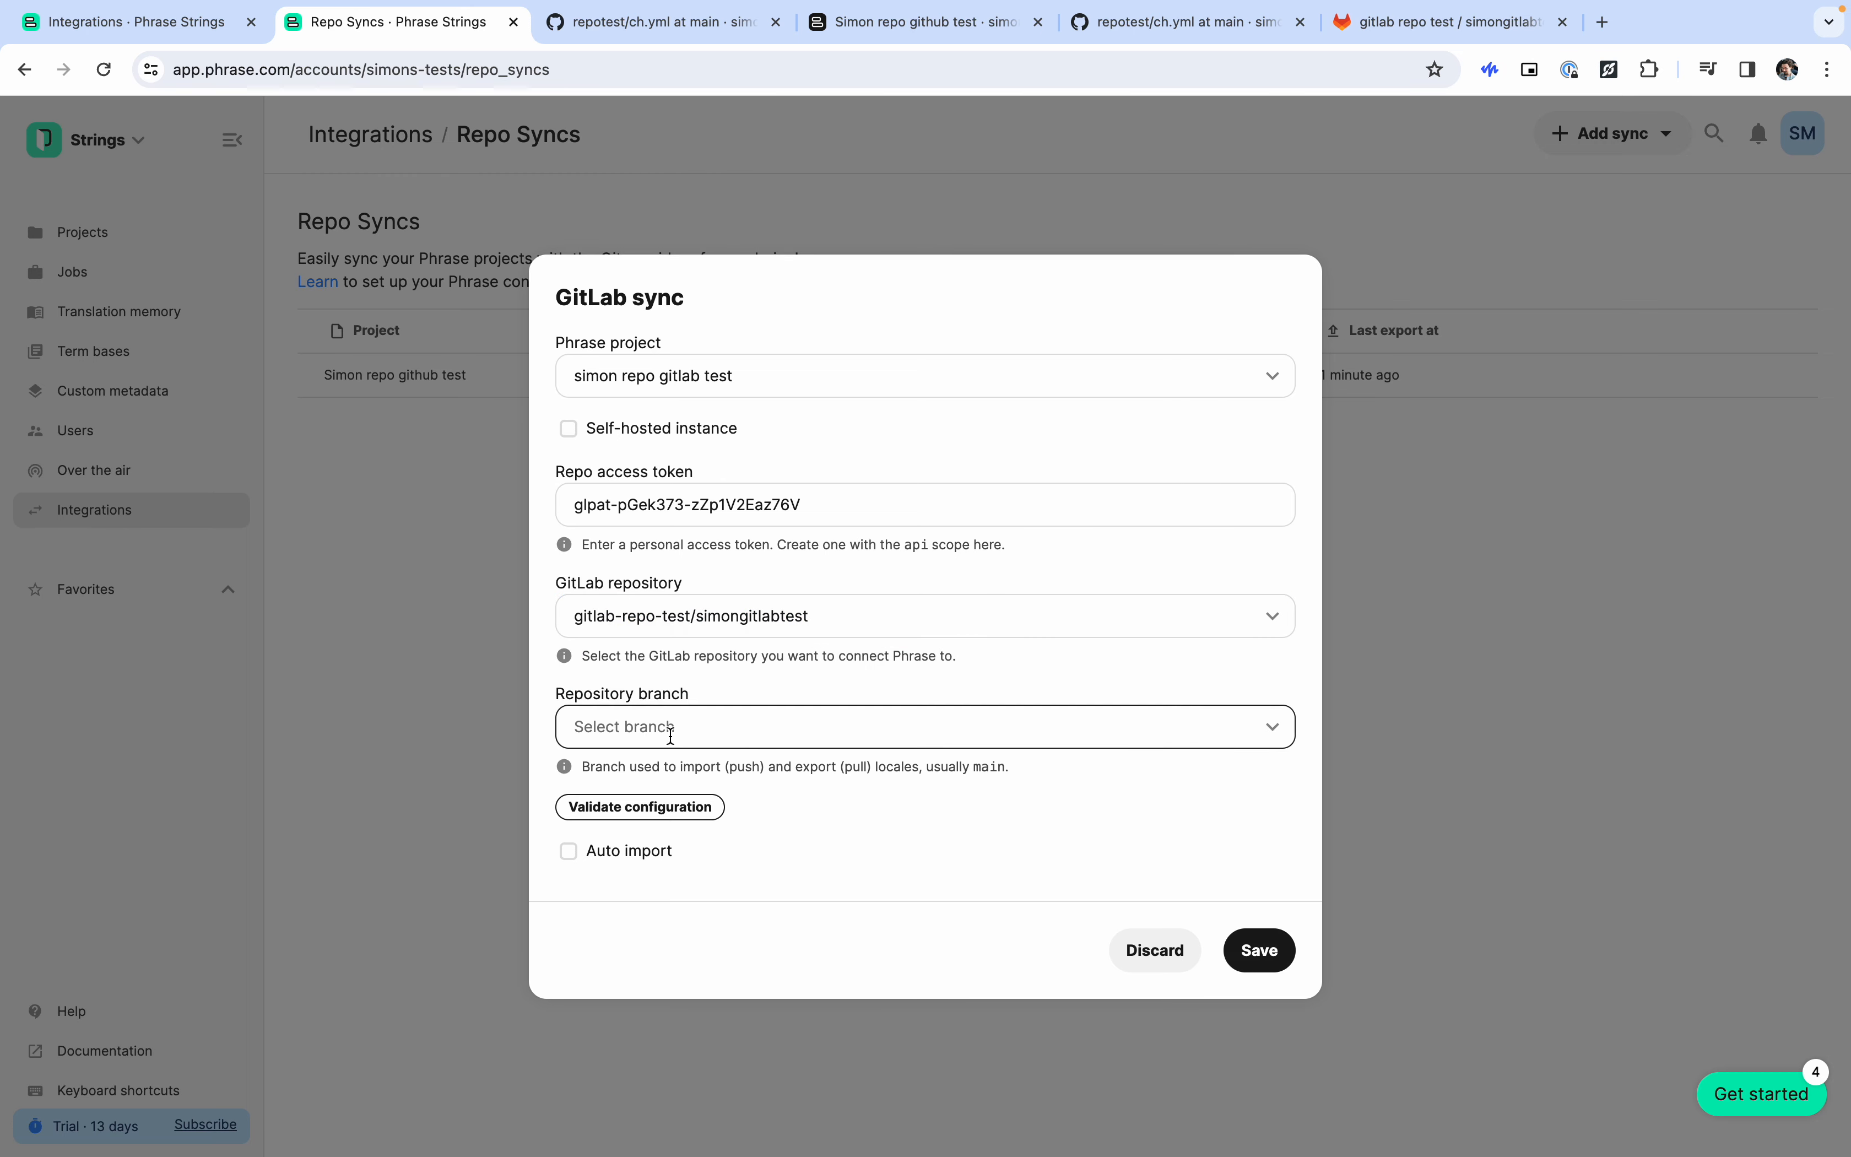
click(622, 779)
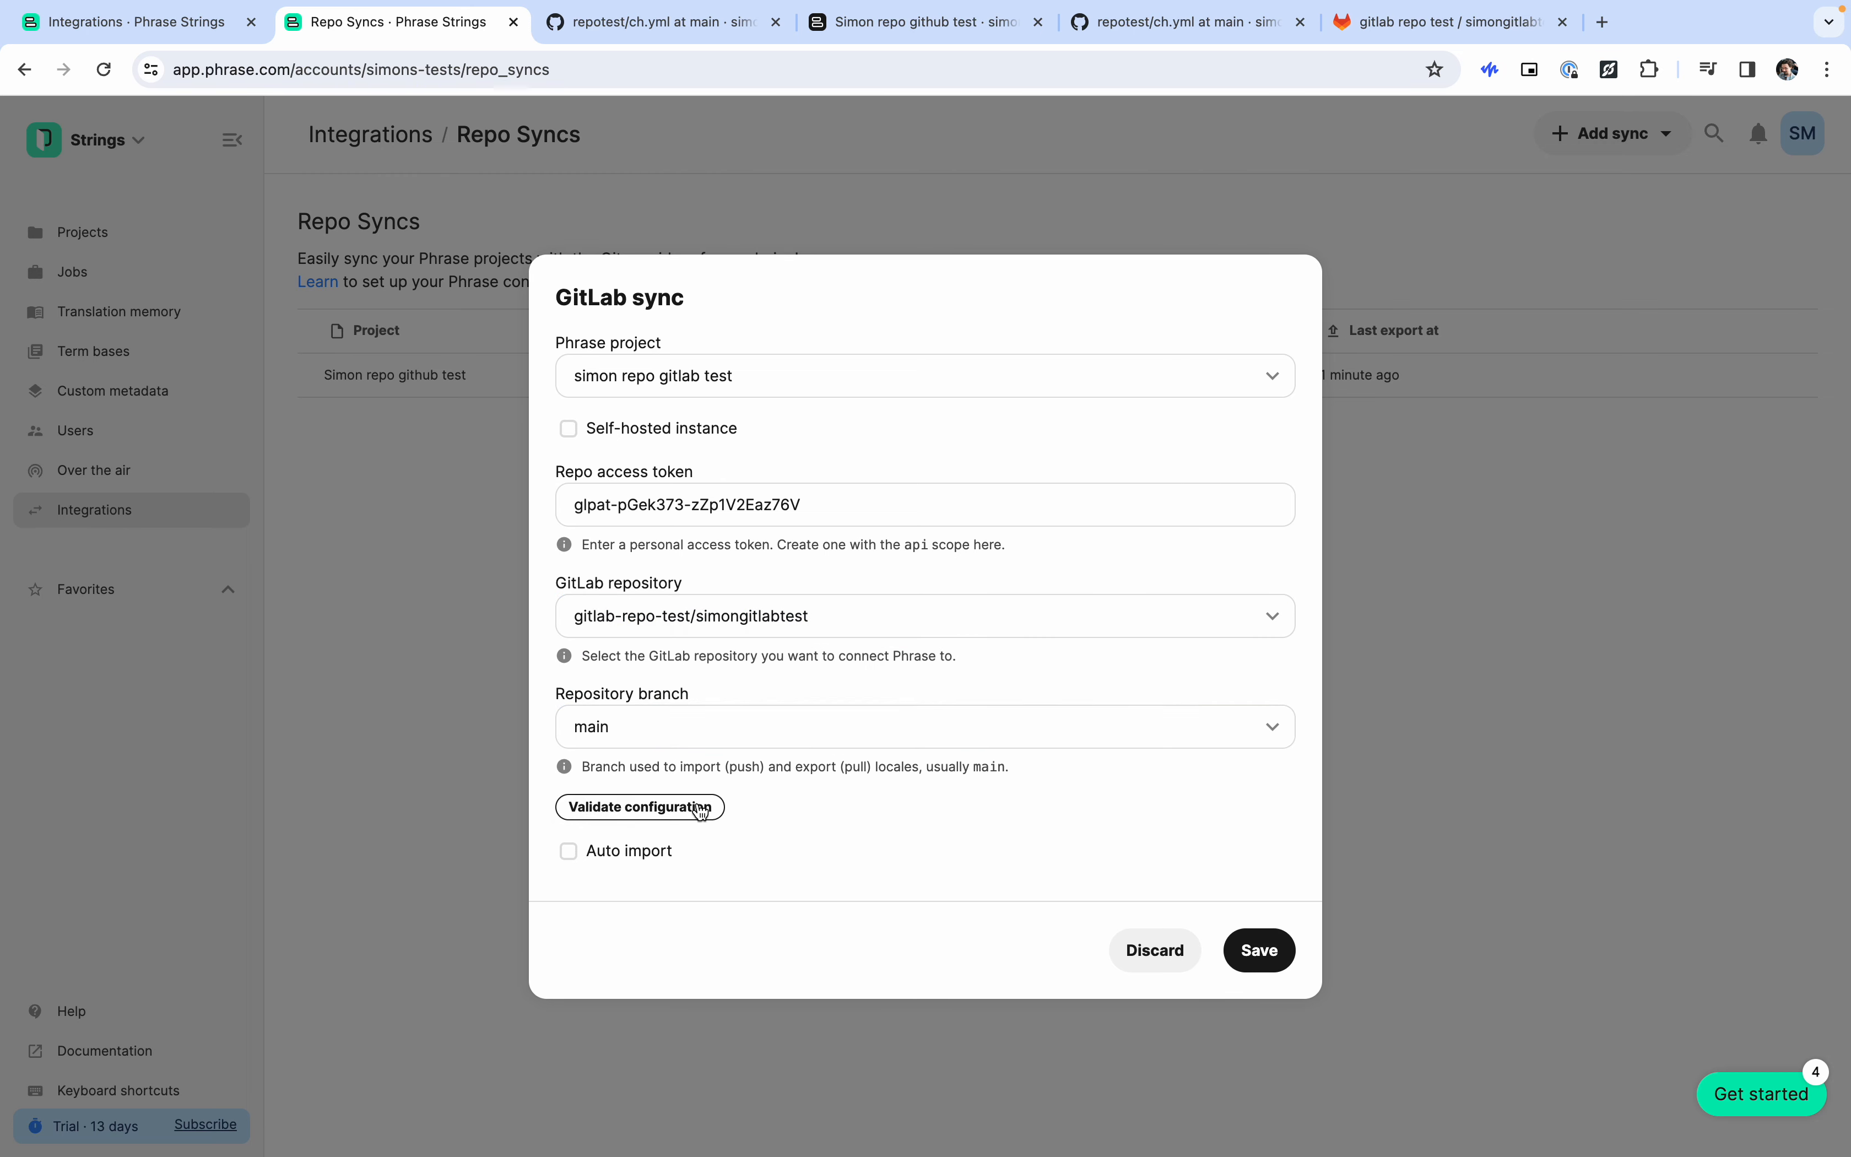
Validate the GitLab sync's configuration and save the sync.
click(670, 809)
scroll(991, 845, down, 5)
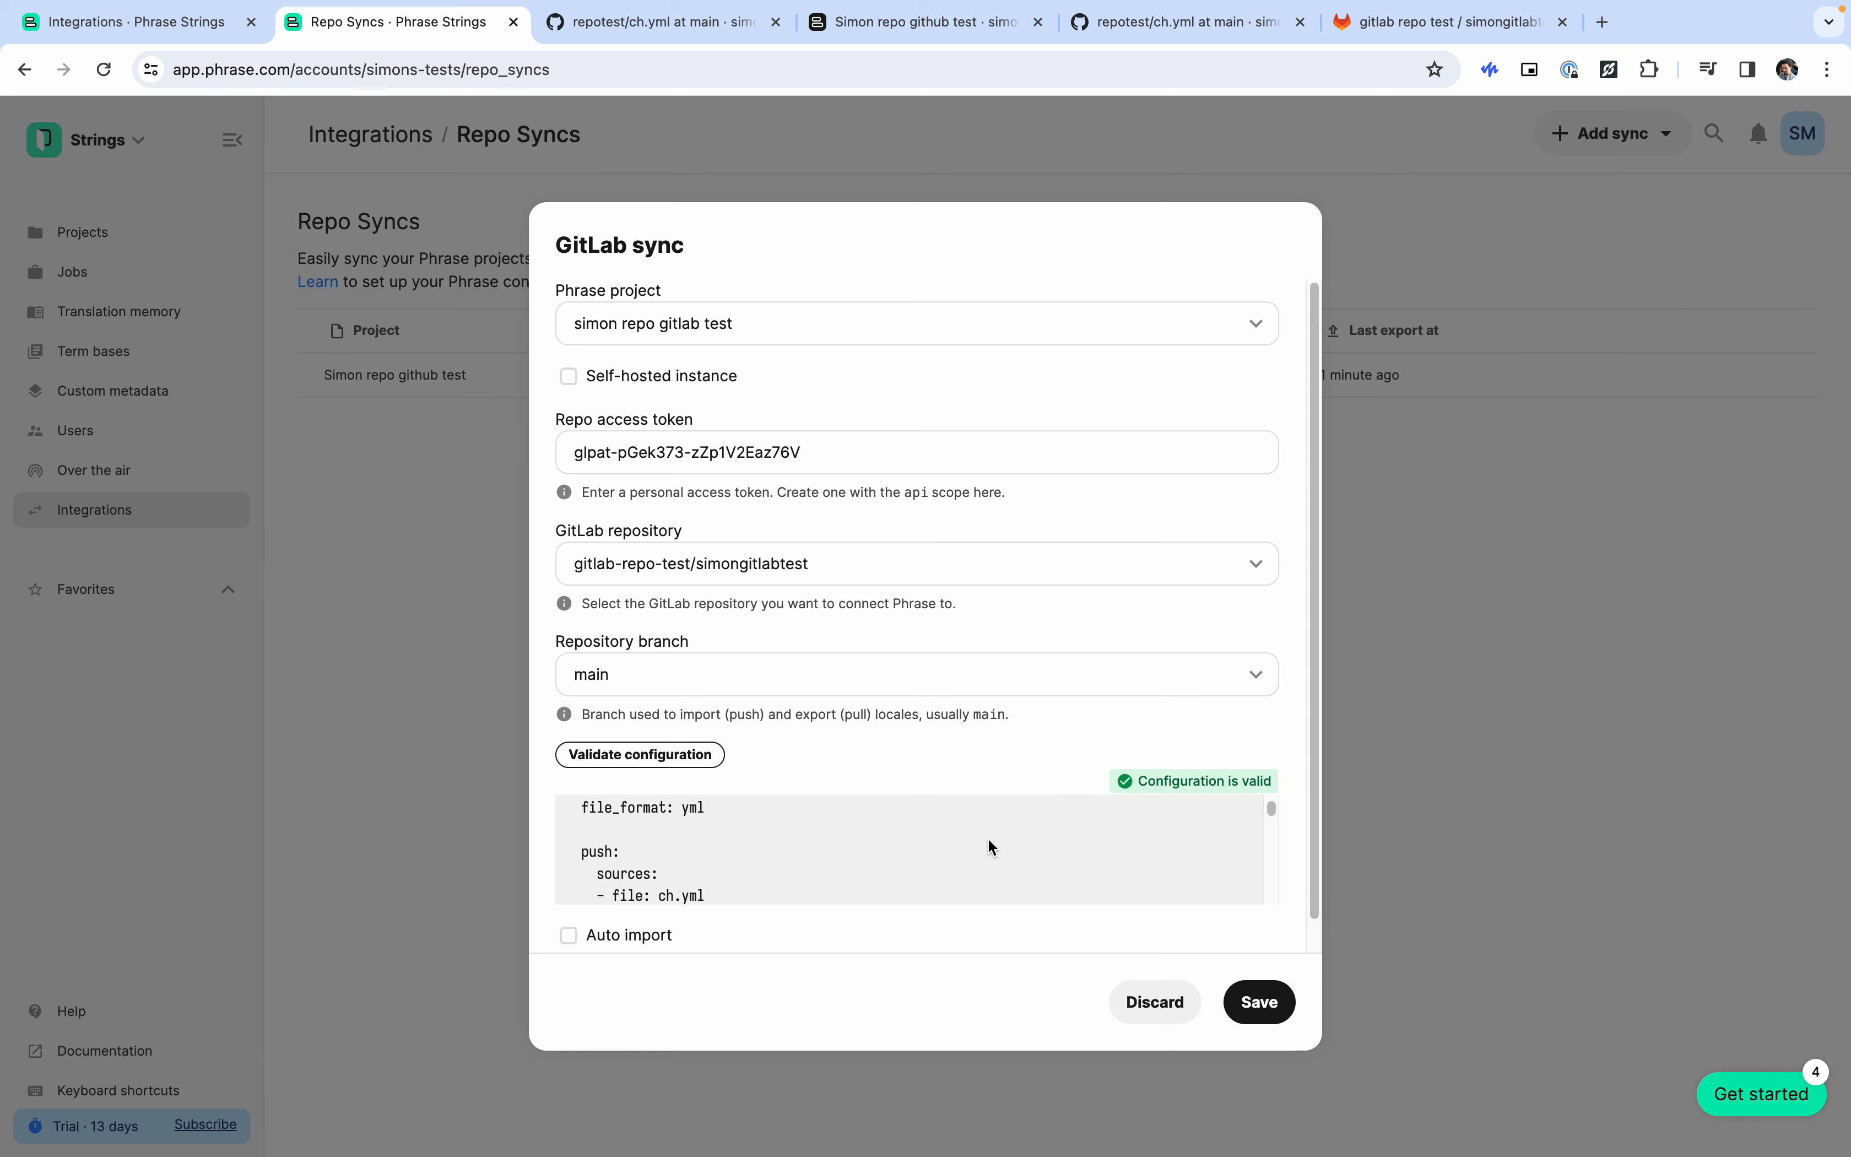
scroll(991, 844, down, 3)
click(1255, 1002)
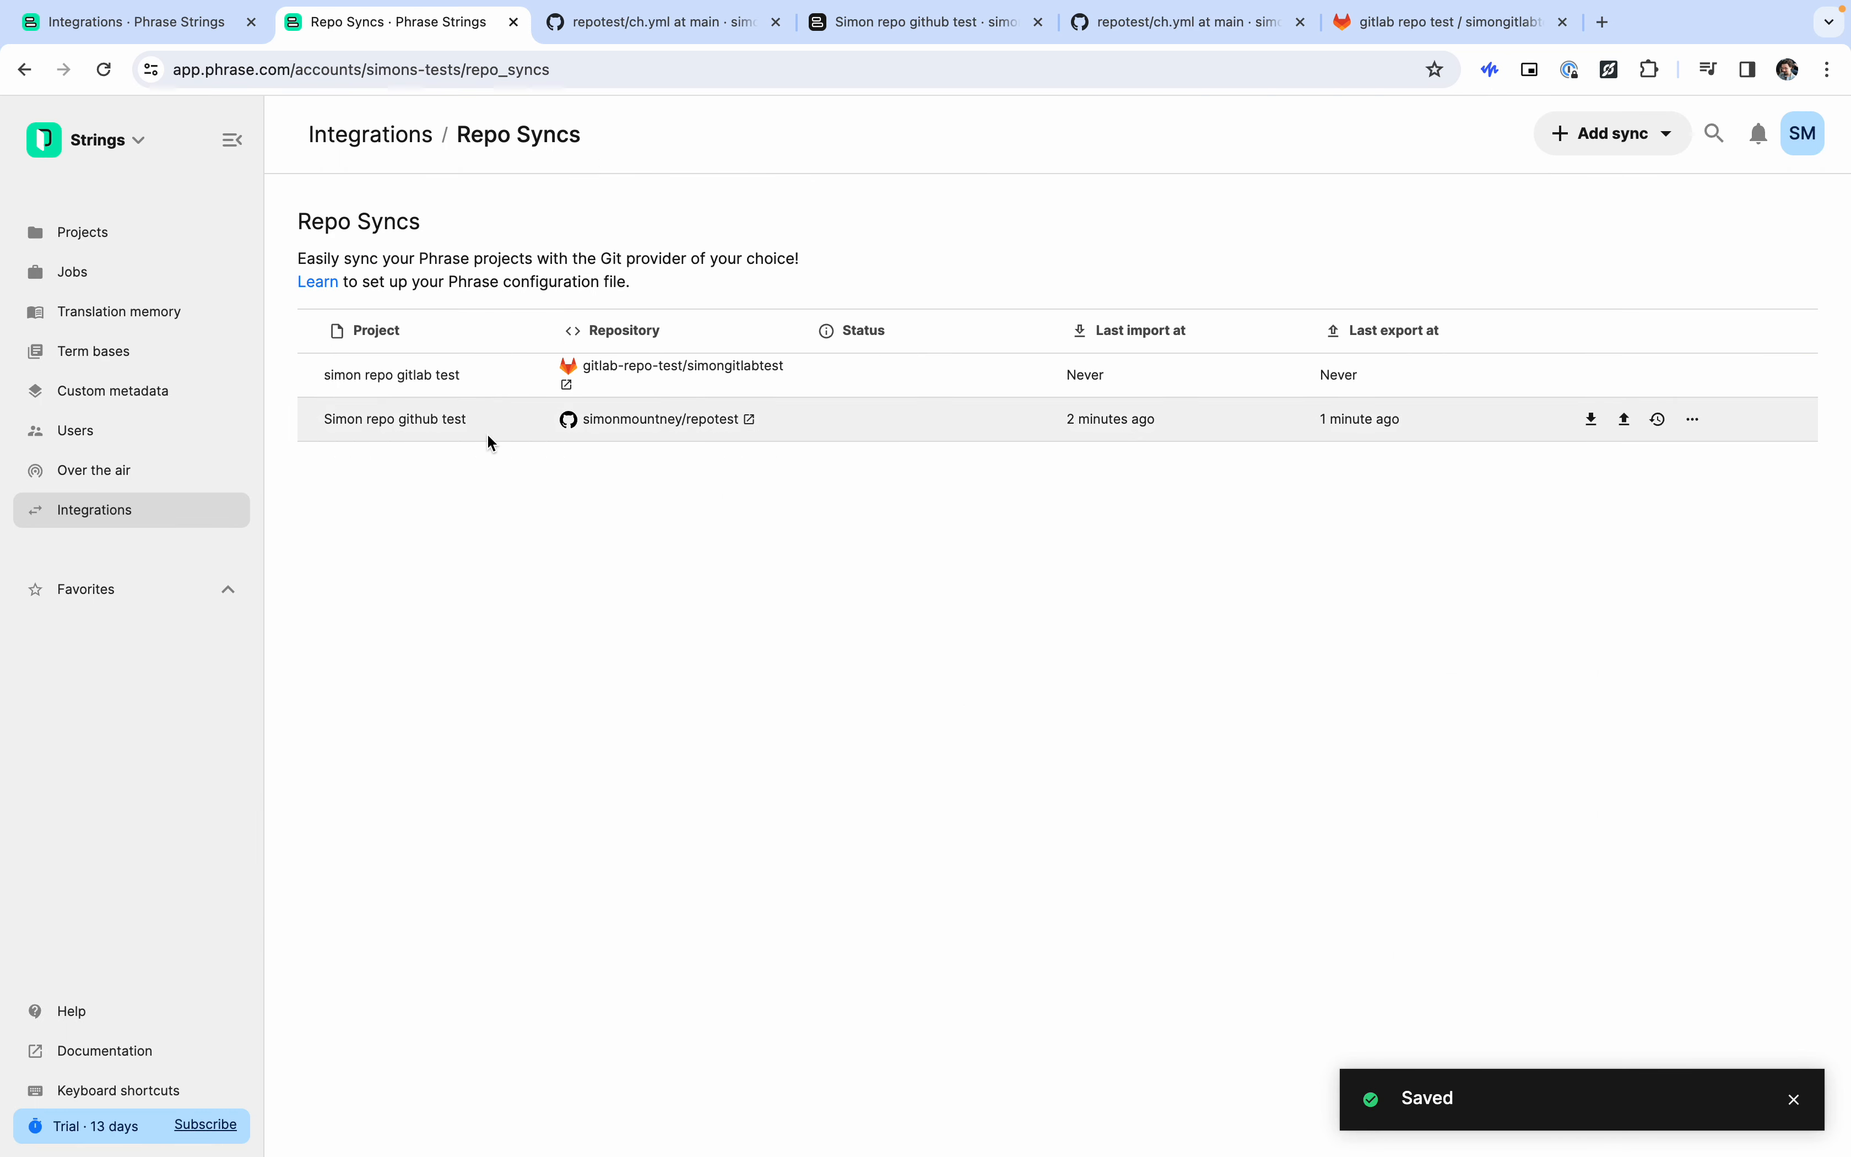
Switch to GitLab and examine the .phrase.yml file in the test repository.
click(1453, 21)
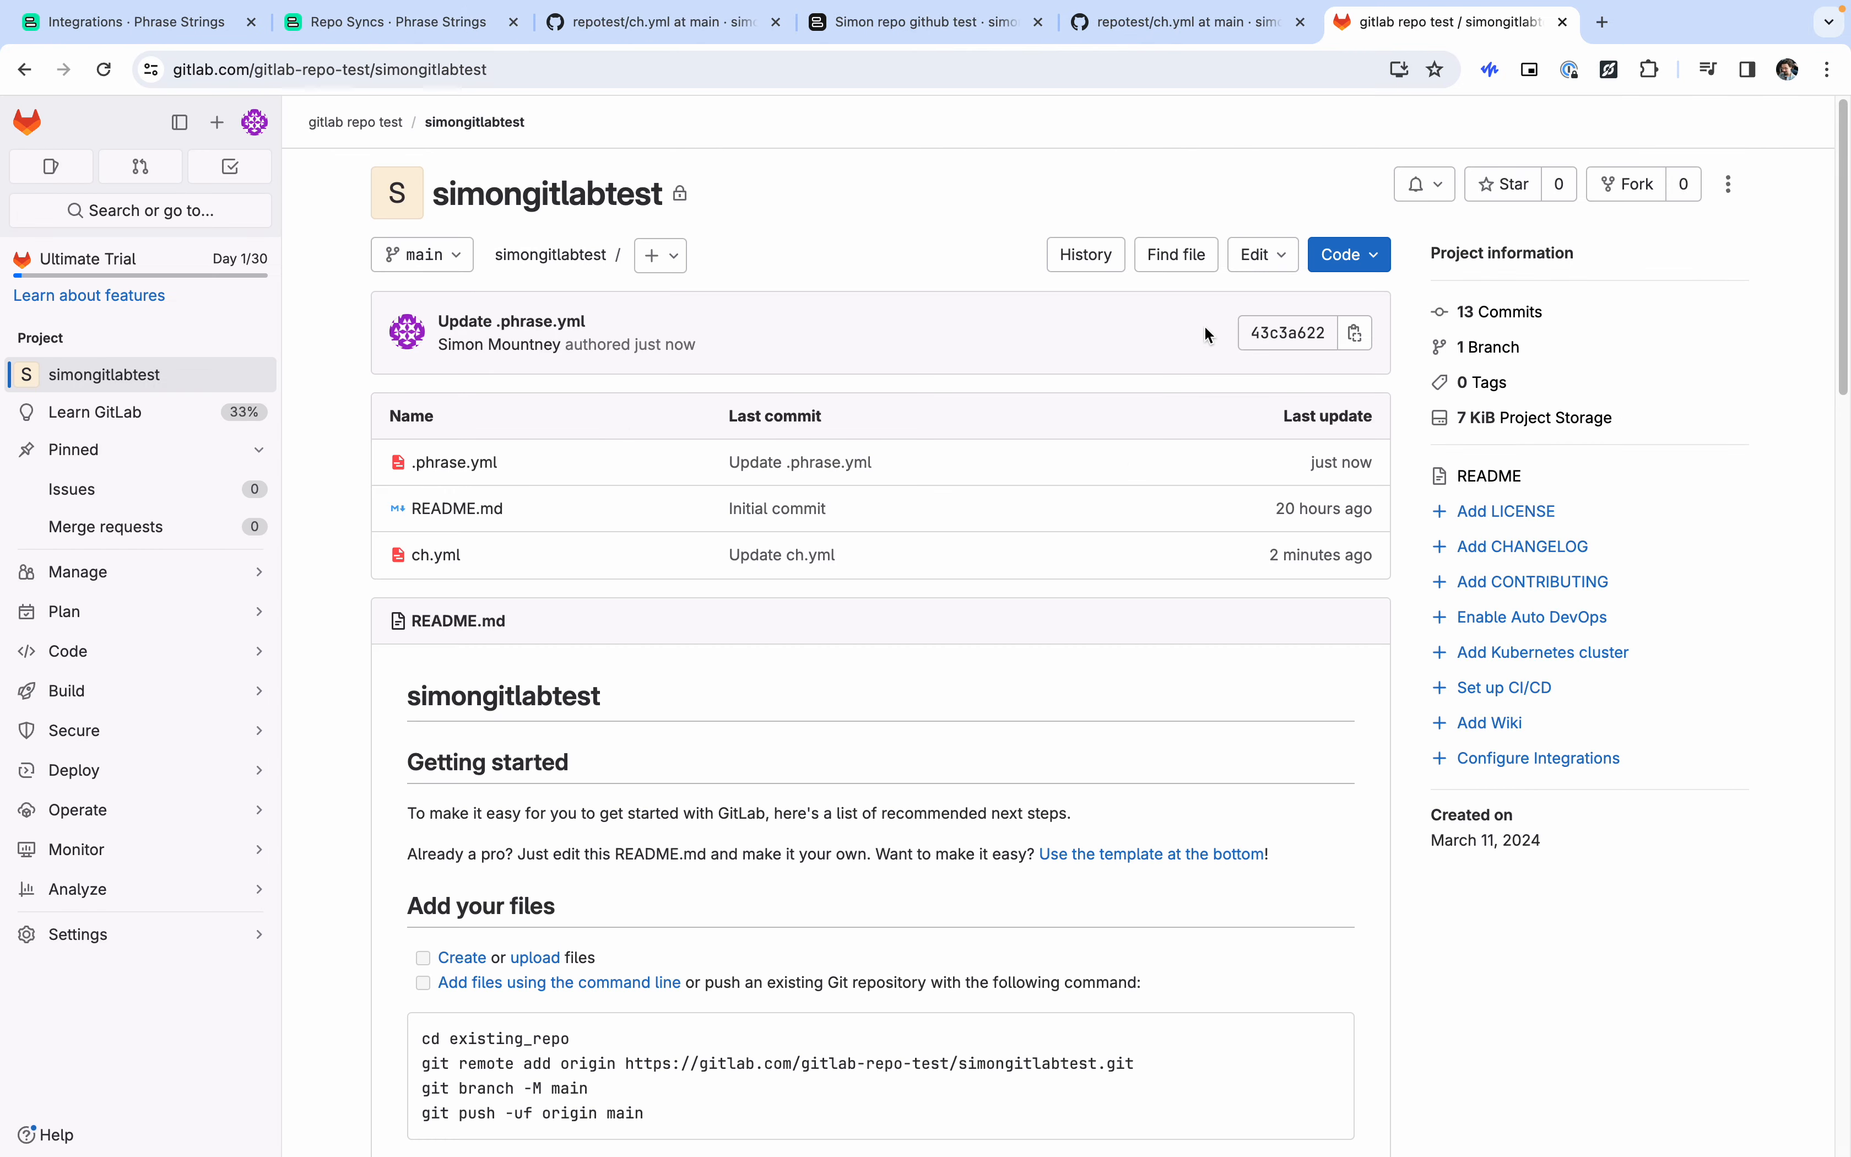
click(462, 464)
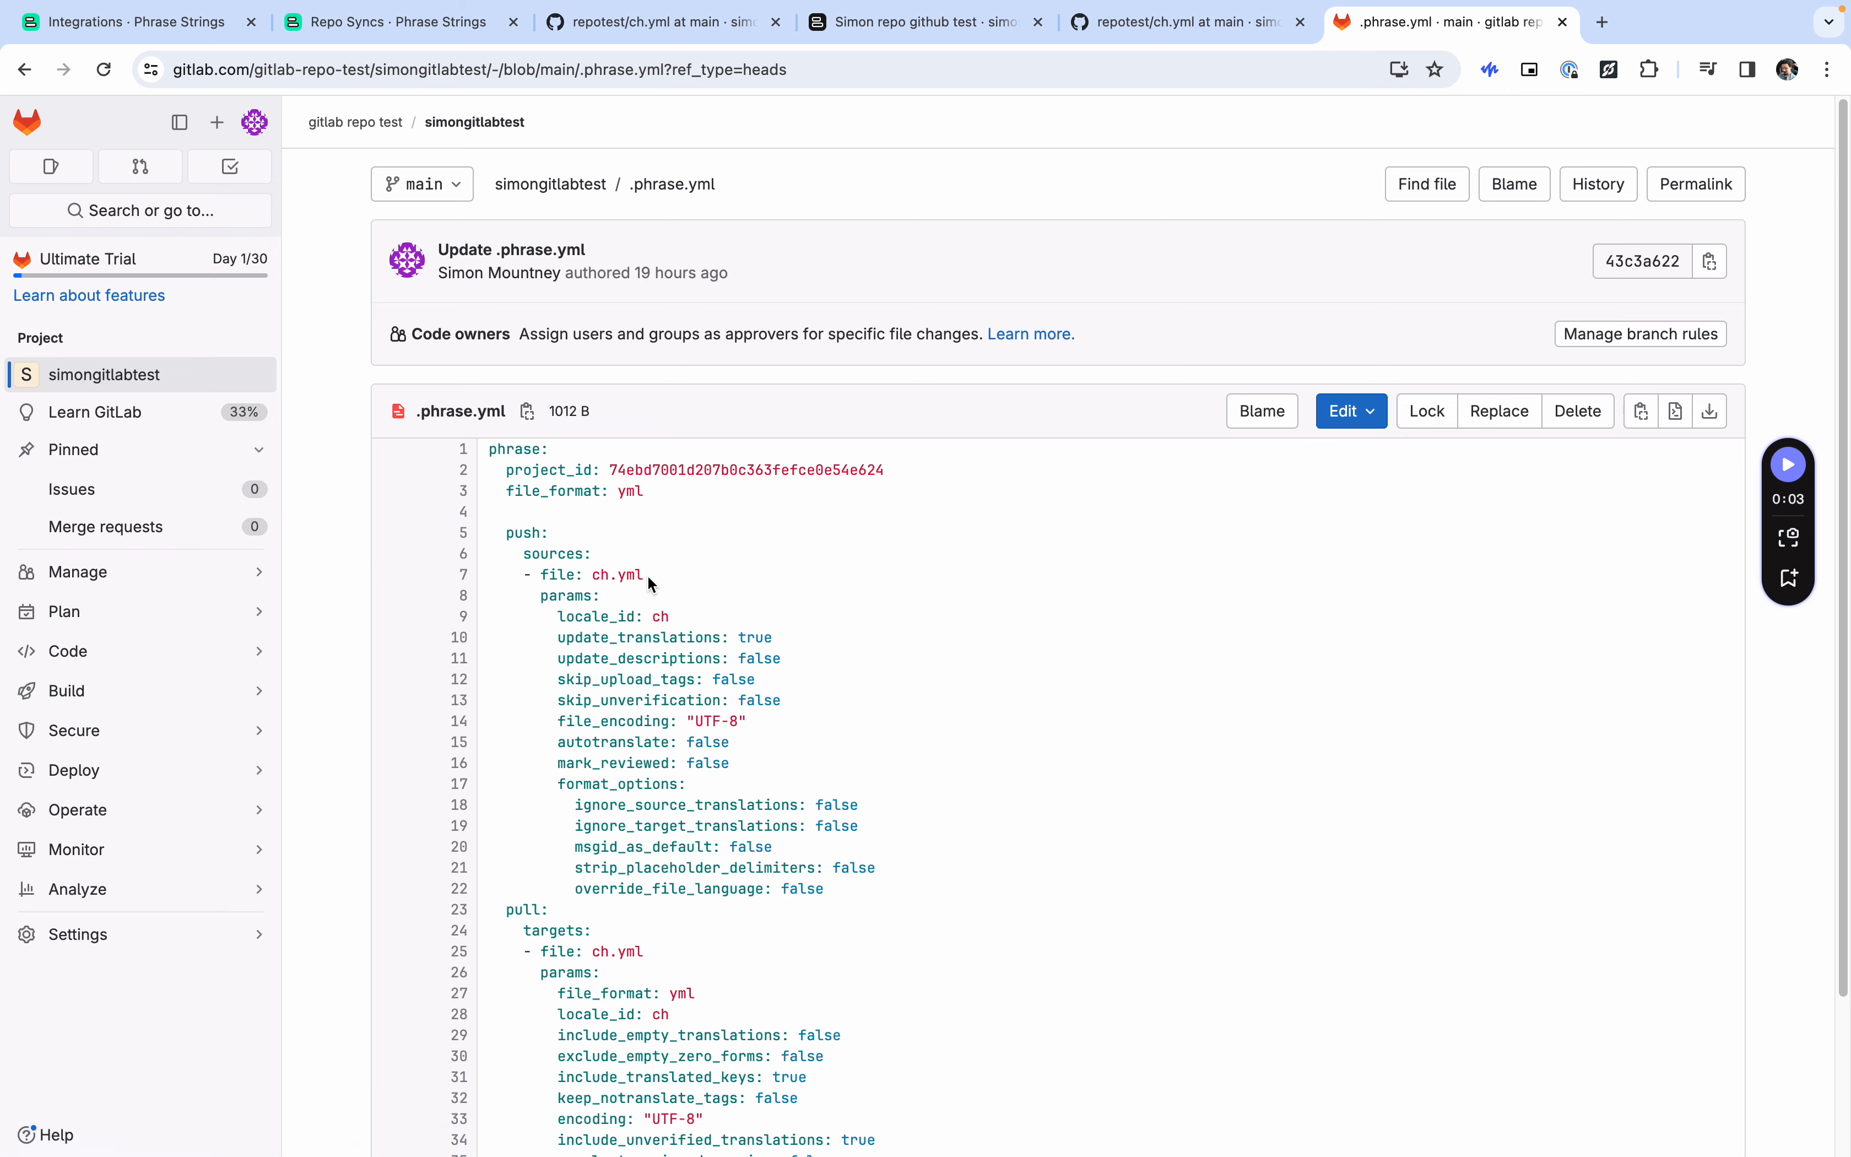
click(473, 124)
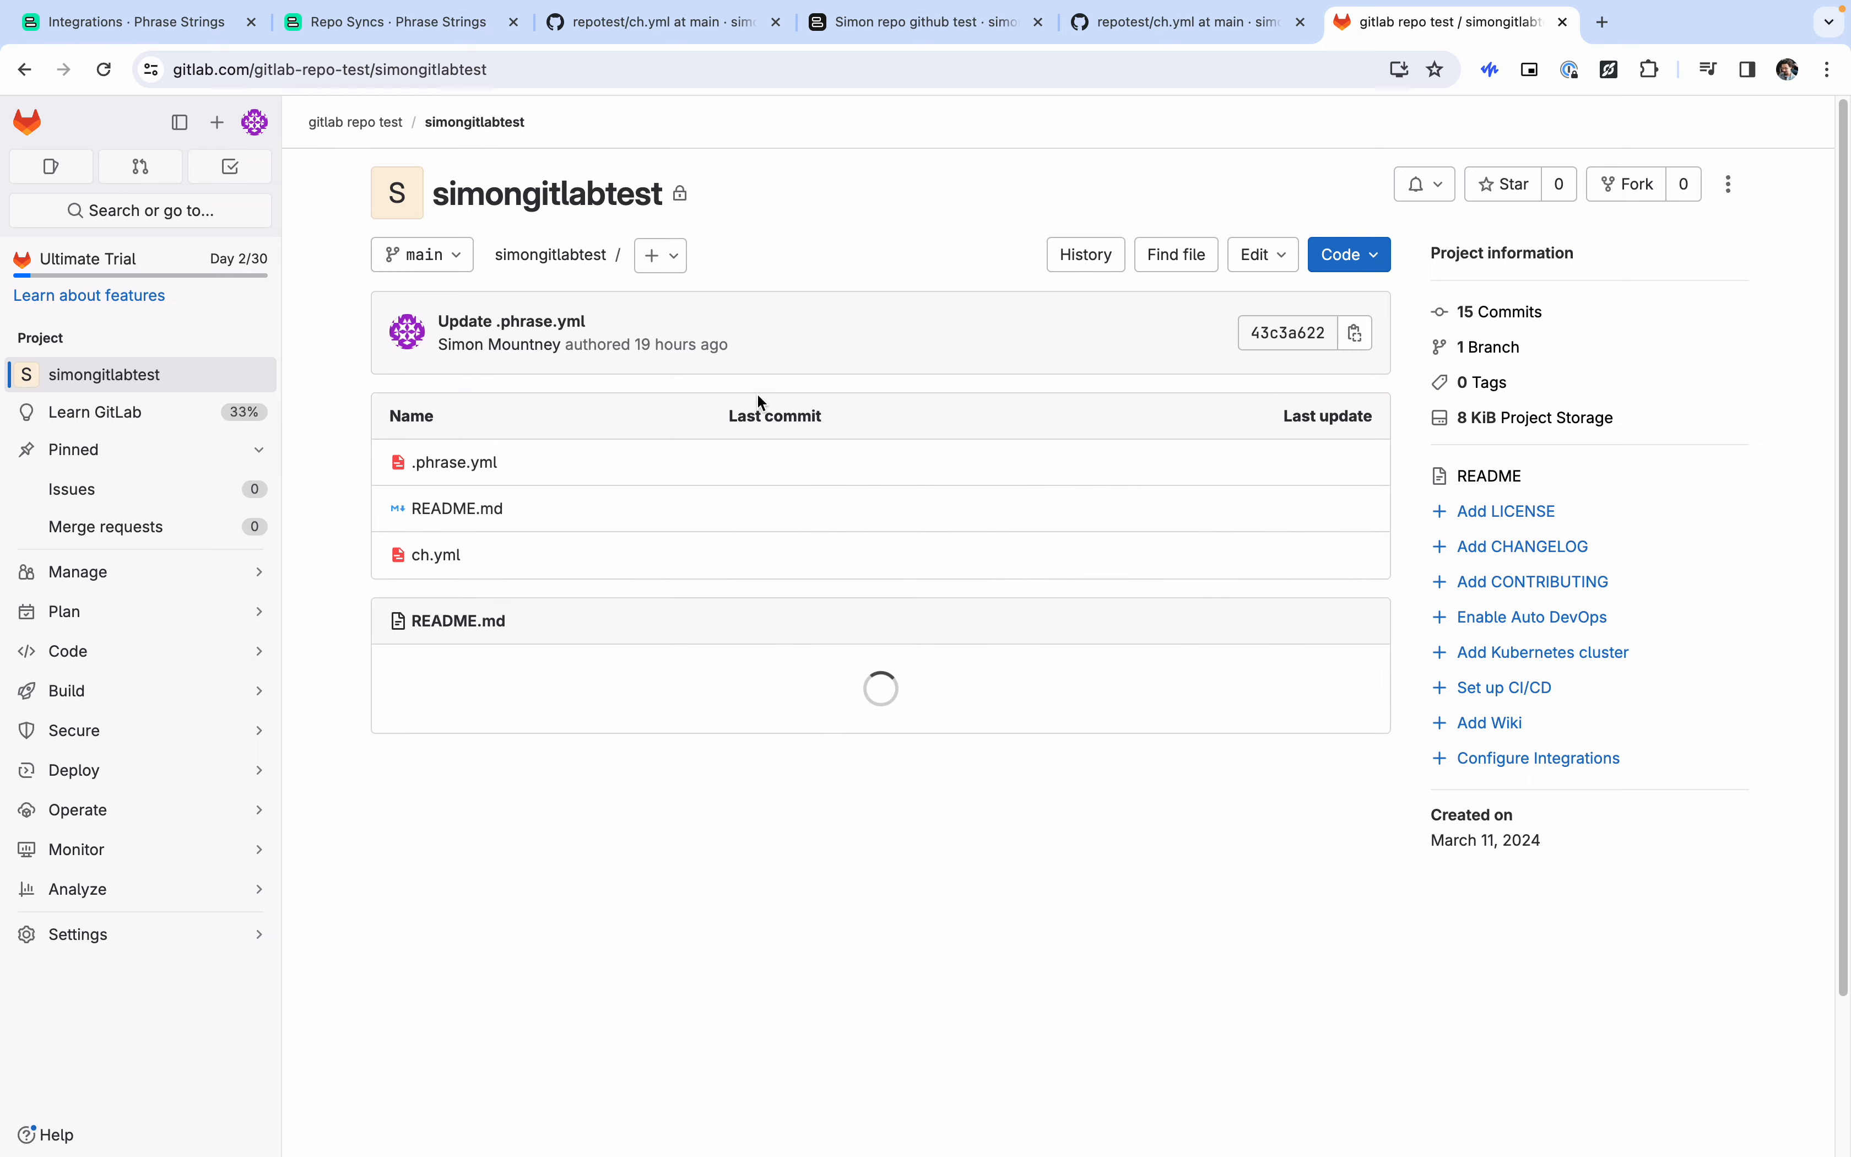
Change the quantify string in the GitLab repository's ch.yml to "Random string 5" and commit to main.
click(433, 555)
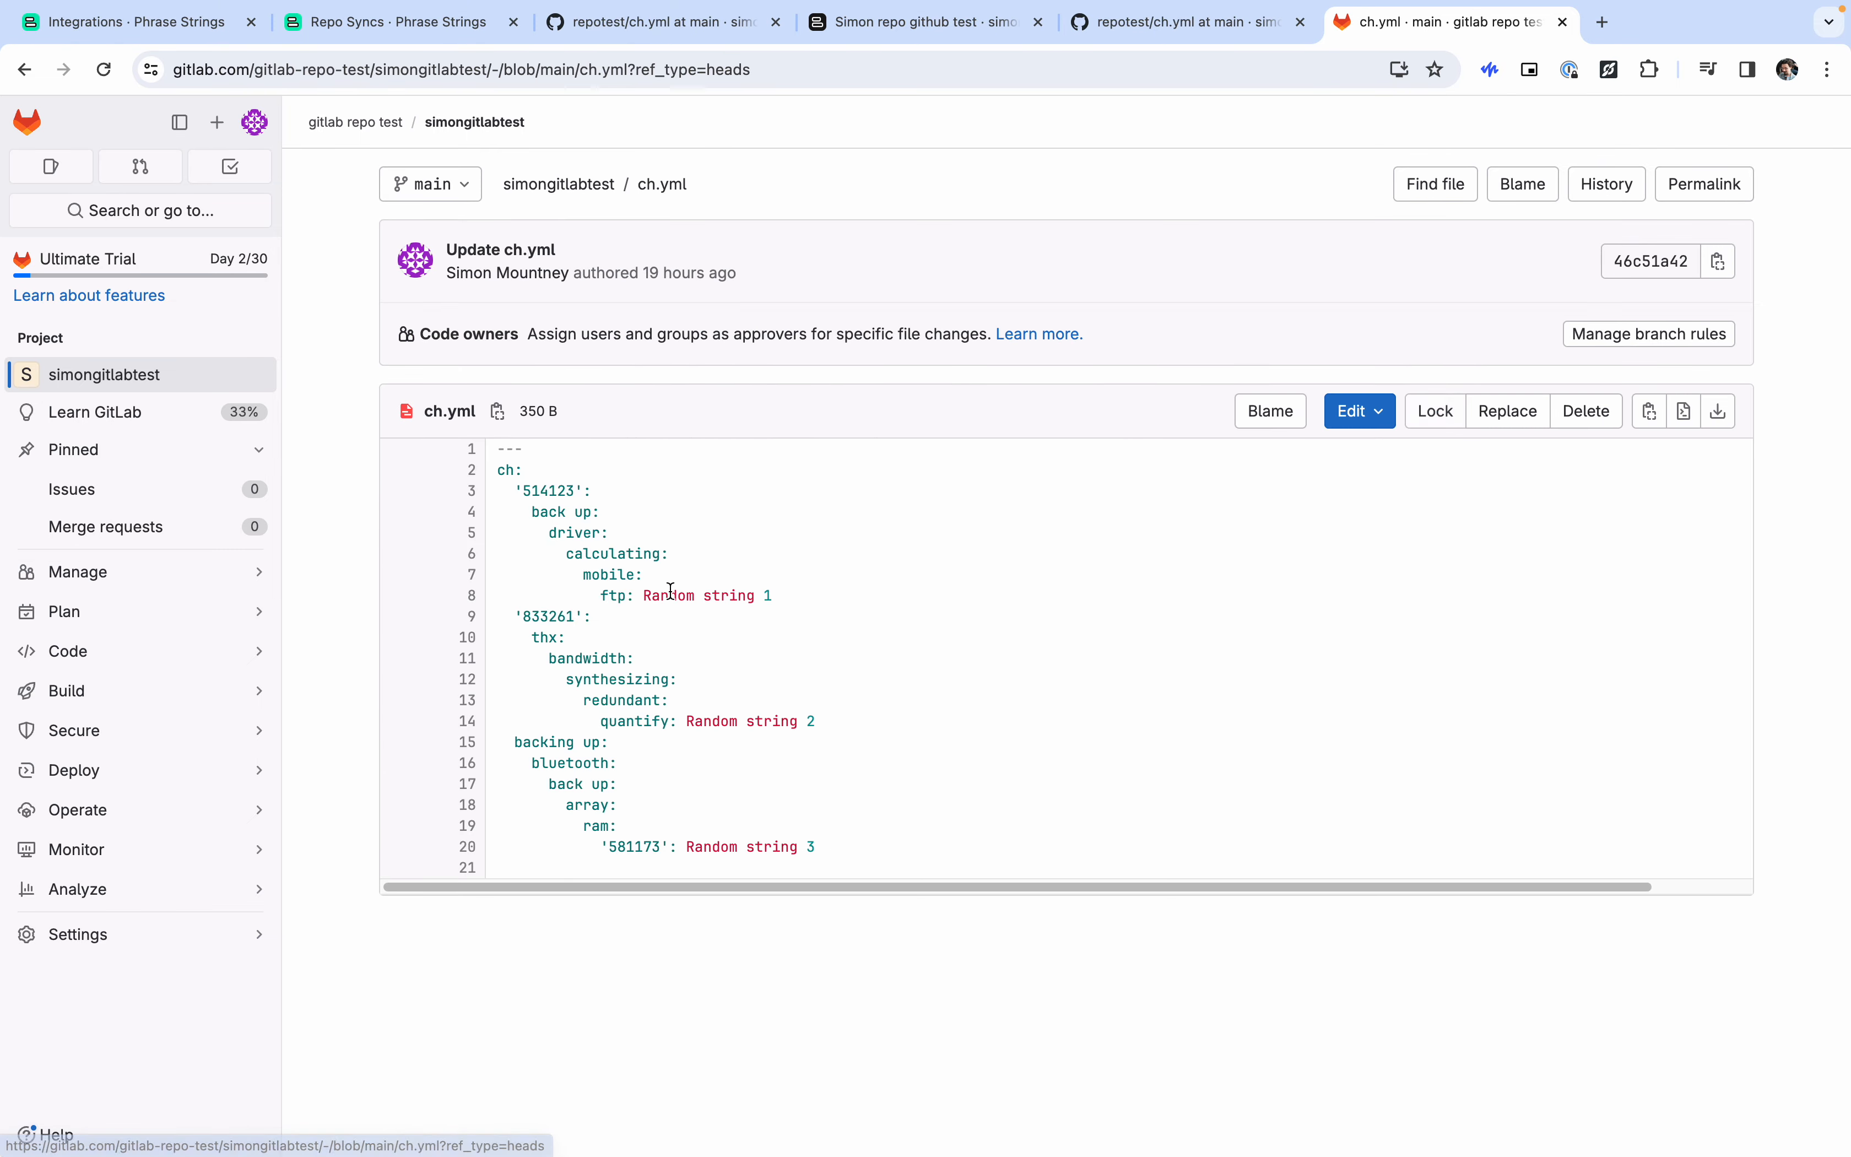
click(1361, 418)
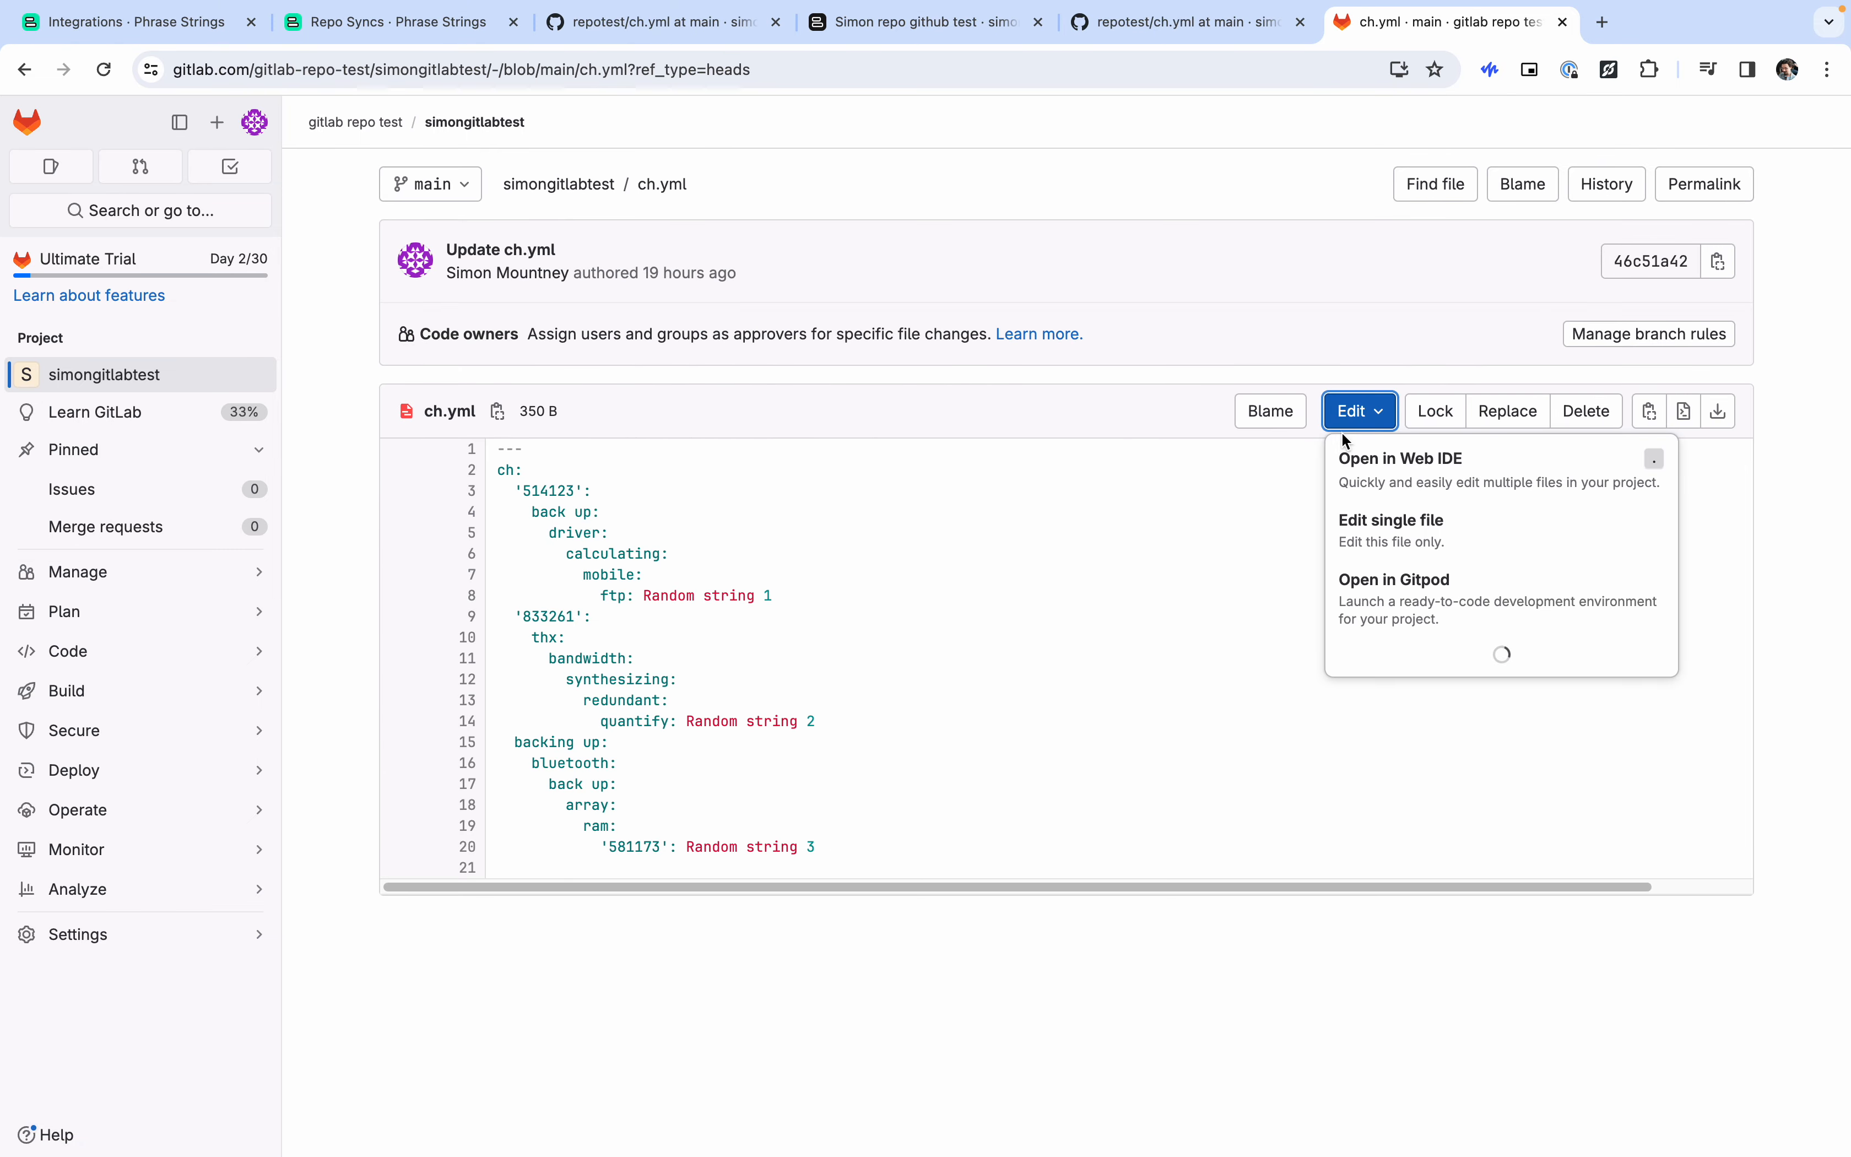
click(1447, 537)
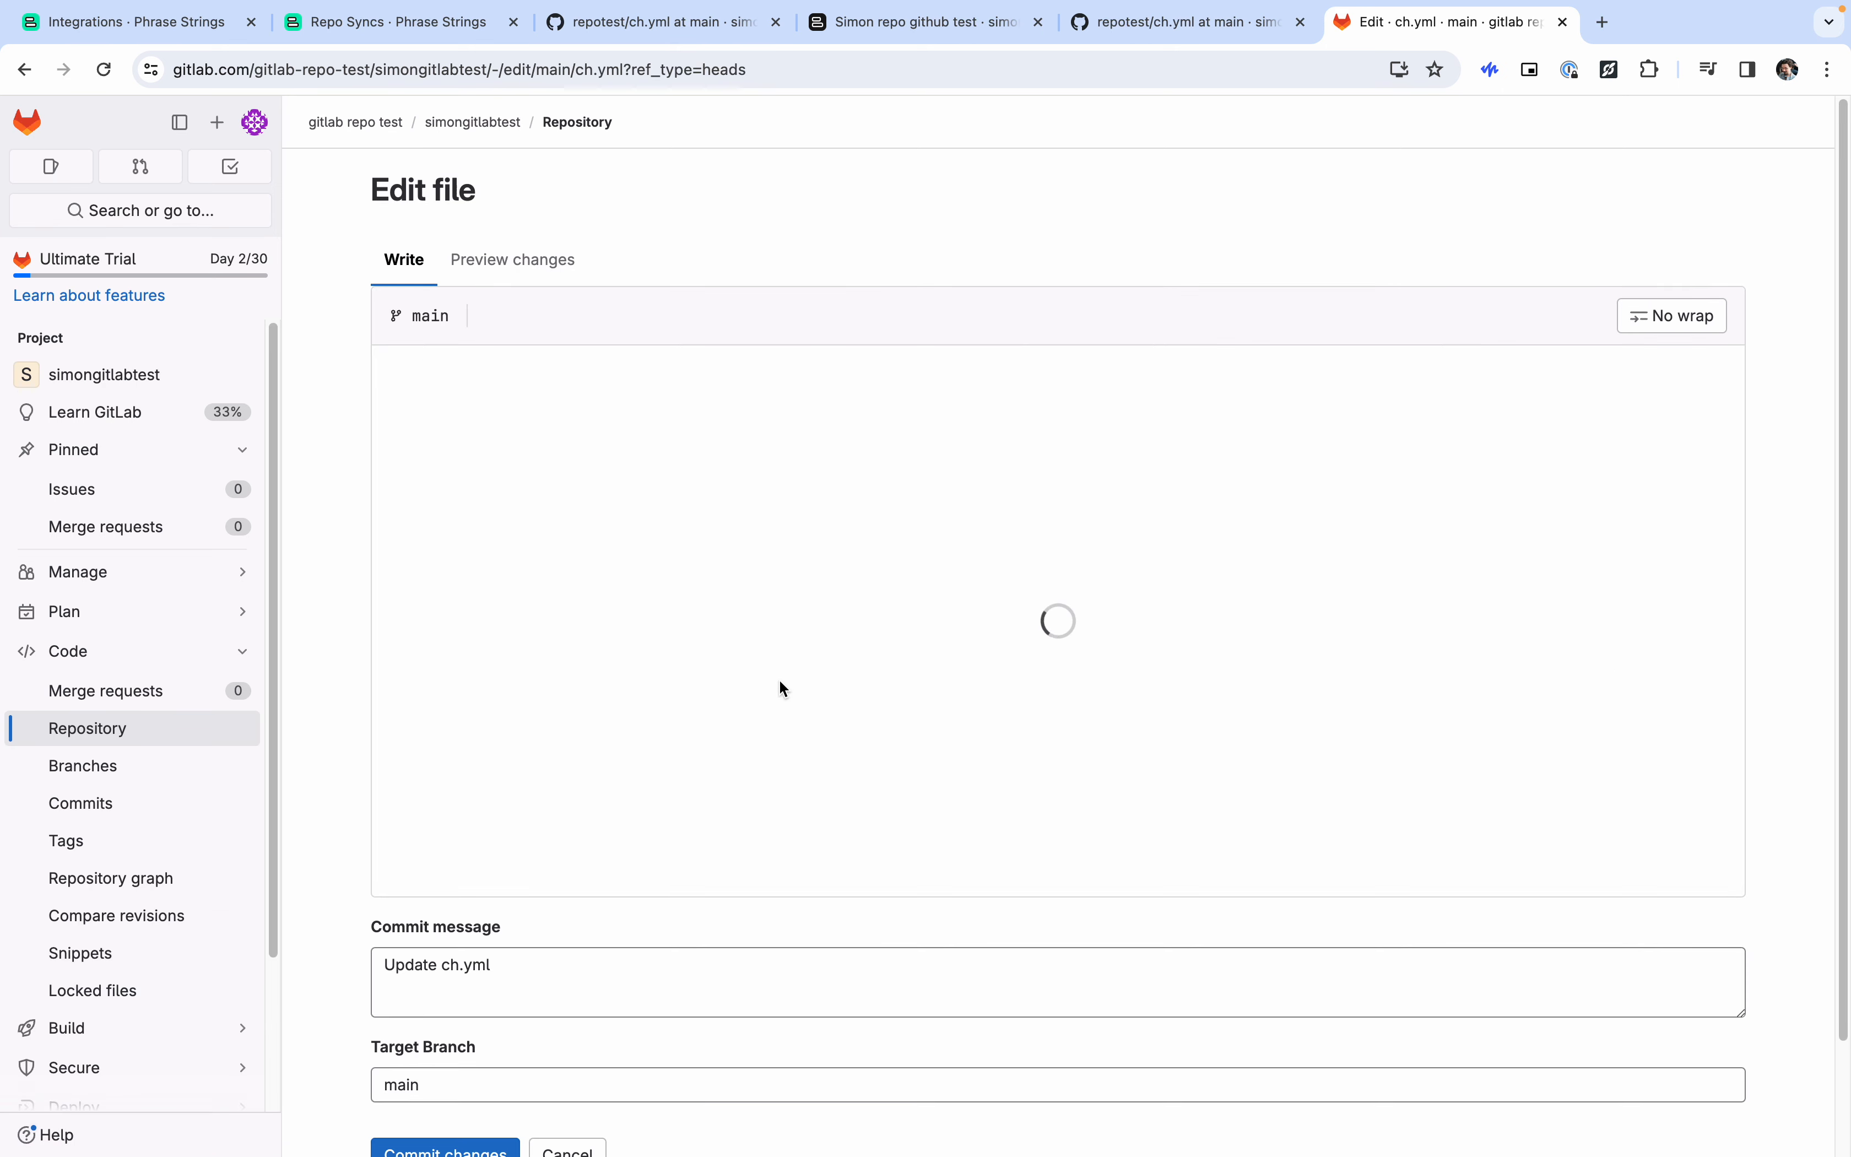
drag(746, 612, 752, 613)
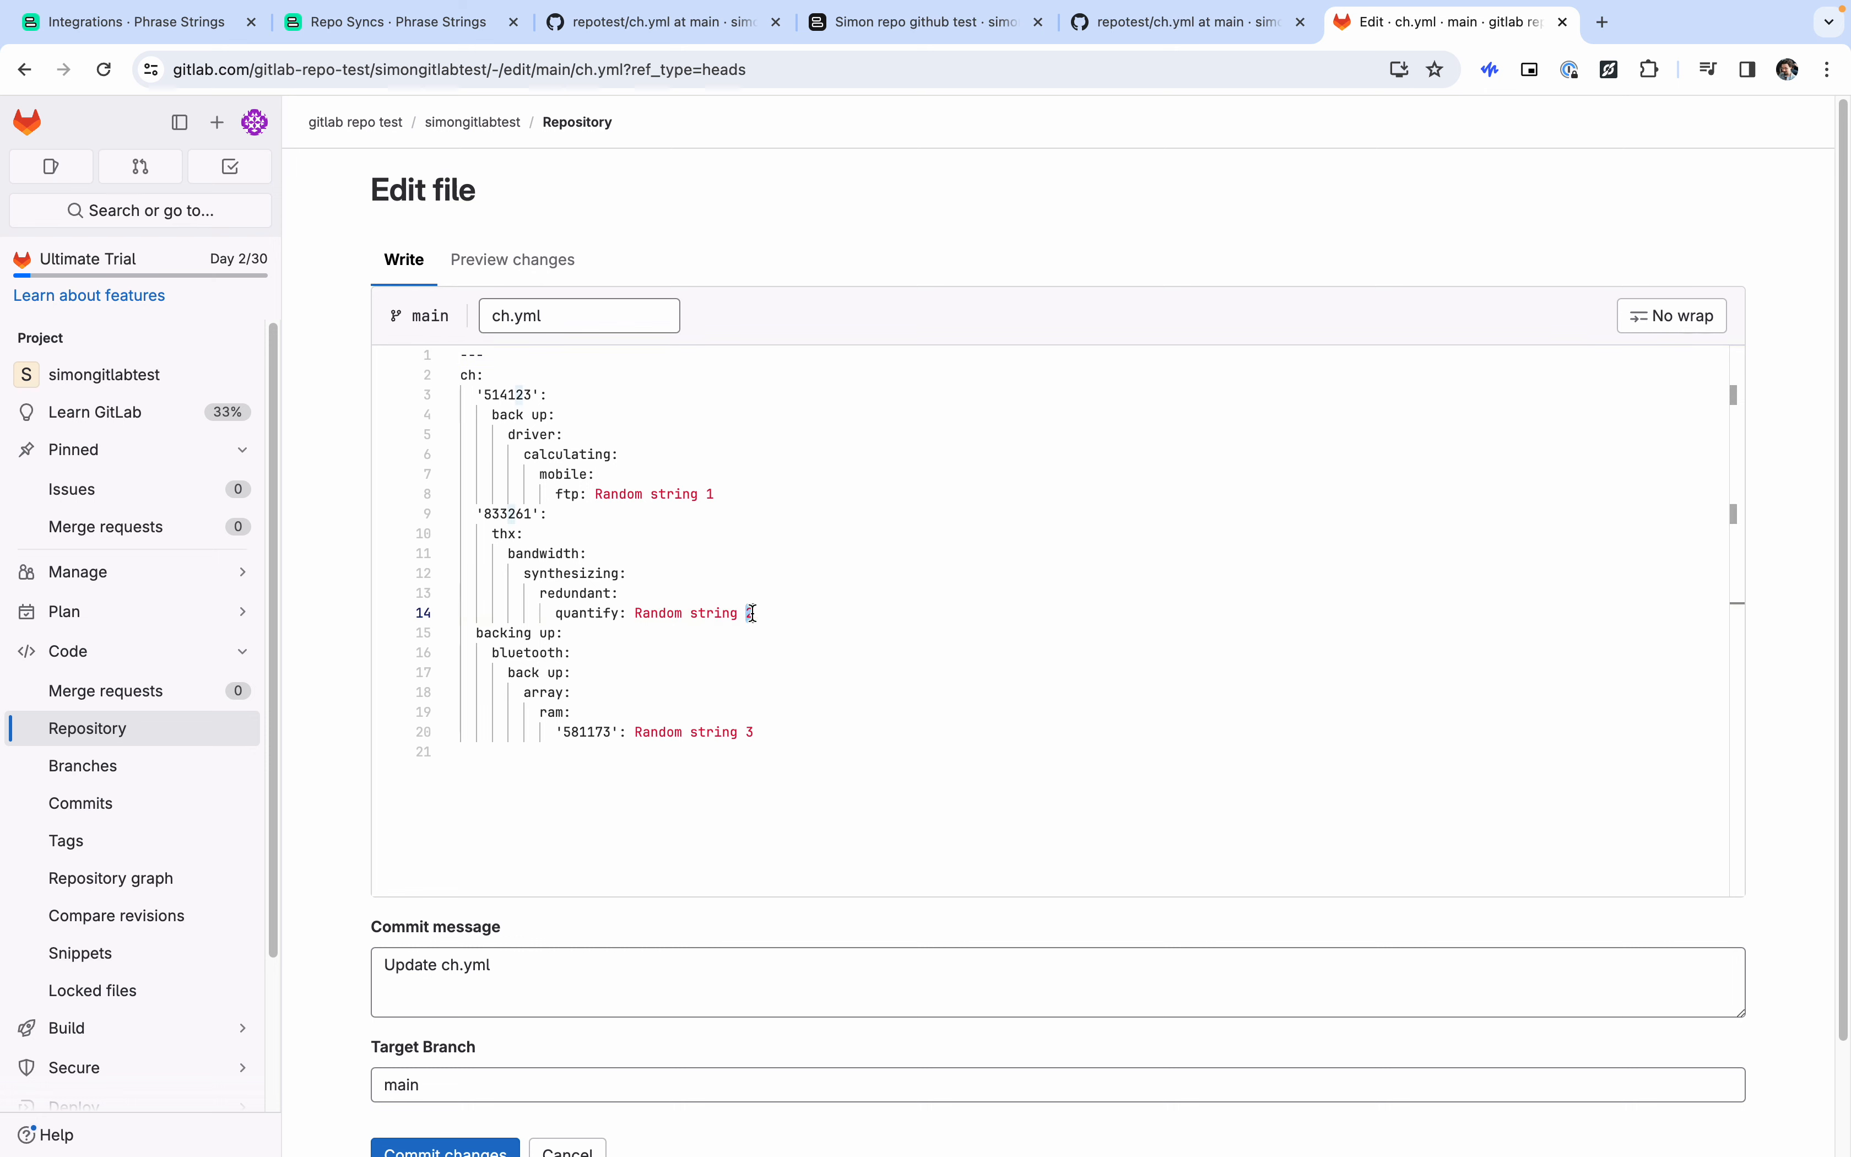
text(5)
click(497, 1148)
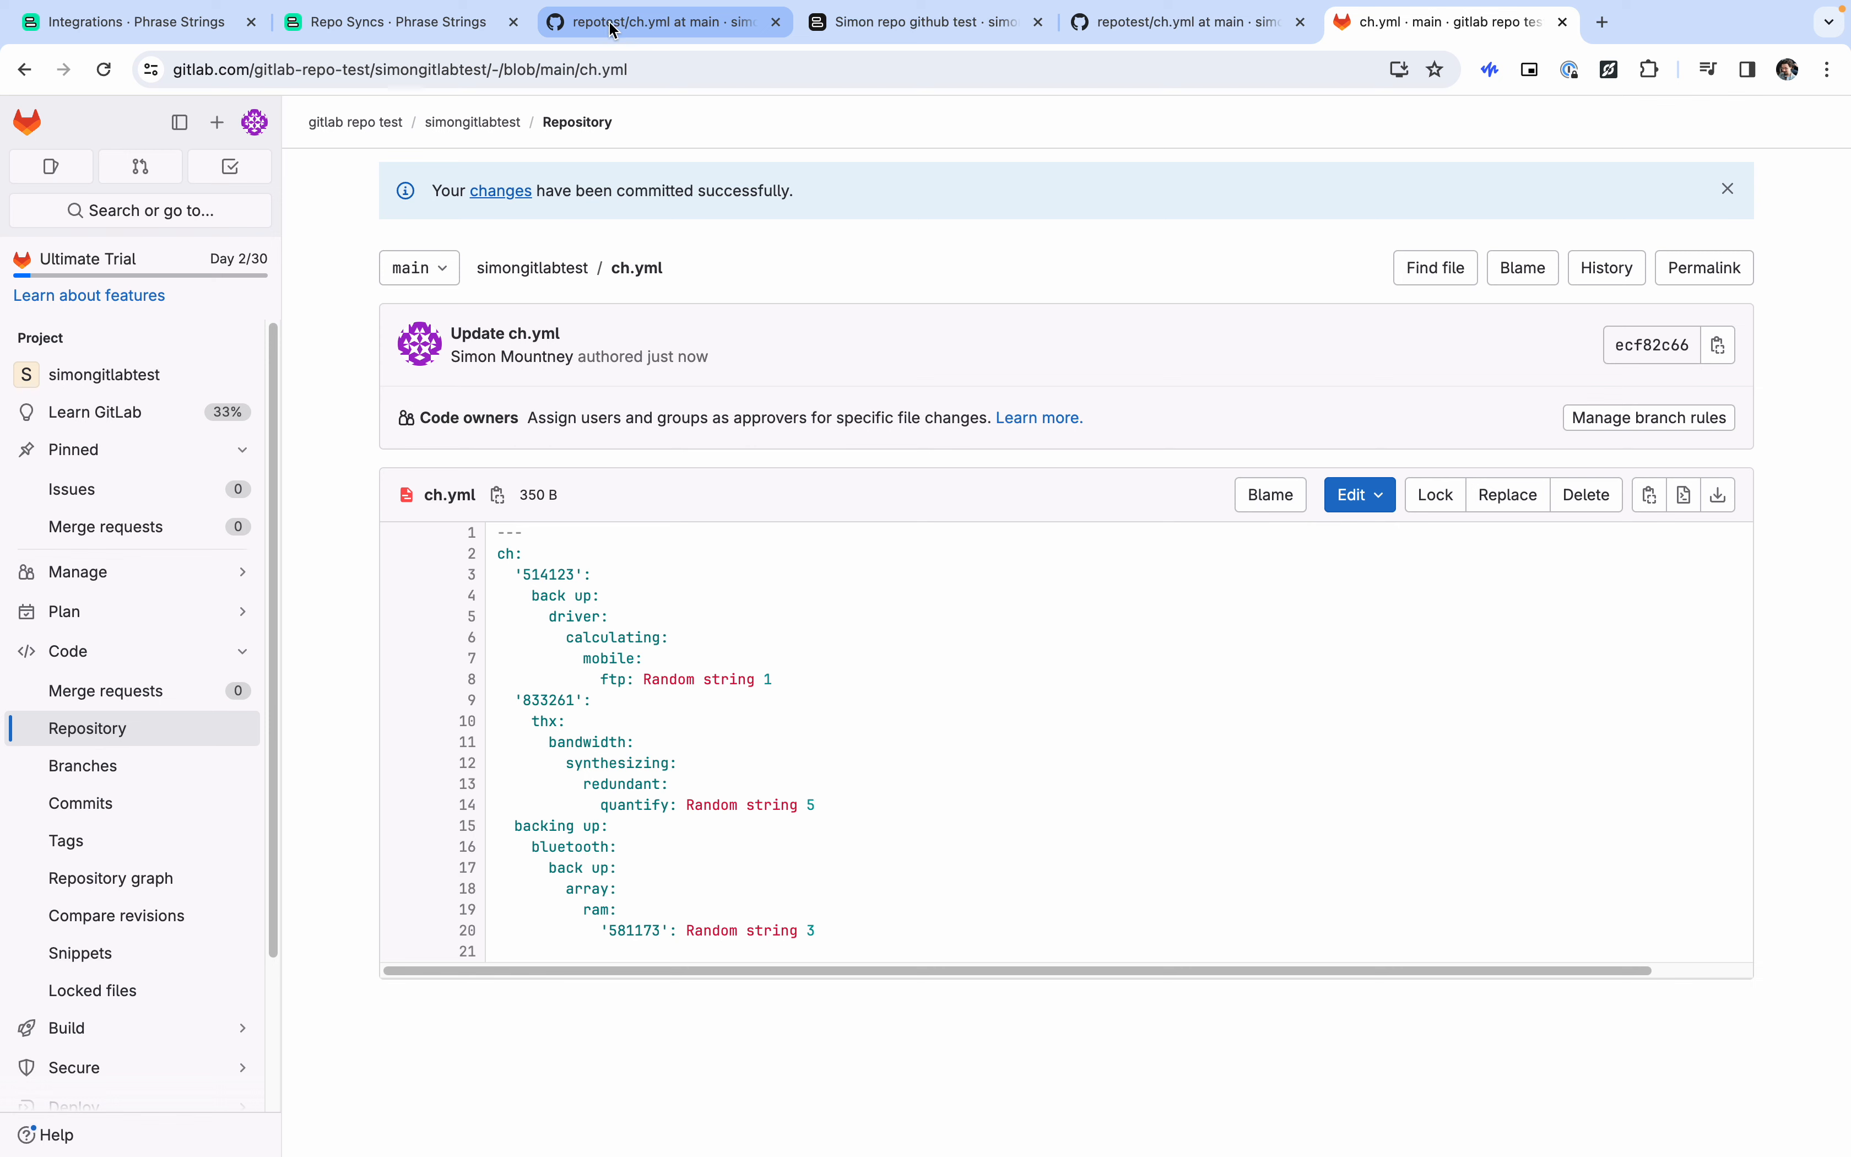
Switch to Phrase's Repo Syncs, import from GitLab for the GitLab test project and open its sync history.
click(476, 29)
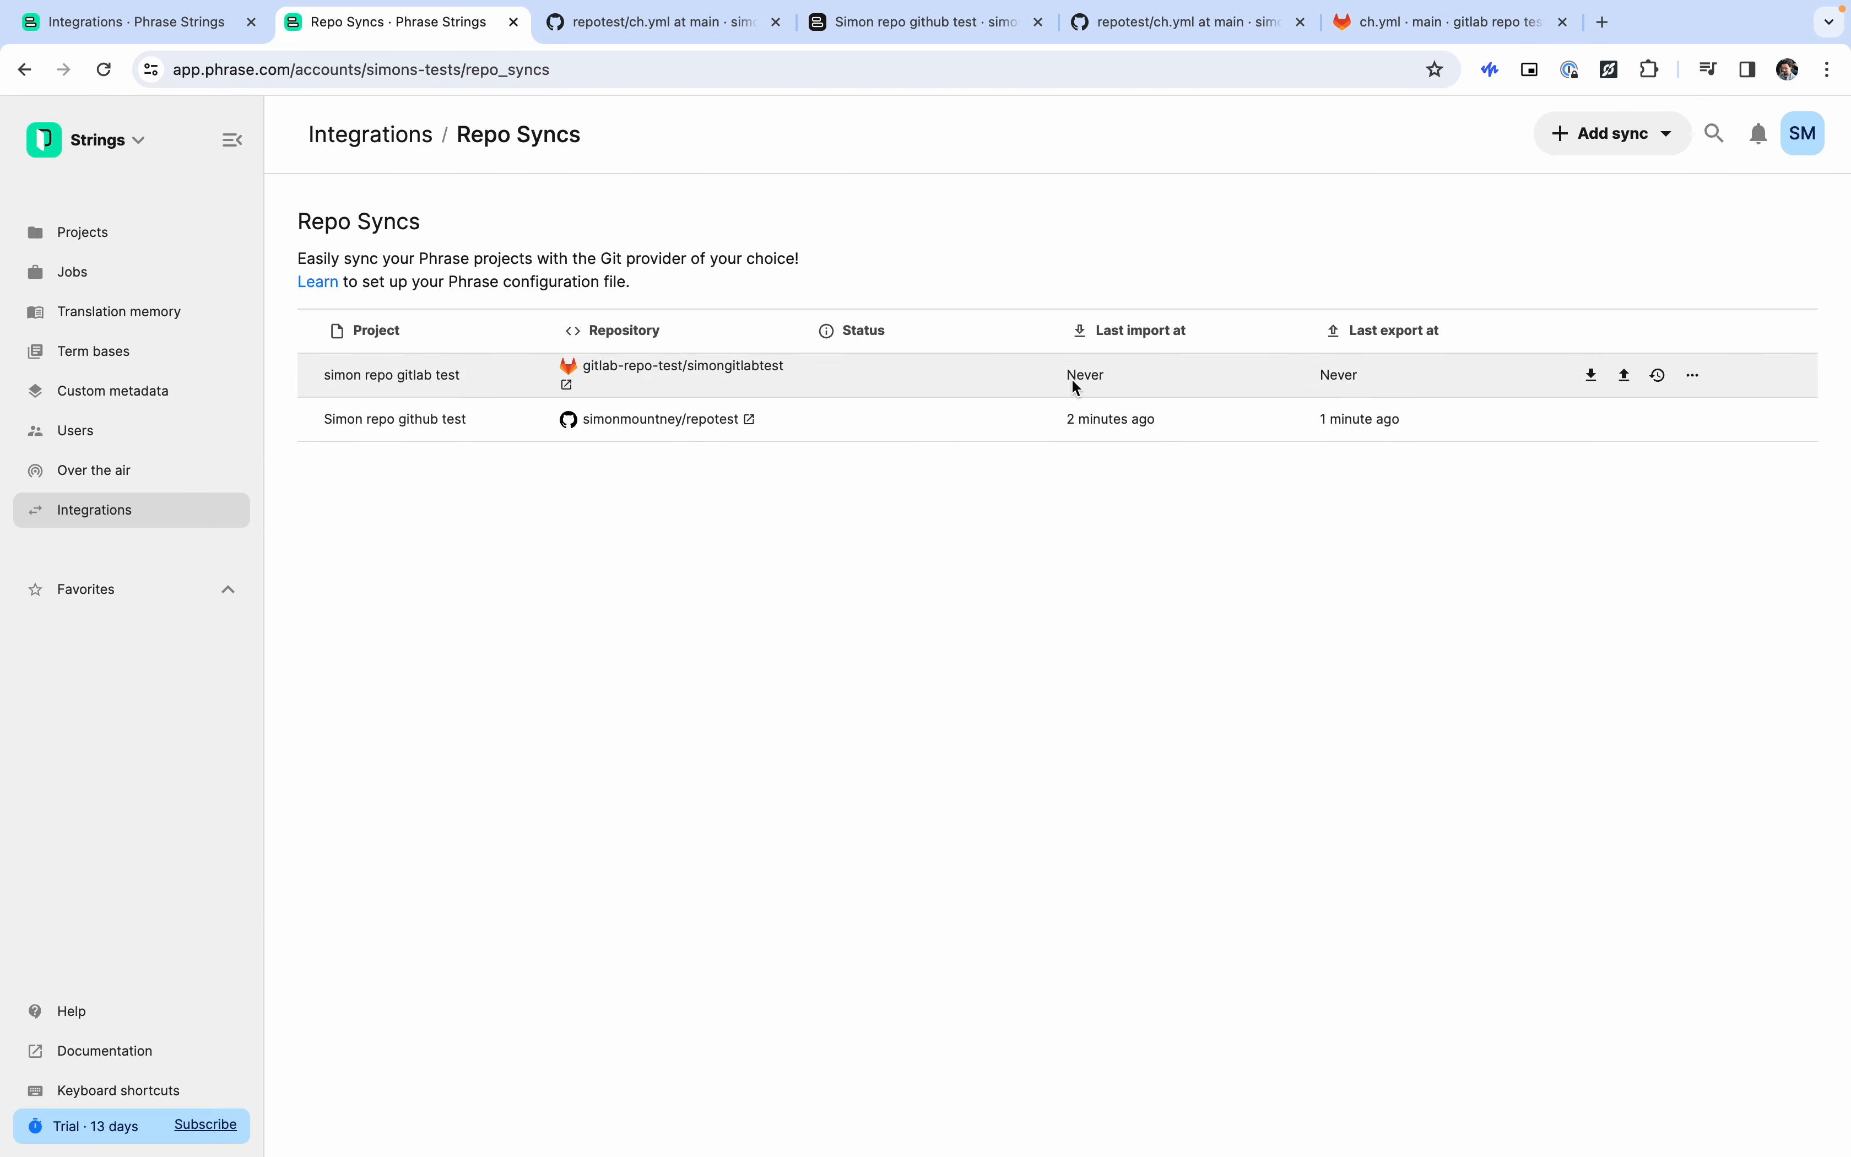
click(1595, 381)
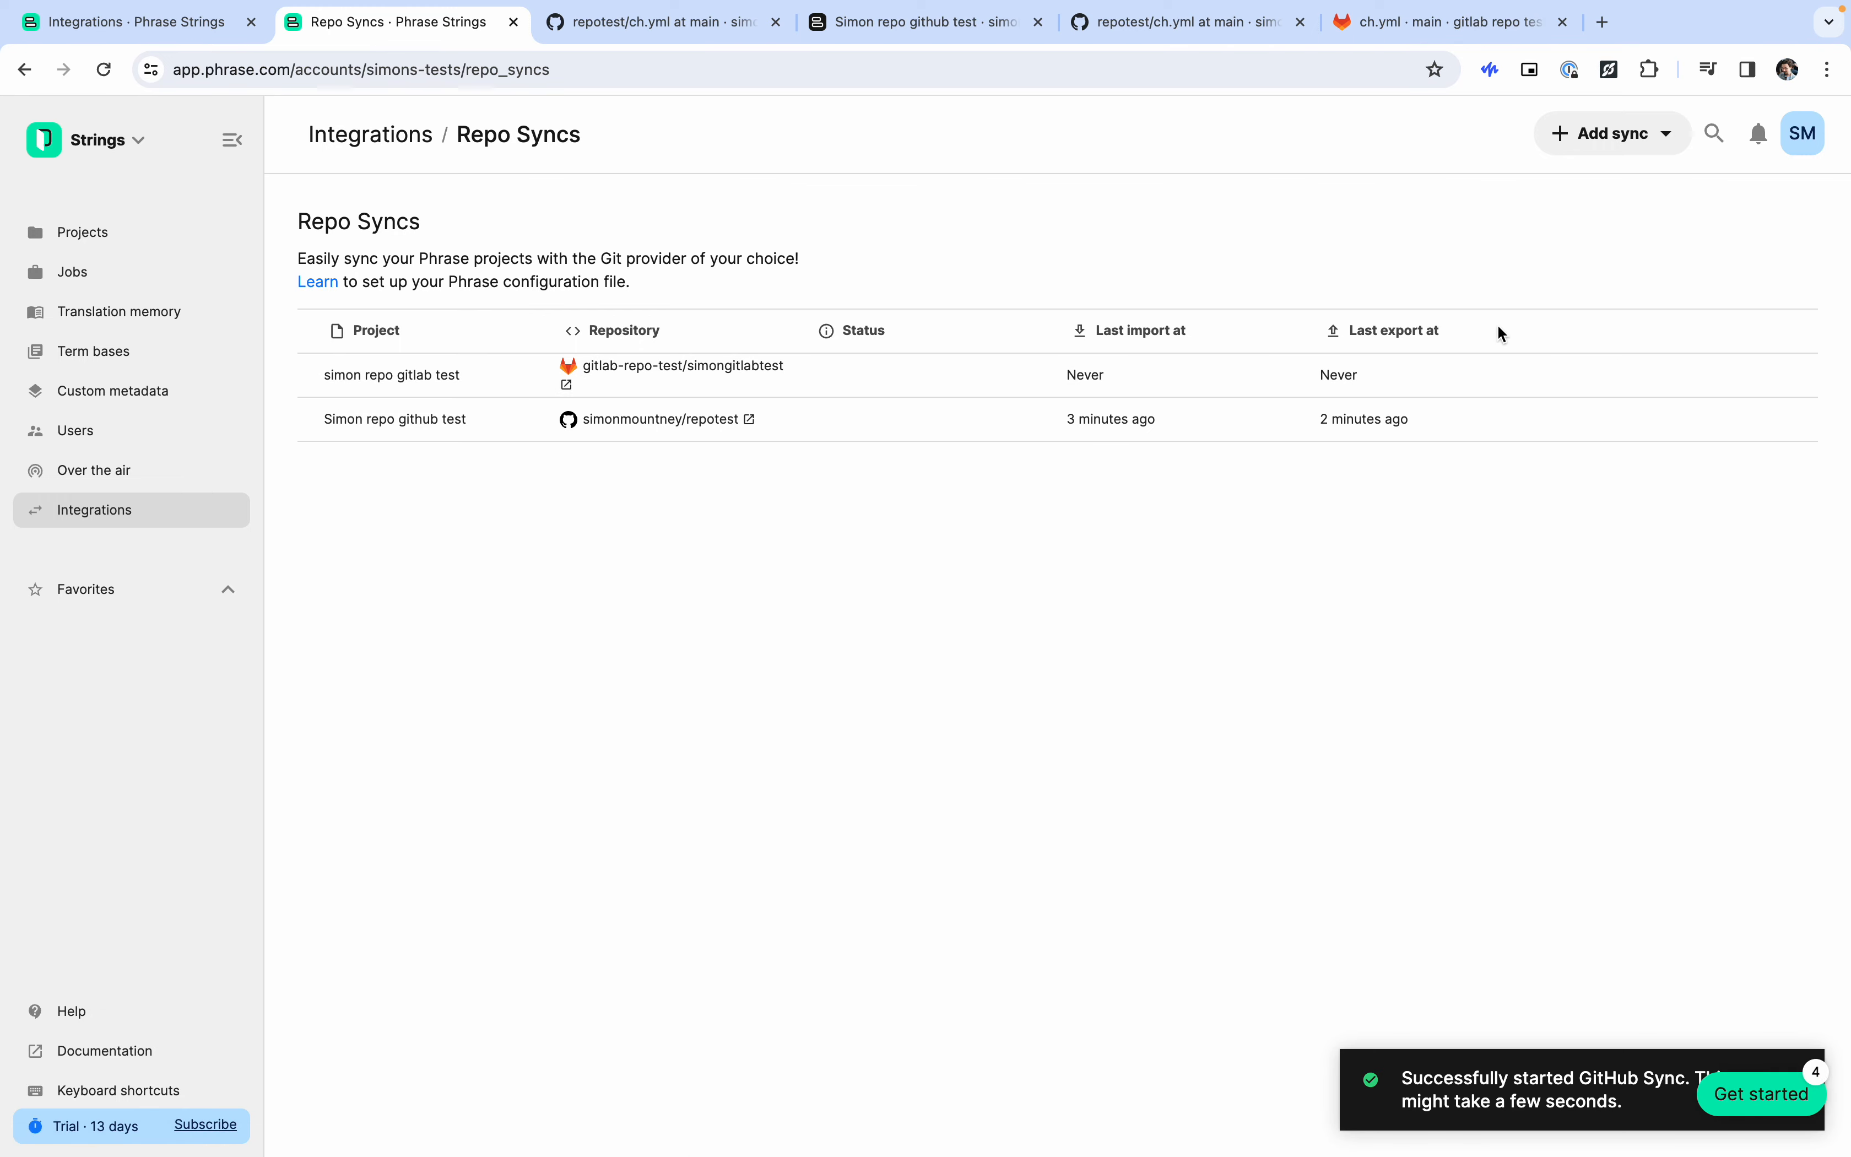
click(1656, 375)
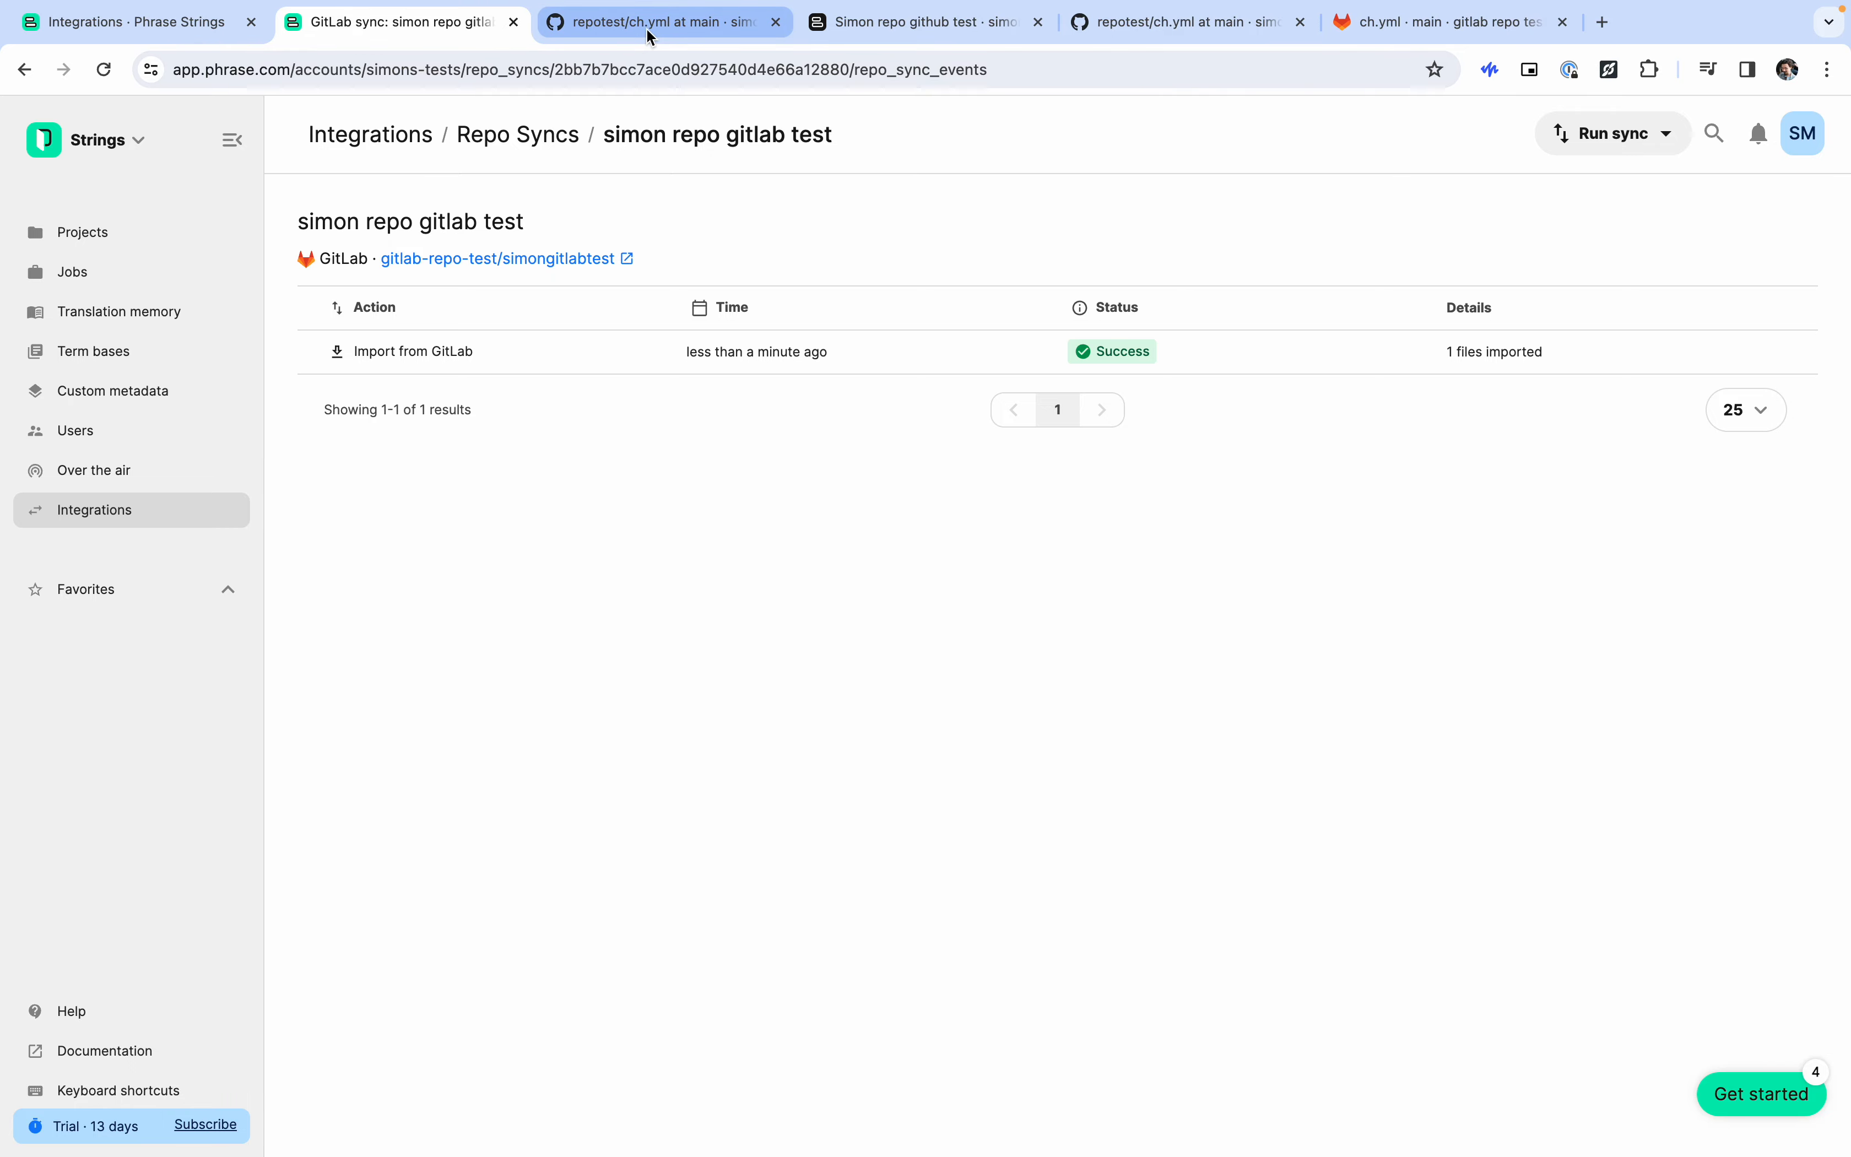
Open the GitLab test project's ch language in the translation editor and examine the imported strings.
click(922, 21)
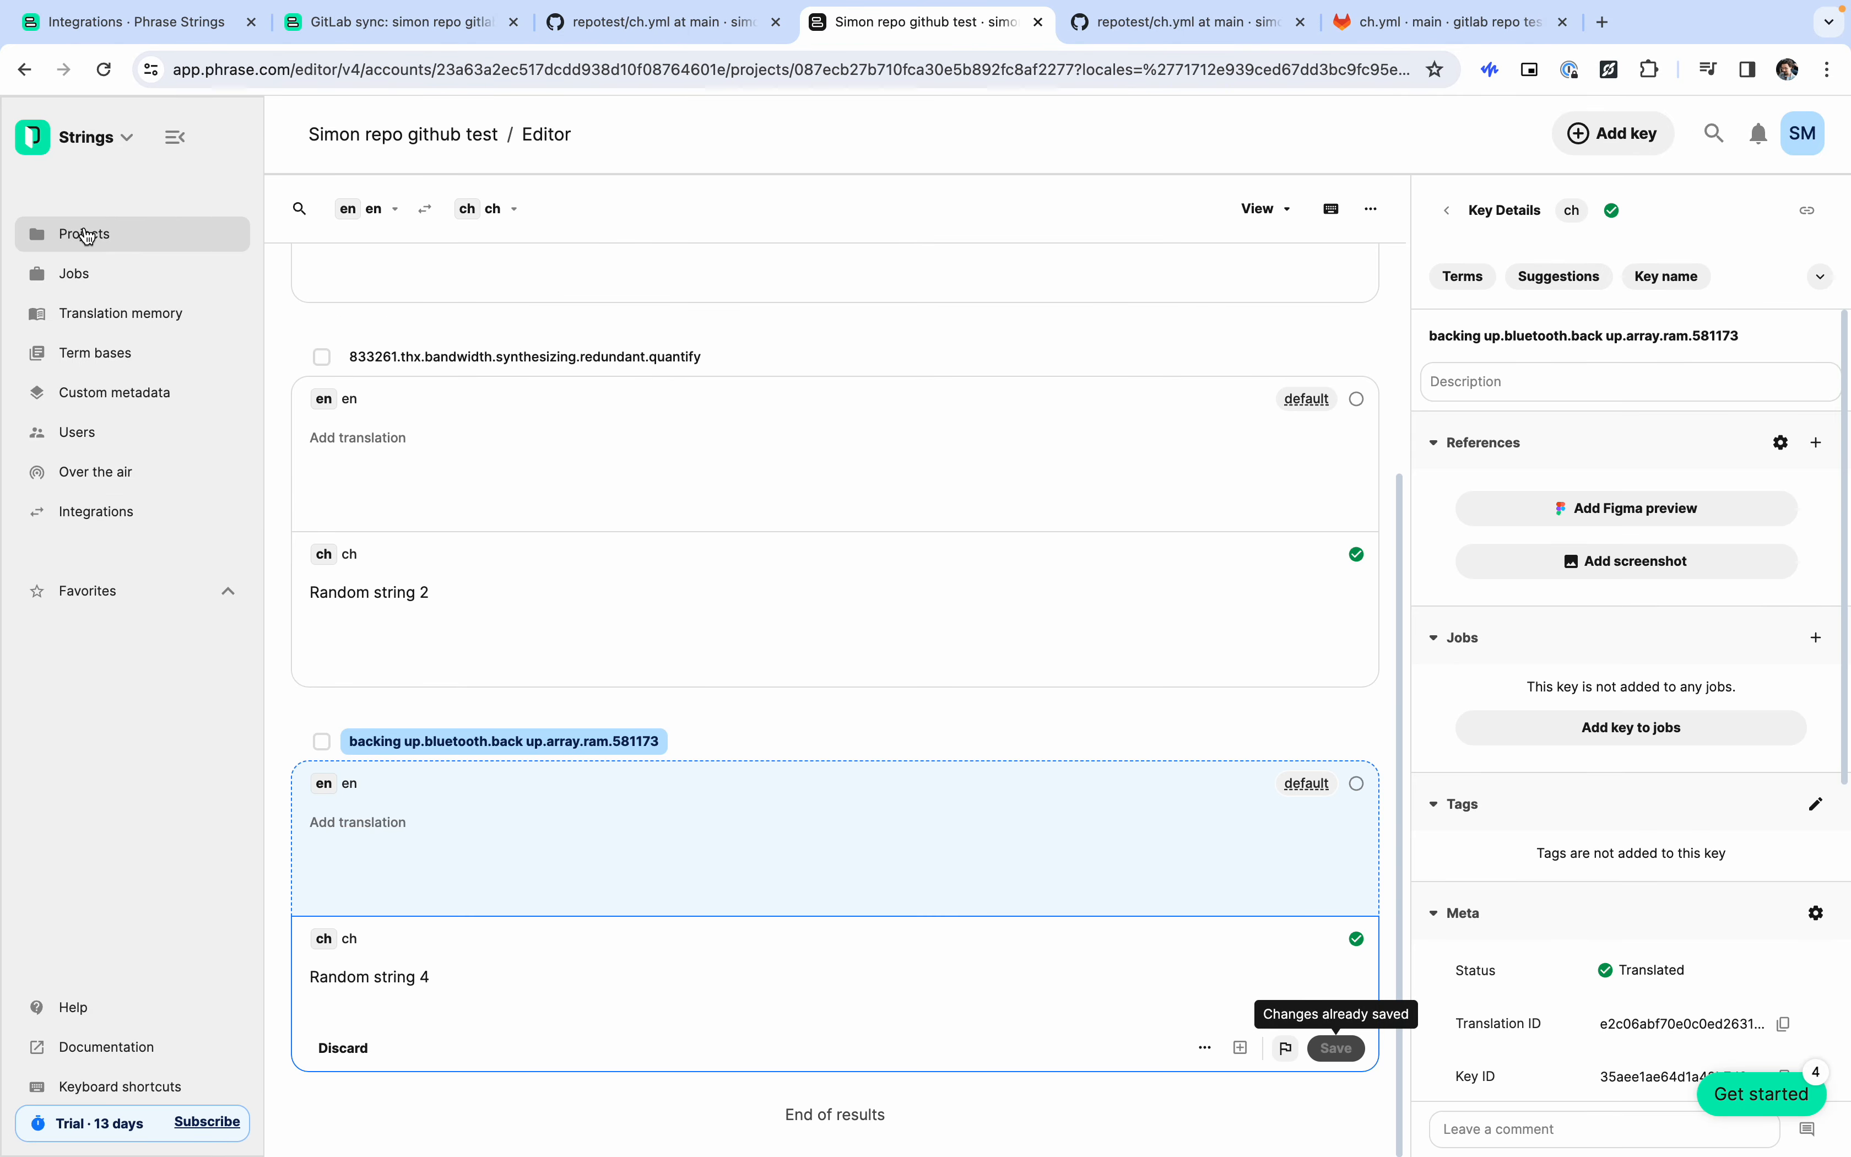
click(75, 273)
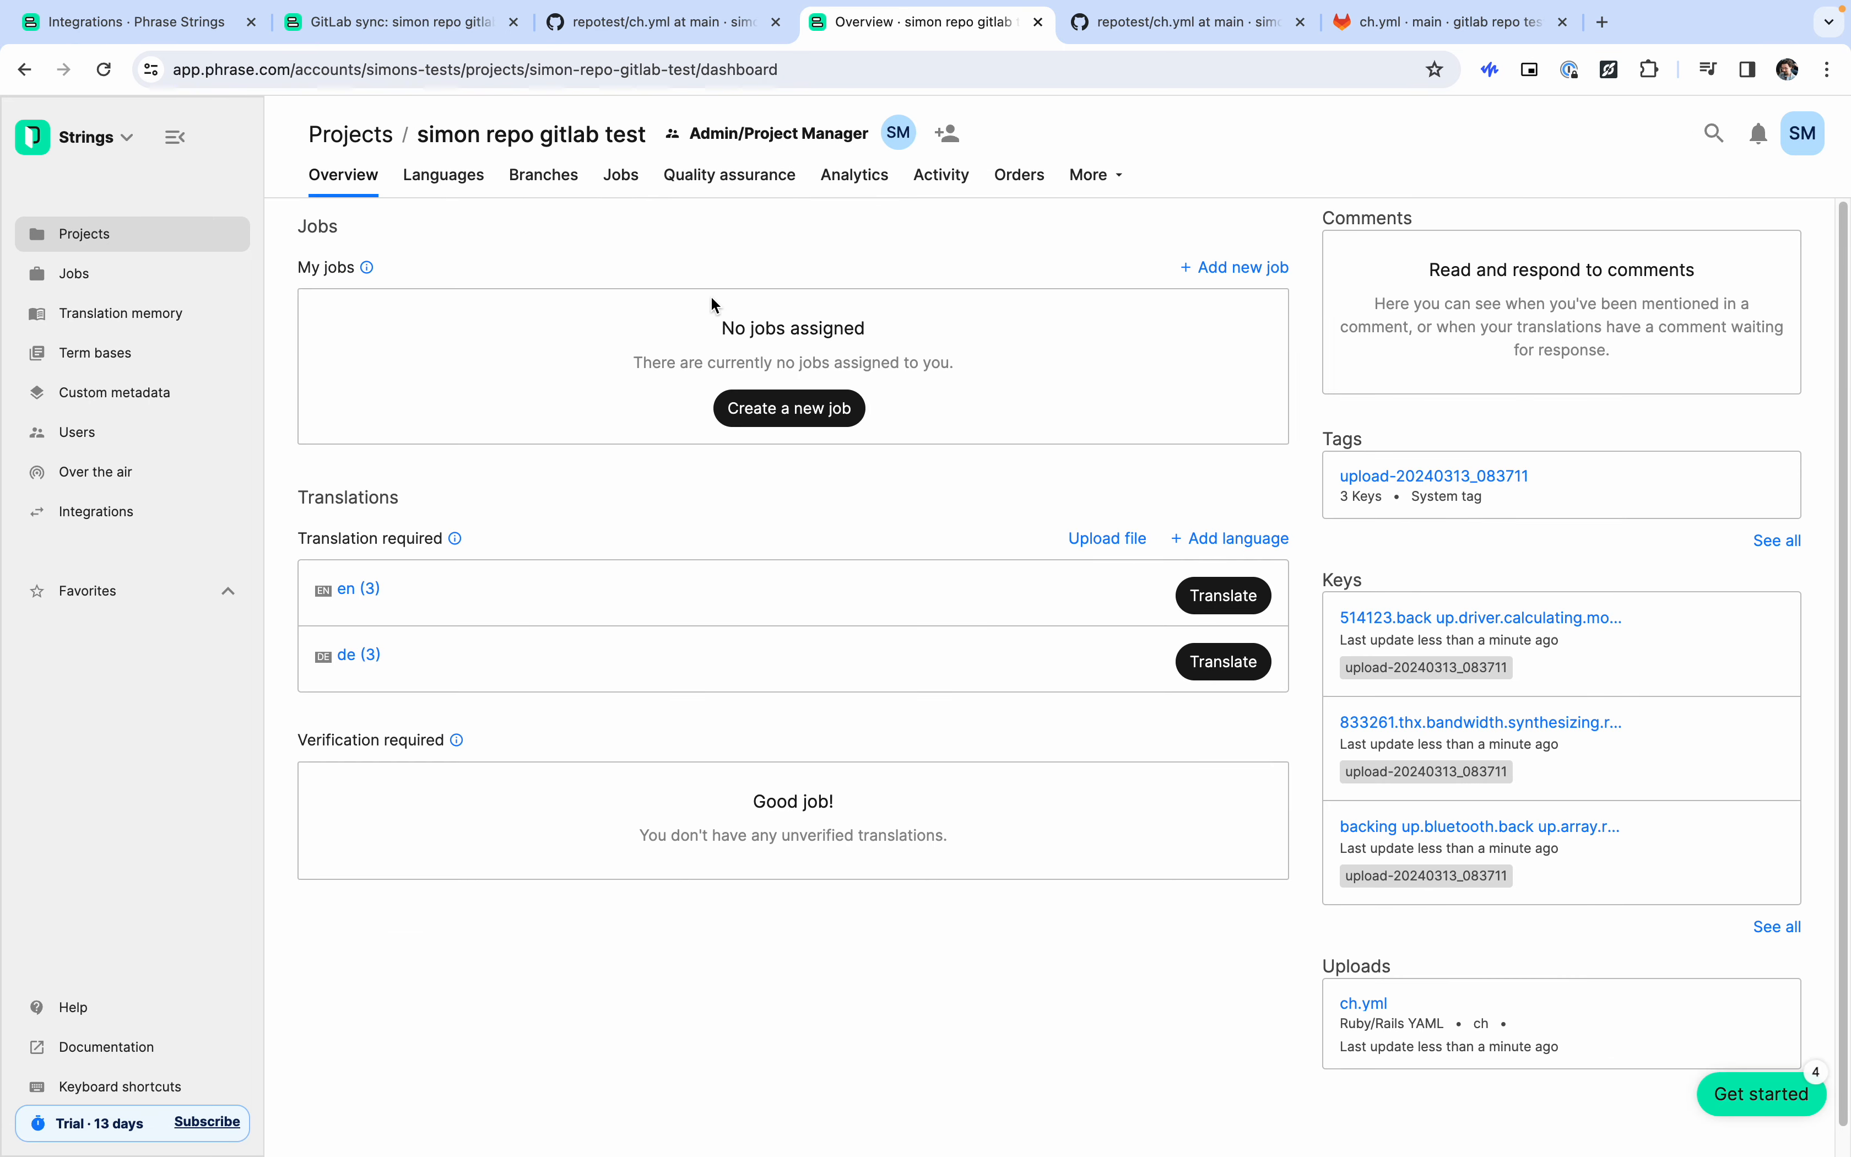
click(443, 175)
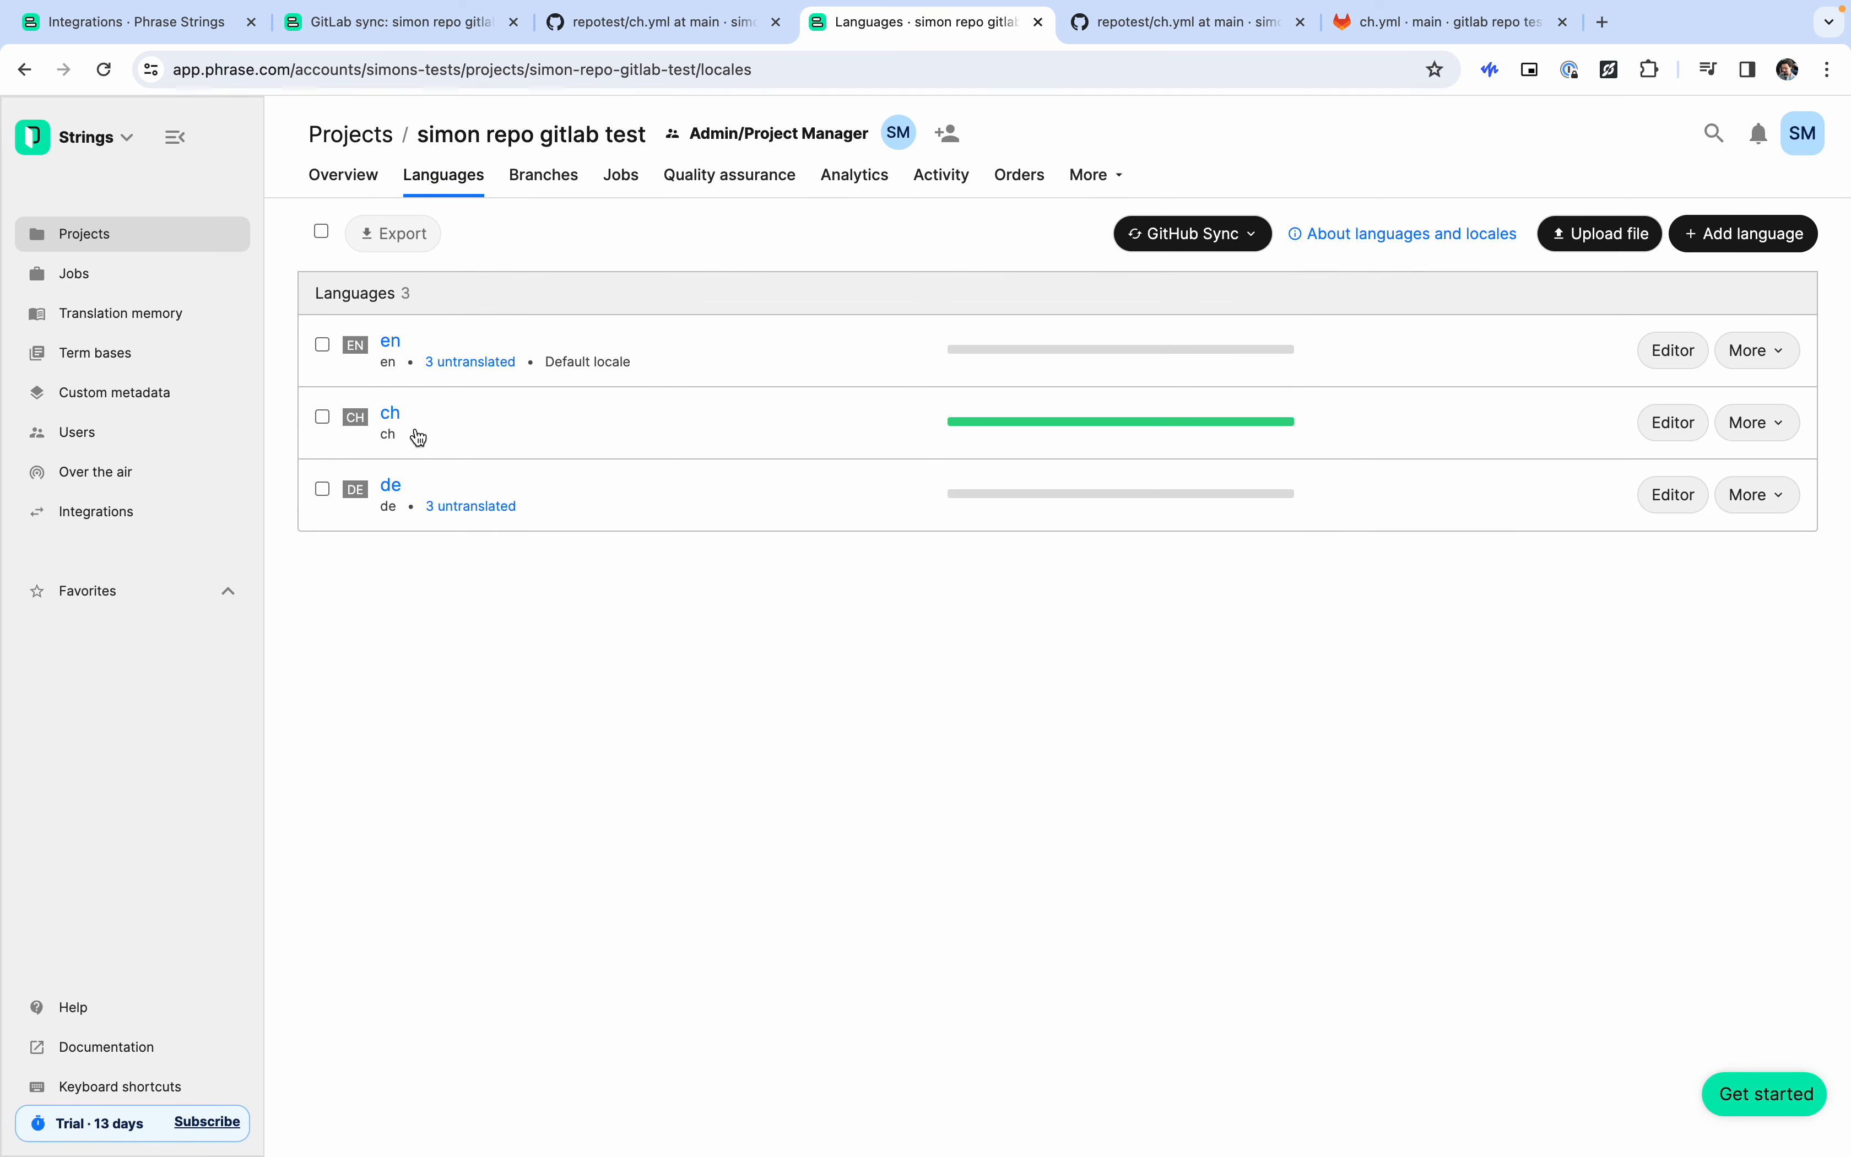
click(1092, 423)
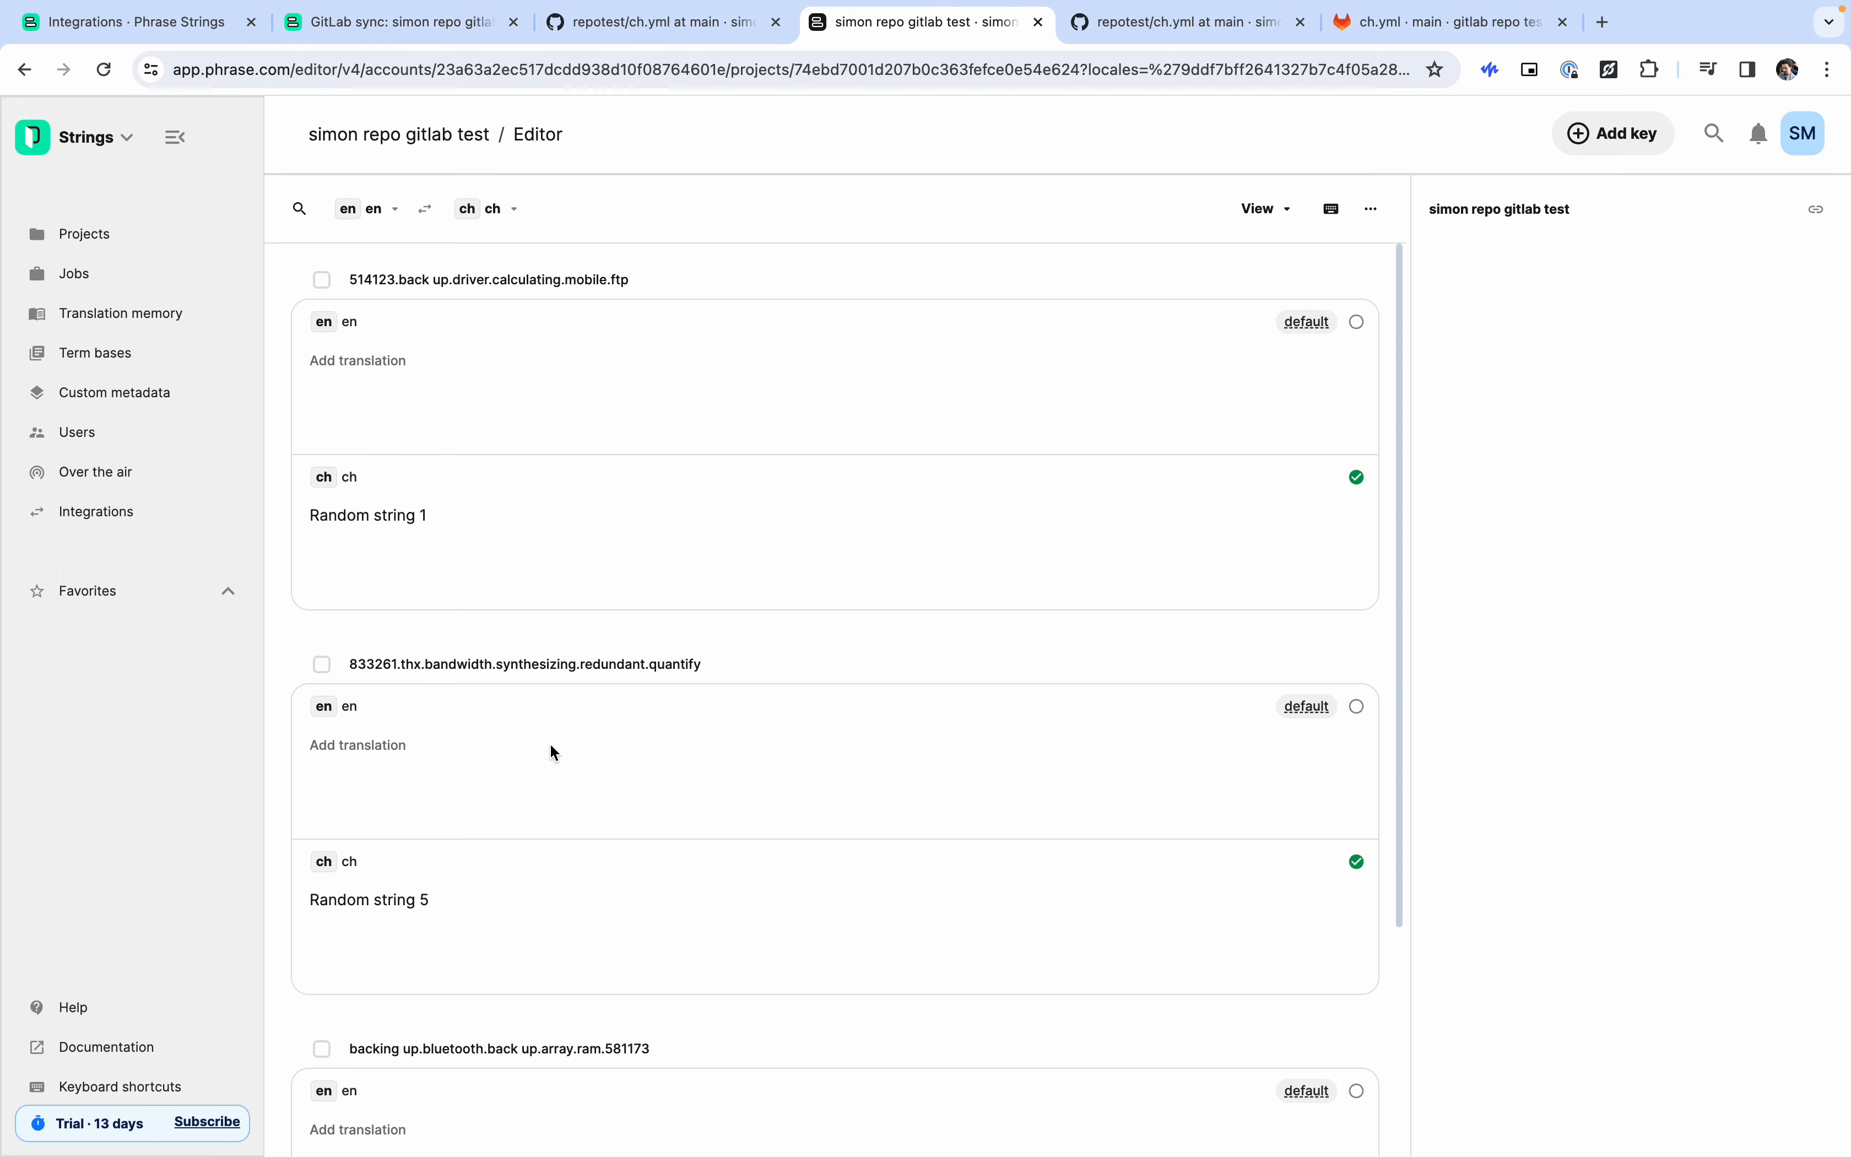
scroll(549, 744, down, 3)
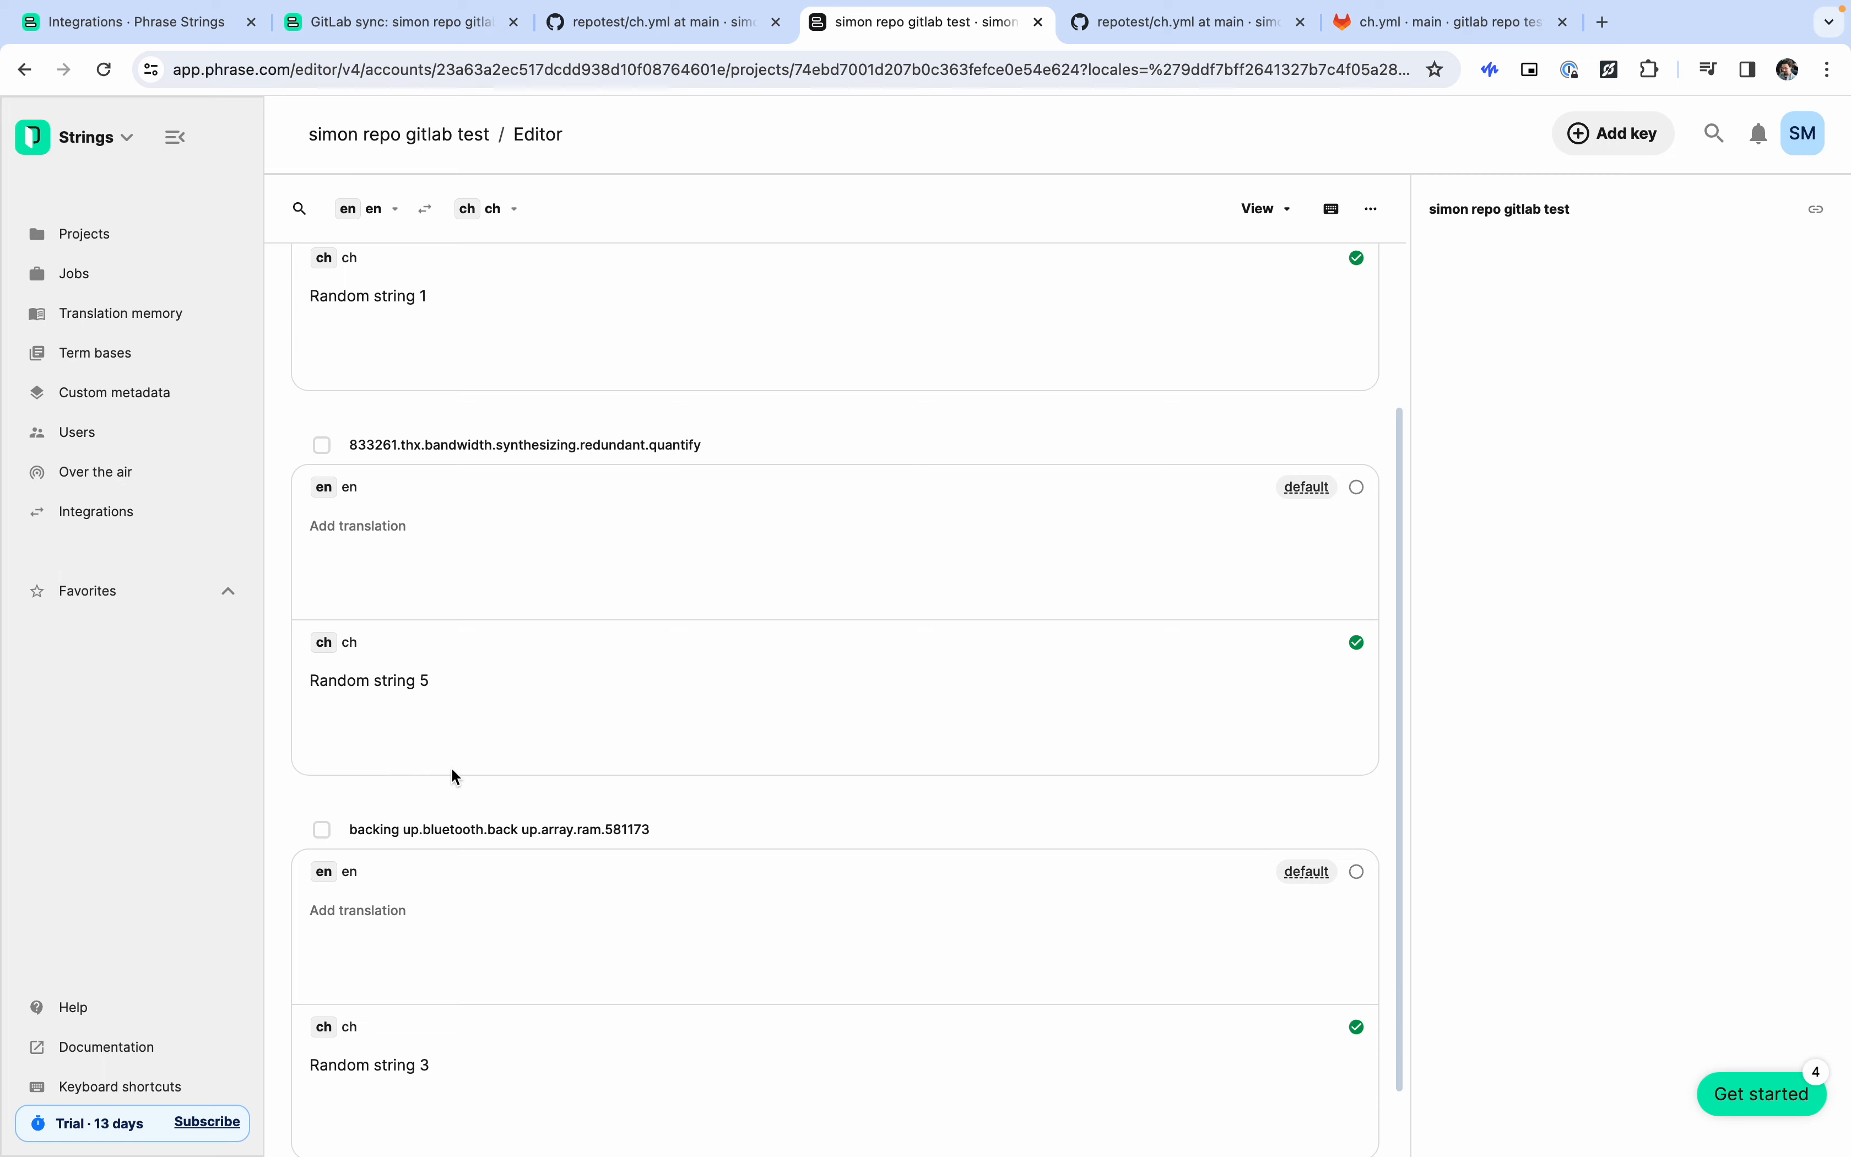
Set the ch translation of the 833261 quantify key to "Random string 2" and save it.
click(420, 681)
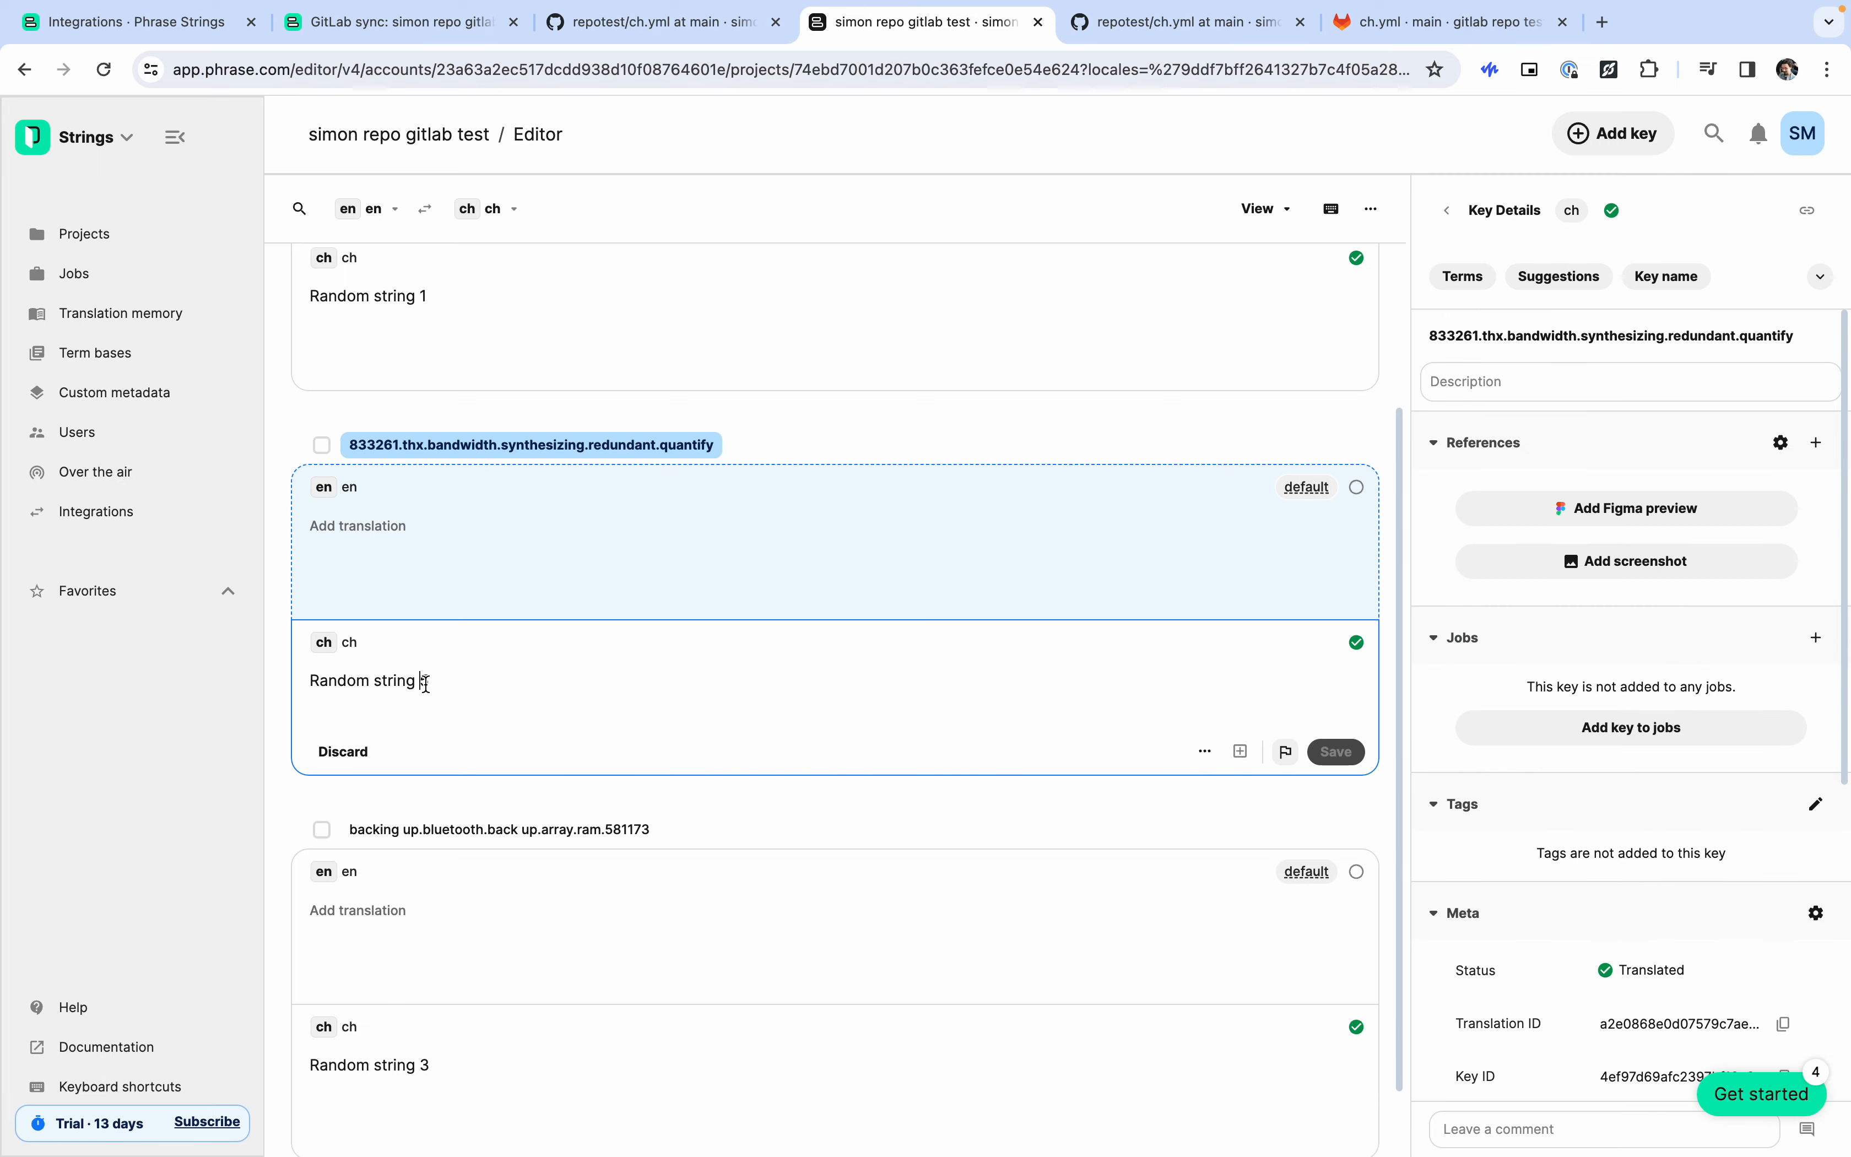
text(2)
scroll(940, 871, down, 1)
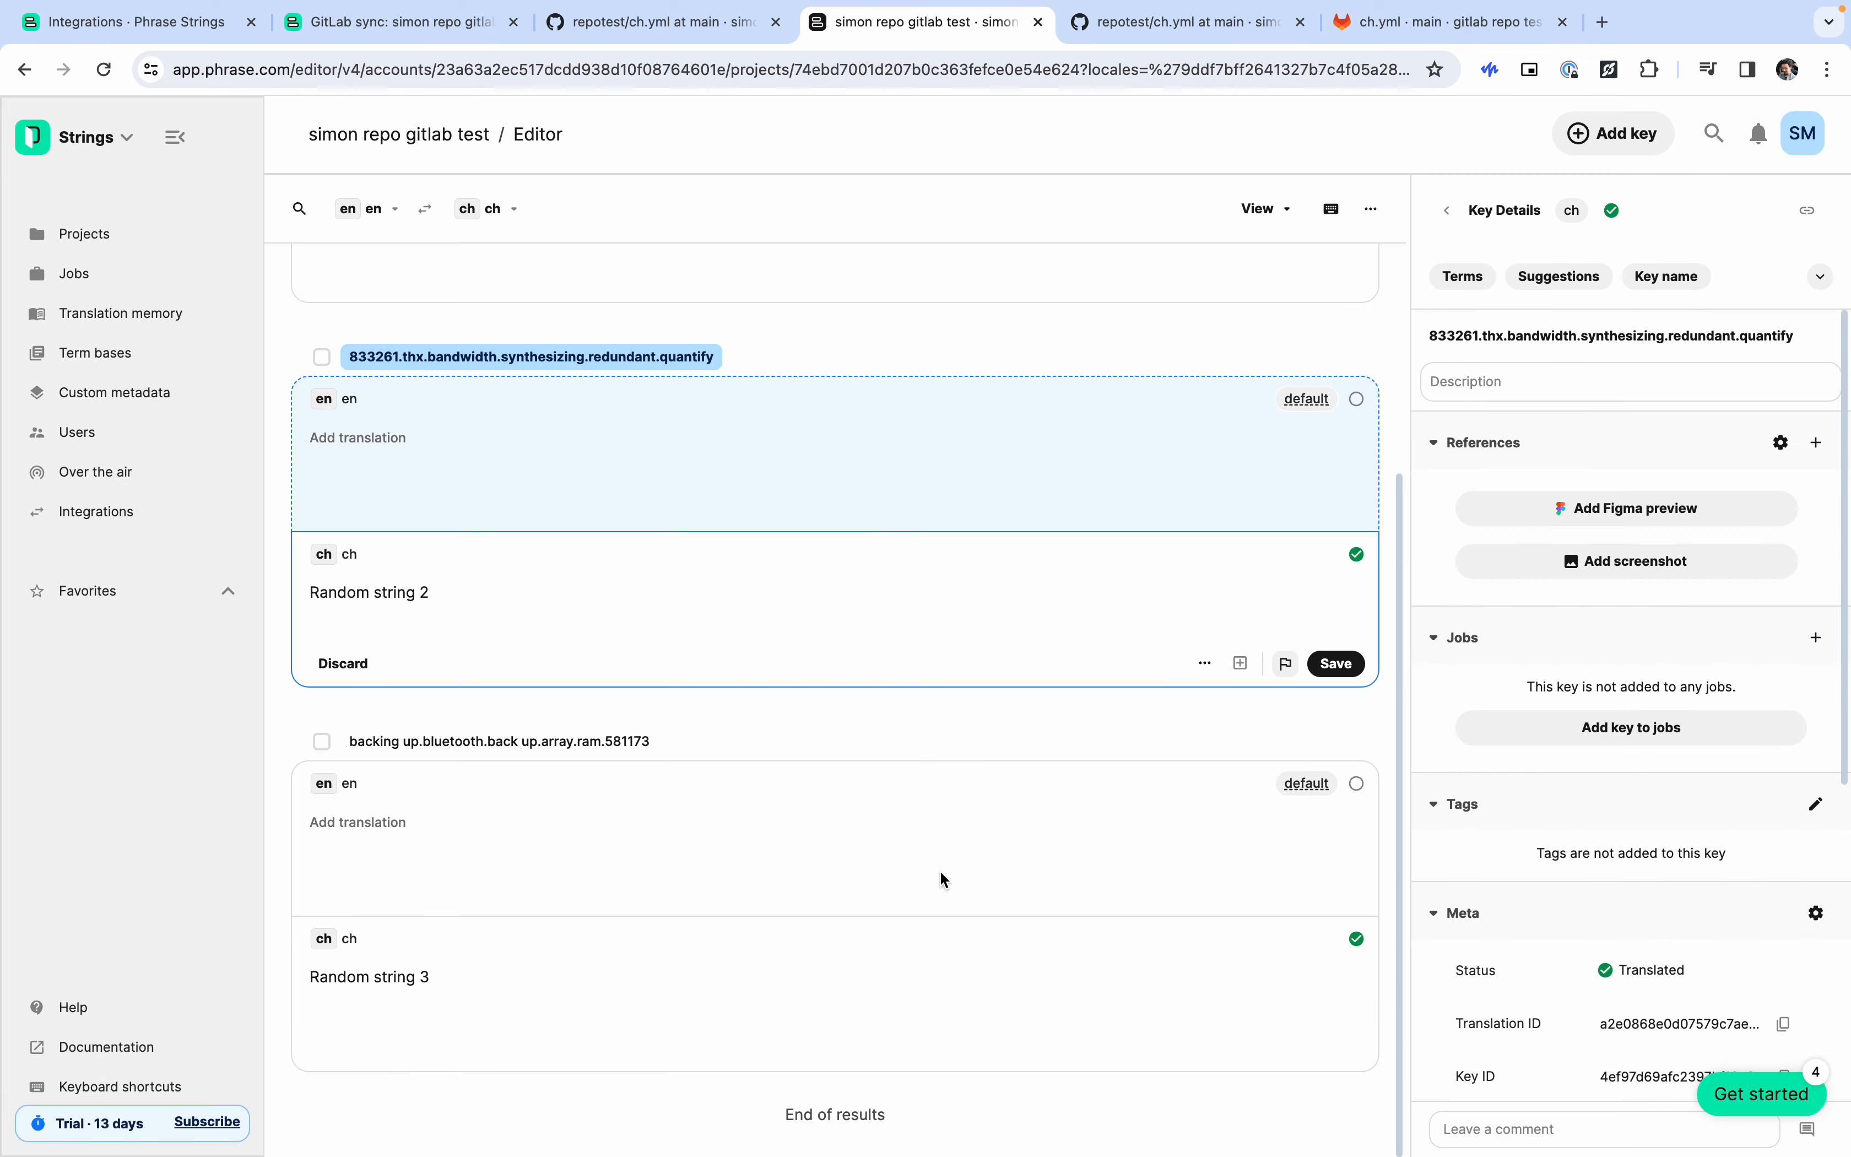
scroll(742, 819, up, 1)
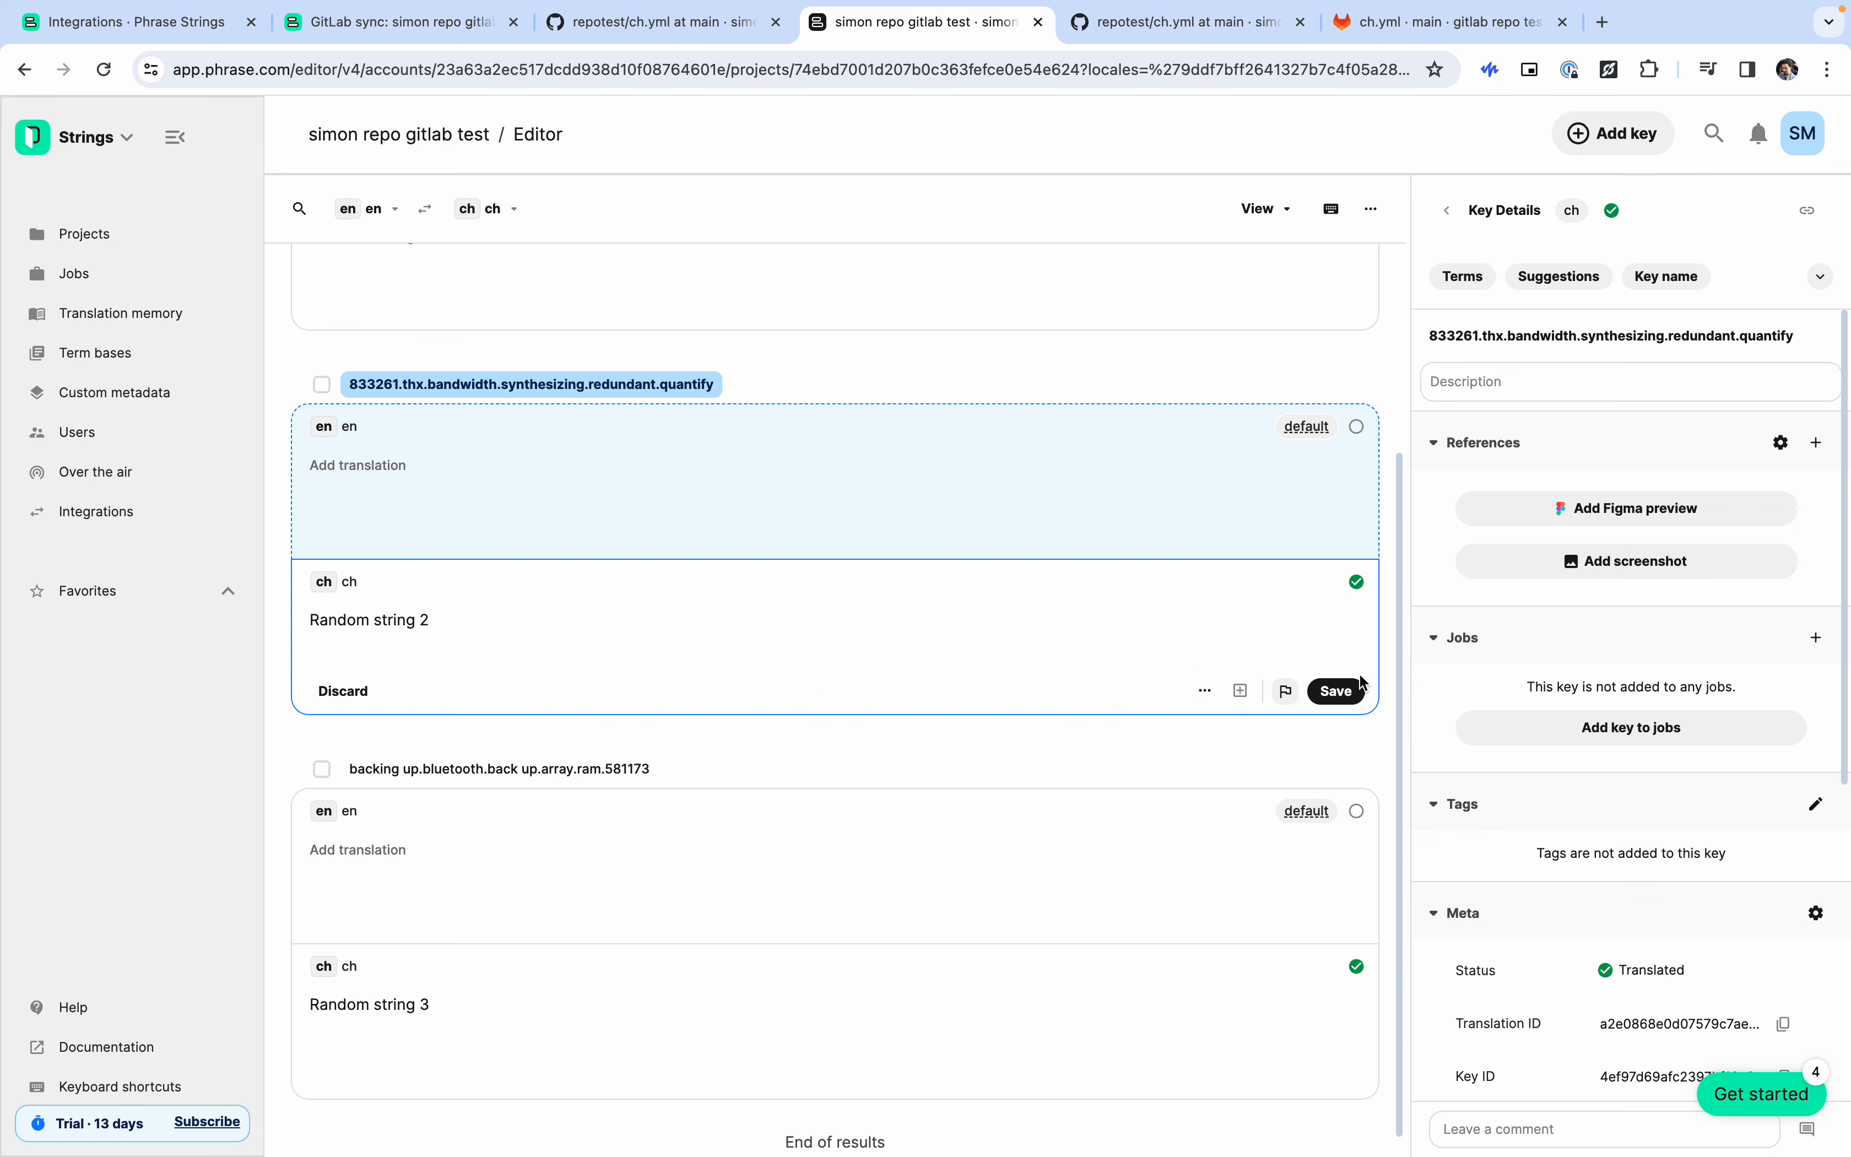
click(1337, 691)
Run an export to GitLab from the GitLab sync's history page.
click(426, 21)
click(1615, 142)
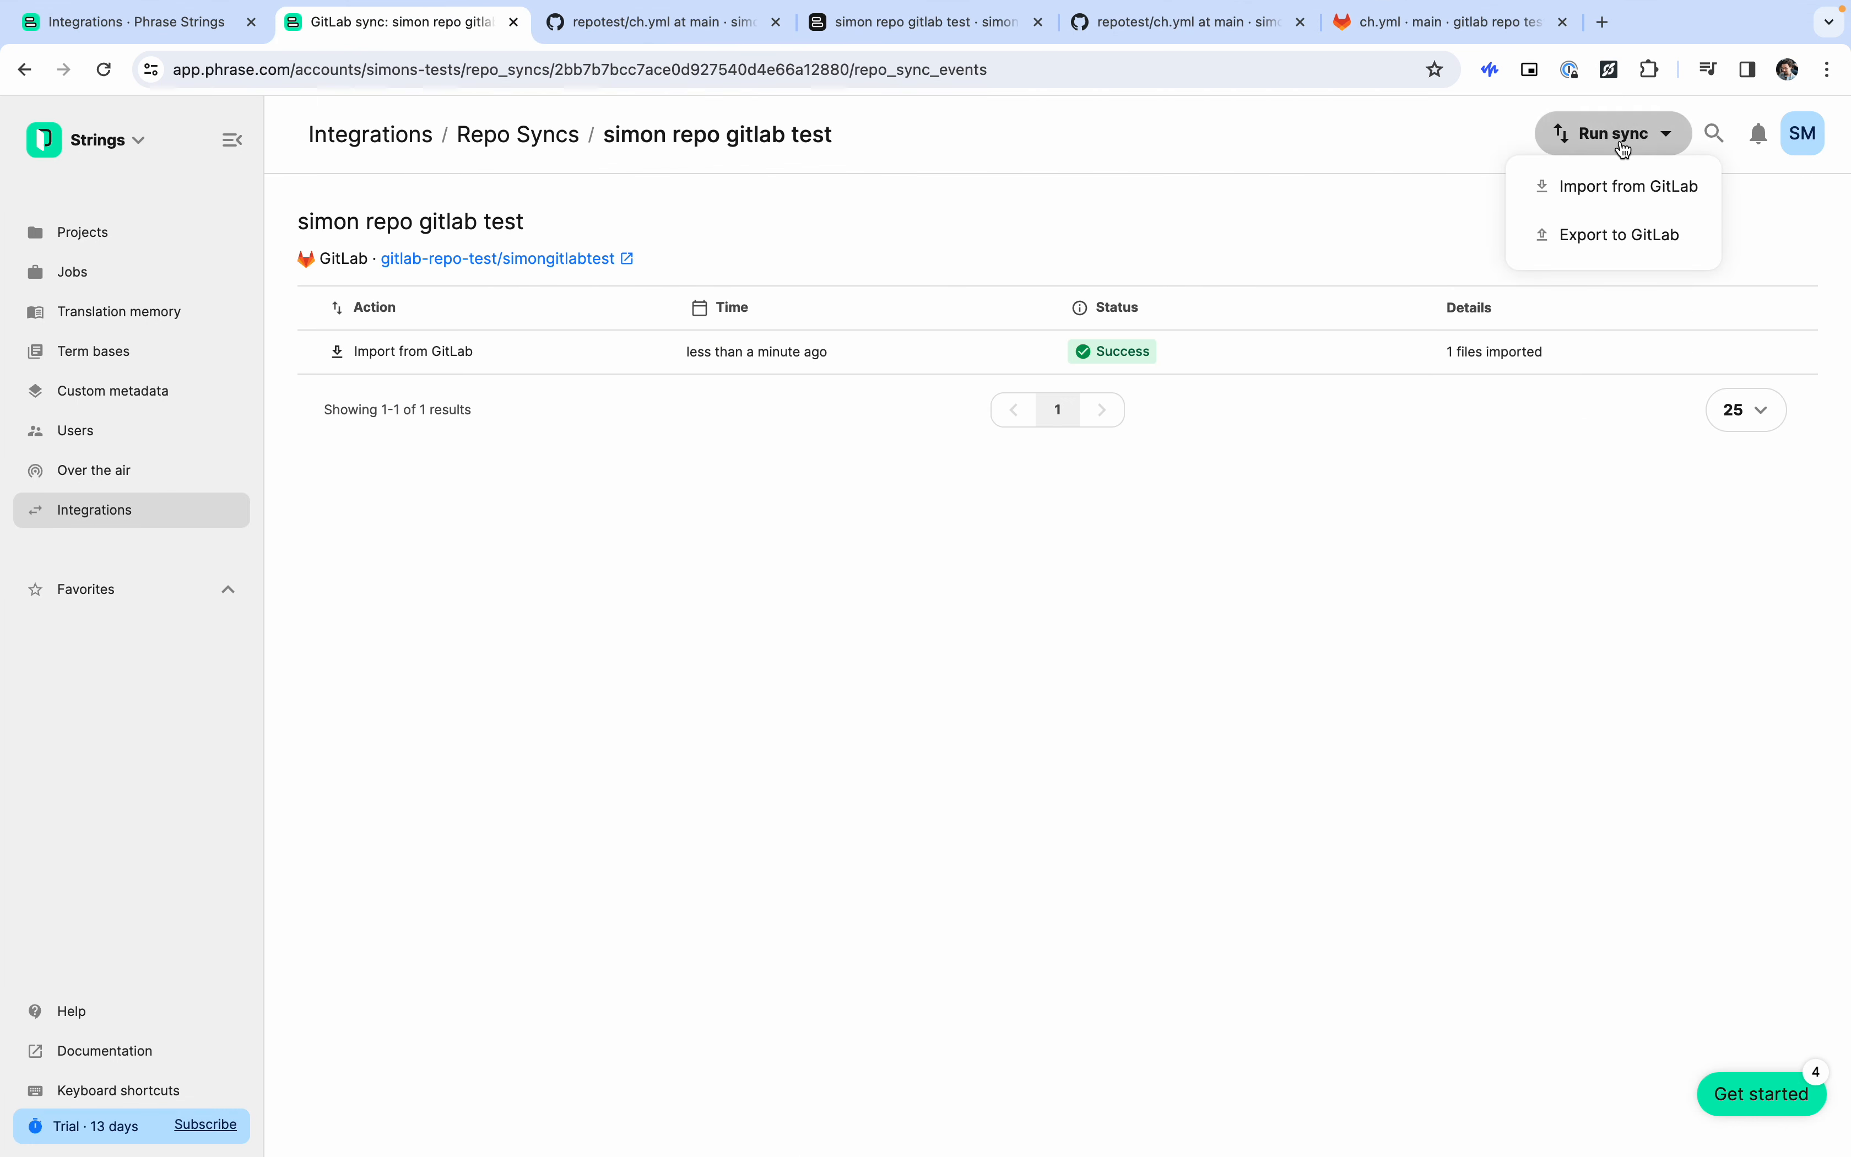
click(1616, 235)
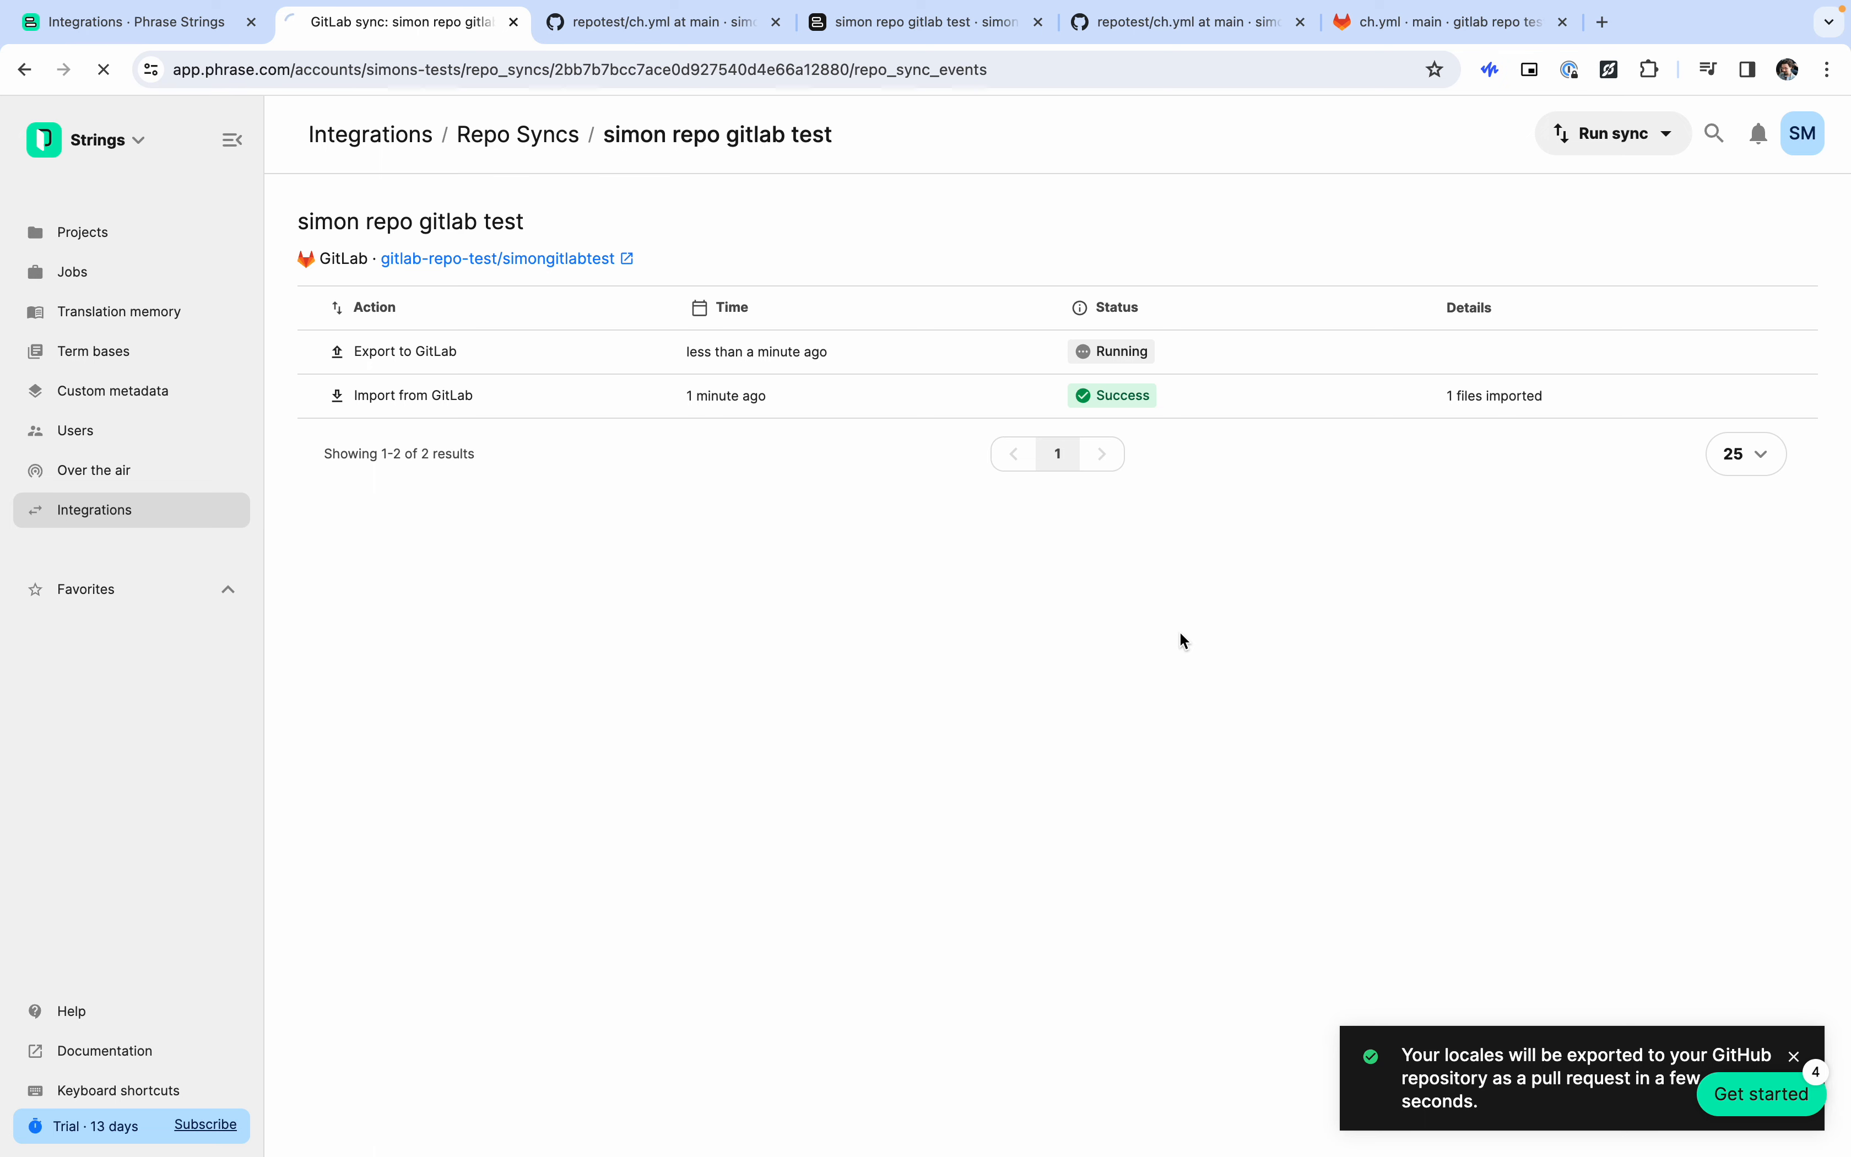
Open the export's merge request in GitLab, examine its ch.yml changes and go to the list of open merge requests.
click(1685, 362)
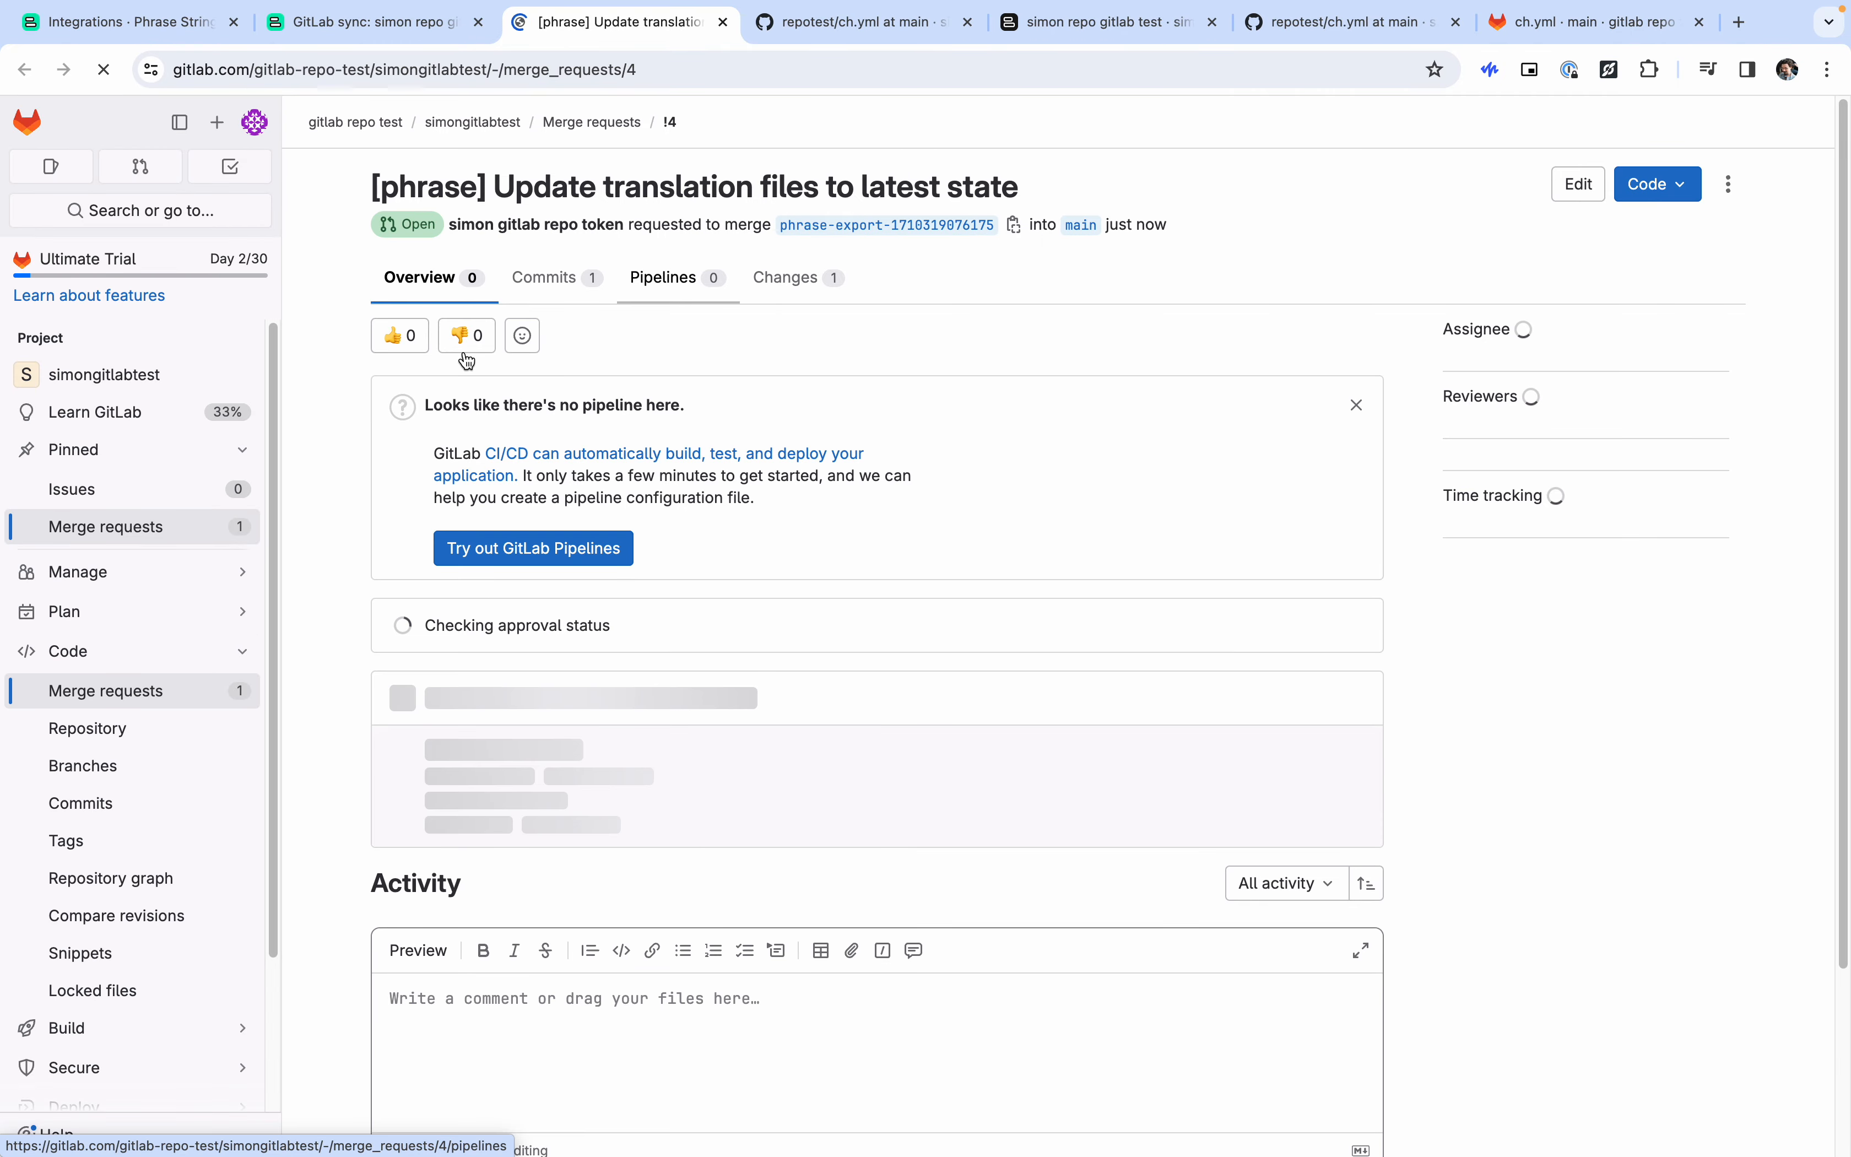
click(777, 277)
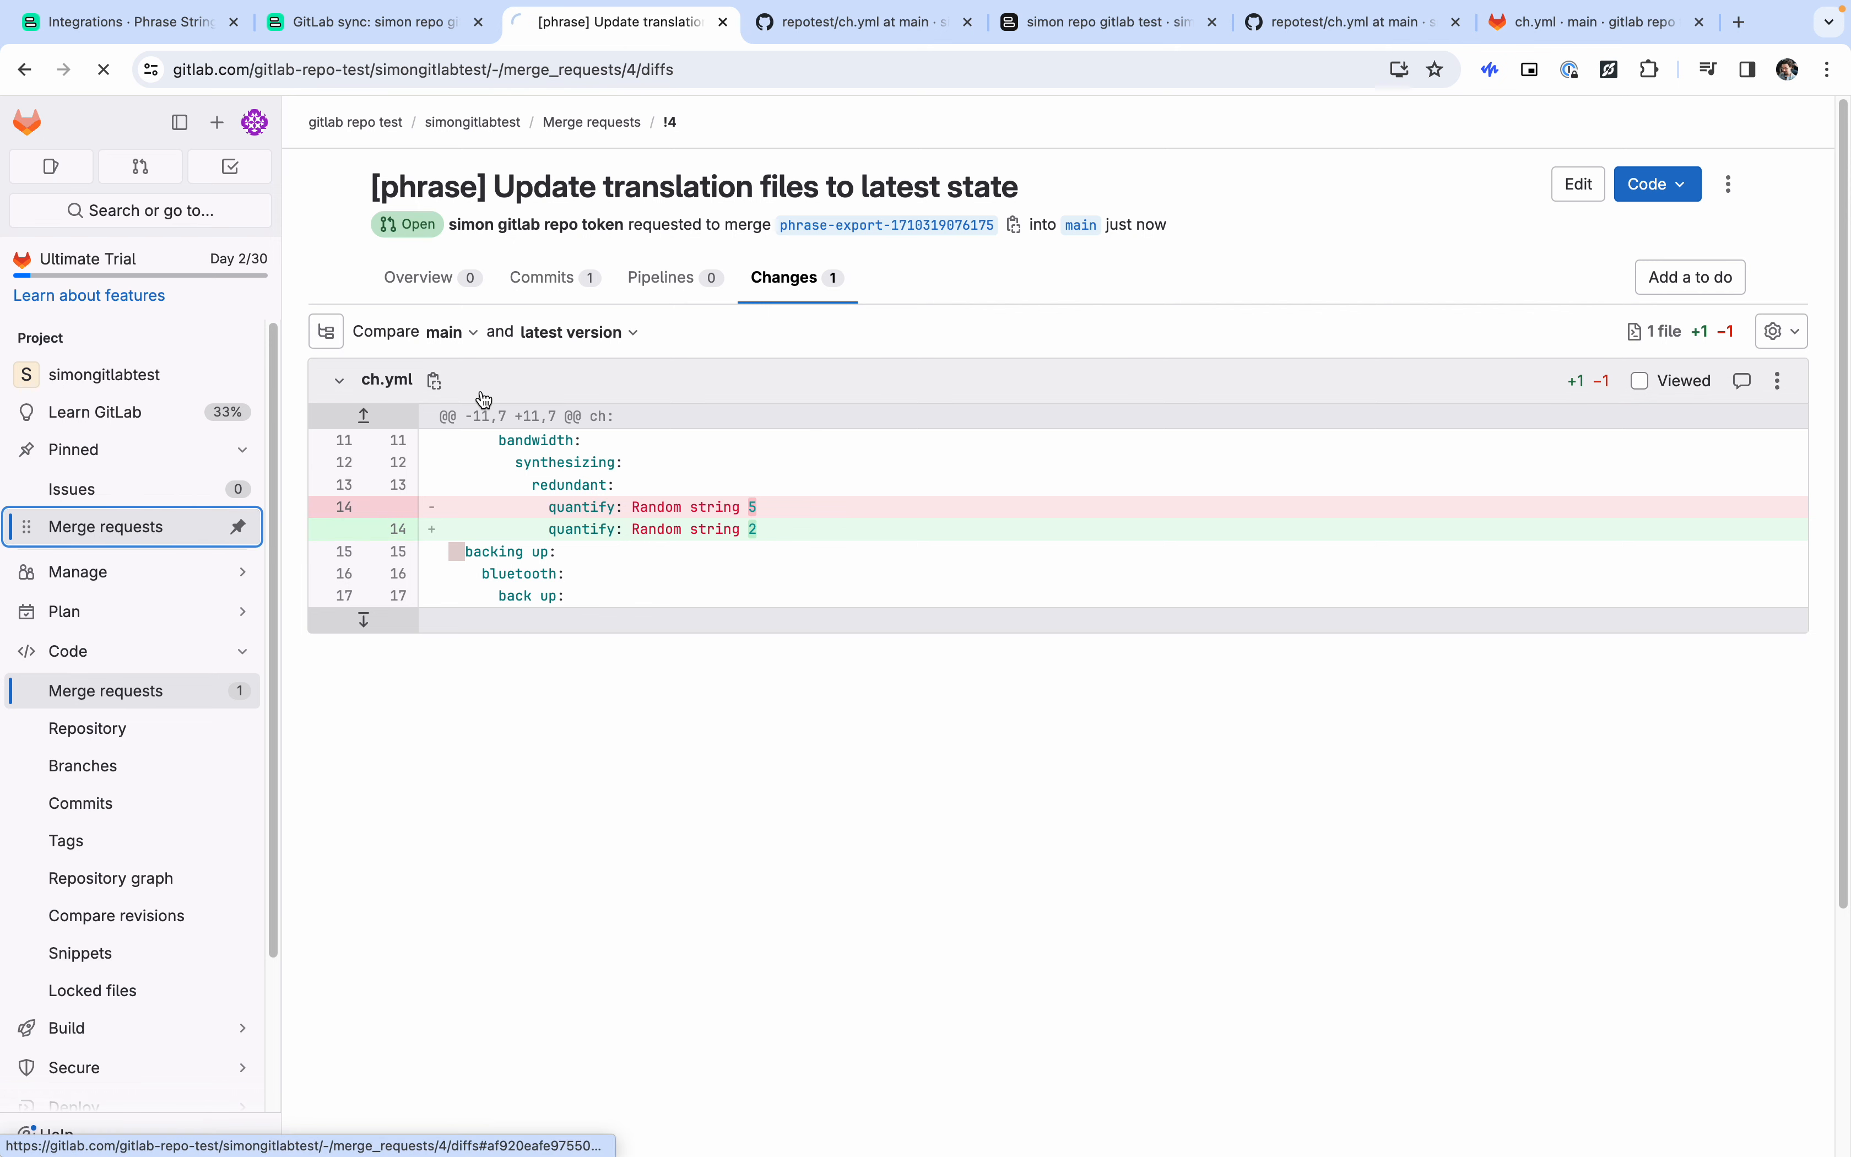
click(157, 526)
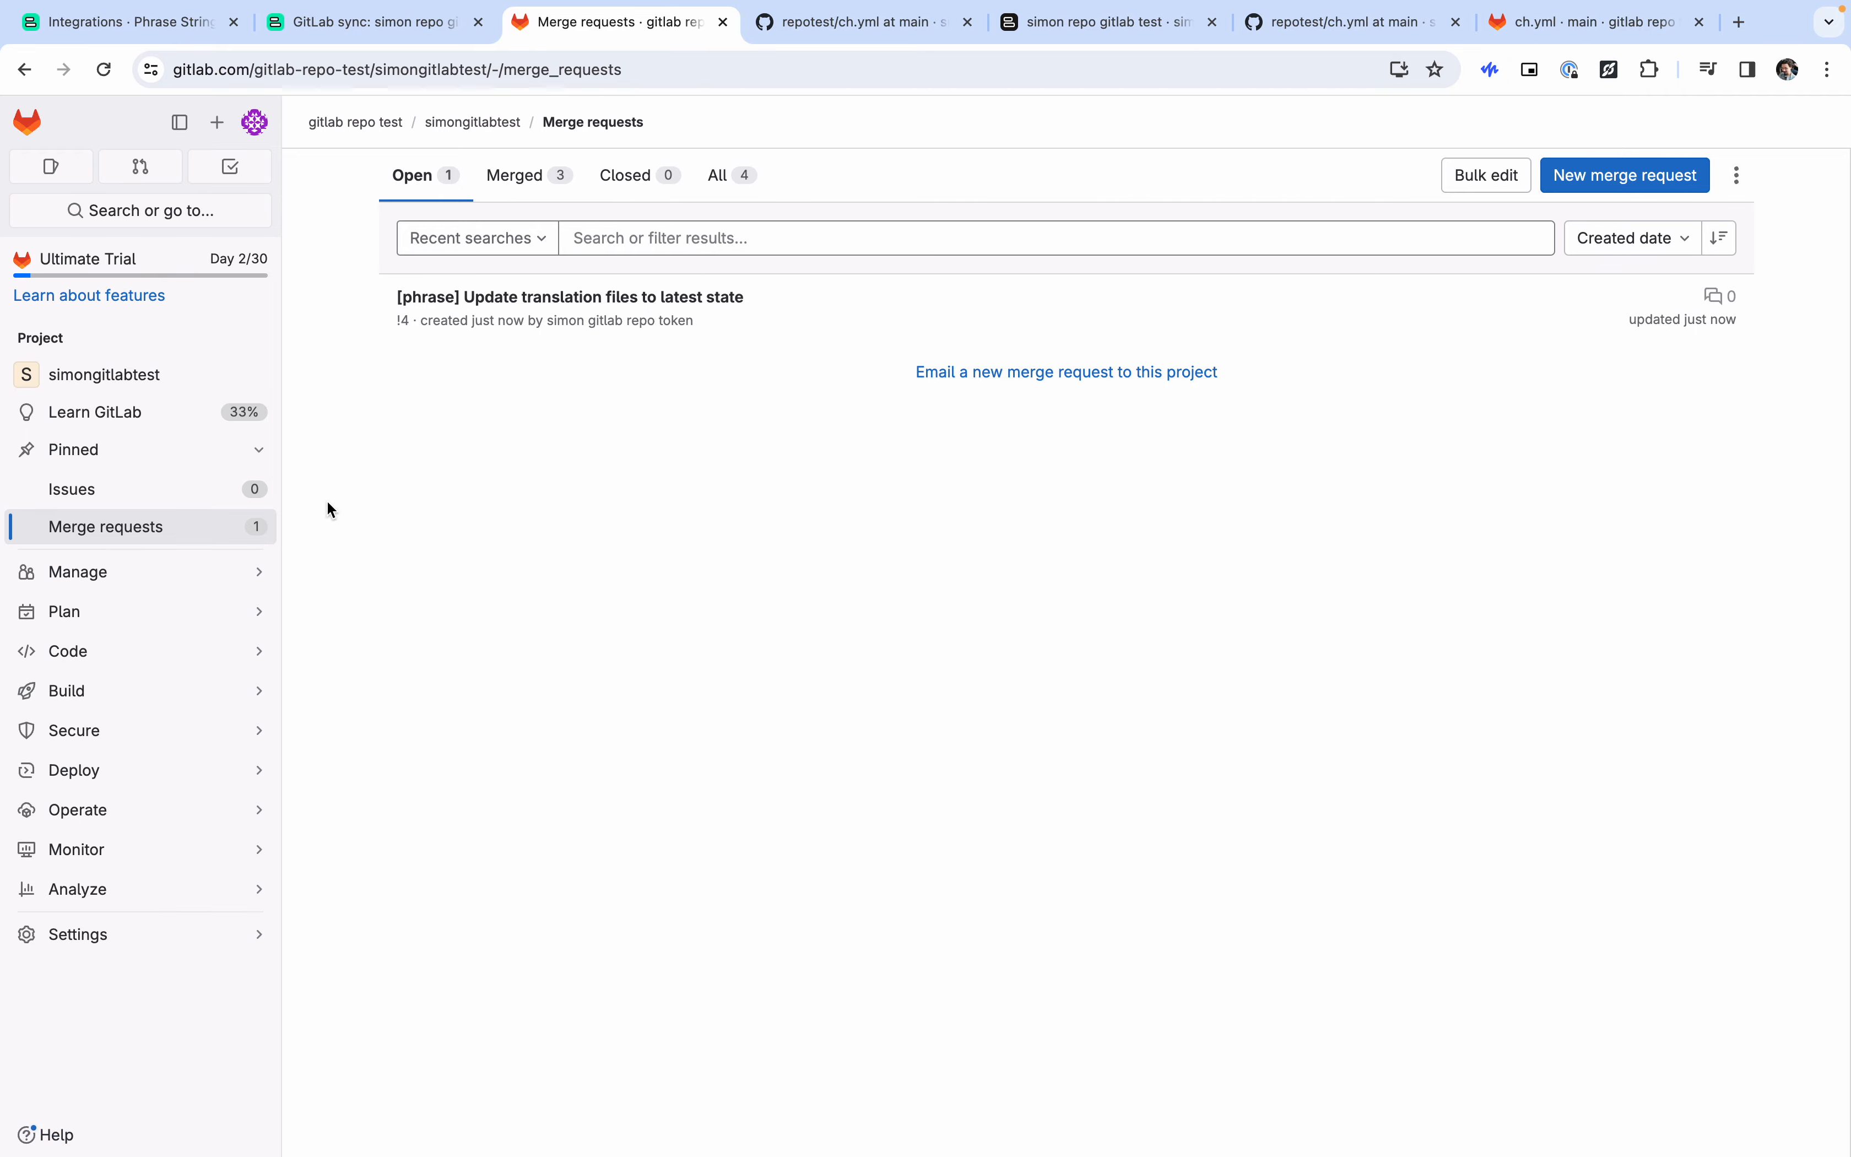
Merge the "[phrase] Update translation files to latest state" request into main with source branch deletion enabled.
click(589, 302)
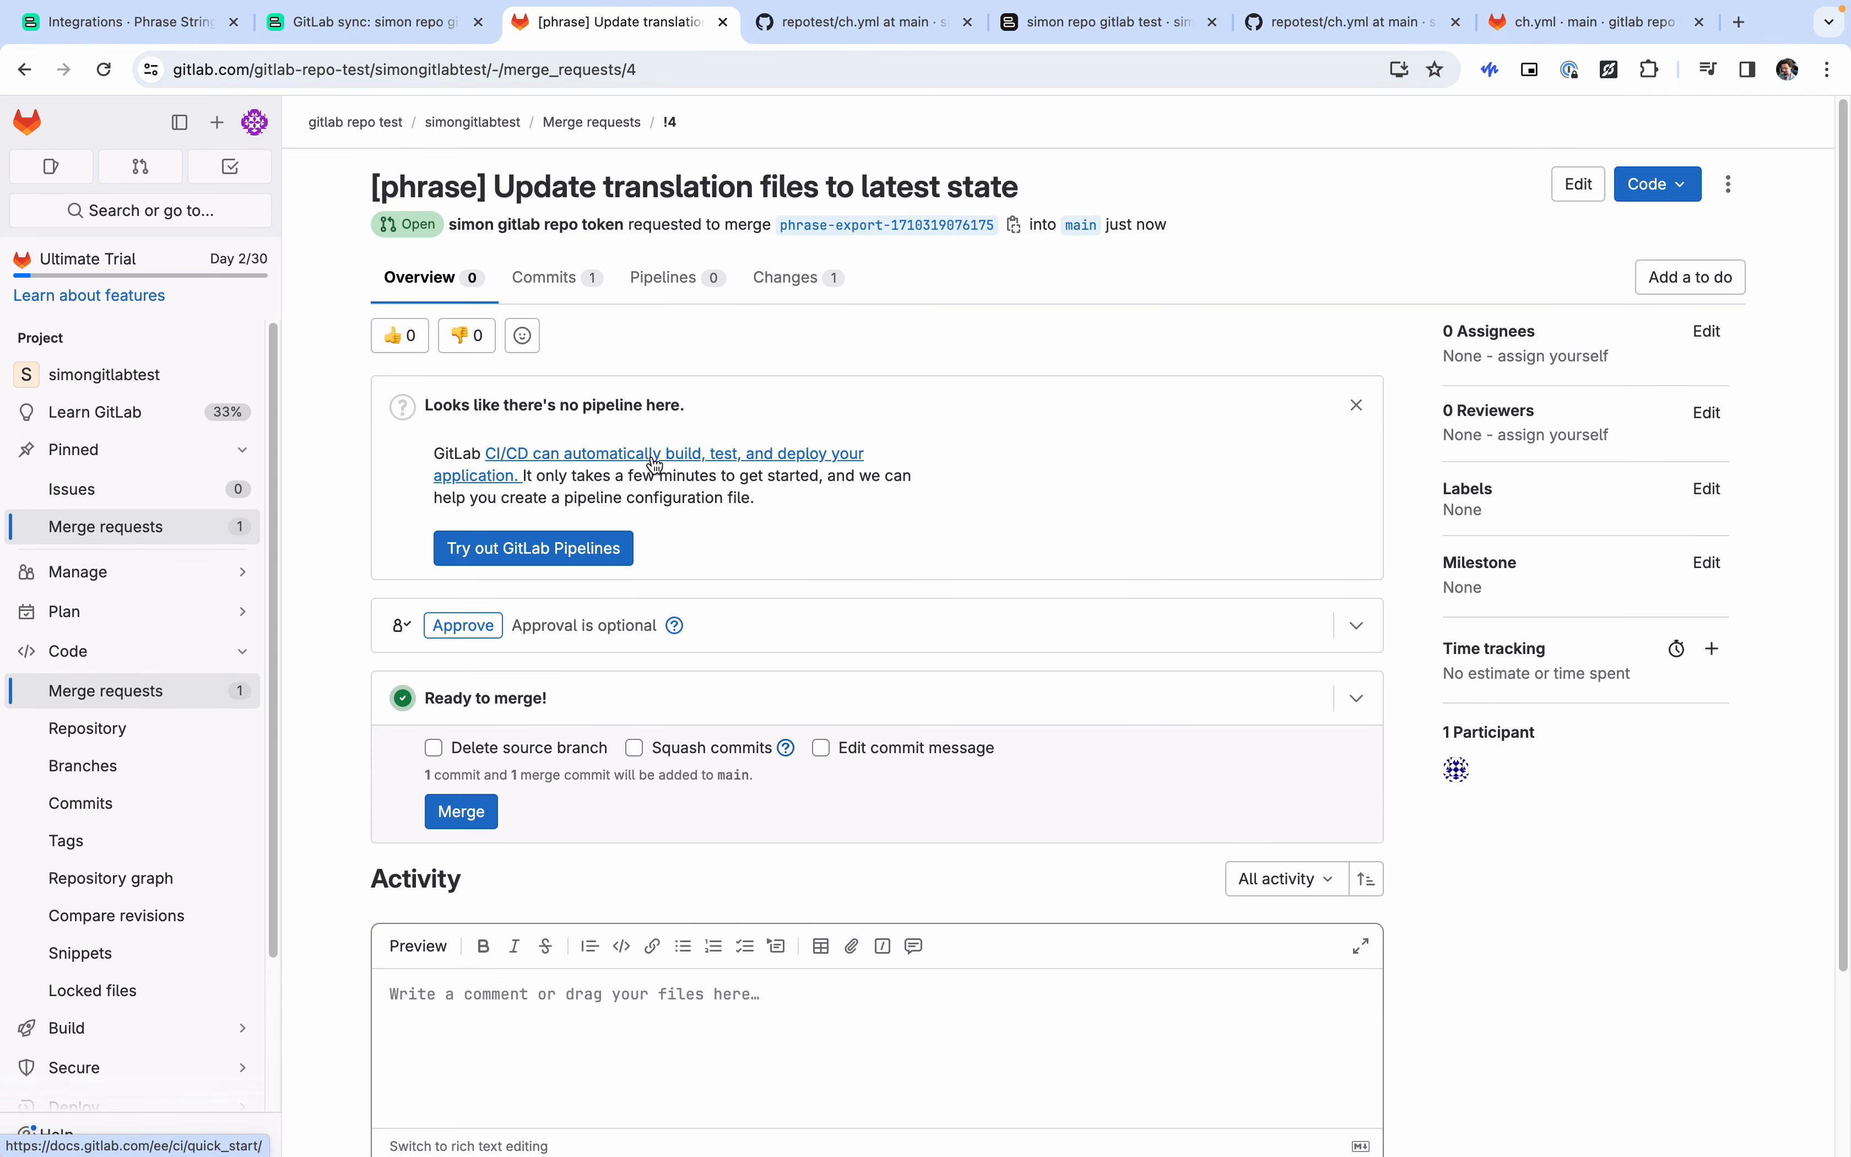
click(498, 758)
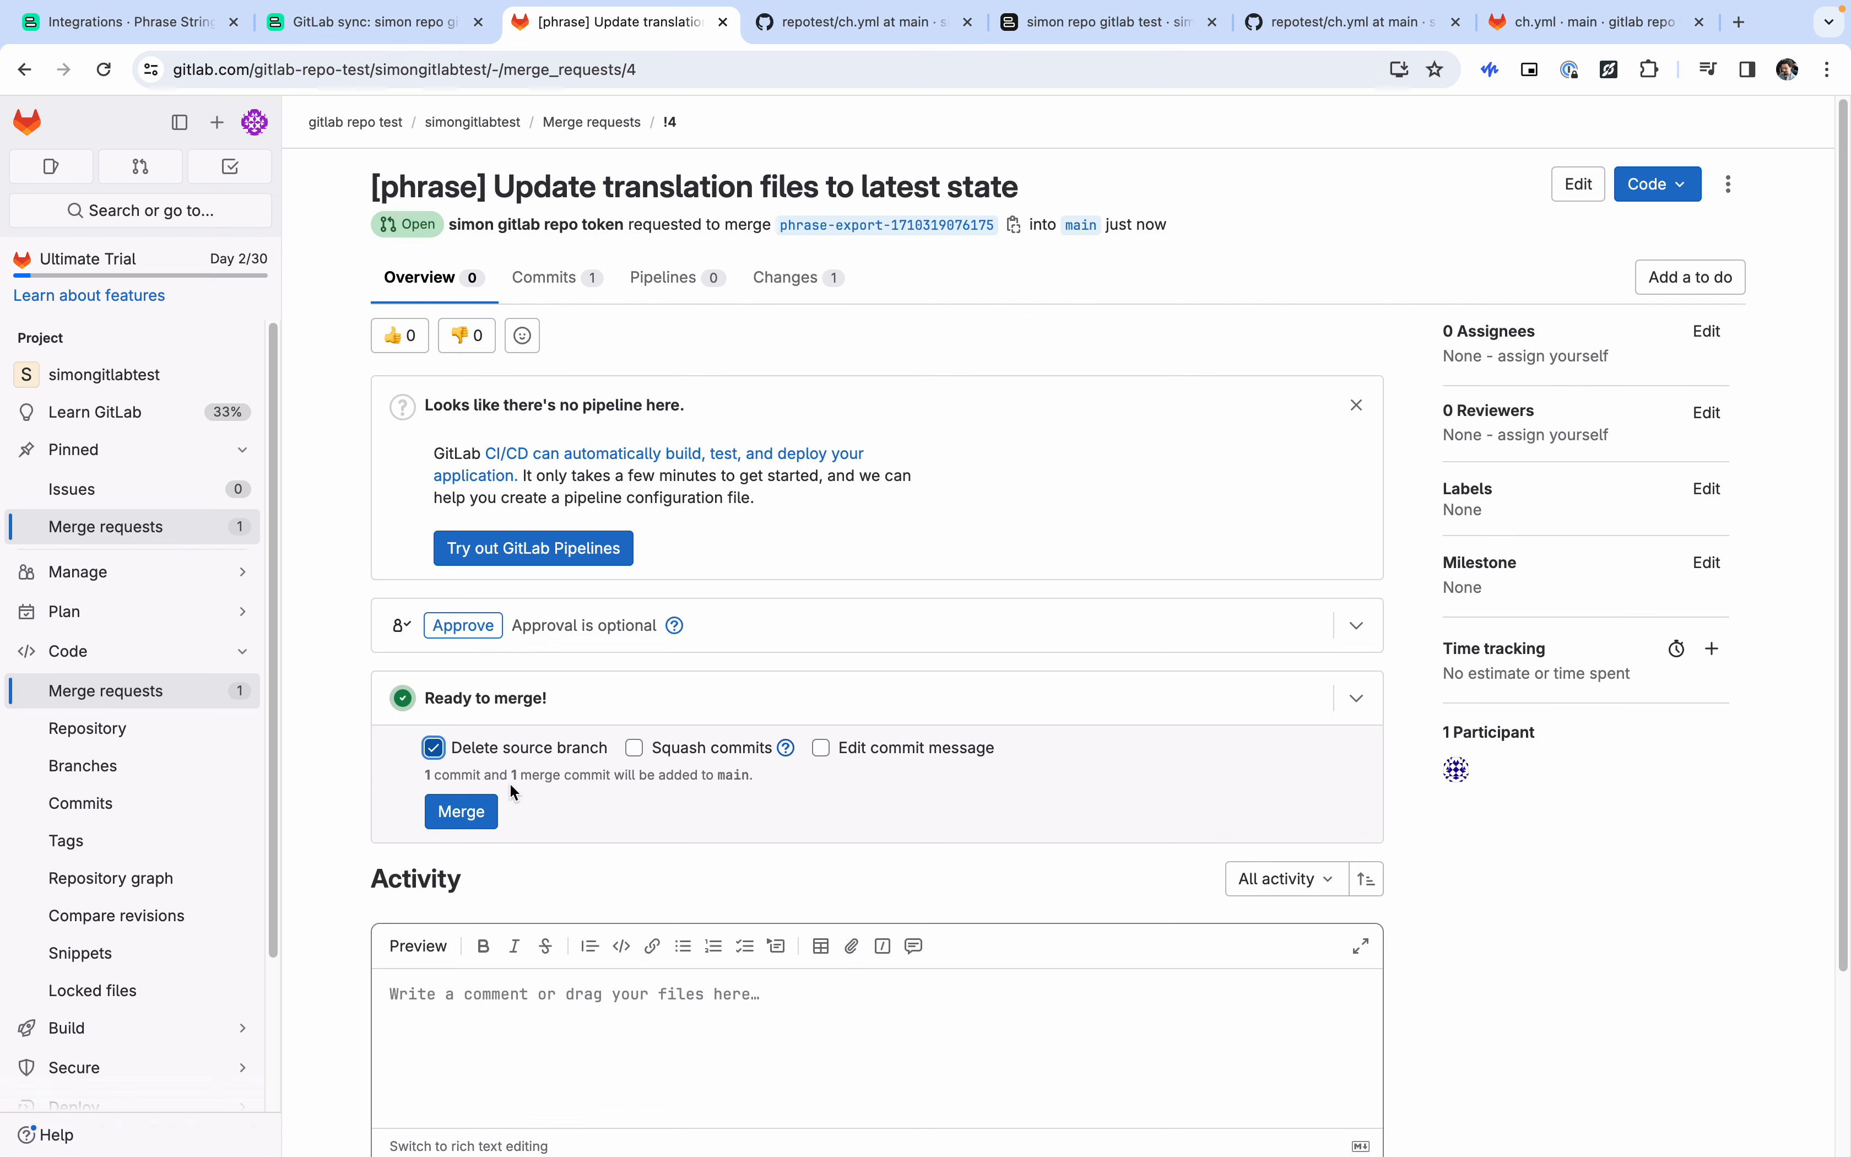
click(483, 811)
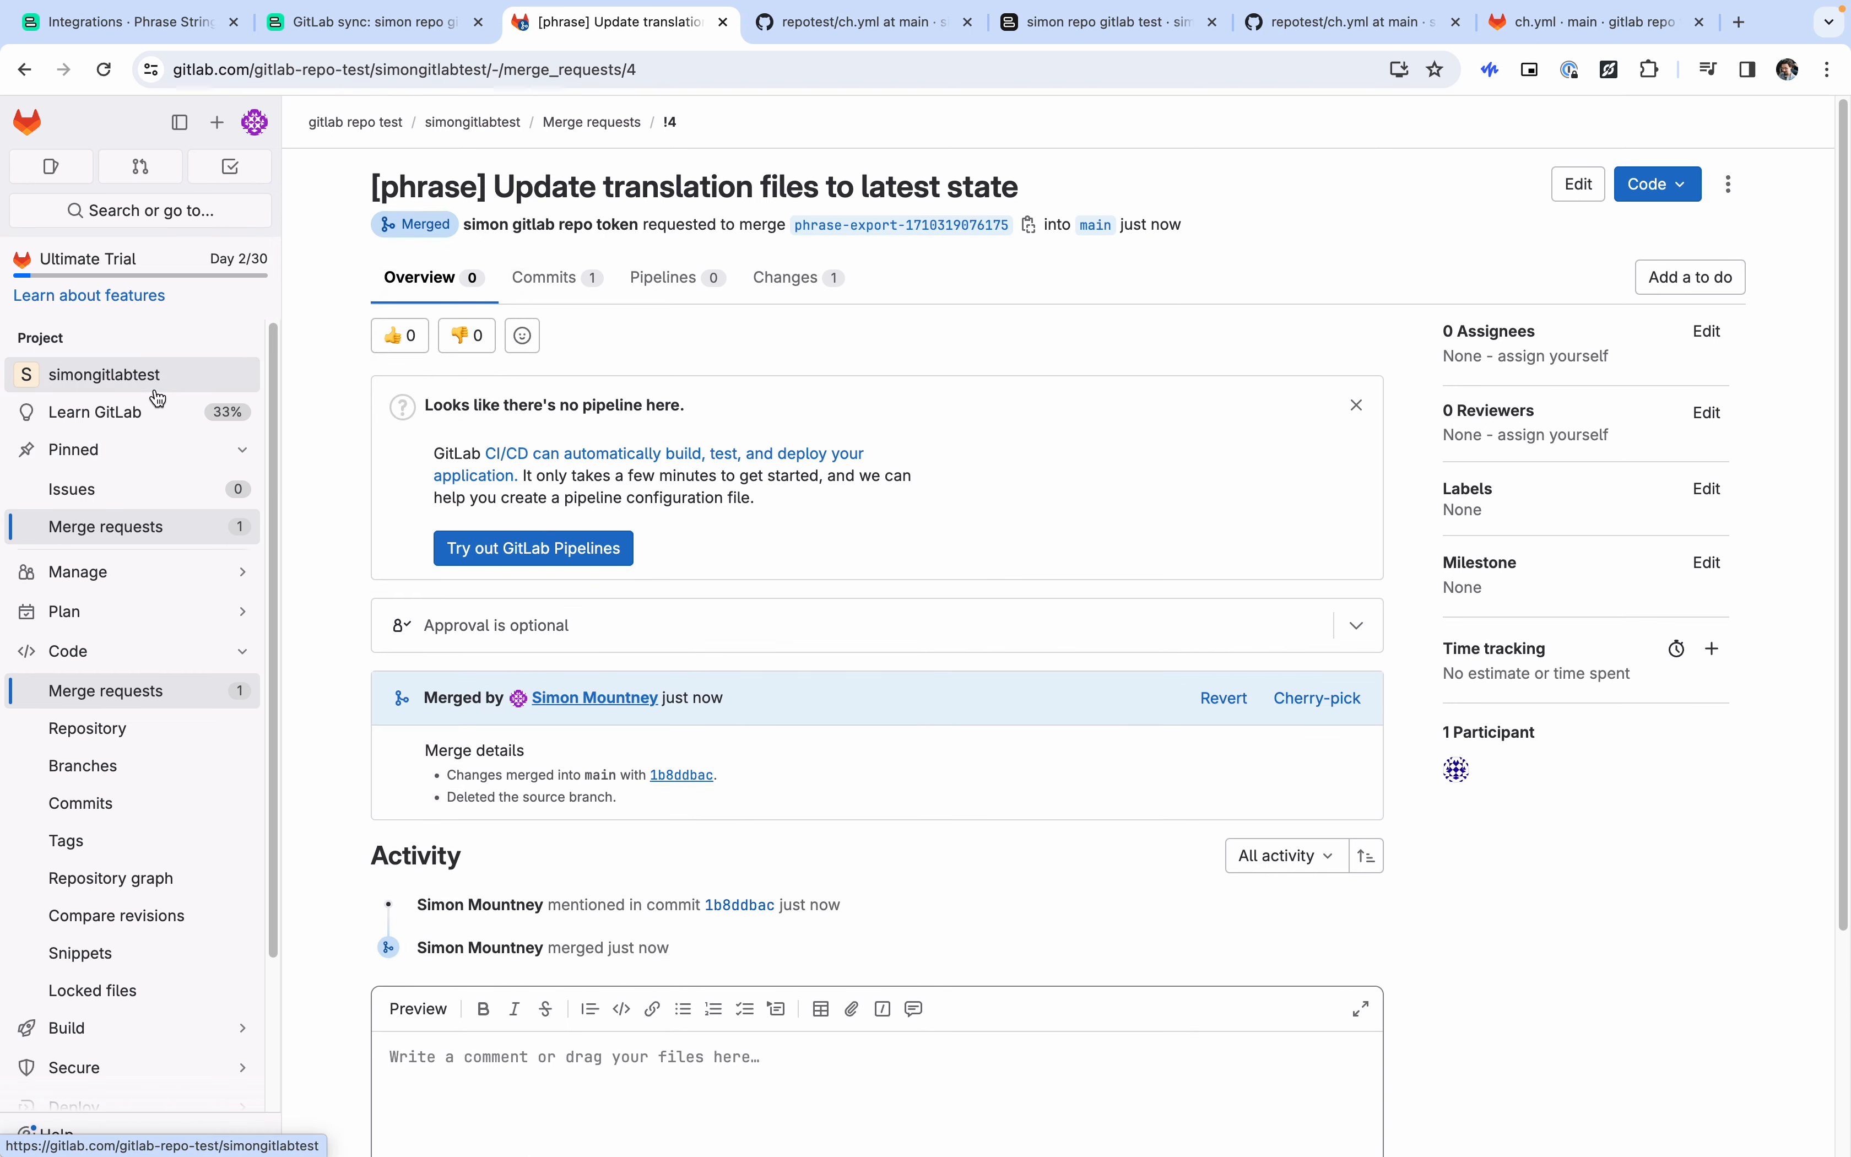
View ch.yml on the GitLab repository's main branch and return to the sync history in Phrase.
click(115, 374)
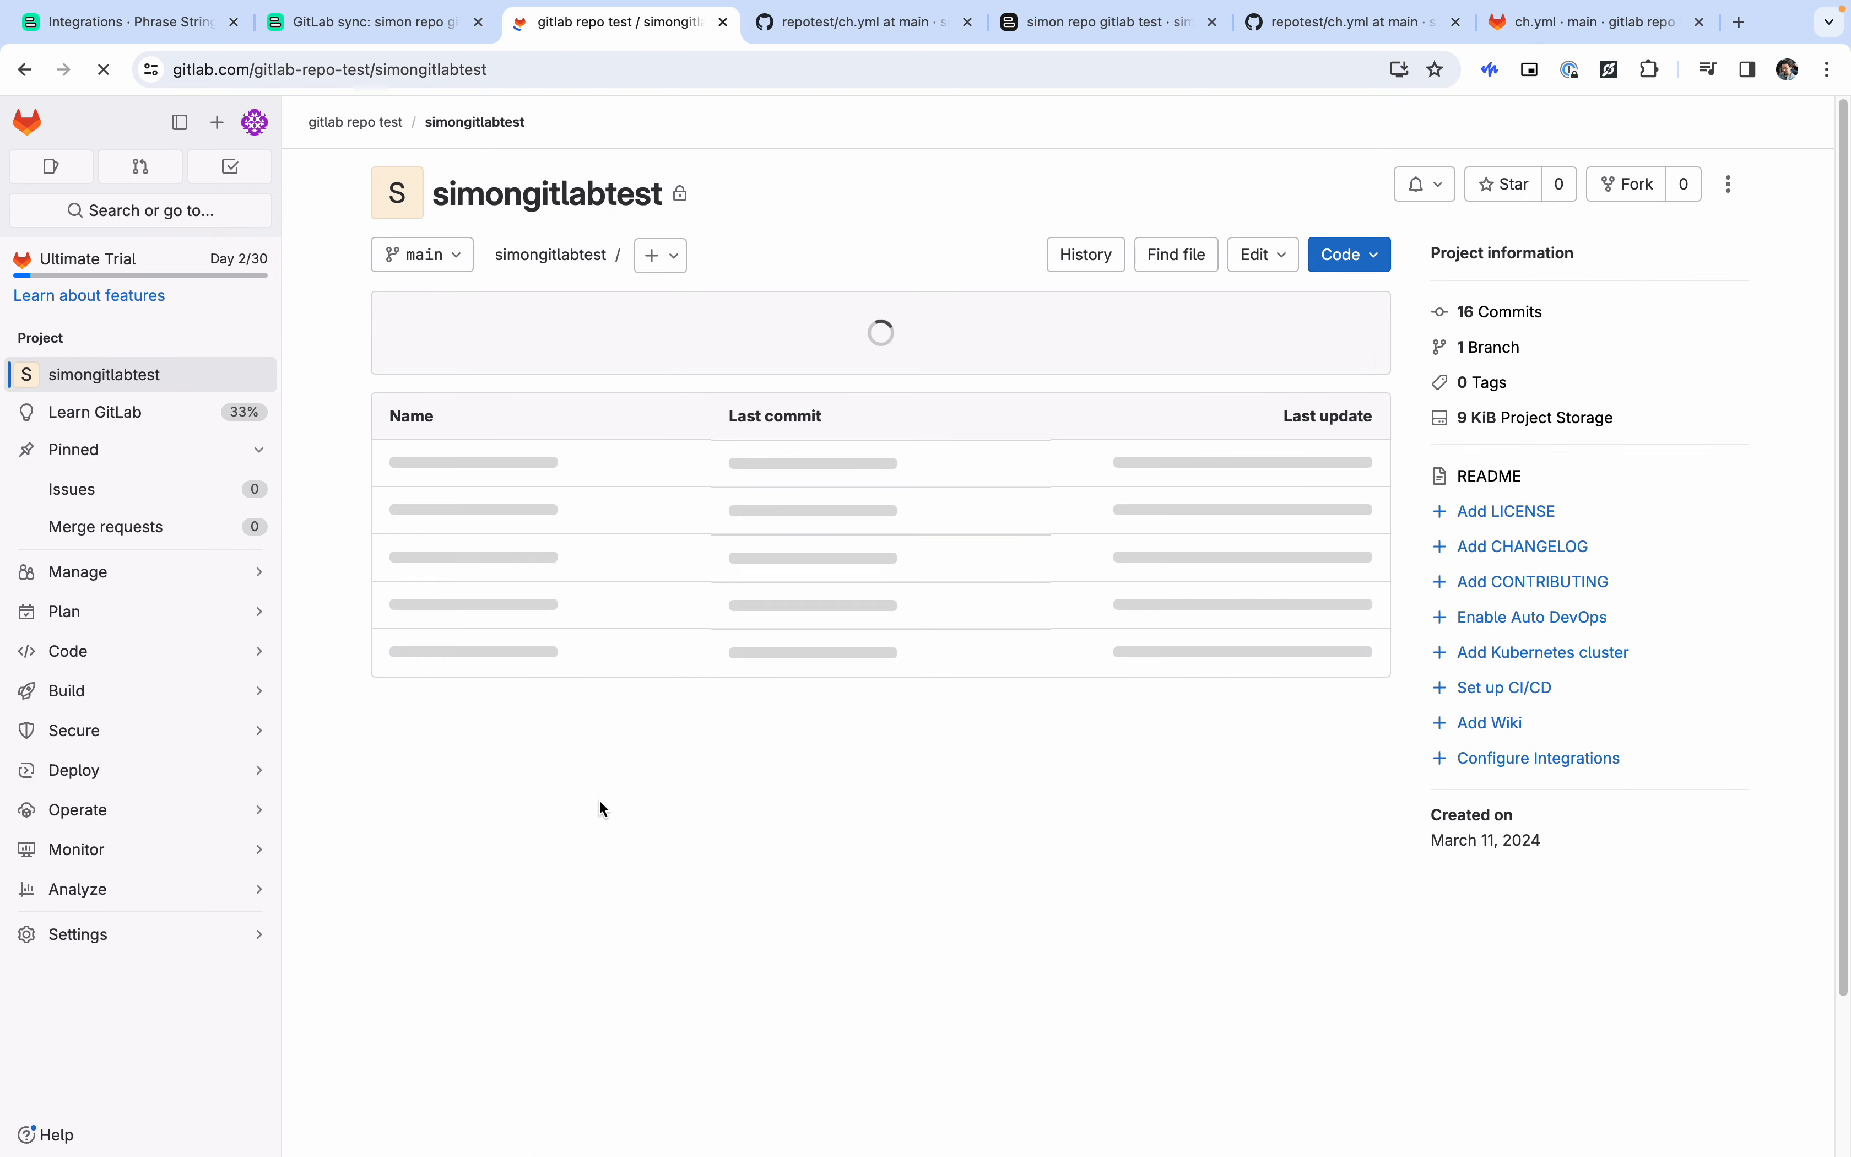
click(436, 557)
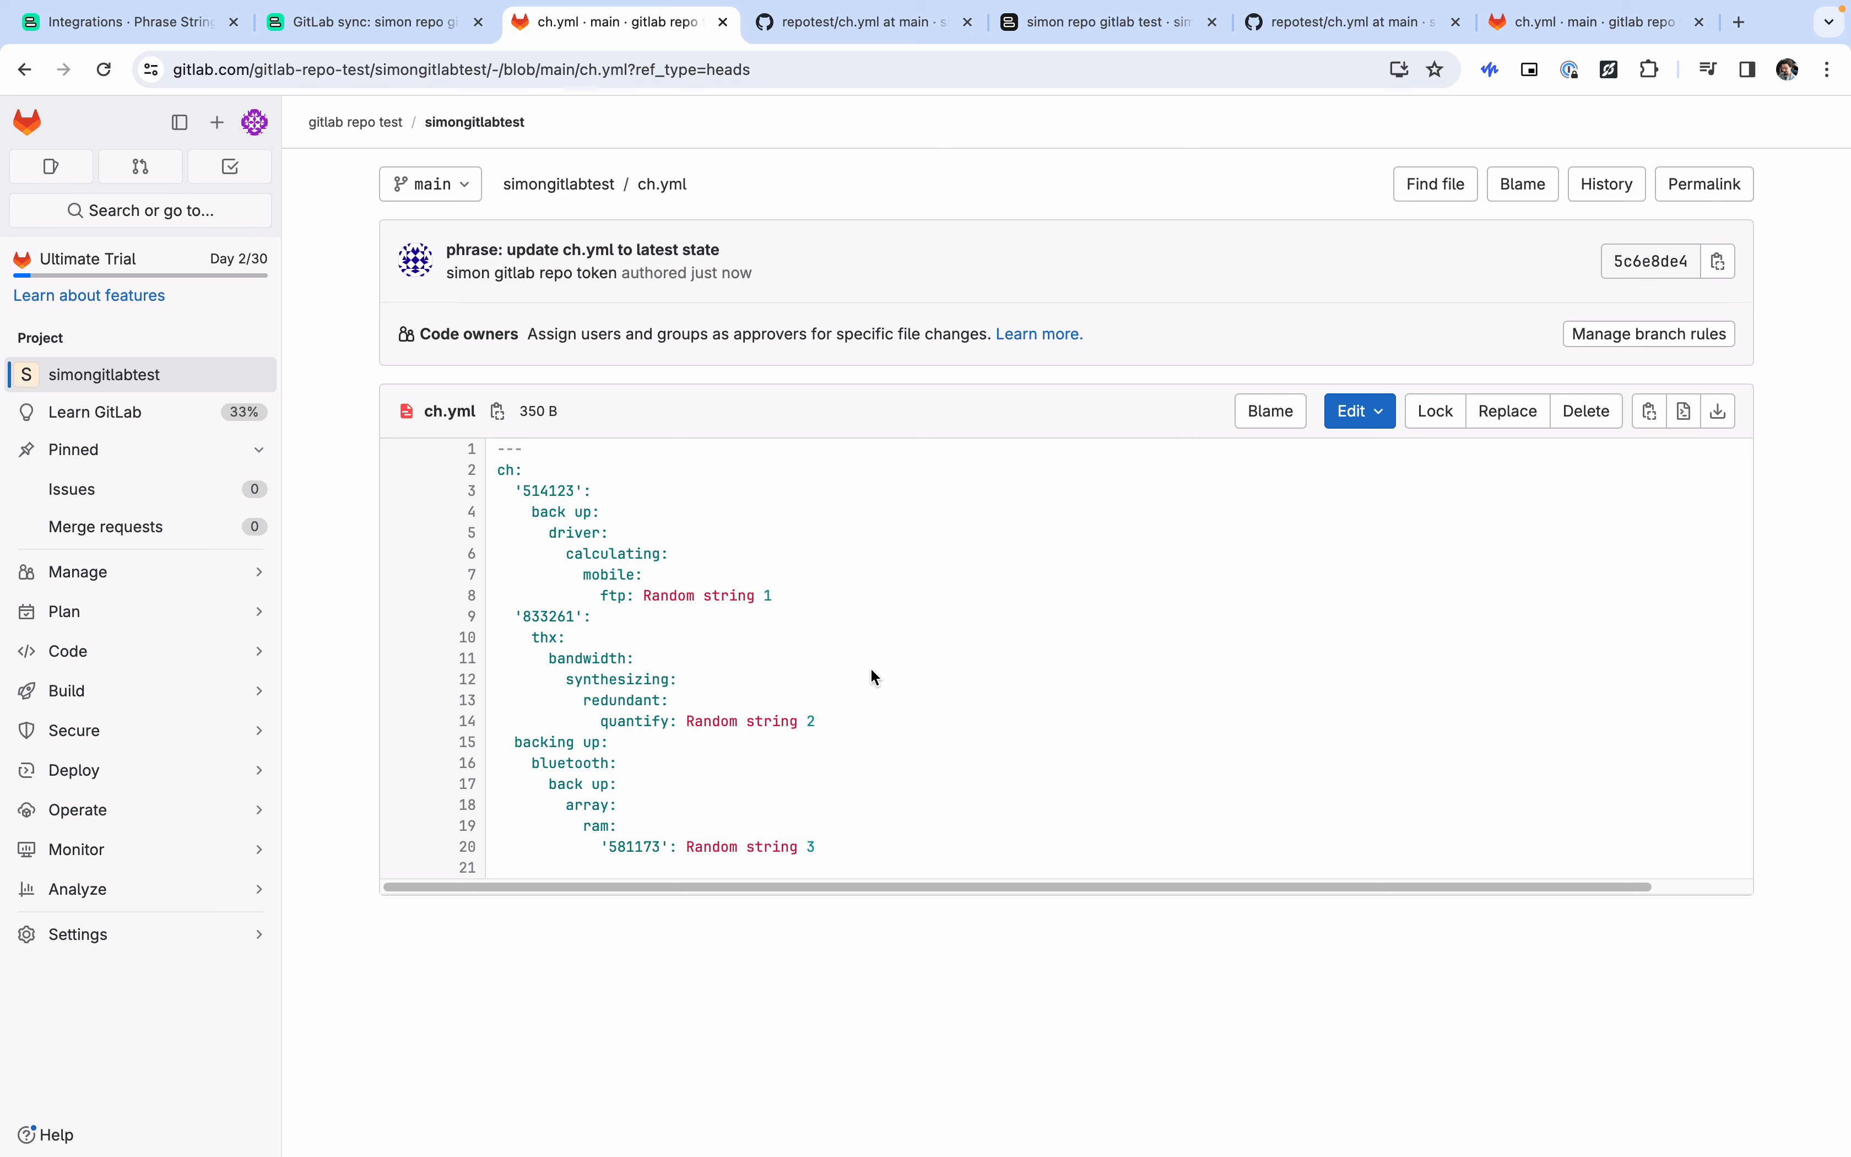
click(359, 21)
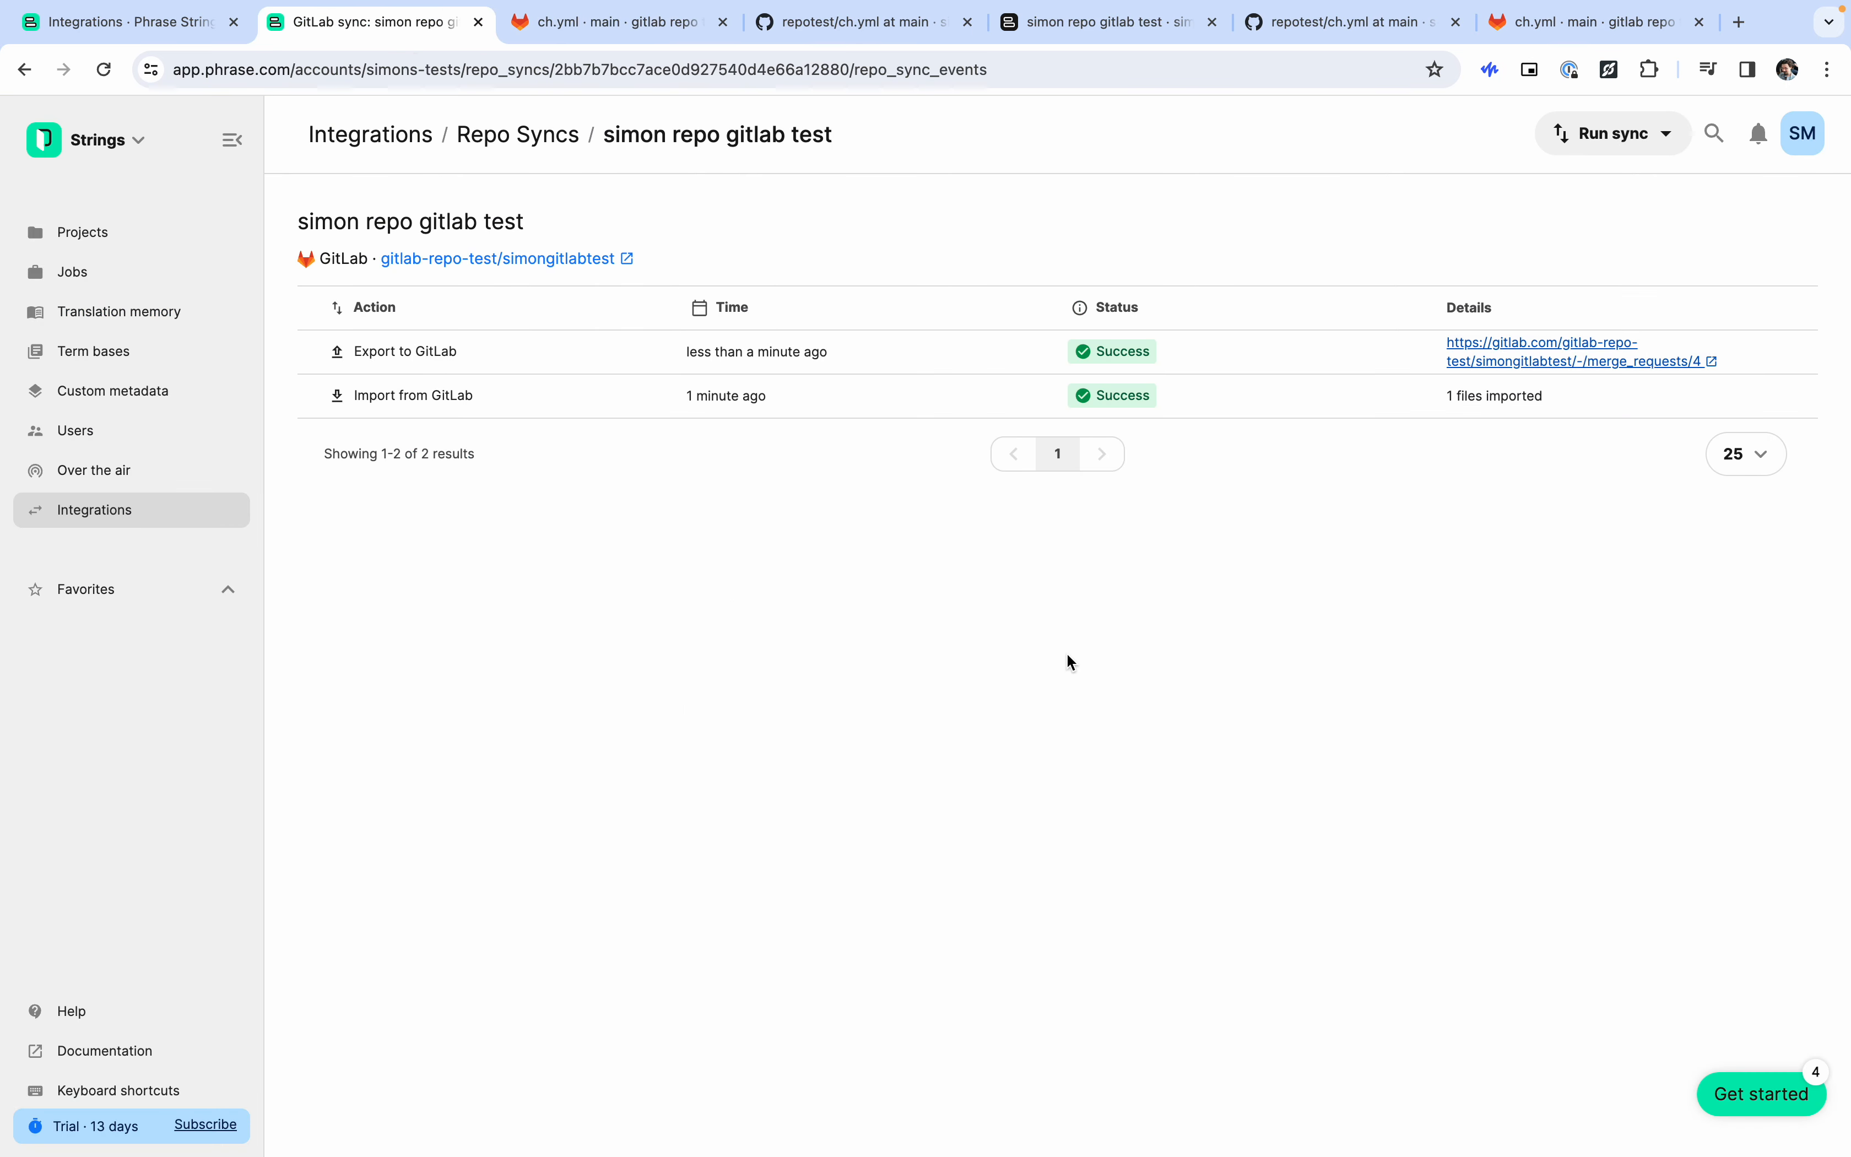
Review the GitHub sync's settings and branch options from the Repo Syncs list, and discard the dialog.
click(515, 134)
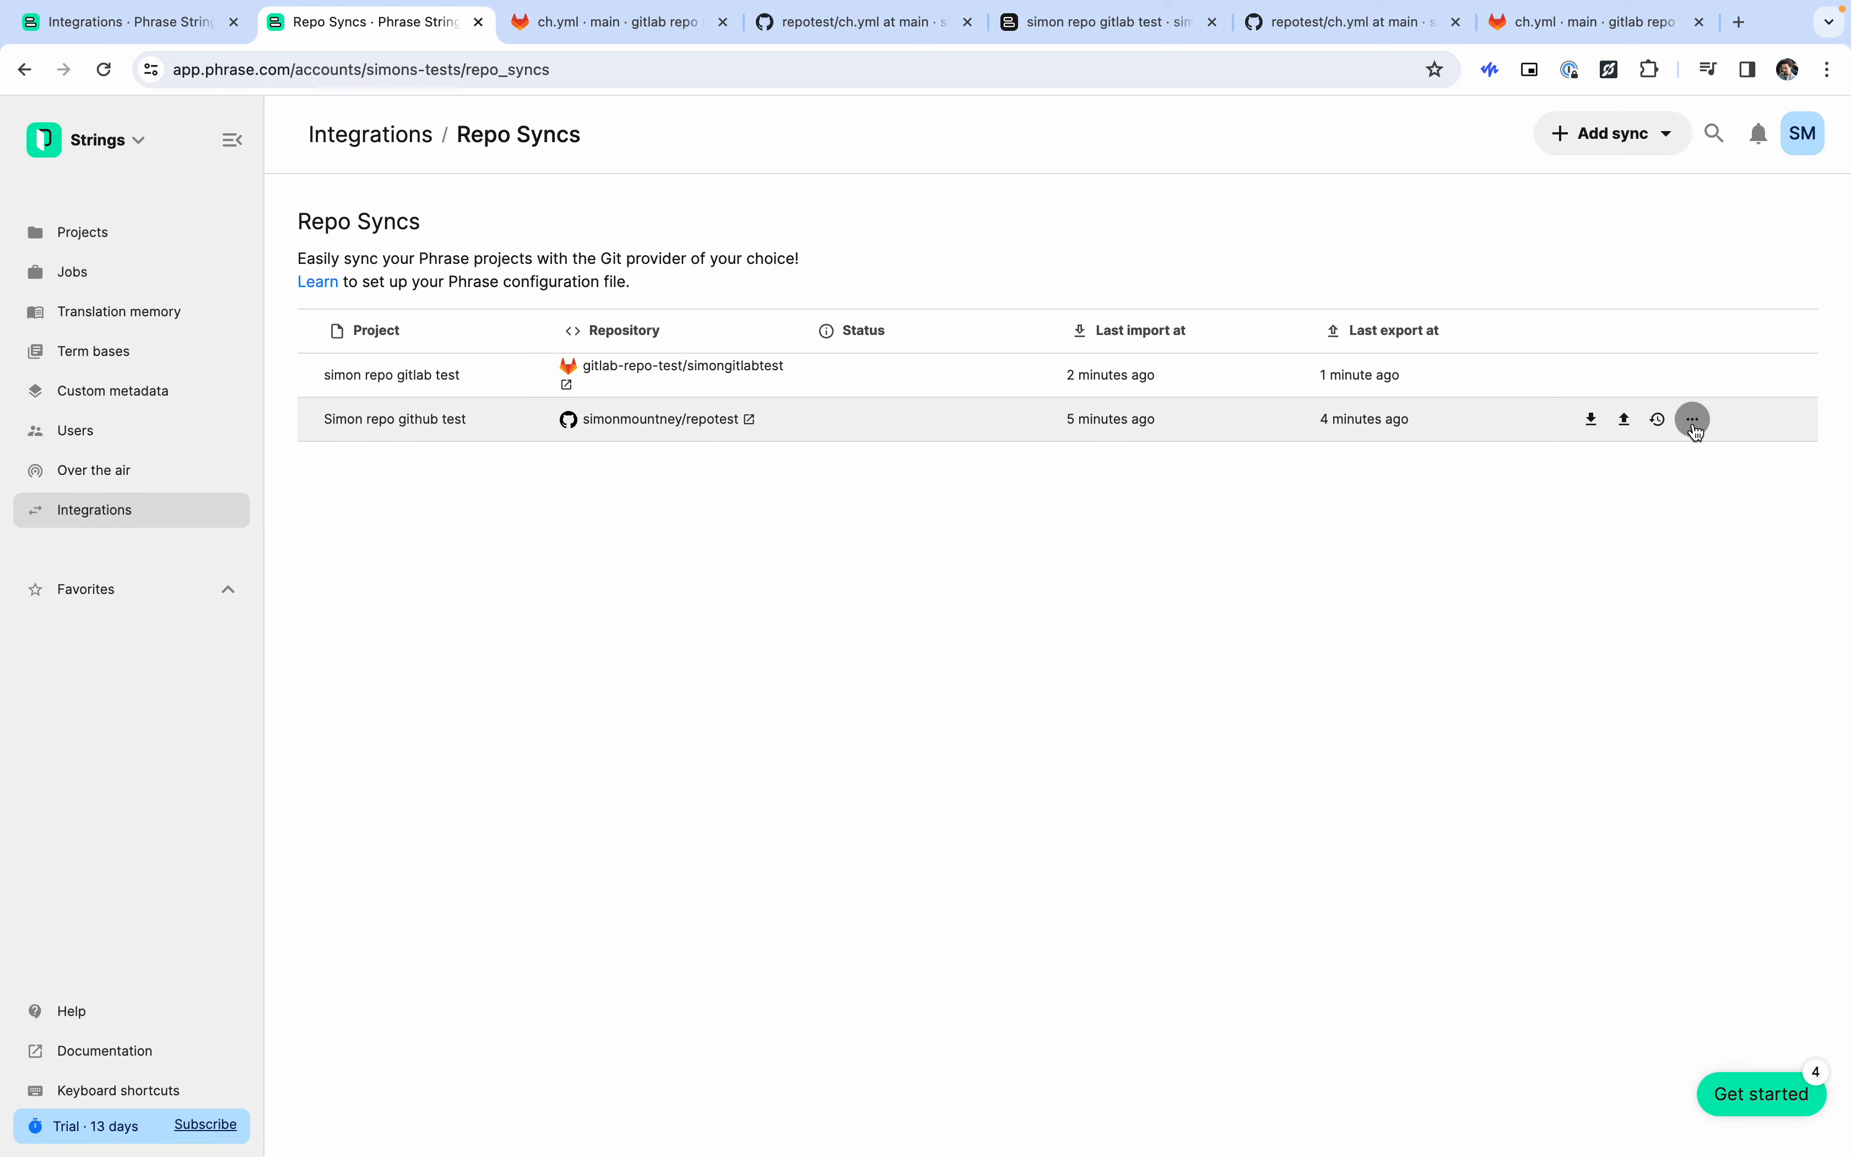
click(1693, 419)
click(1699, 469)
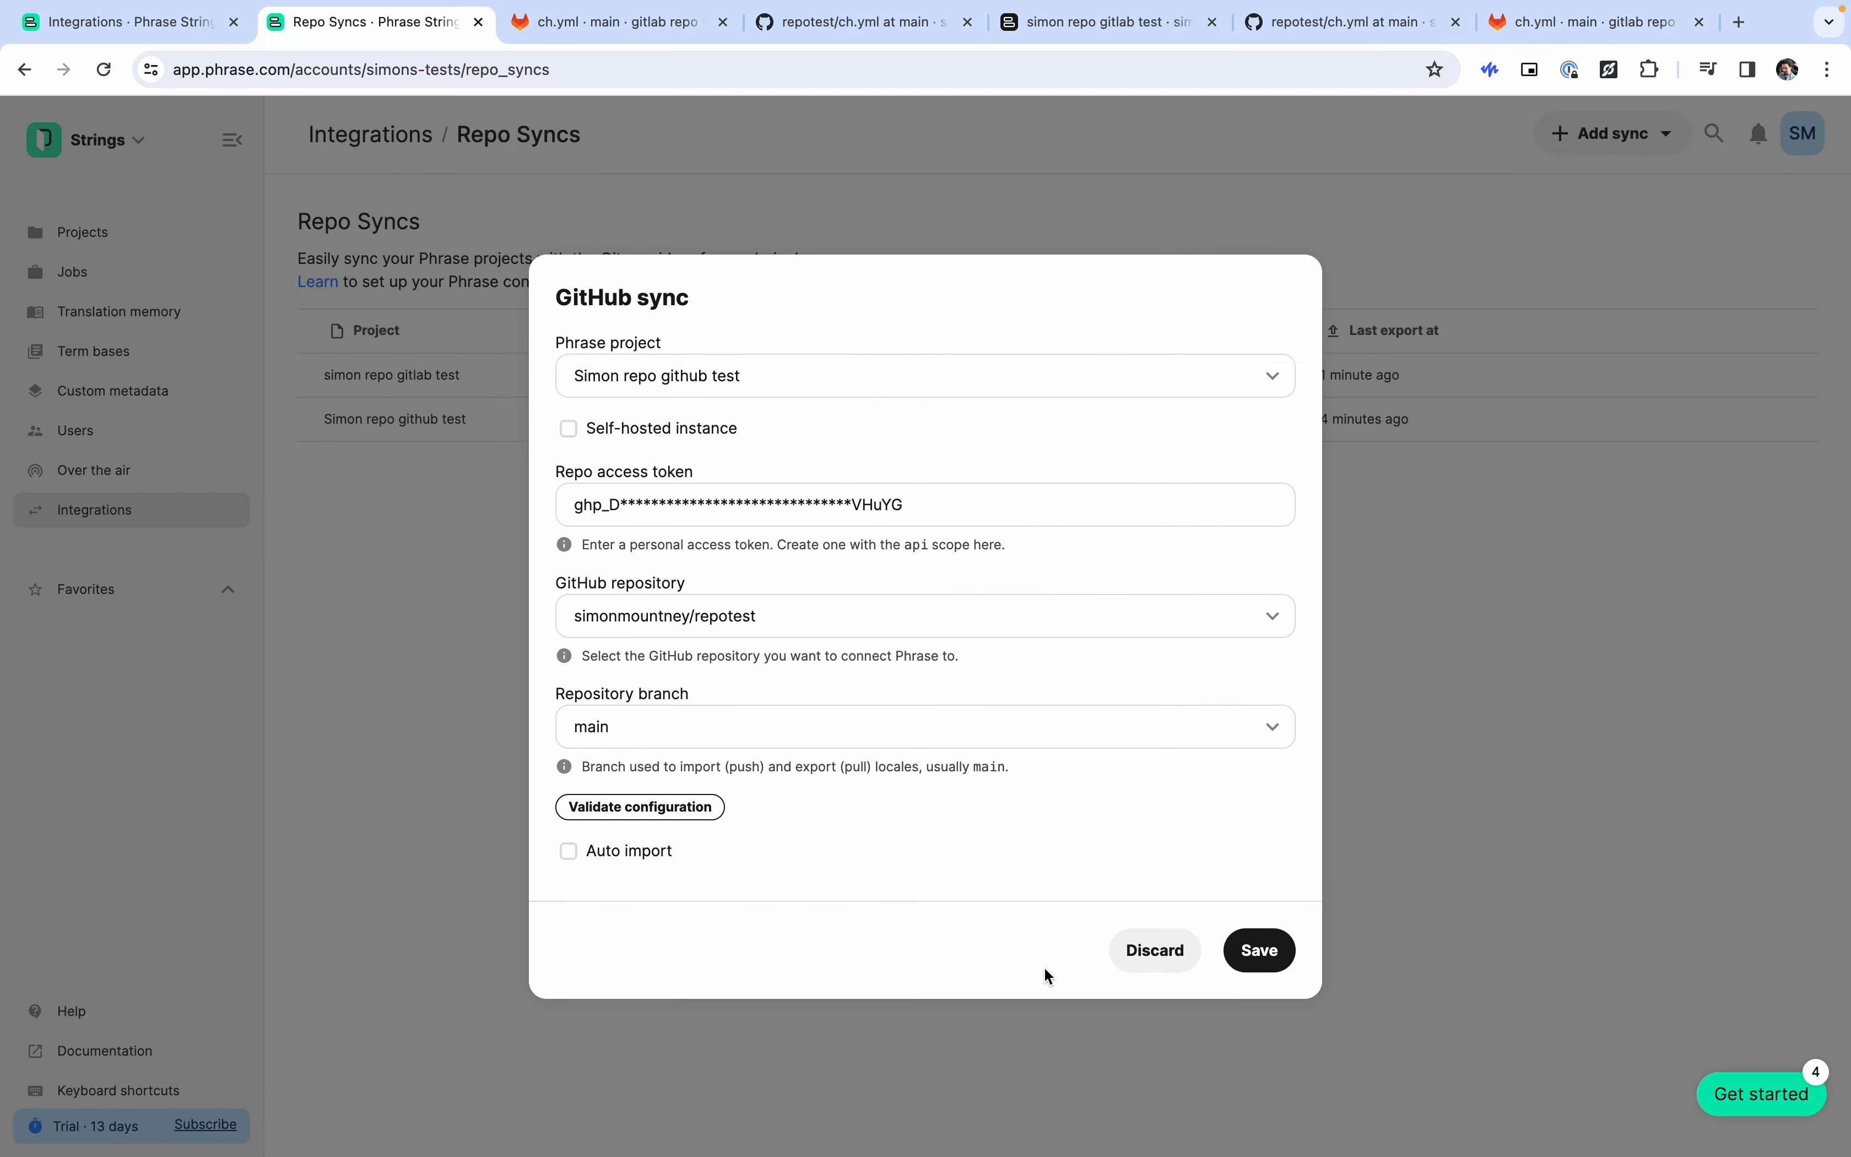
click(666, 726)
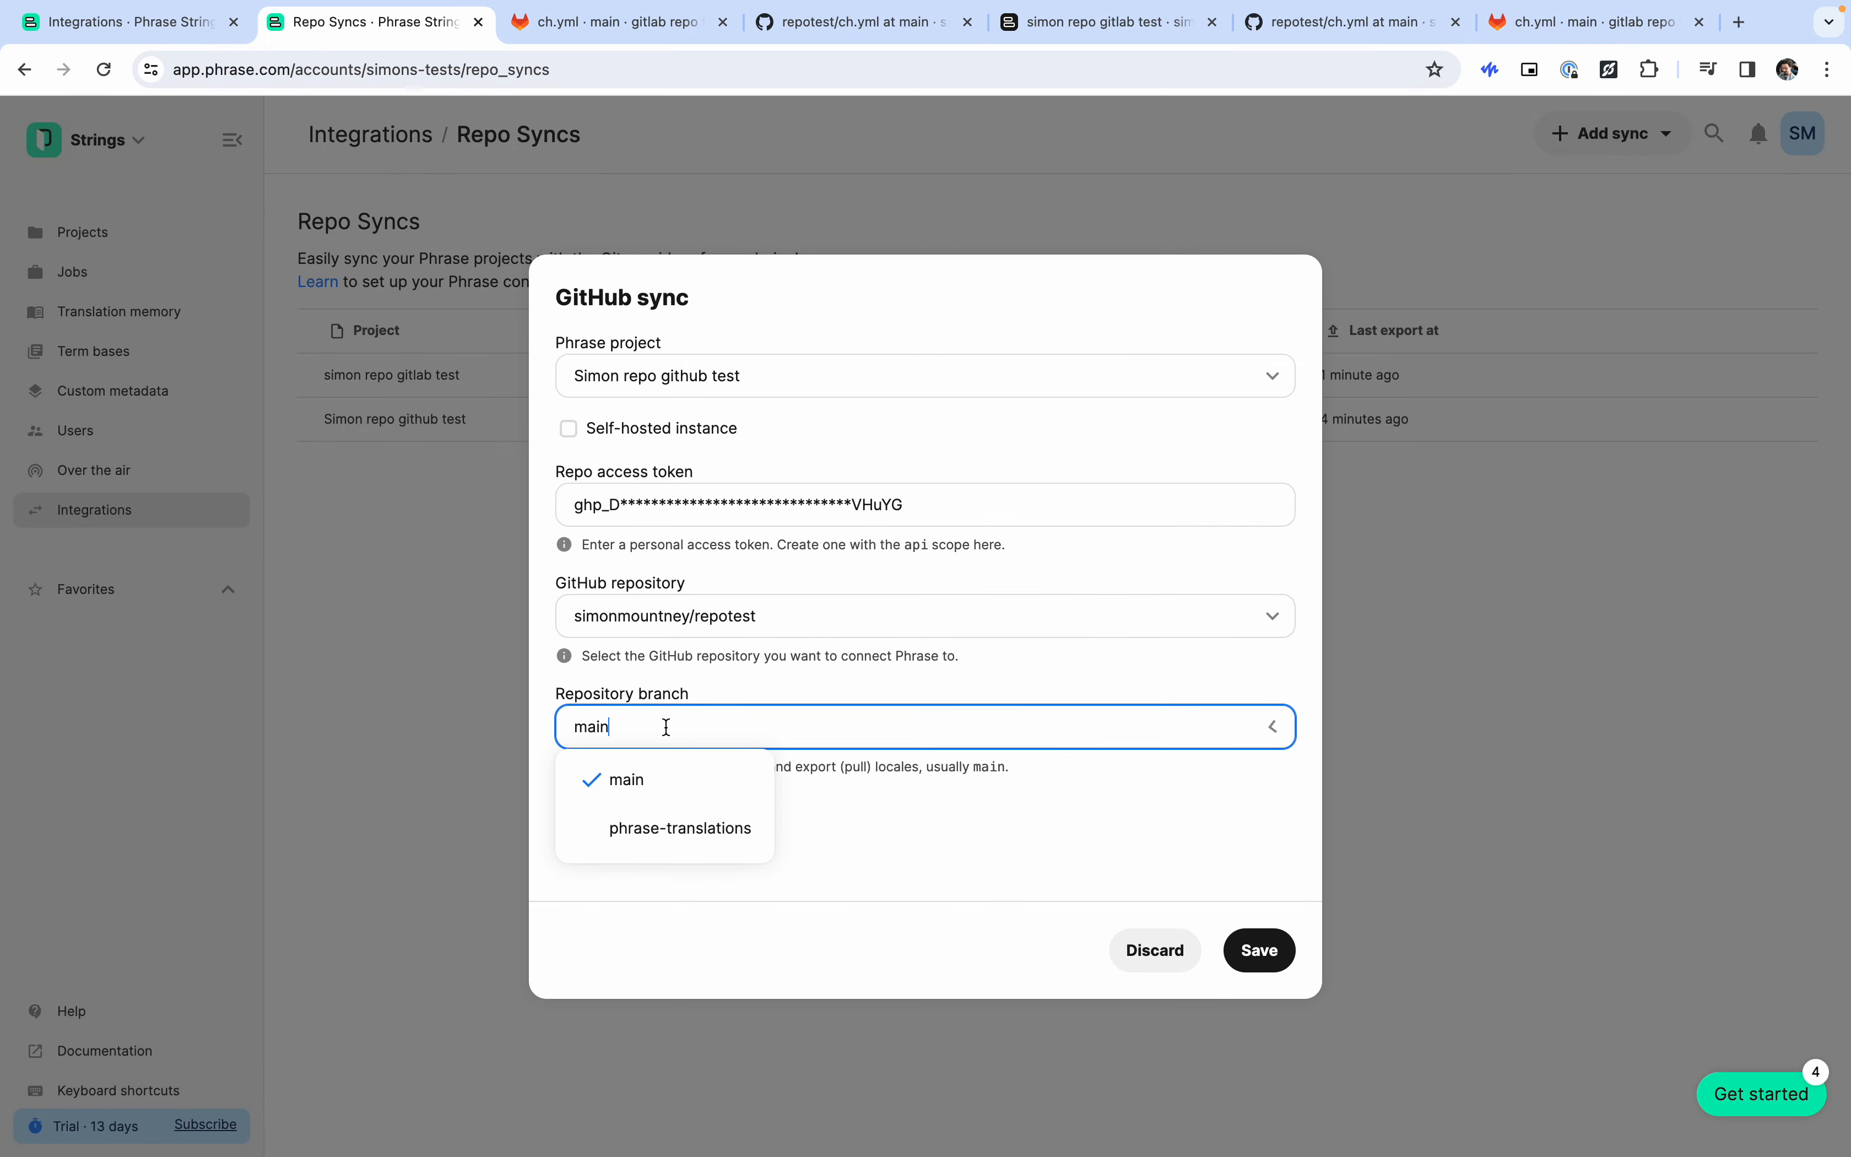
click(577, 914)
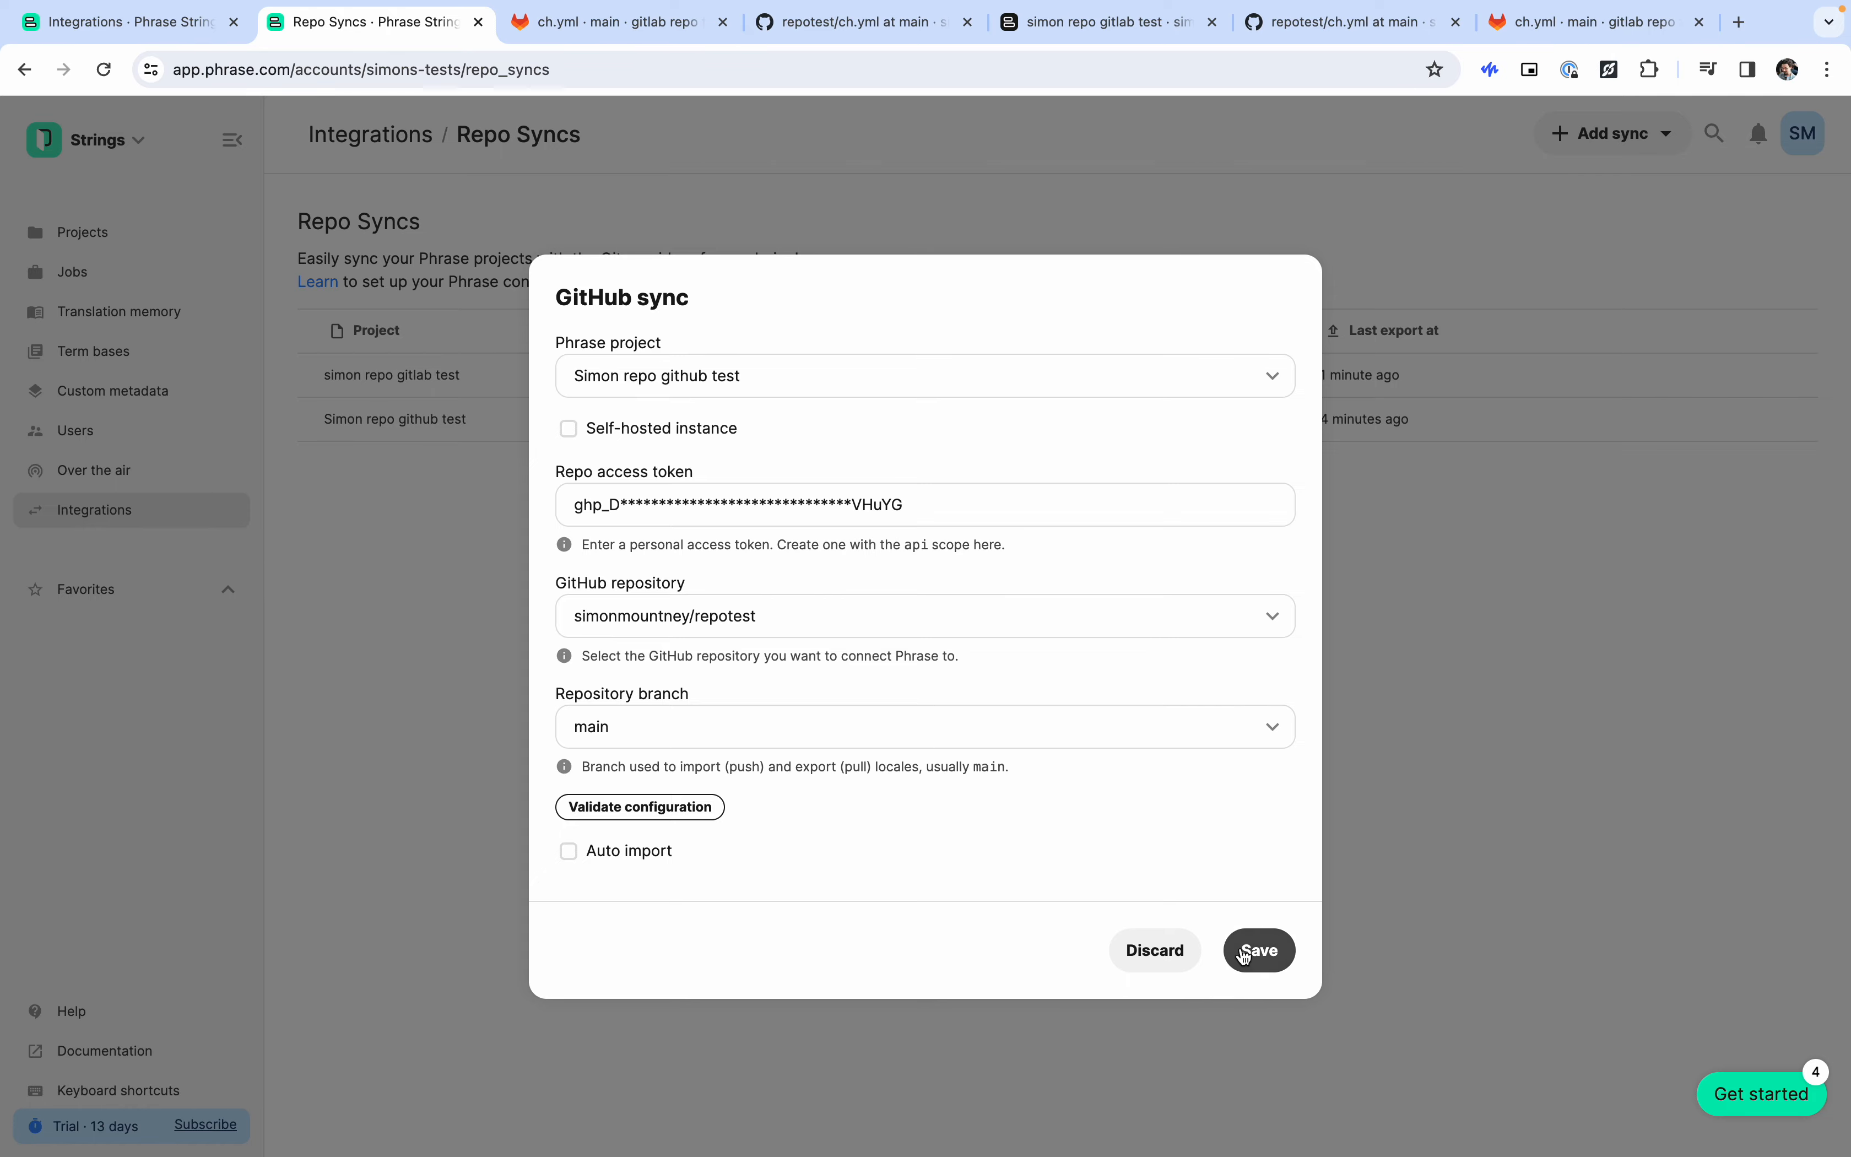
click(1158, 950)
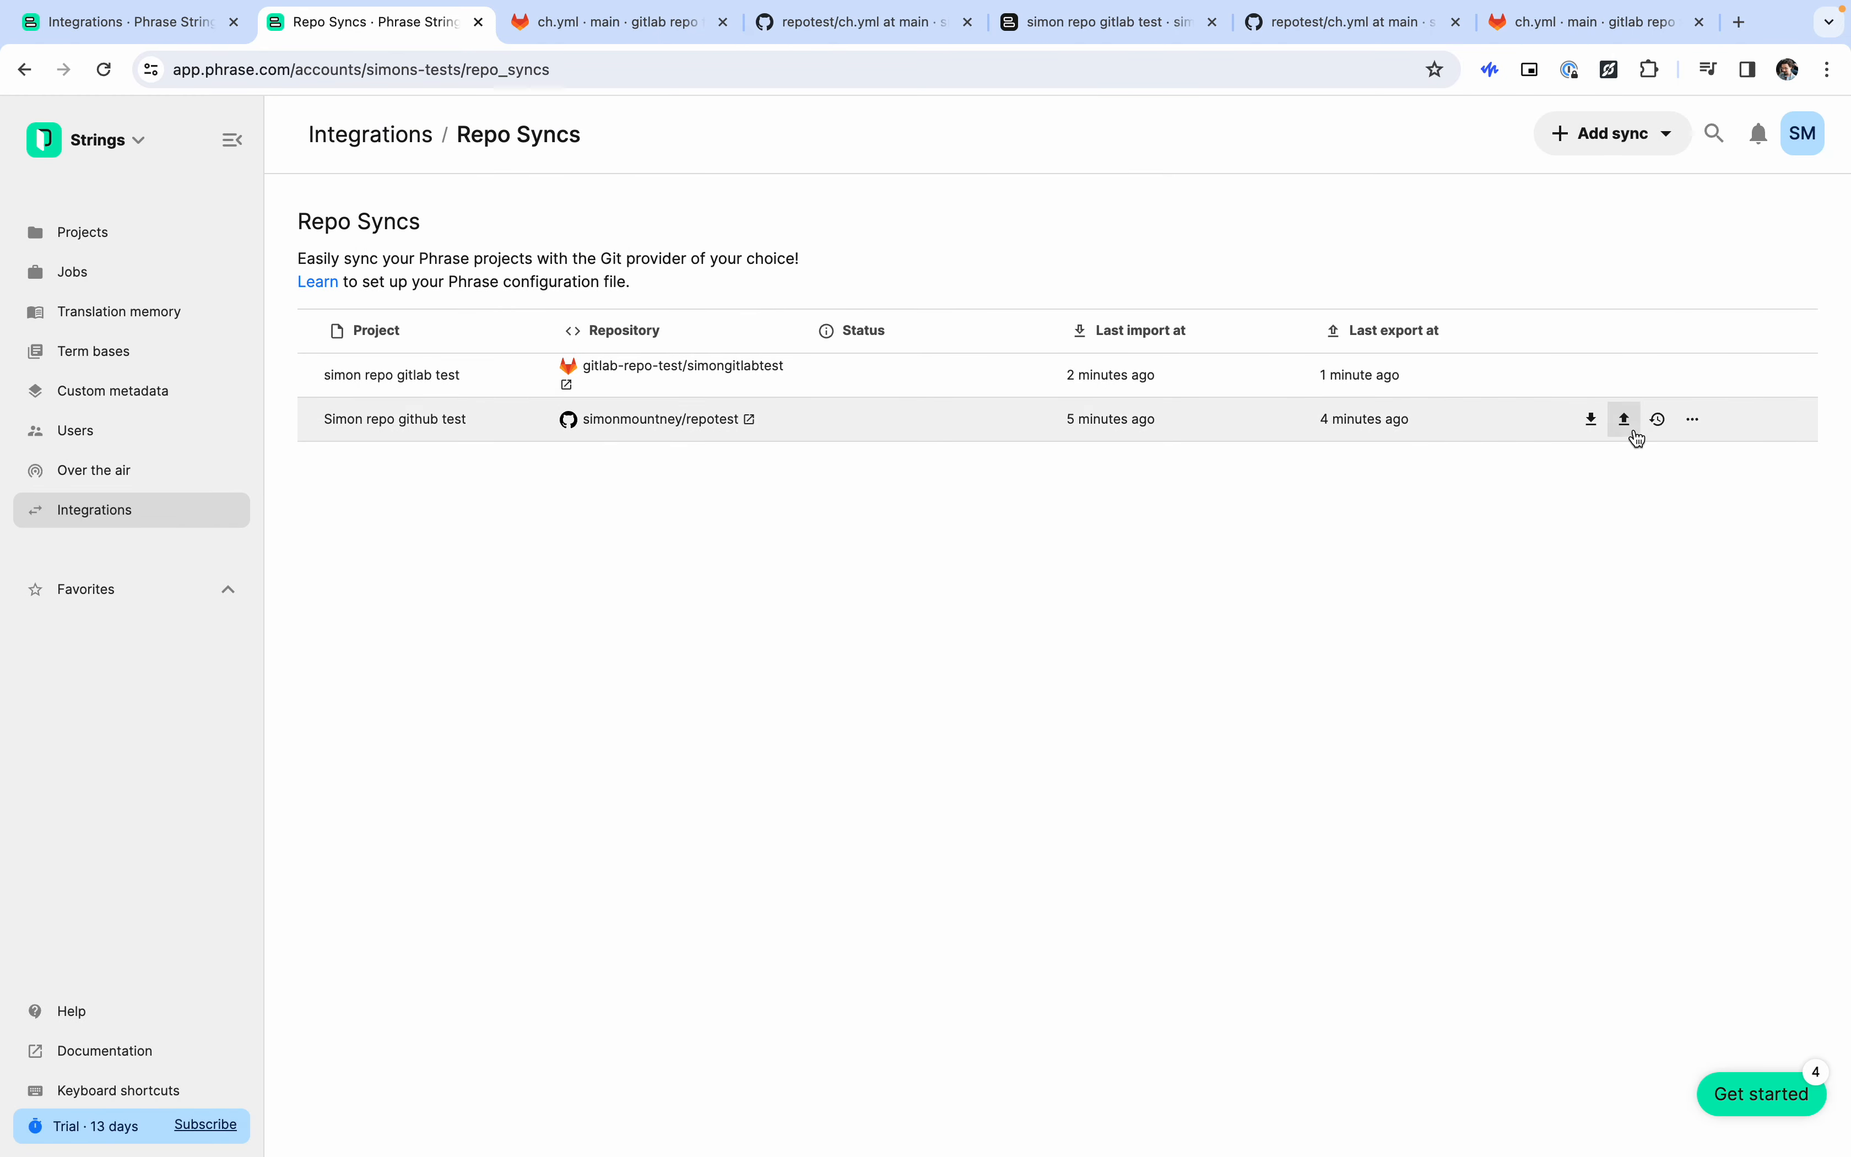
View the GitLab sync's management options and its deletion prompt, and cancel the deletion.
click(1698, 376)
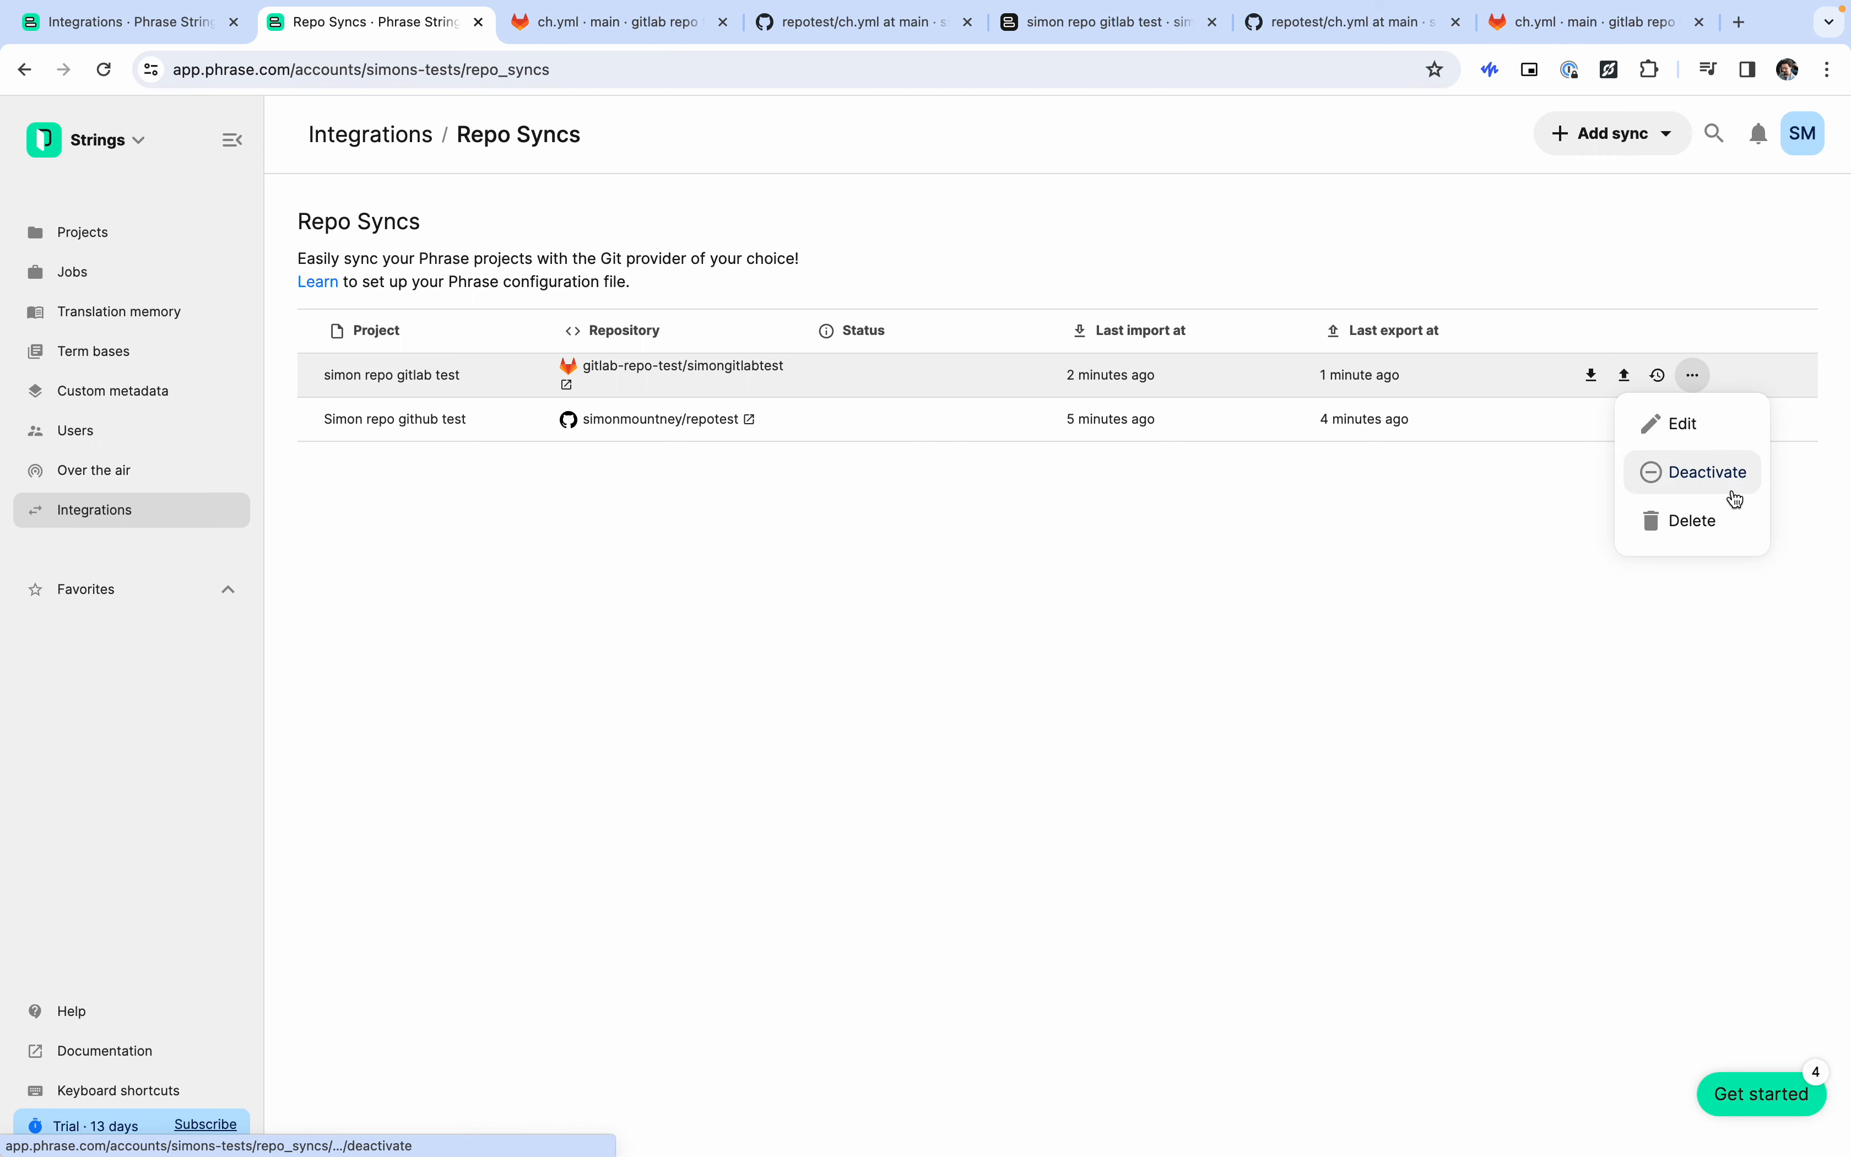
click(1694, 525)
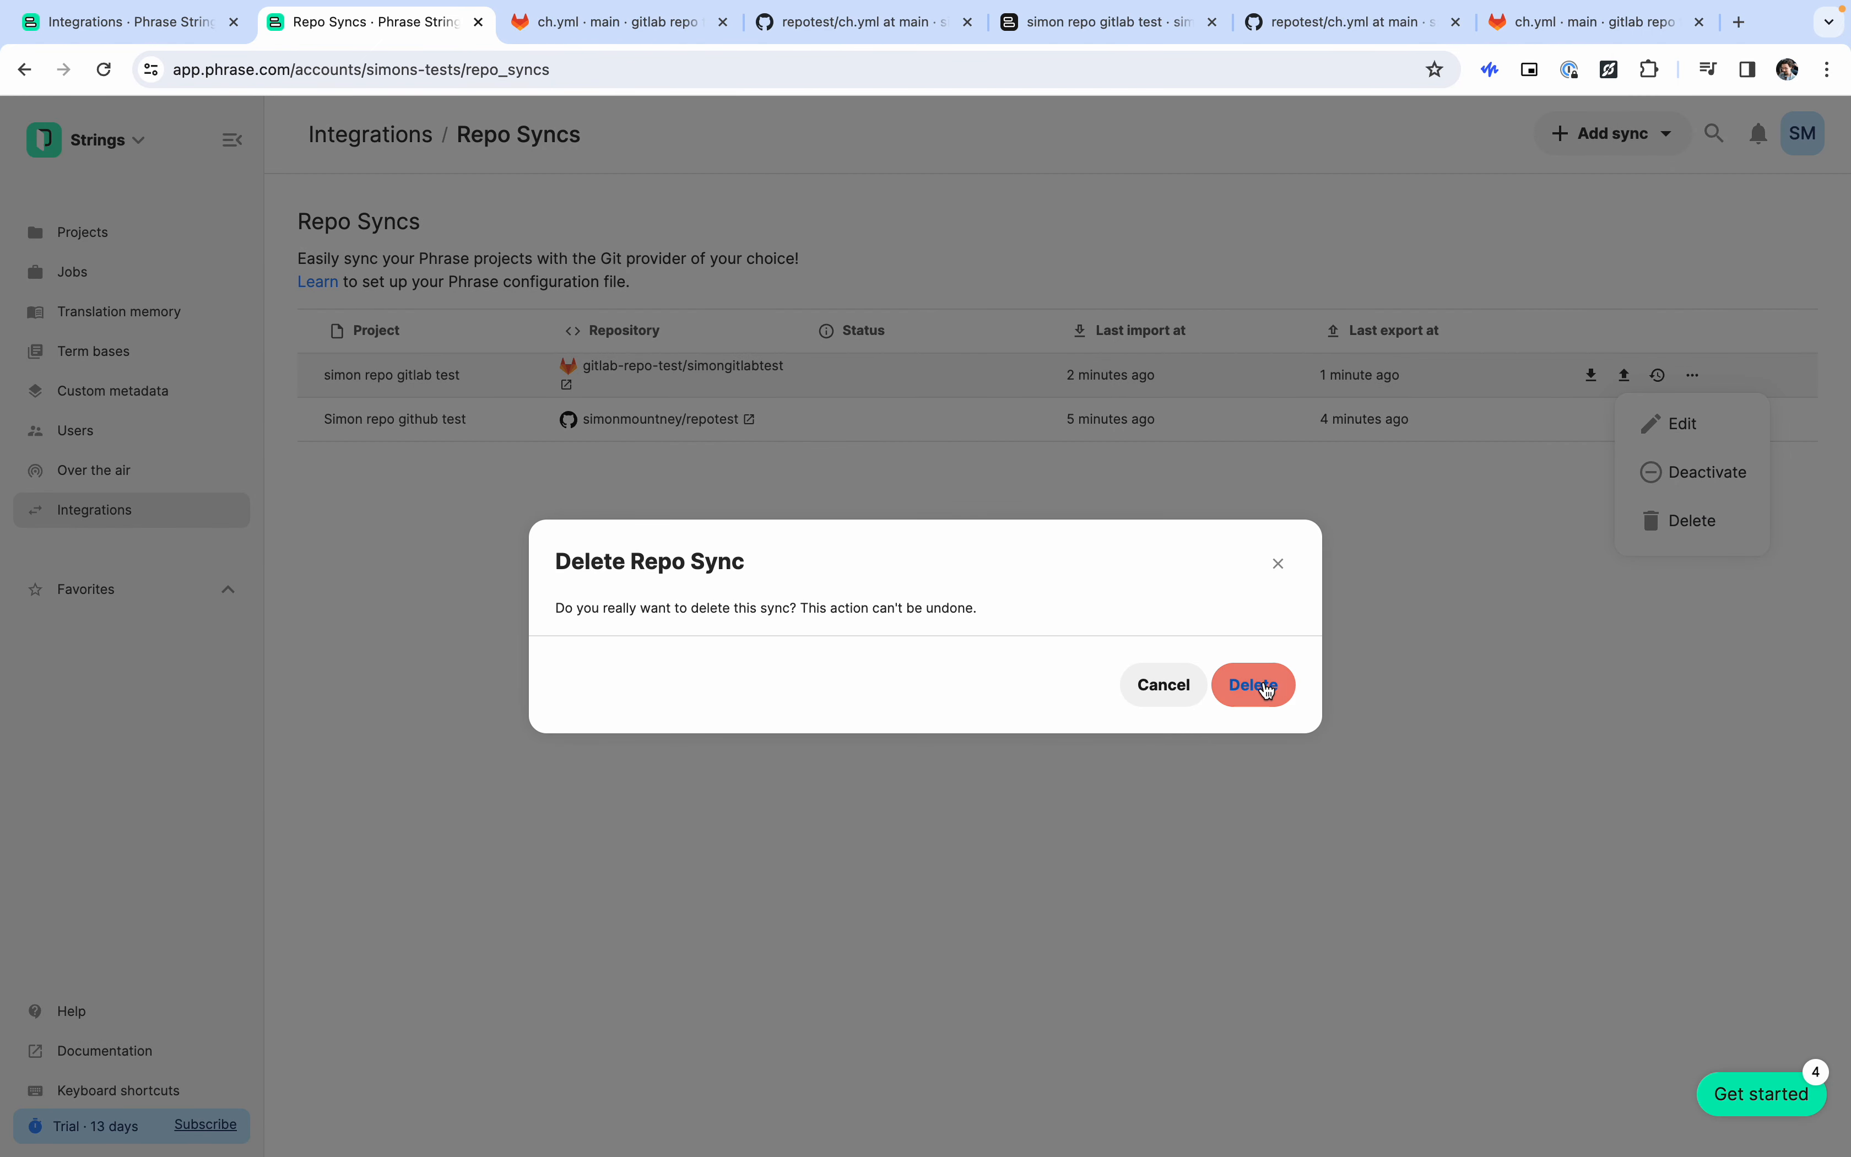
click(1162, 698)
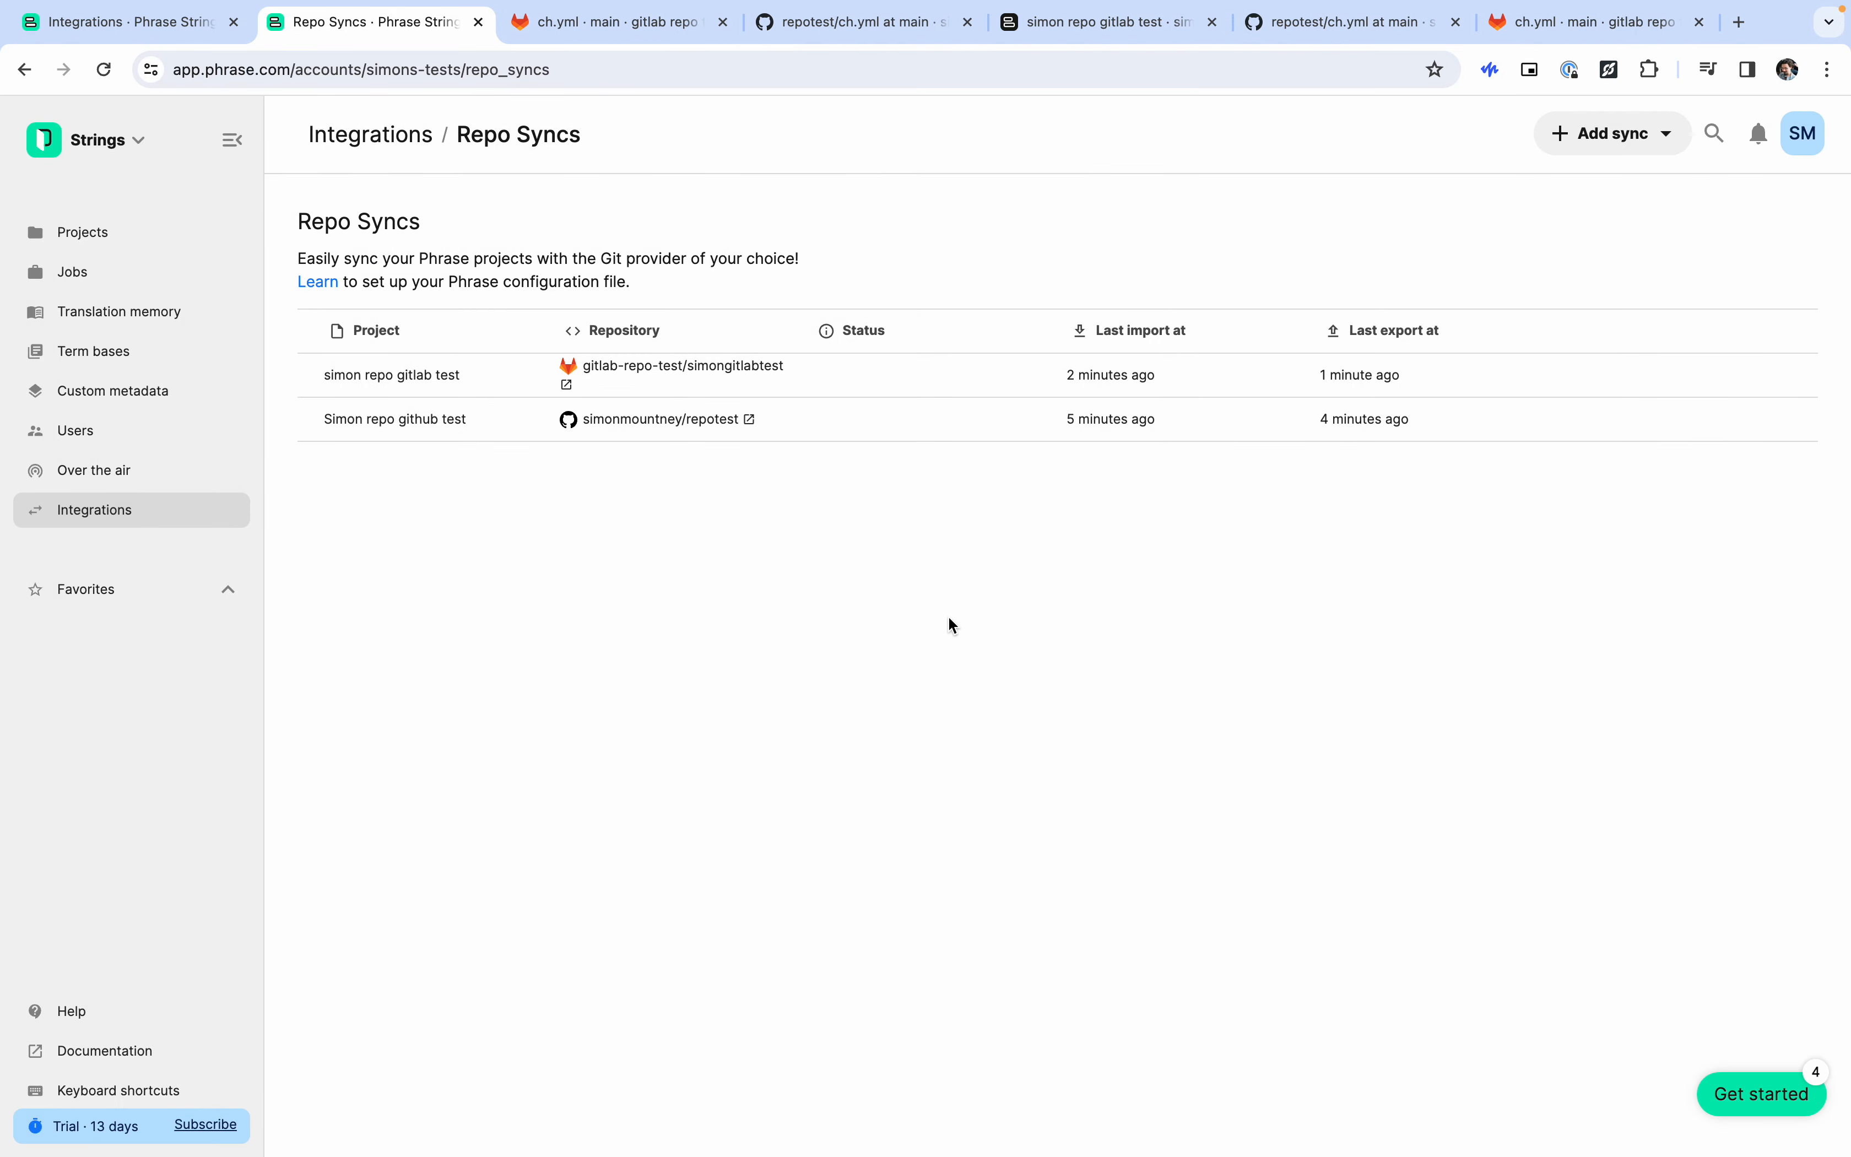